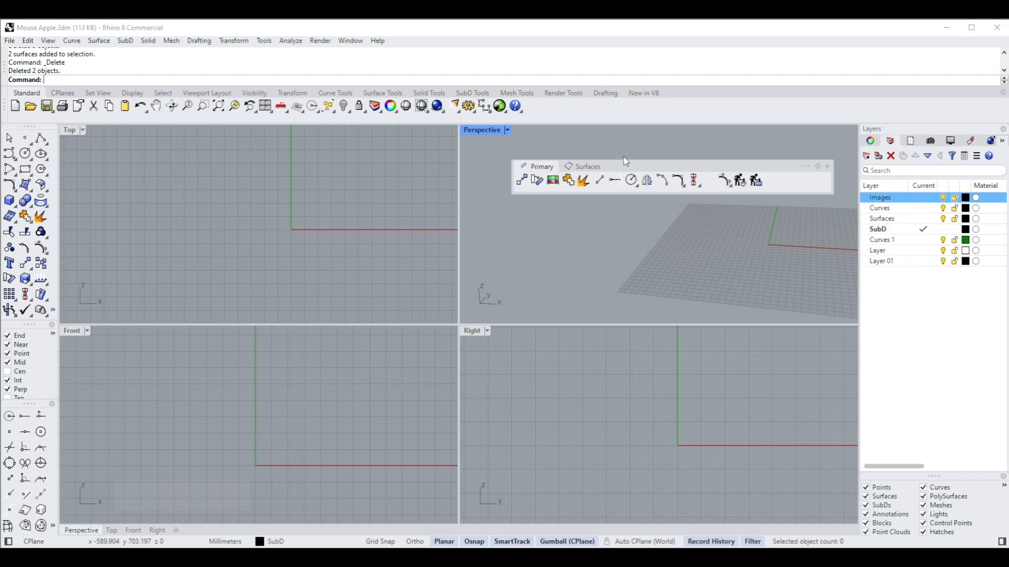
{"action": "left_click", "coordinate": [591, 167]}
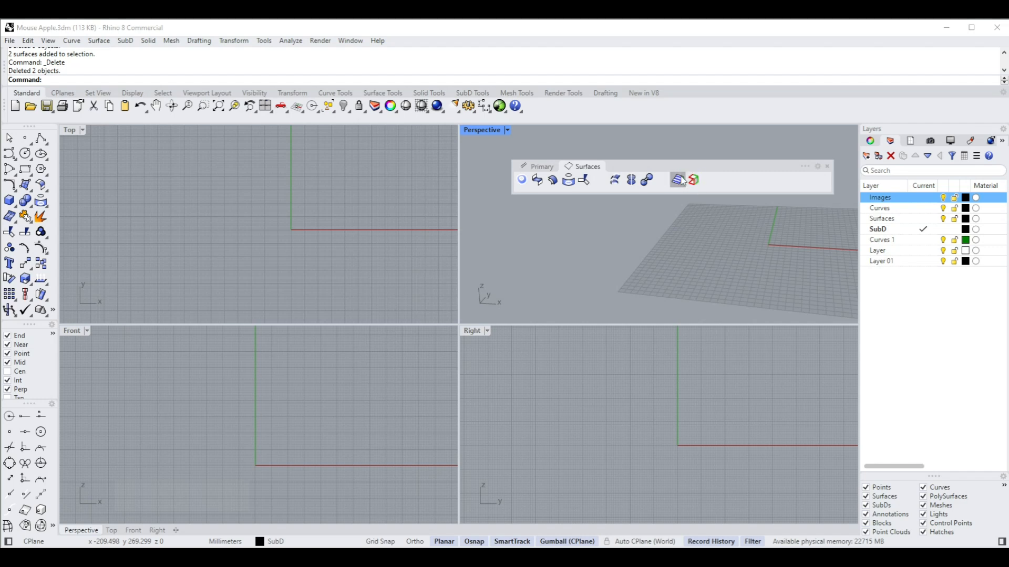
{"action": "left_click", "coordinate": [536, 166]}
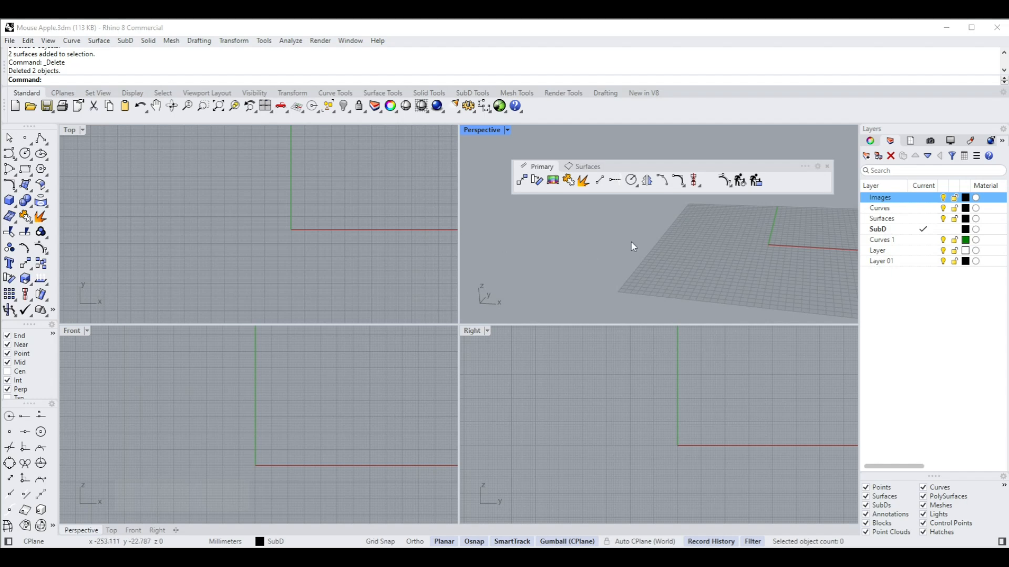
{"action": "left_click", "coordinate": [872, 142]}
{"action": "left_click", "coordinate": [890, 143]}
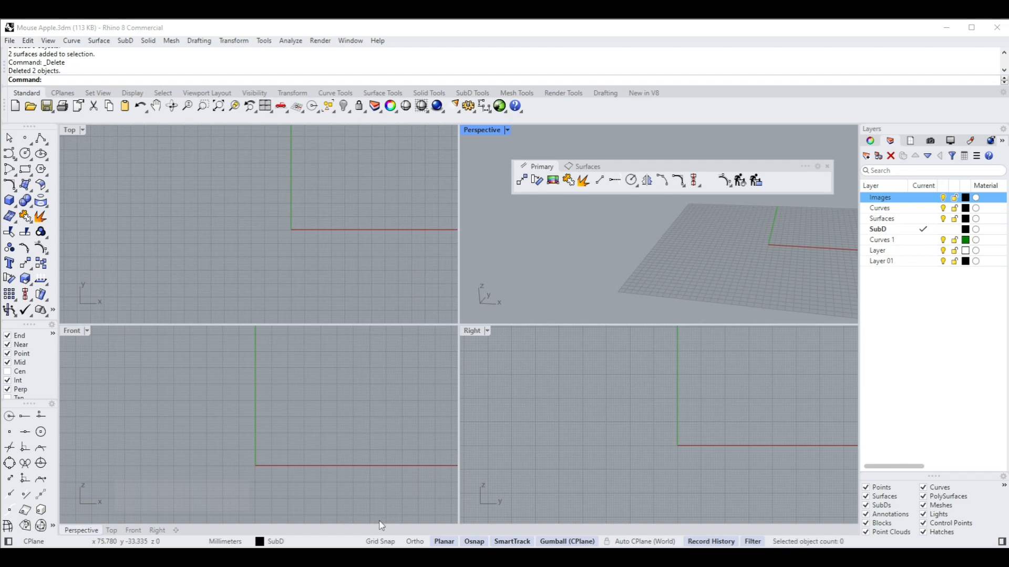
{"action": "left_click", "coordinate": [1002, 543]}
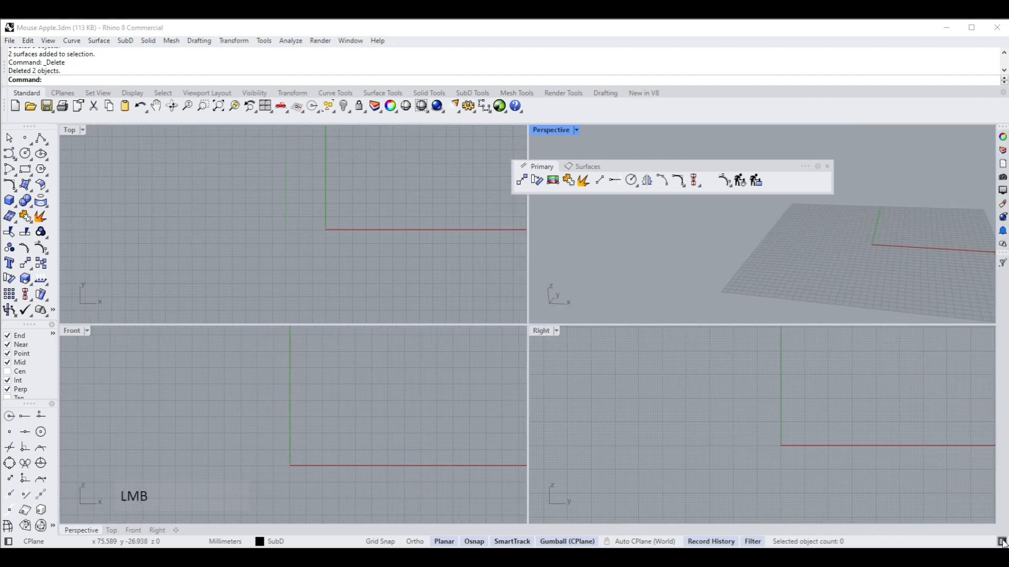
{"action": "left_click", "coordinate": [1002, 543]}
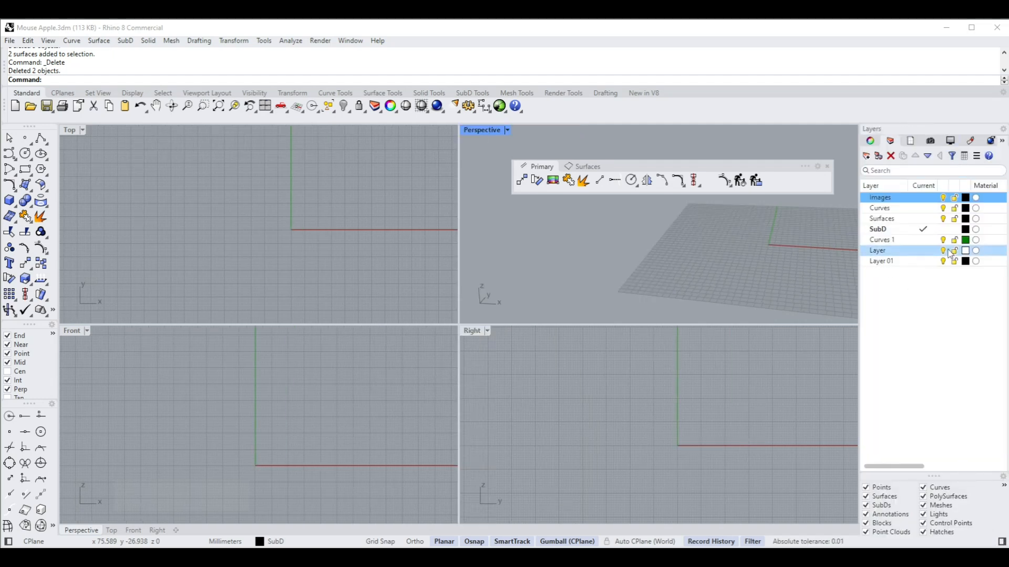
{"action": "left_click", "coordinate": [8, 541]}
{"action": "left_click", "coordinate": [8, 542]}
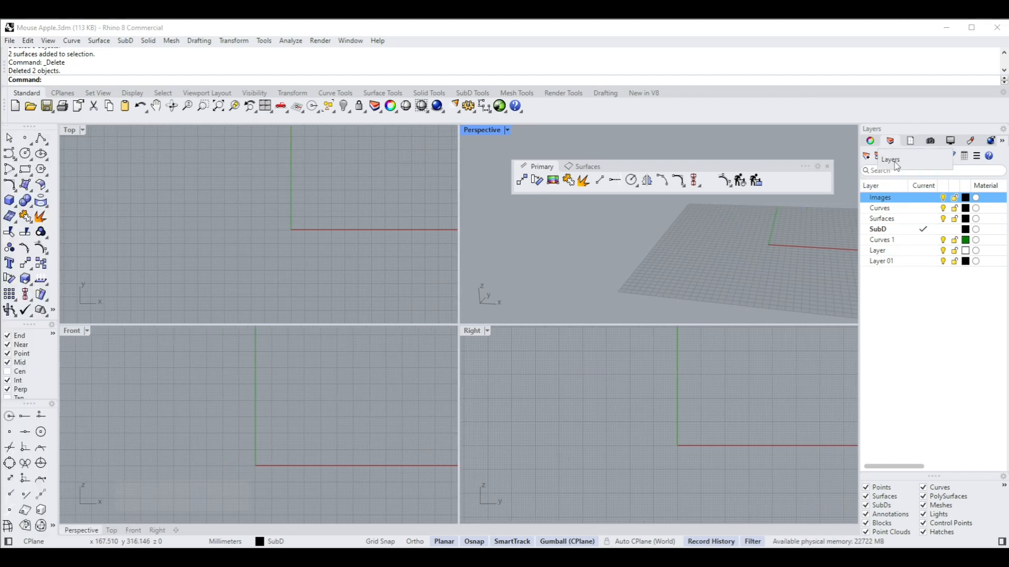
Make the Images layer the current layer
{"action": "left_click", "coordinate": [925, 198]}
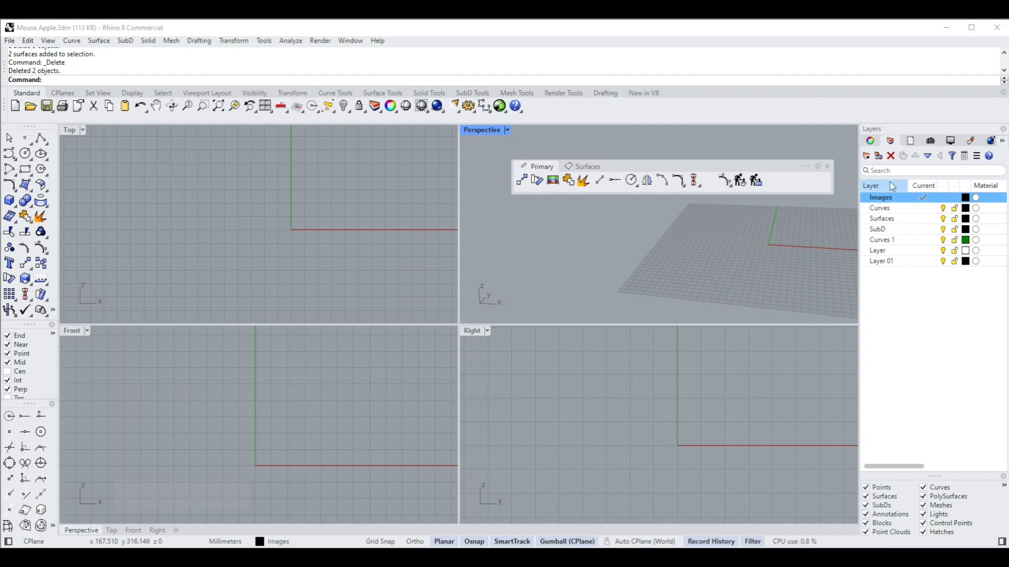
{"action": "left_click", "coordinate": [923, 208]}
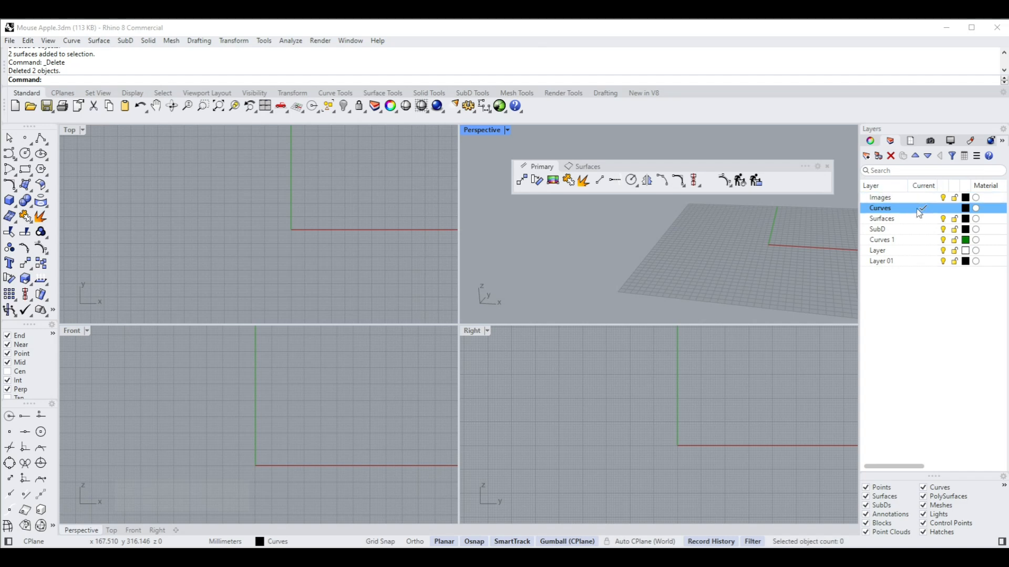
{"action": "left_click", "coordinate": [919, 197]}
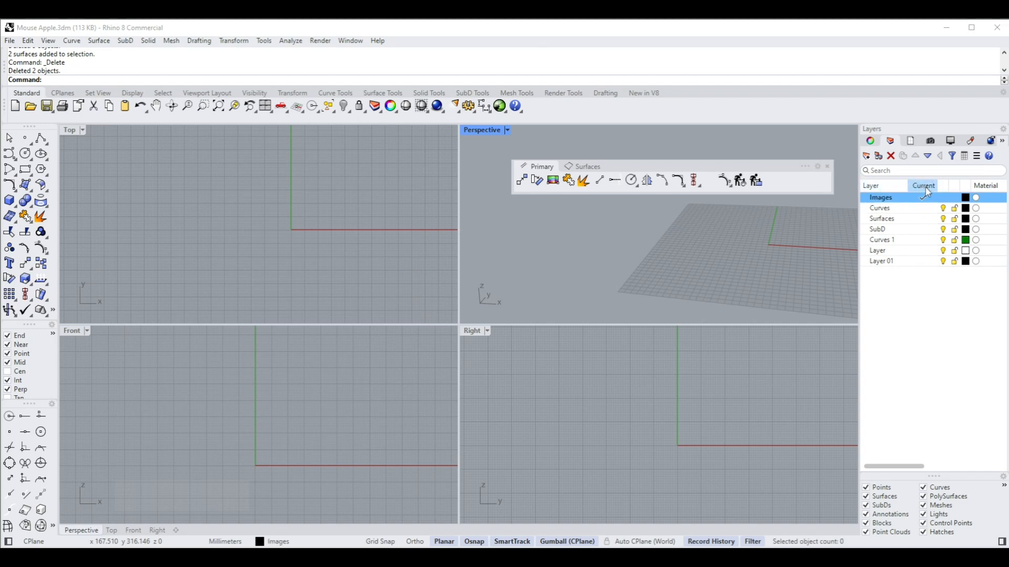
Toggle the Curves layer's visibility and lock, restoring both to their original state
{"action": "left_click", "coordinate": [944, 208]}
{"action": "left_click", "coordinate": [943, 208]}
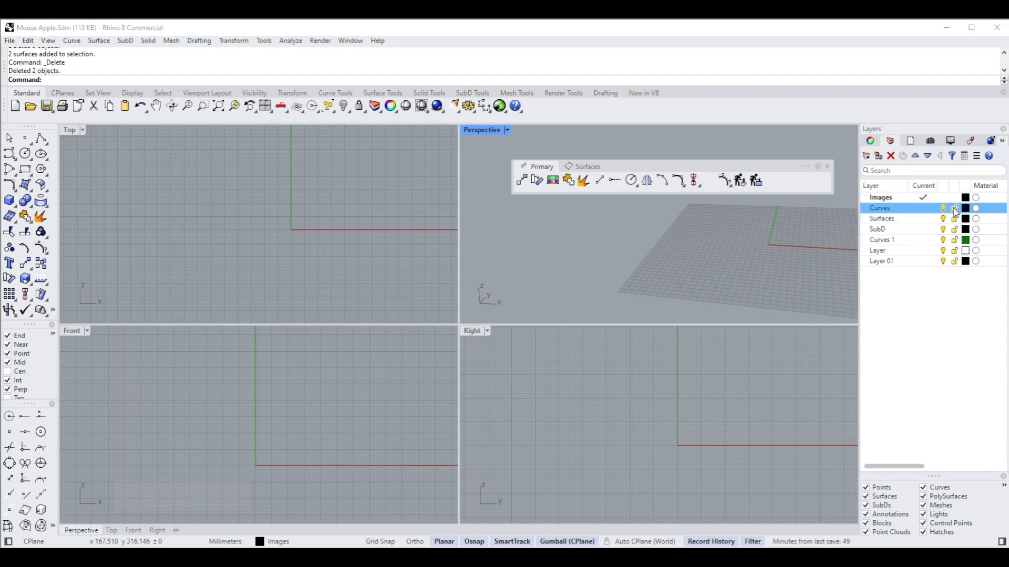
{"action": "left_click", "coordinate": [955, 209]}
{"action": "left_click", "coordinate": [954, 209]}
Set the Curves layer's colour to yellow, hex #FFE400
{"action": "left_click", "coordinate": [969, 210]}
{"action": "left_click", "coordinate": [736, 342]}
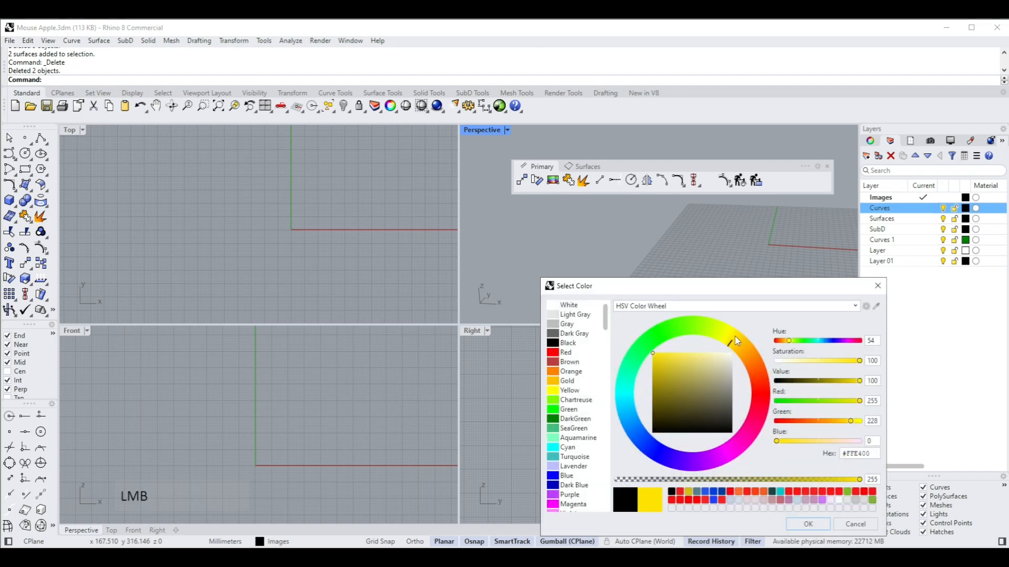
{"action": "left_click", "coordinate": [808, 525]}
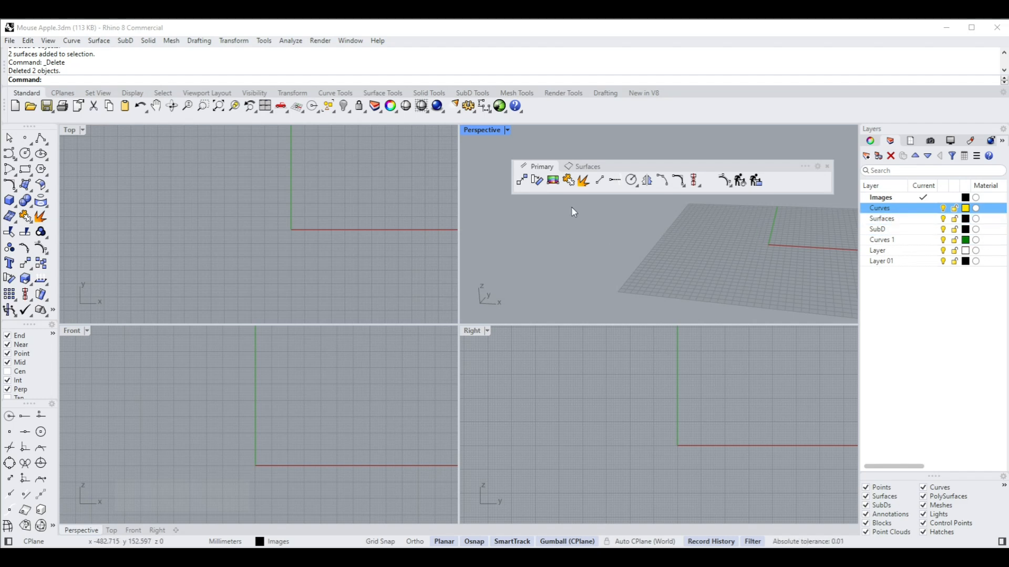
Set the Perspective viewport's display mode to Shaded, keeping the four-viewport layout
{"action": "double_click", "coordinate": [481, 131]}
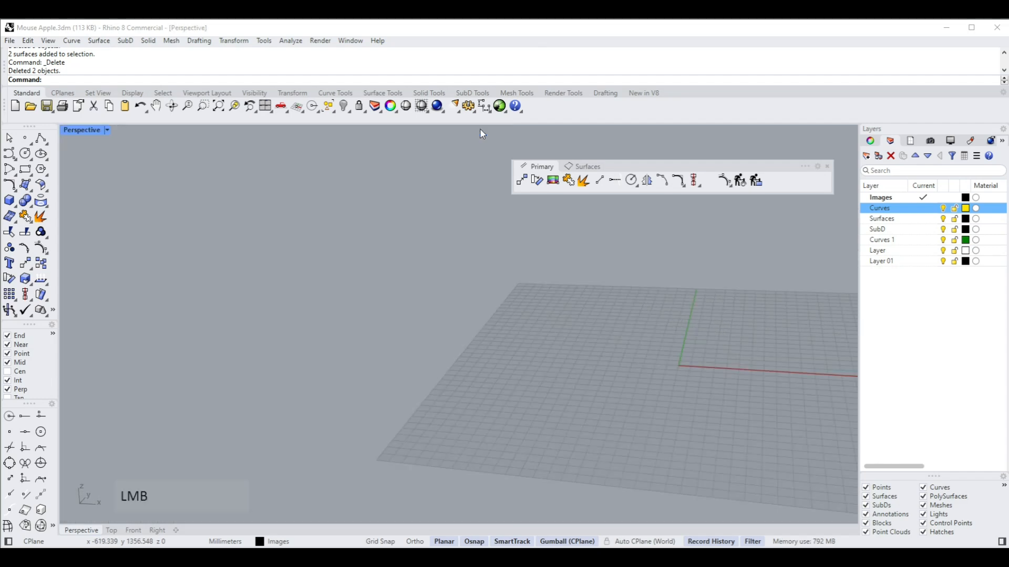
{"action": "double_click", "coordinate": [77, 130]}
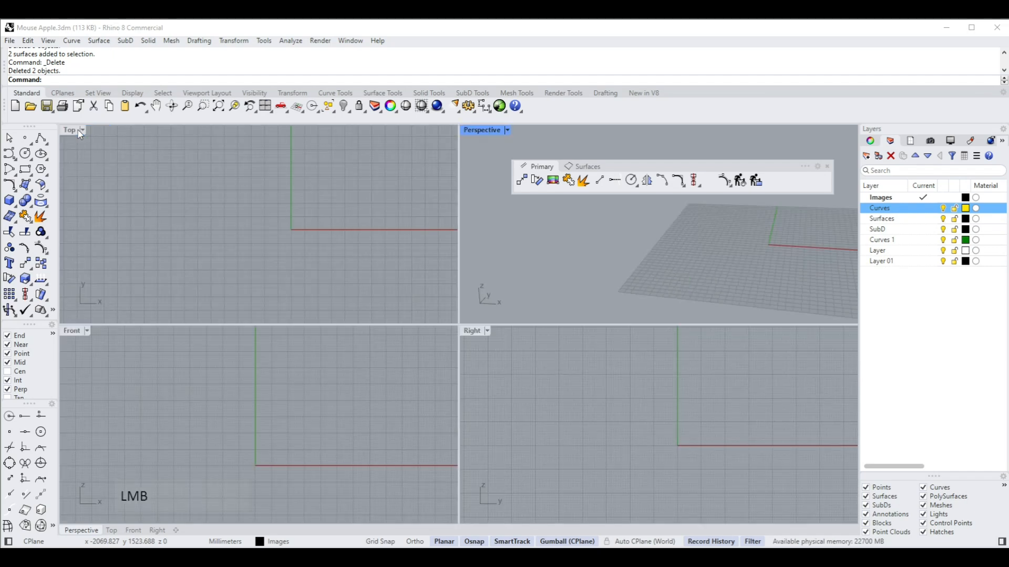
{"action": "left_click", "coordinate": [508, 131]}
{"action": "left_click", "coordinate": [493, 172]}
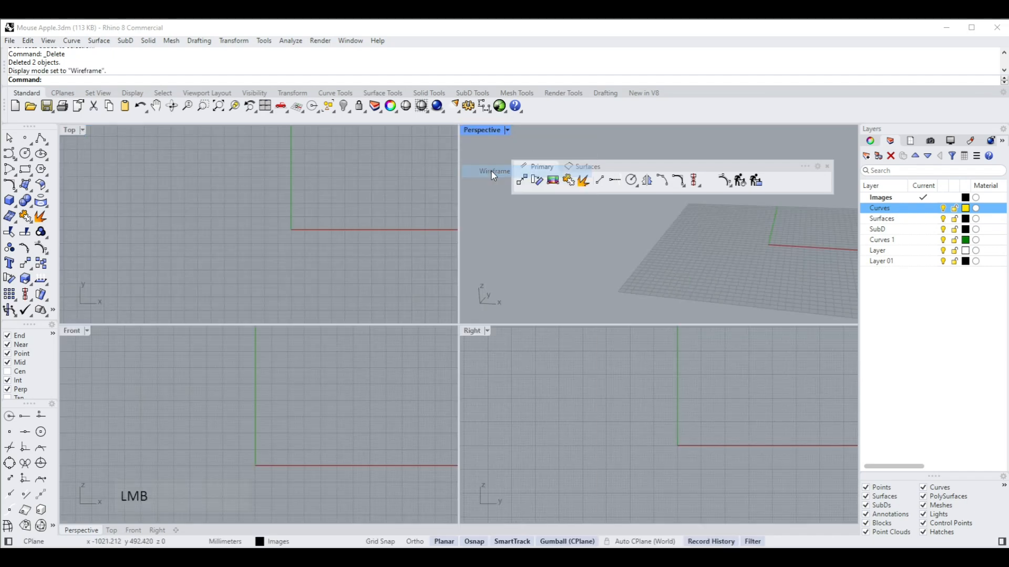
{"action": "left_click", "coordinate": [507, 130]}
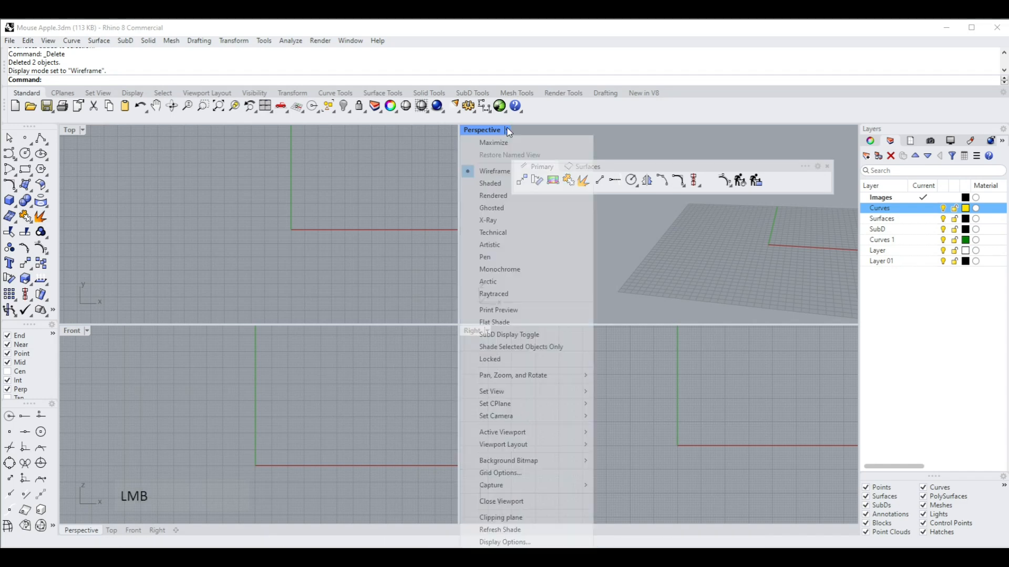
{"action": "left_click", "coordinate": [486, 183]}
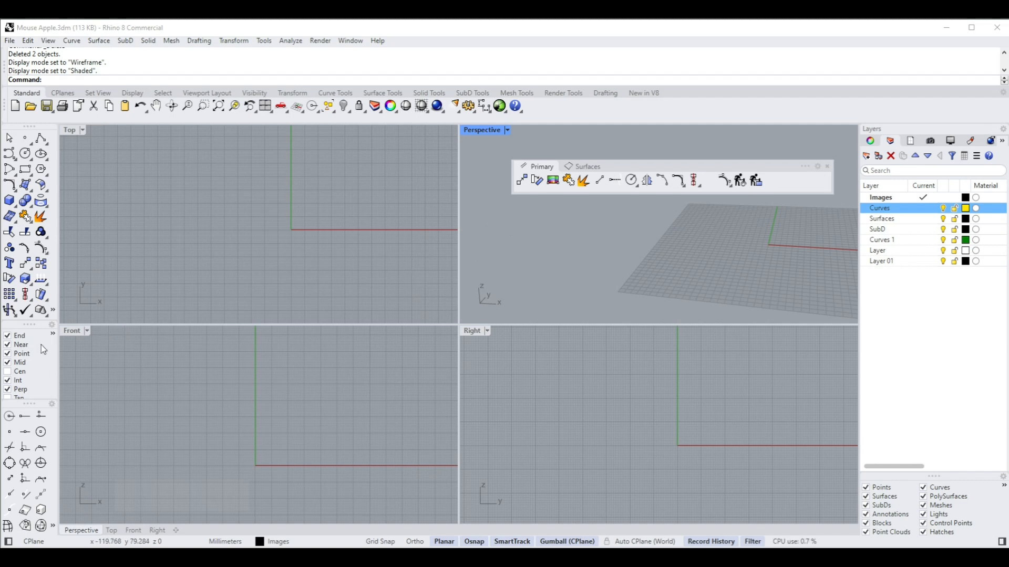
Maximize the Front viewport and shift the floating toolbar away from the middle of the drawing area
{"action": "double_click", "coordinate": [72, 335]}
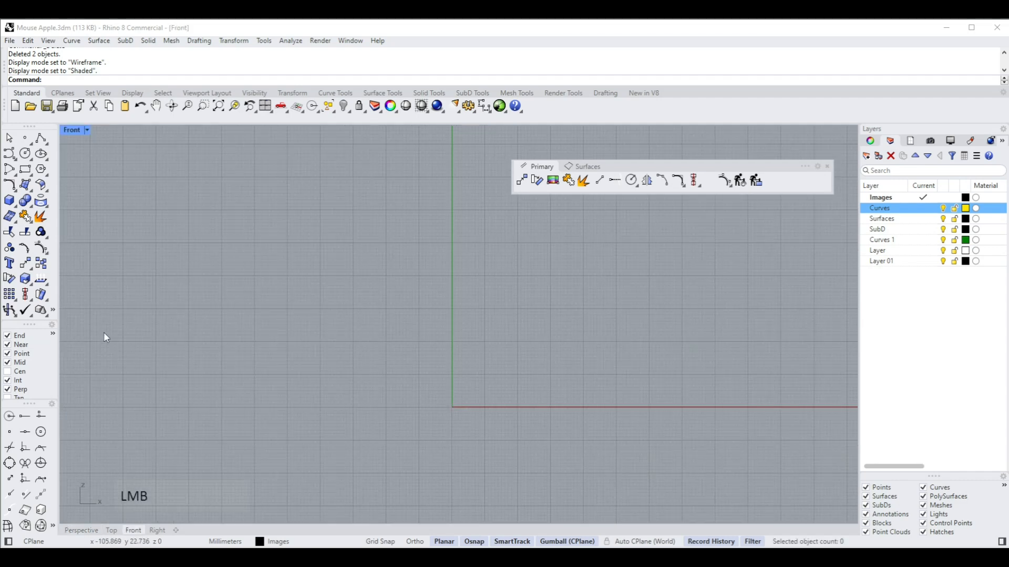
{"action": "scroll", "coordinate": [455, 276], "scroll_direction": "down", "scroll_amount": 3}
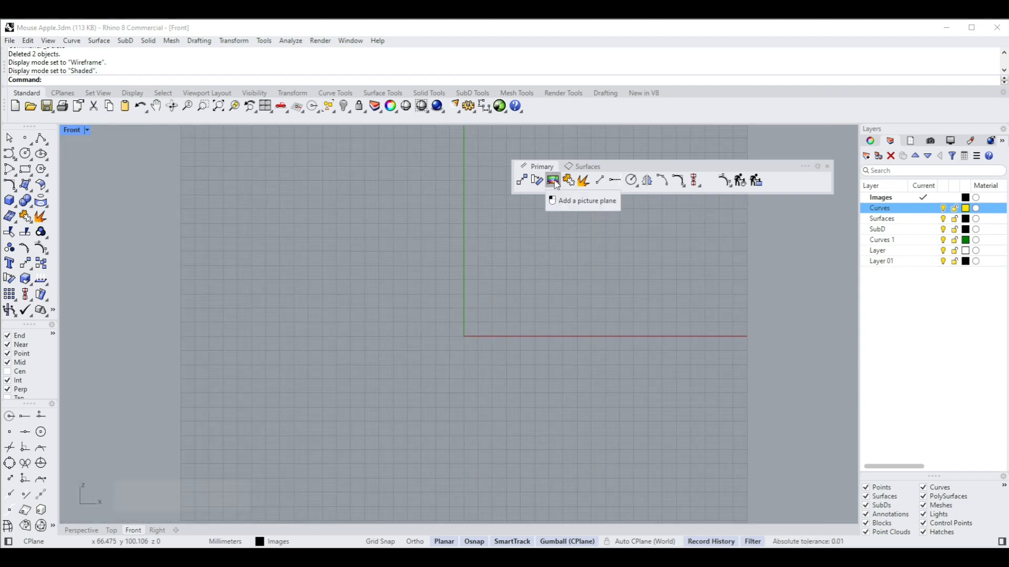
{"action": "left_click_drag", "start_coordinate": [536, 166], "coordinate": [592, 157]}
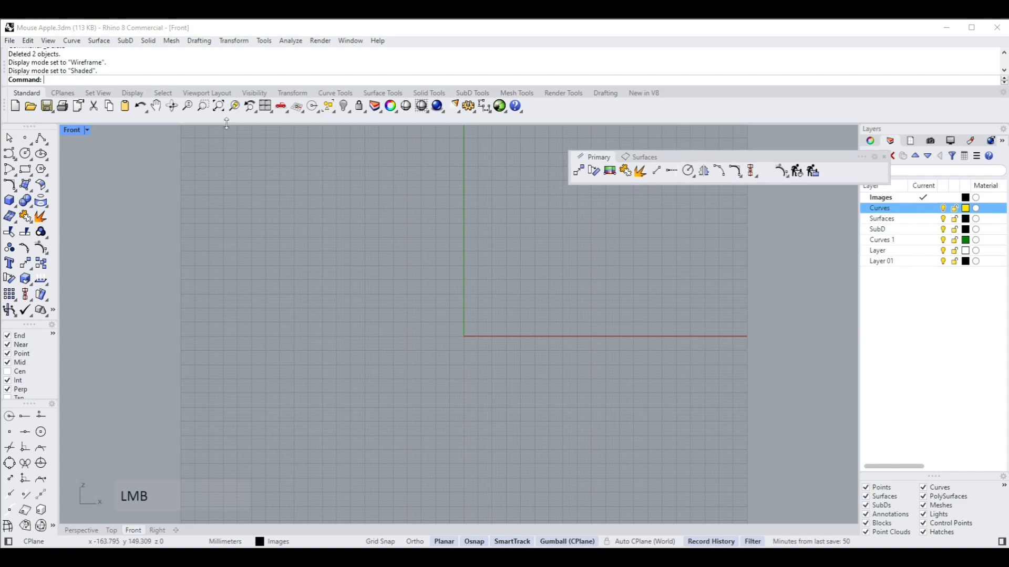
{"action": "left_click", "coordinate": [50, 80]}
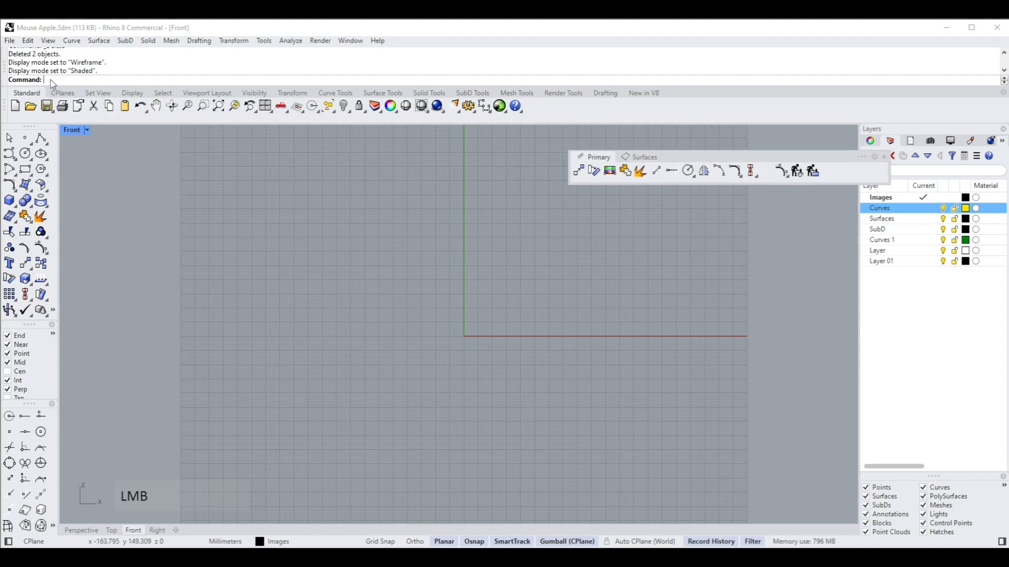
{"action": "type", "text": "Picture"}
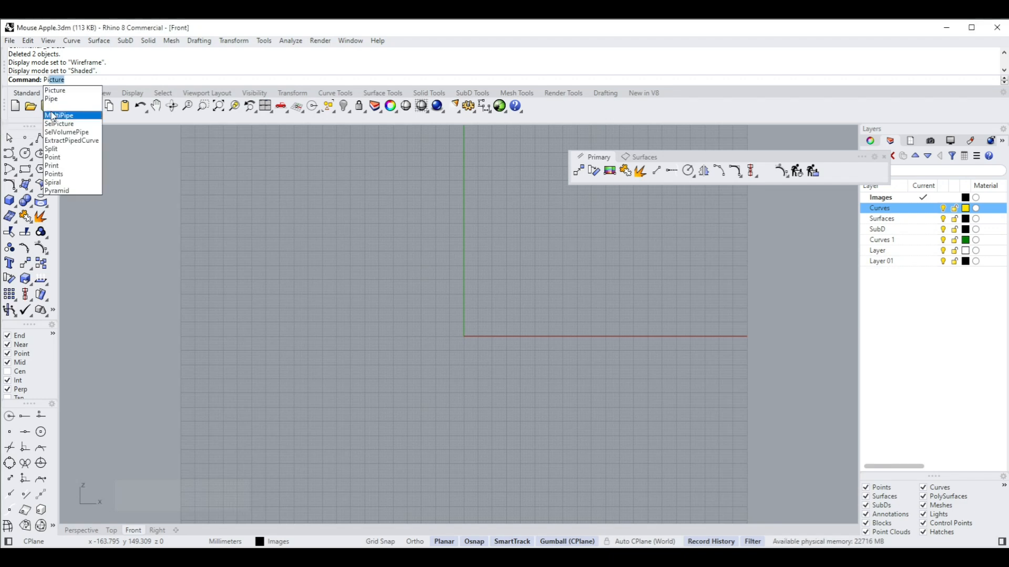
{"action": "key", "text": "Escape"}
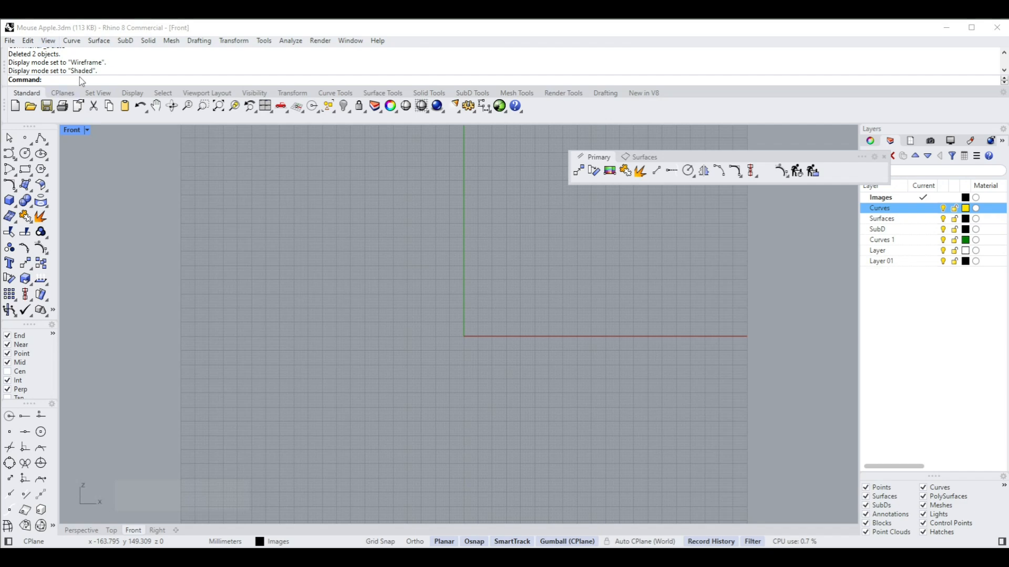
Insert the Apple mouse side-view sketch from the Images folder as a picture plane about 115 mm tall near the origin in the Front viewport
{"action": "left_click", "coordinate": [611, 172]}
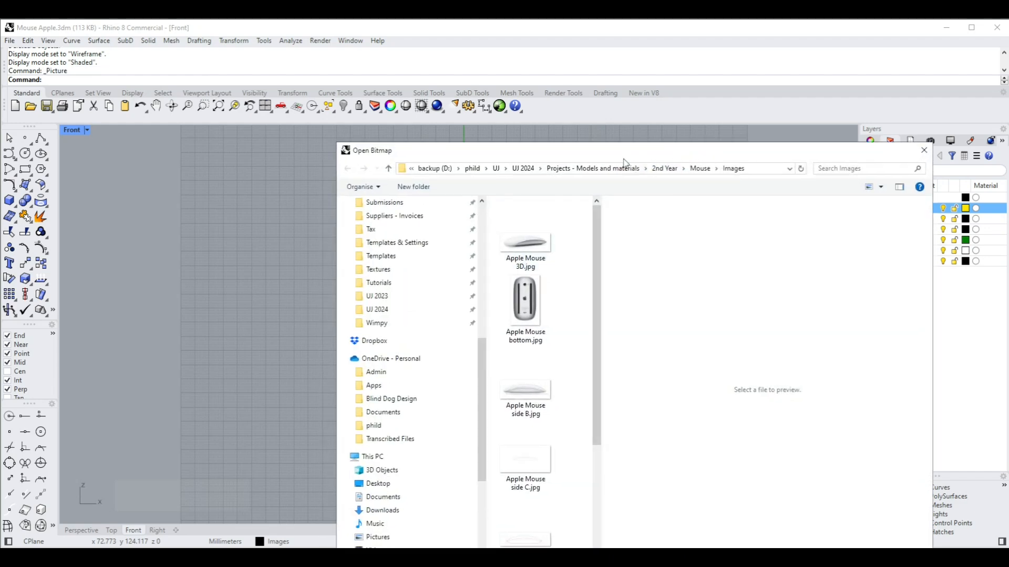
{"action": "left_click", "coordinate": [602, 307]}
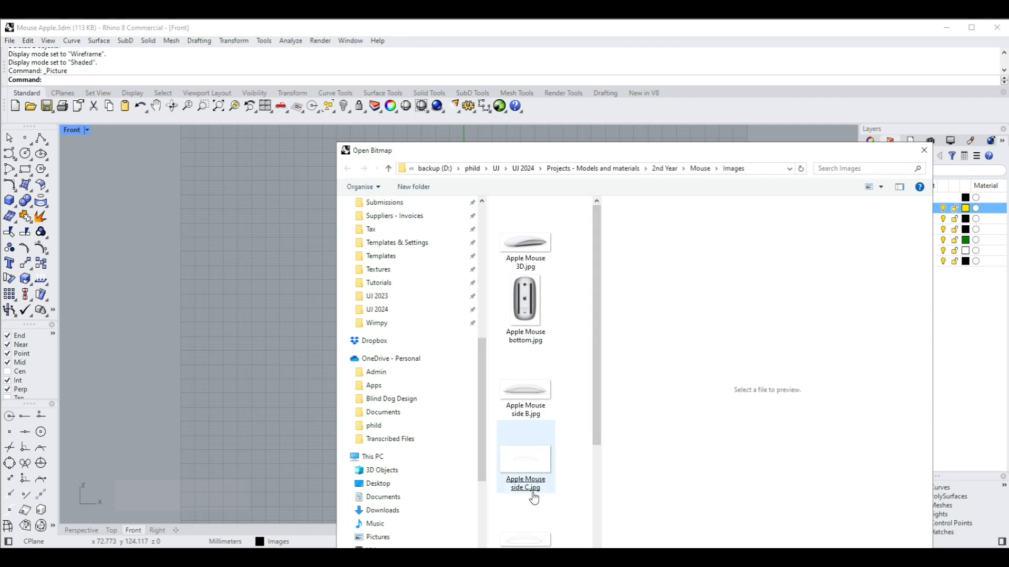
{"action": "double_click", "coordinate": [535, 537]}
{"action": "scroll", "coordinate": [575, 349], "scroll_direction": "down", "scroll_amount": 2}
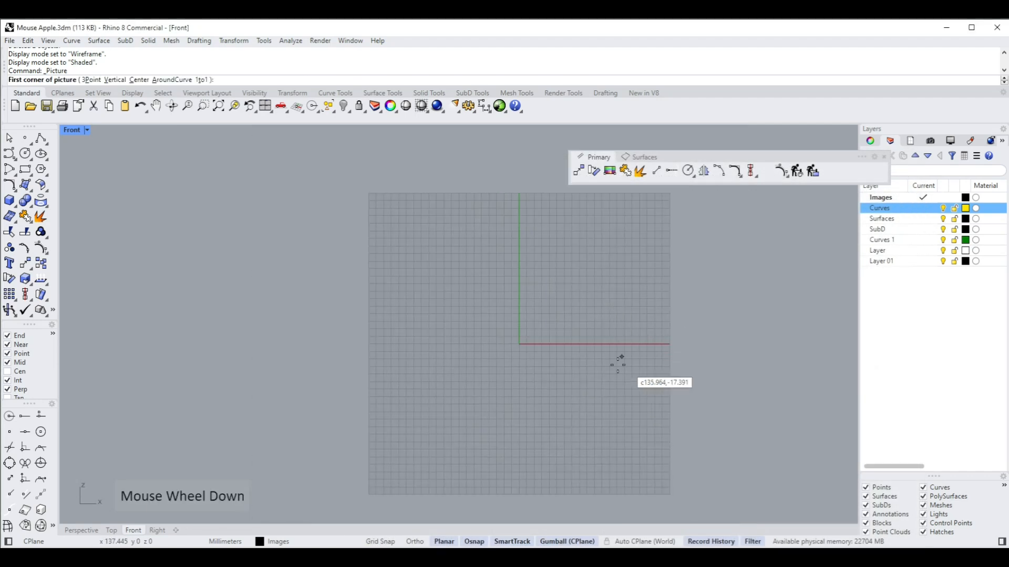
{"action": "scroll", "coordinate": [618, 364], "scroll_direction": "up", "scroll_amount": 2}
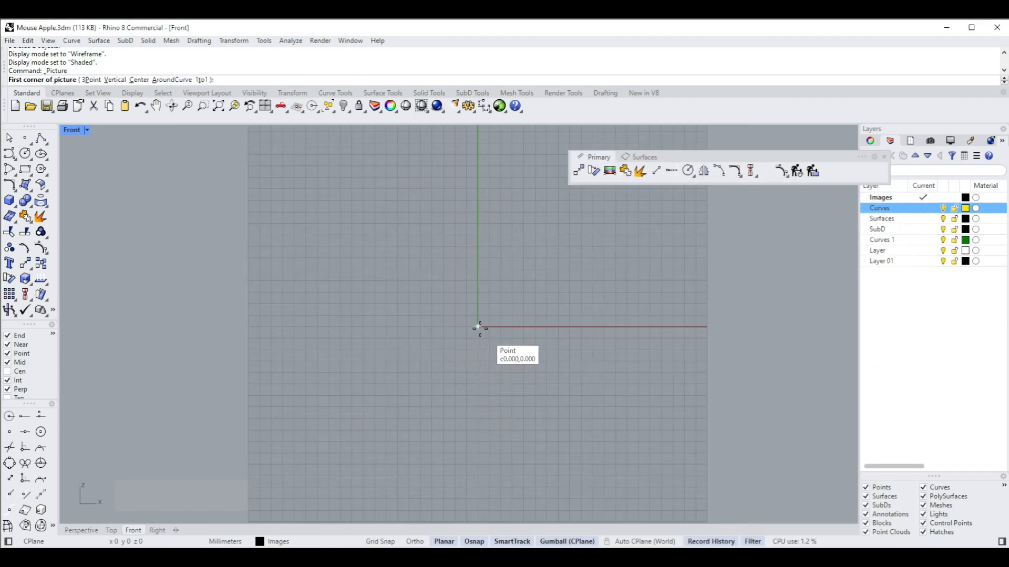
{"action": "left_click", "coordinate": [414, 361]}
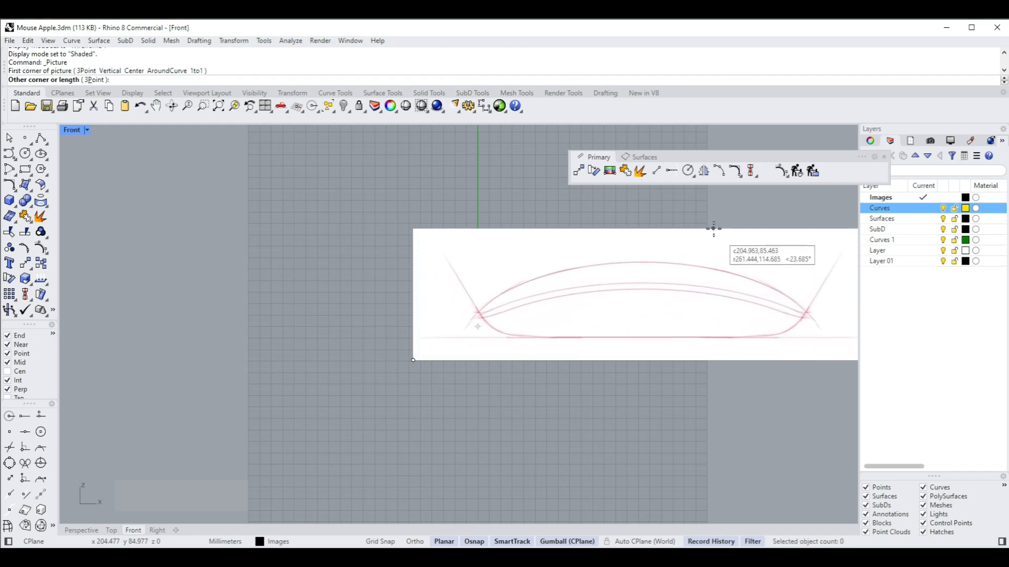
{"action": "left_click", "coordinate": [713, 229]}
Move the picture aside to reveal the horizontal axis and raise it so the mouse sketch's base line sits on that axis
{"action": "scroll", "coordinate": [619, 323], "scroll_direction": "down", "scroll_amount": 2}
{"action": "left_click", "coordinate": [681, 303]}
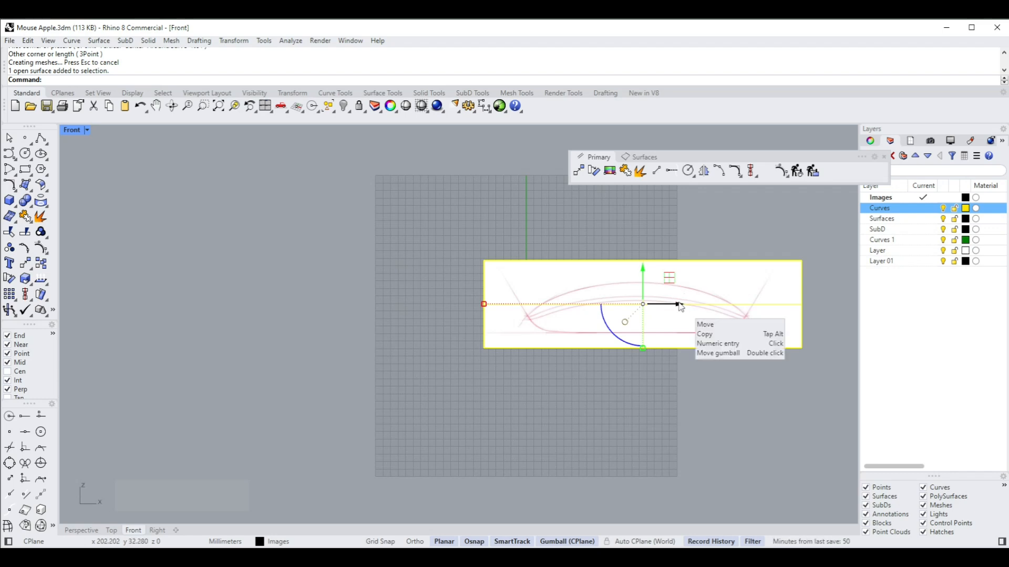
{"action": "left_click_drag", "start_coordinate": [682, 305], "coordinate": [472, 316]}
{"action": "scroll", "coordinate": [525, 318], "scroll_direction": "up", "scroll_amount": 2}
{"action": "scroll", "coordinate": [567, 315], "scroll_direction": "down", "scroll_amount": 1}
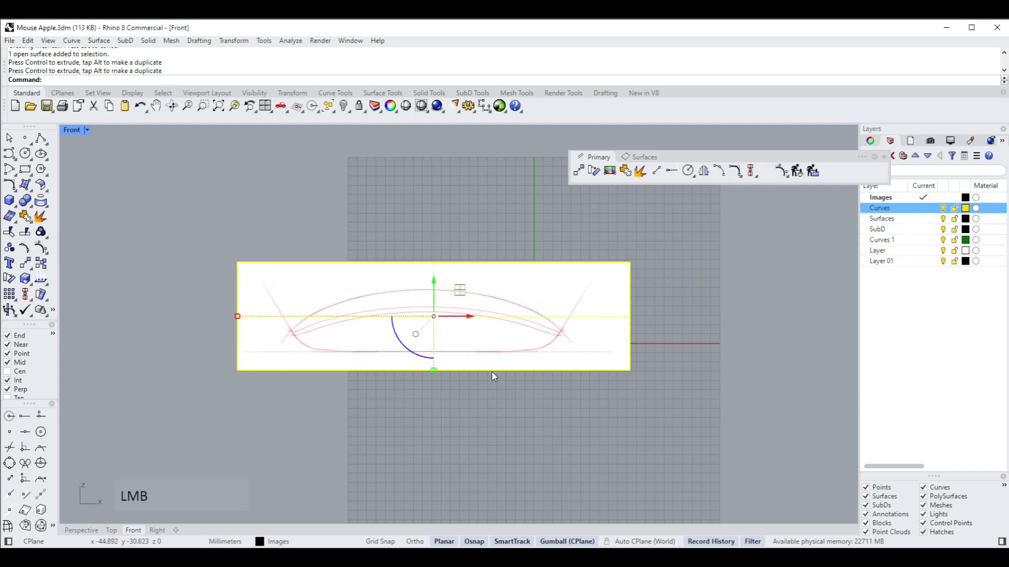
{"action": "scroll", "coordinate": [493, 371], "scroll_direction": "up", "scroll_amount": 1}
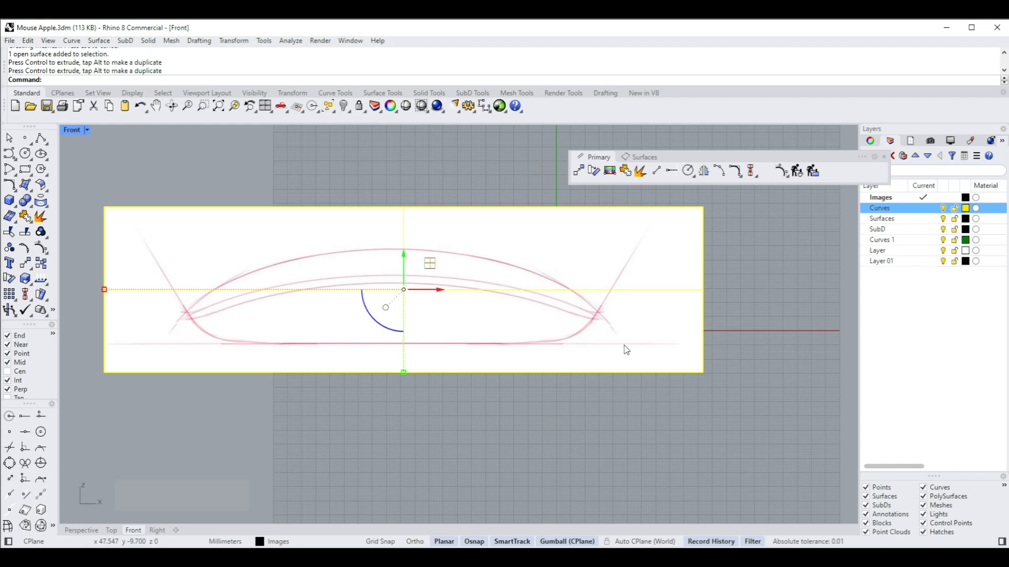
{"action": "left_click_drag", "start_coordinate": [404, 260], "coordinate": [404, 244]}
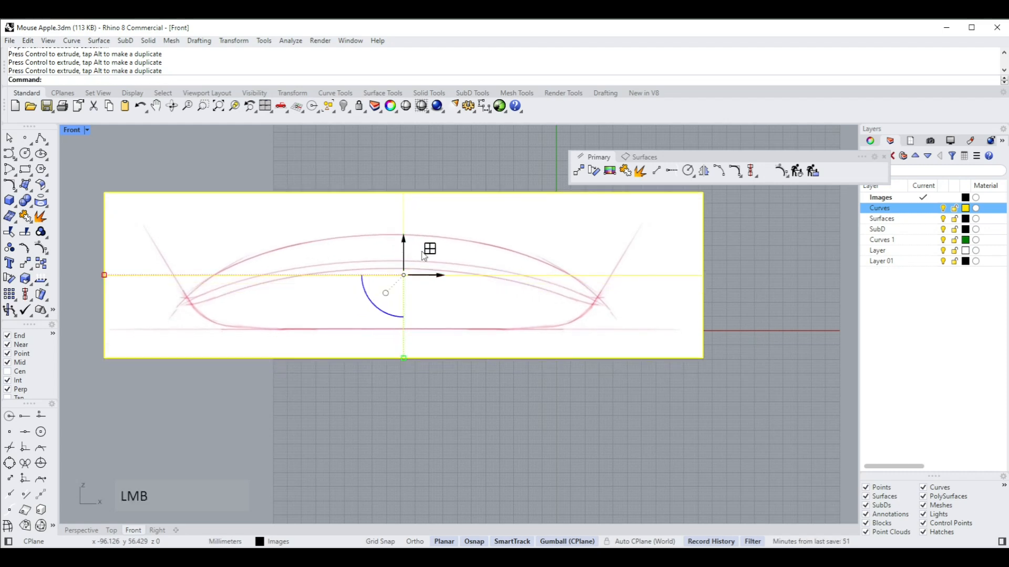
Move the picture horizontally until the mouse sketch is roughly centred on the vertical axis, then deselect it
{"action": "scroll", "coordinate": [462, 286], "scroll_direction": "down", "scroll_amount": 3}
{"action": "left_click_drag", "start_coordinate": [459, 299], "coordinate": [559, 298]}
{"action": "left_click", "coordinate": [648, 400]}
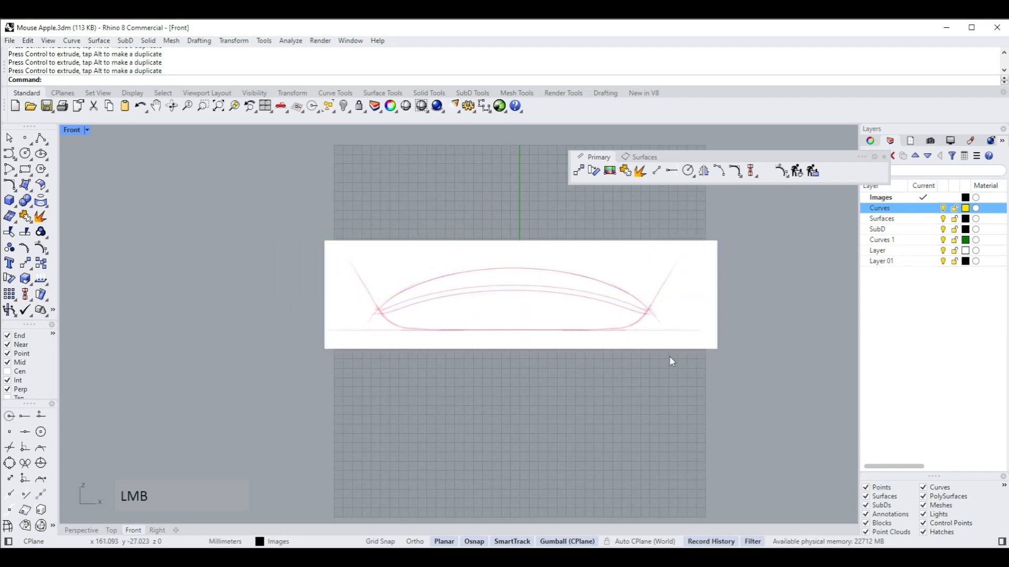
Select the side-view mouse picture, set its material's object transparency to about 44%, and deselect it
{"action": "left_click", "coordinate": [656, 288]}
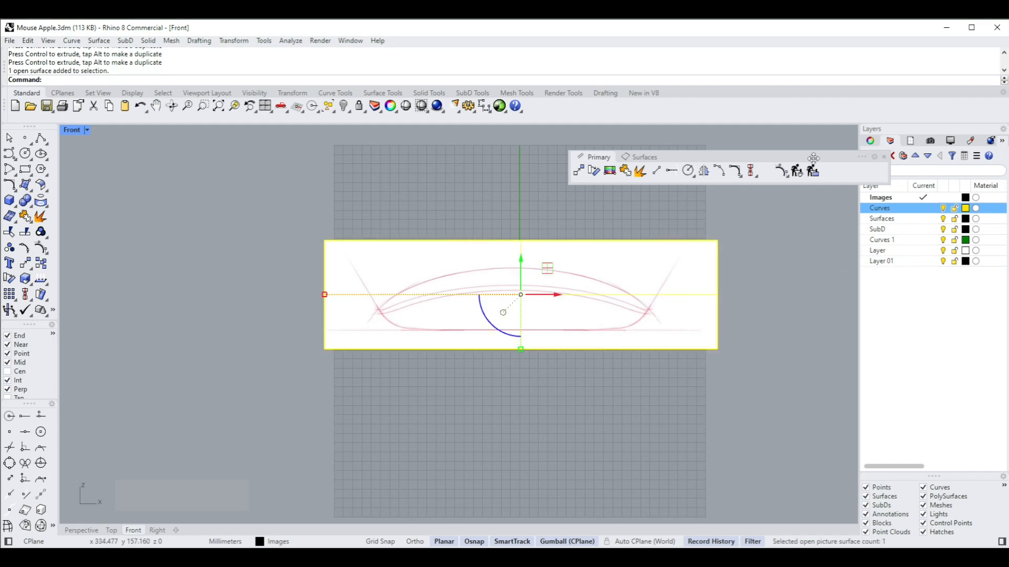
{"action": "left_click_drag", "start_coordinate": [813, 155], "coordinate": [627, 164]}
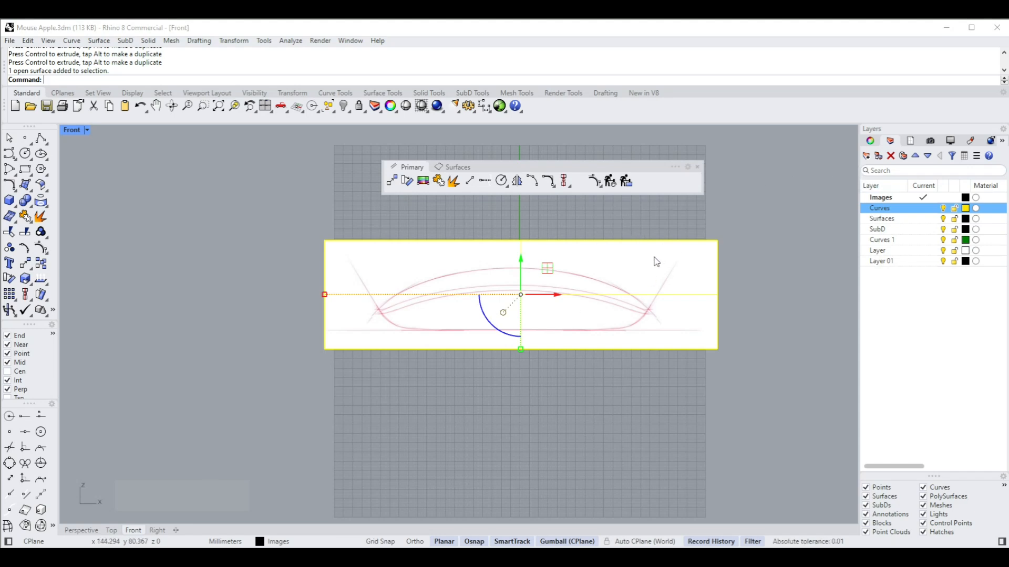
{"action": "left_click", "coordinate": [871, 142]}
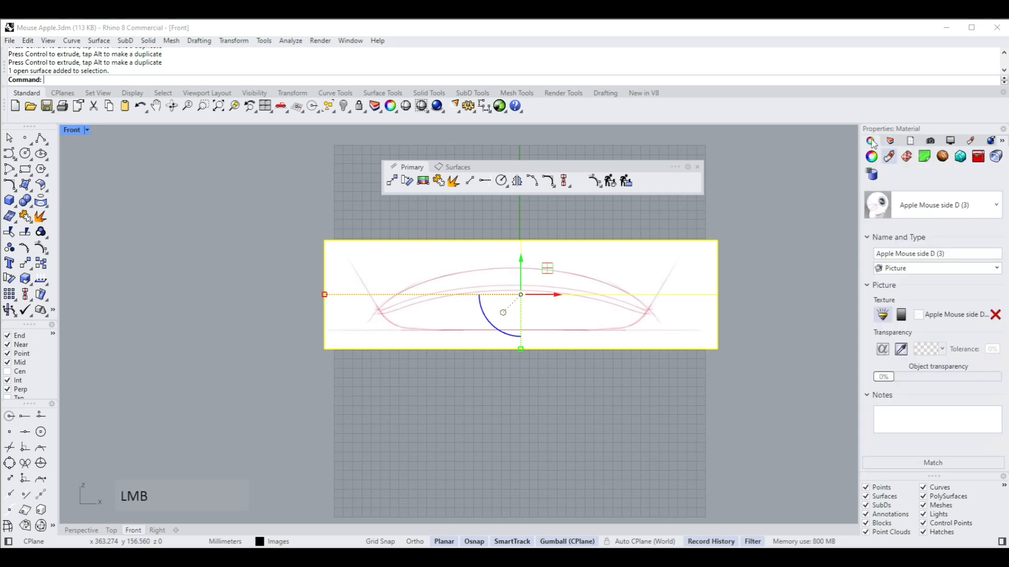
{"action": "left_click", "coordinate": [891, 161]}
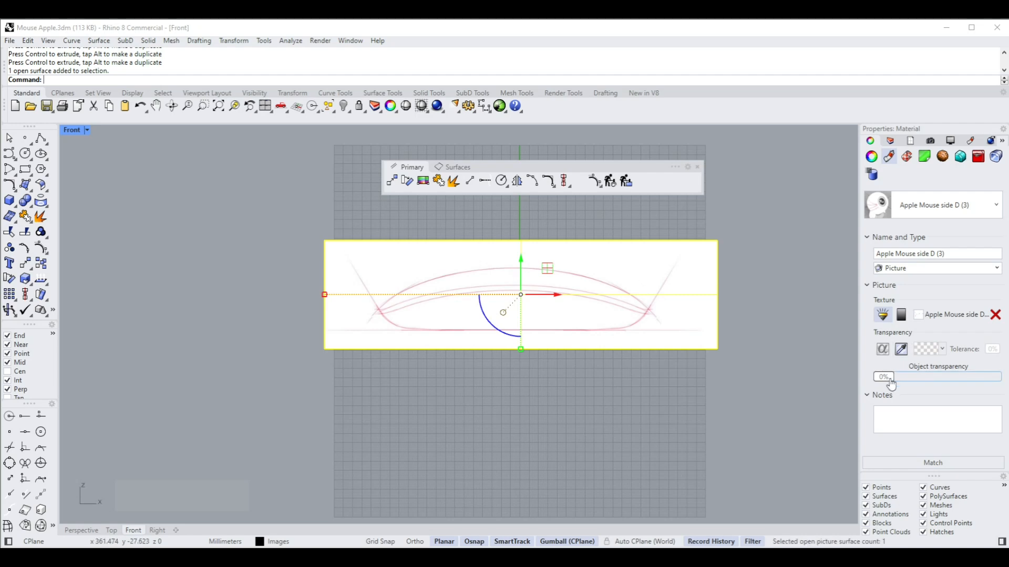
{"action": "left_click_drag", "start_coordinate": [891, 378], "coordinate": [938, 383]}
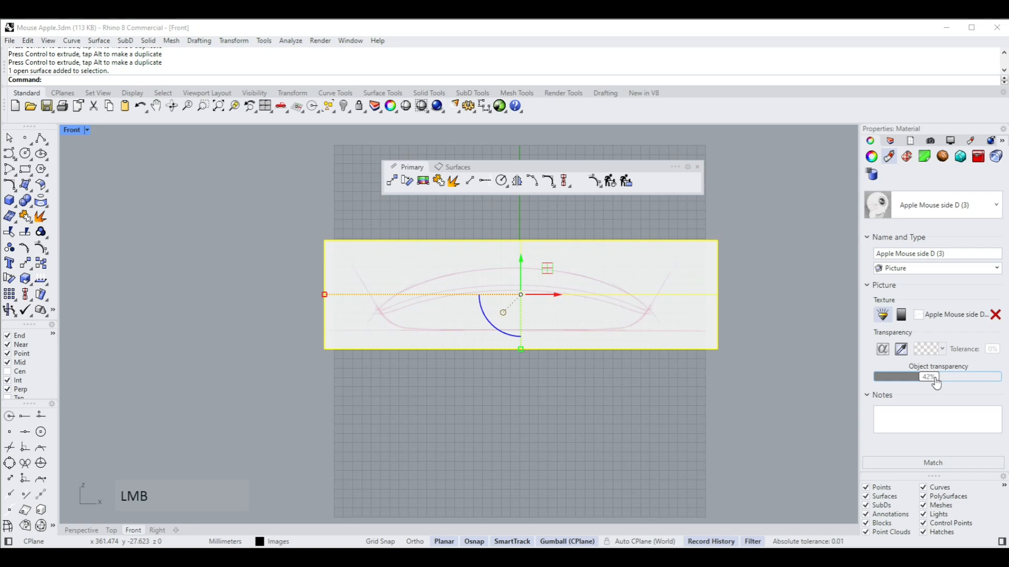
{"action": "left_click_drag", "start_coordinate": [937, 383], "coordinate": [939, 383]}
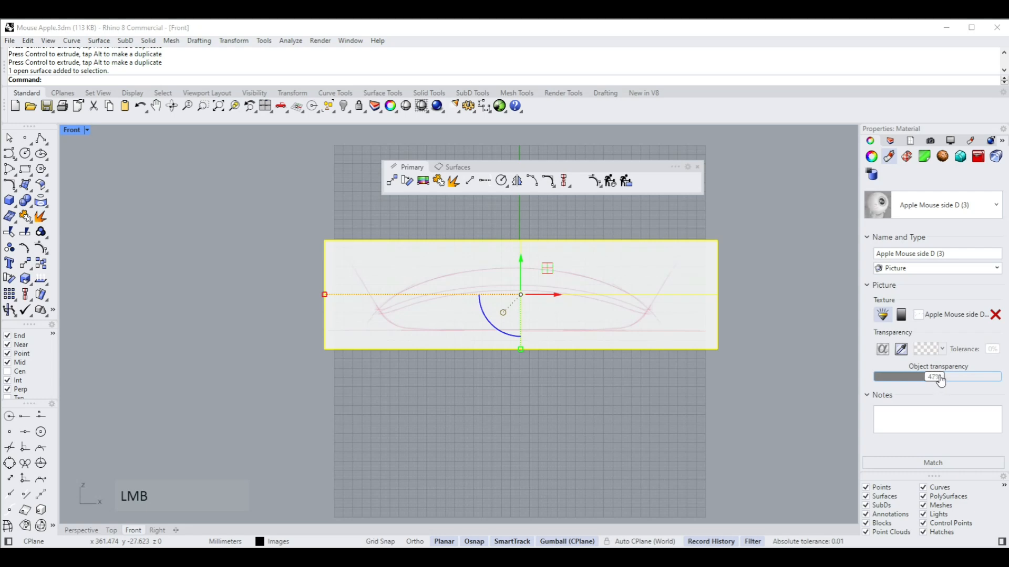
{"action": "left_click", "coordinate": [801, 340]}
{"action": "scroll", "coordinate": [694, 302], "scroll_direction": "down", "scroll_amount": 3}
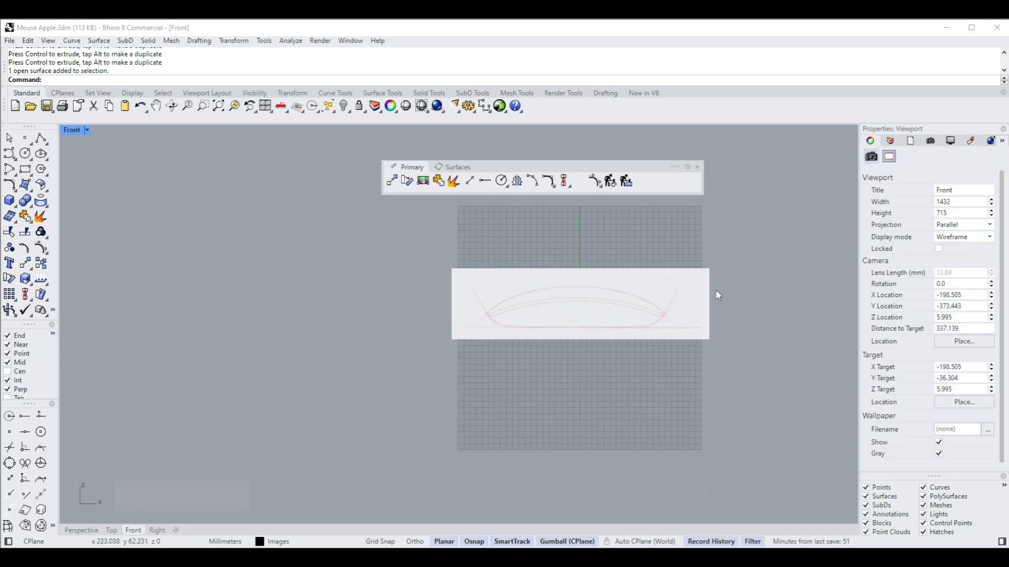
Select the side-view picture again and show it at an angle in the maximized Perspective viewport
{"action": "left_click", "coordinate": [677, 303]}
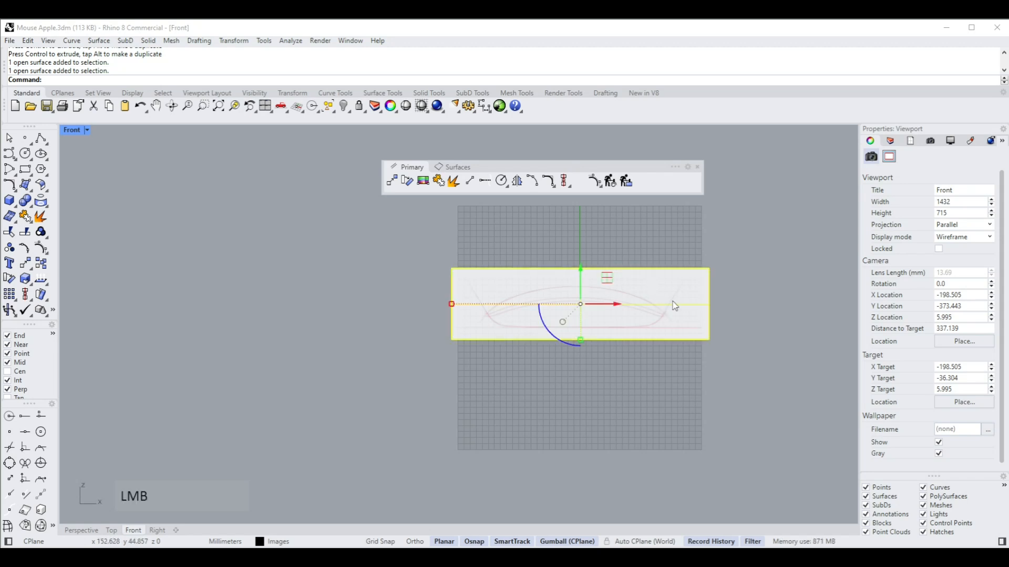
{"action": "right_click", "coordinate": [764, 292]}
{"action": "right_click_drag", "start_coordinate": [764, 293], "coordinate": [424, 342]}
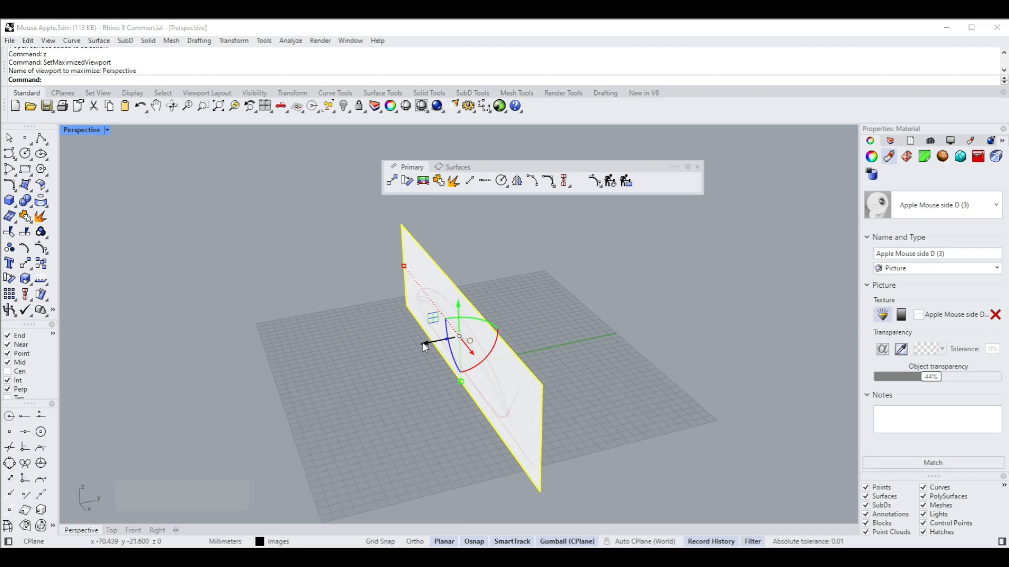
Try moving the picture along its depth axis, first freehand with an undo, and again by 30 mm followed by -30 mm
{"action": "left_click_drag", "start_coordinate": [426, 347], "coordinate": [581, 345]}
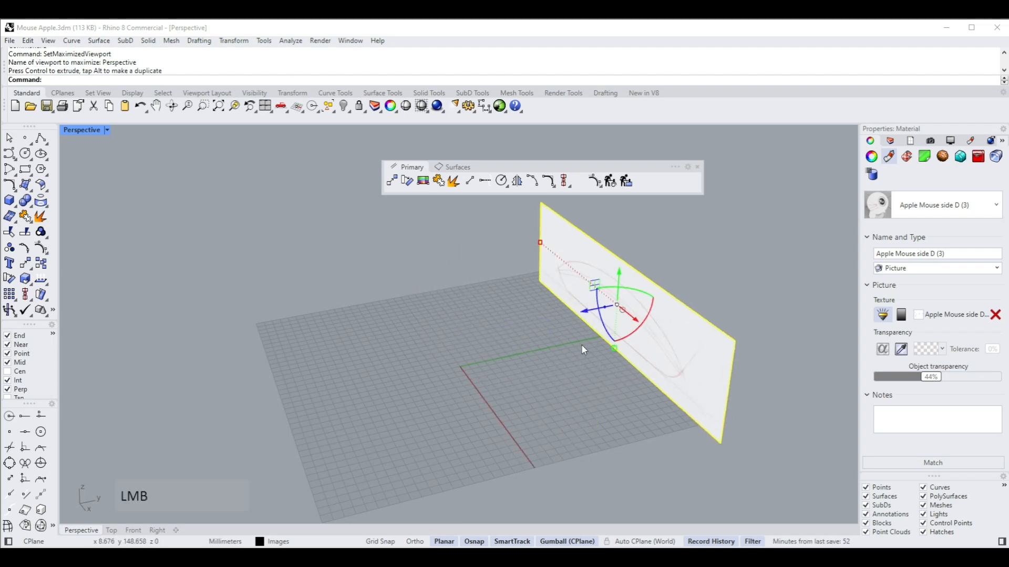
{"action": "key", "text": "ctrl+z"}
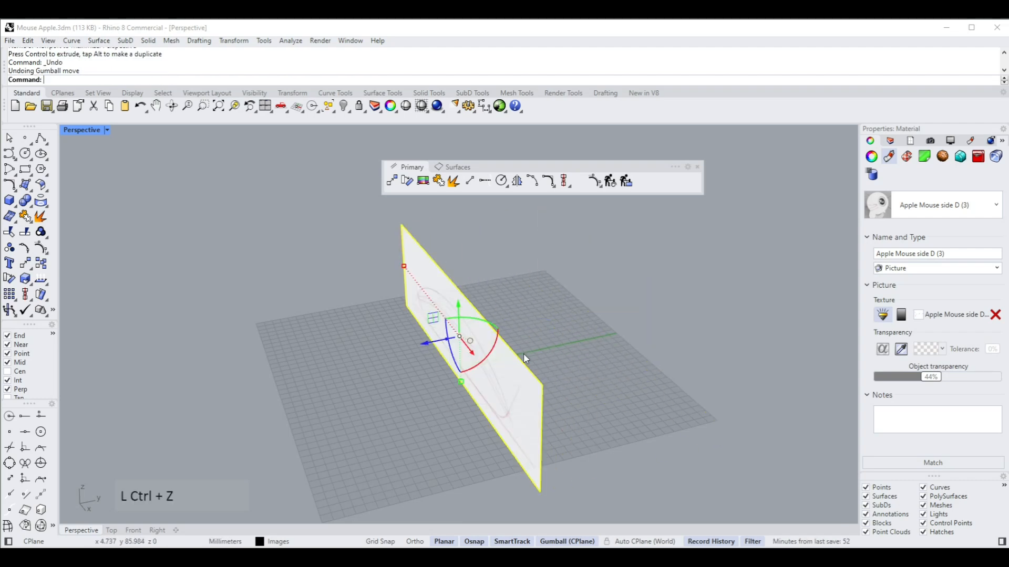
{"action": "left_click", "coordinate": [423, 345]}
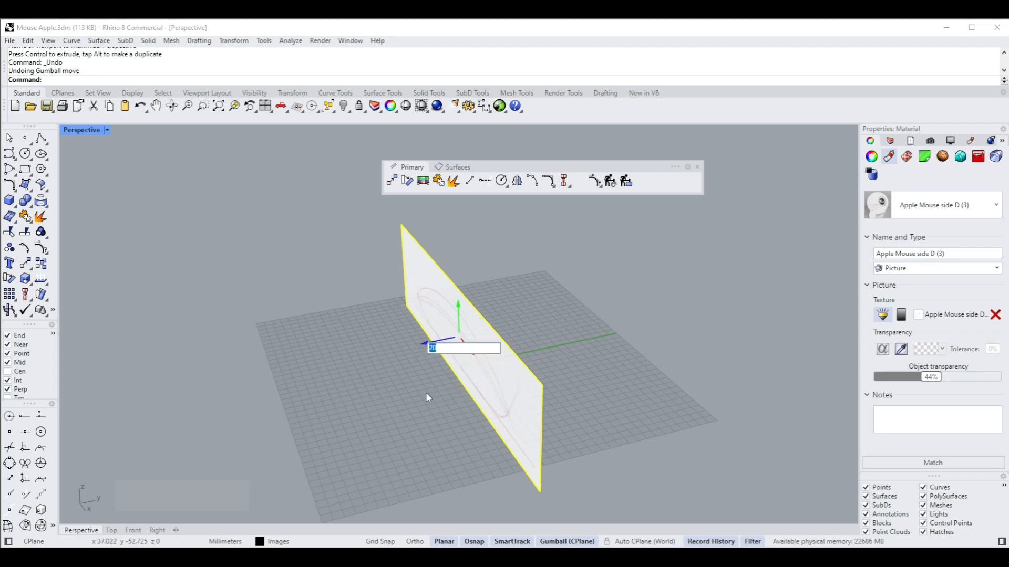
{"action": "type", "text": "30"}
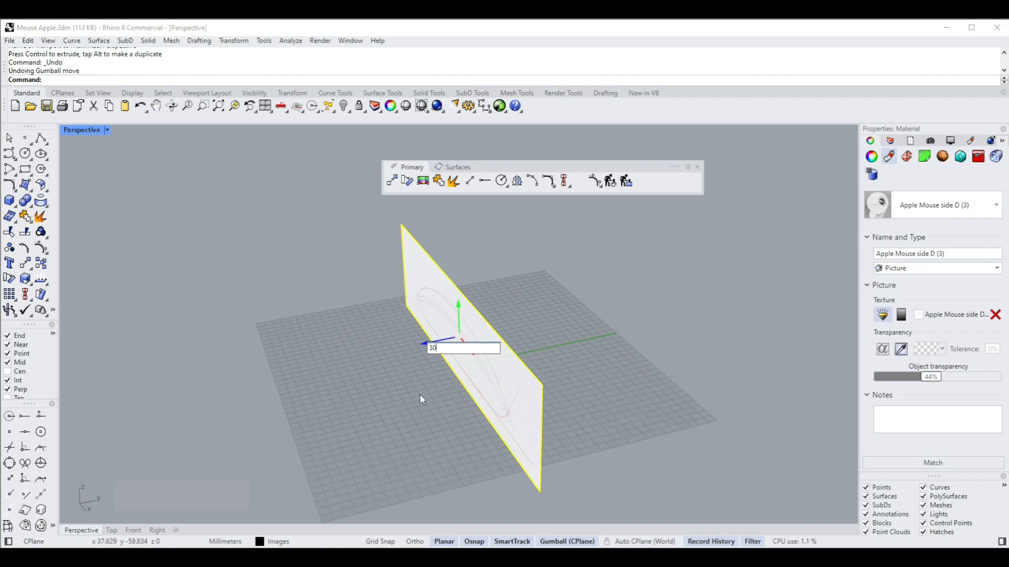
{"action": "key", "text": "Return"}
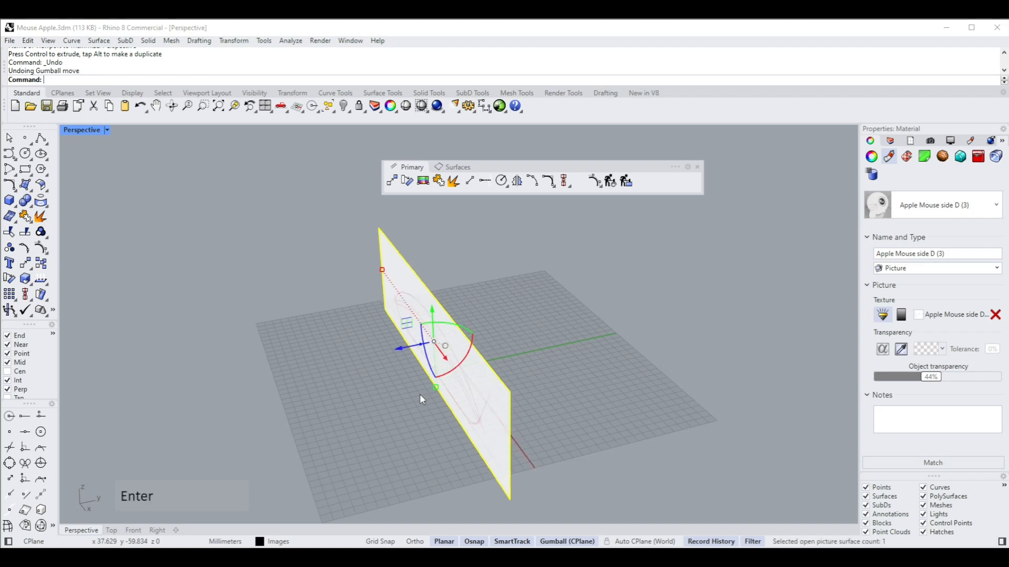
{"action": "left_click", "coordinate": [396, 347]}
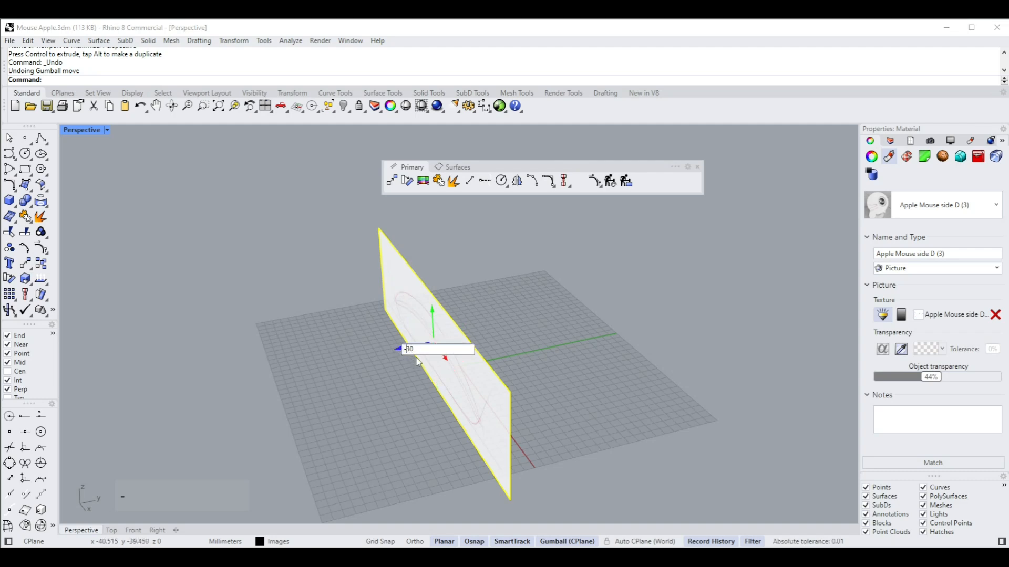
{"action": "key", "text": "Return"}
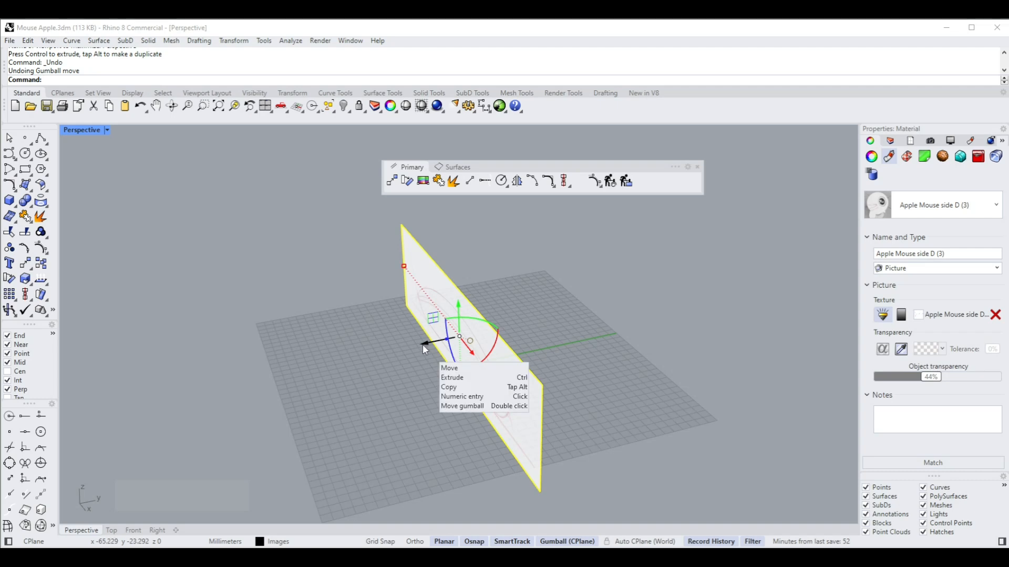
Move the side-view picture back along its depth axis until it stands behind the grid's far edge, and deselect it
{"action": "left_click_drag", "start_coordinate": [423, 348], "coordinate": [599, 341]}
{"action": "left_click", "coordinate": [761, 275]}
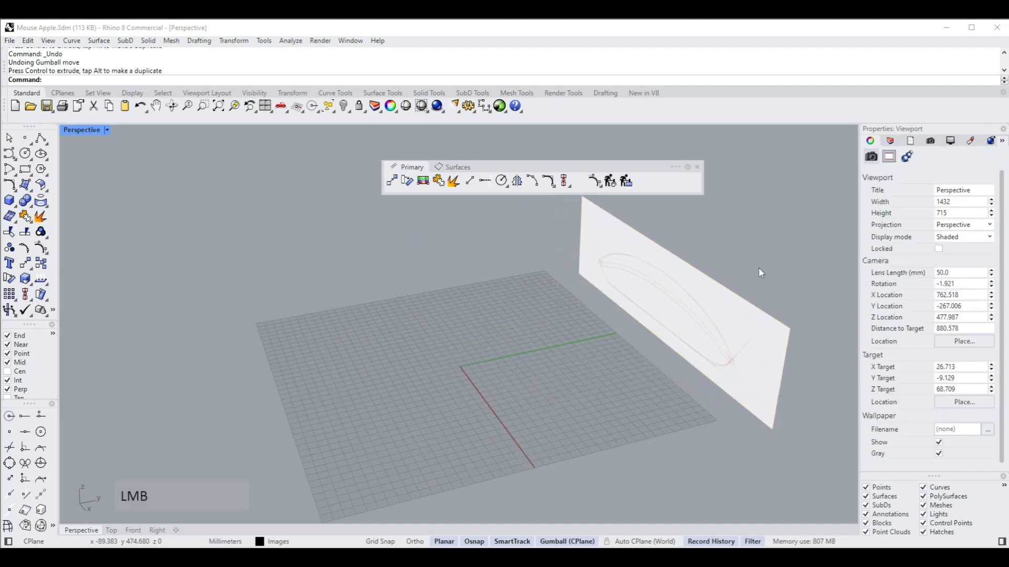
Maximize the Top viewport and insert the Apple Mouse top image as a picture plane with its first corner at the origin
{"action": "right_click", "coordinate": [560, 347]}
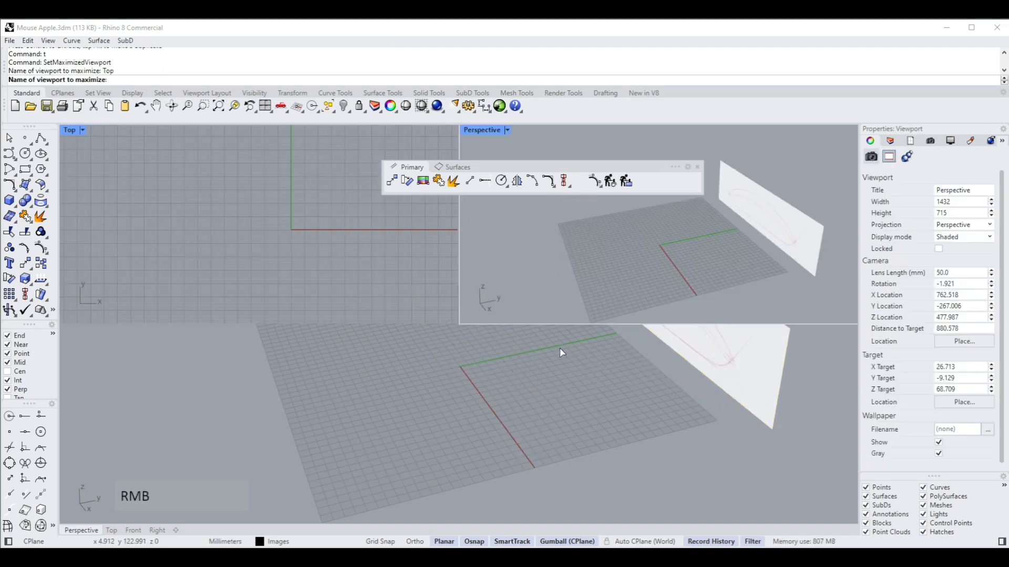
{"action": "scroll", "coordinate": [566, 323], "scroll_direction": "down", "scroll_amount": 1}
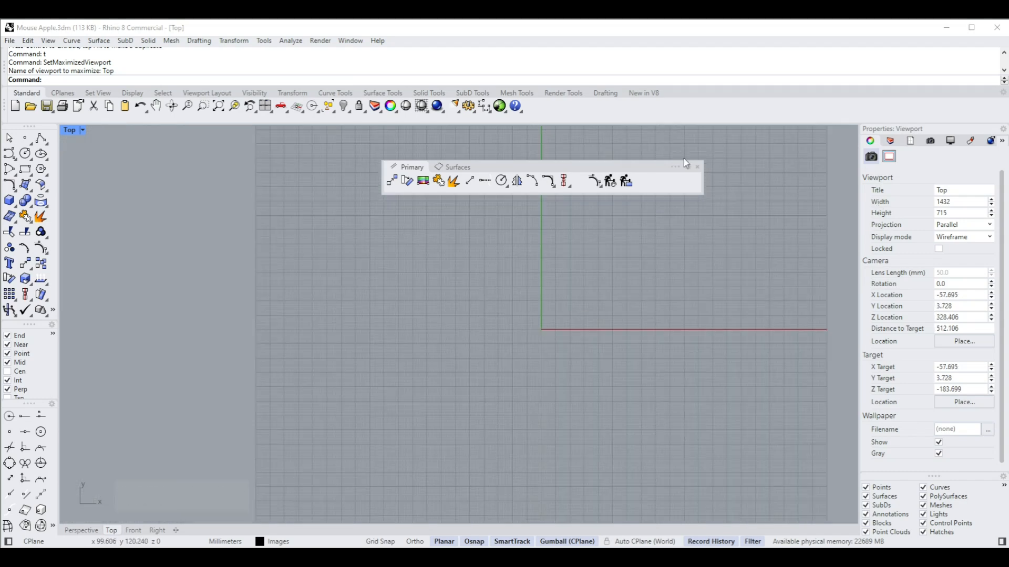
{"action": "left_click", "coordinate": [424, 181]}
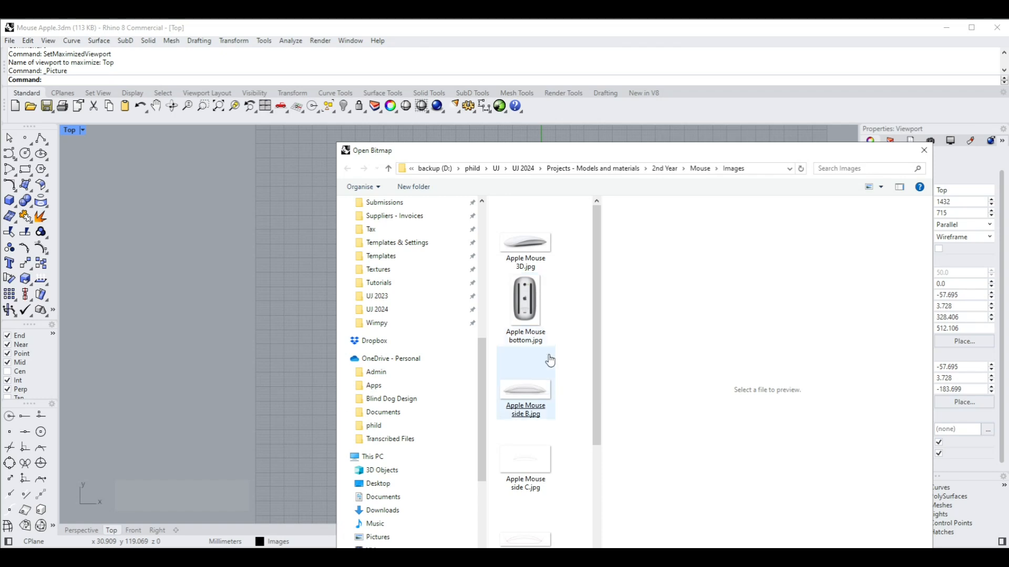
{"action": "left_click_drag", "start_coordinate": [596, 412], "coordinate": [602, 505]}
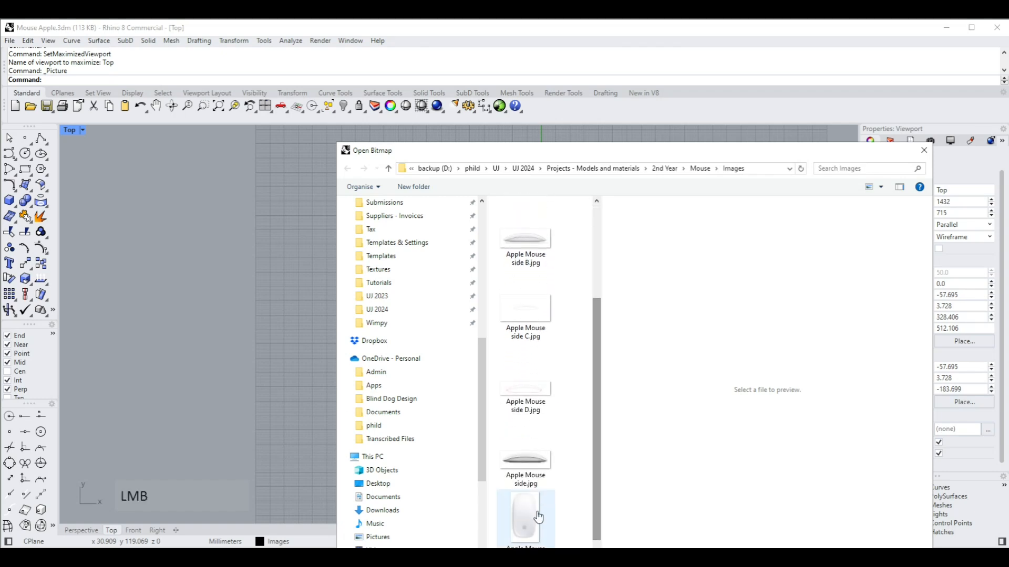
{"action": "double_click", "coordinate": [538, 518]}
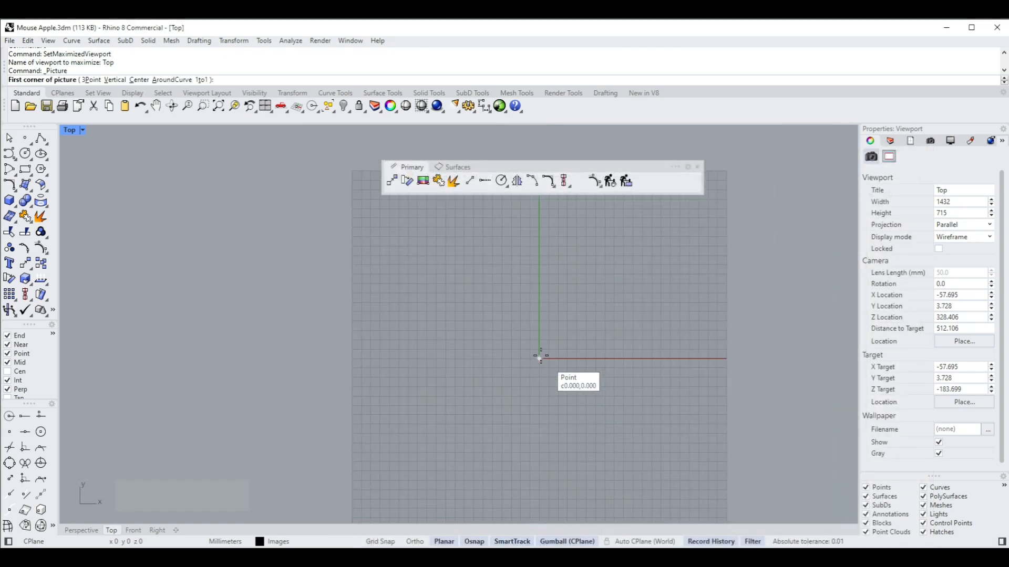
{"action": "left_click", "coordinate": [541, 356]}
{"action": "scroll", "coordinate": [571, 336], "scroll_direction": "down", "scroll_amount": 1}
{"action": "left_click", "coordinate": [660, 288]}
{"action": "scroll", "coordinate": [622, 376], "scroll_direction": "down", "scroll_amount": 3}
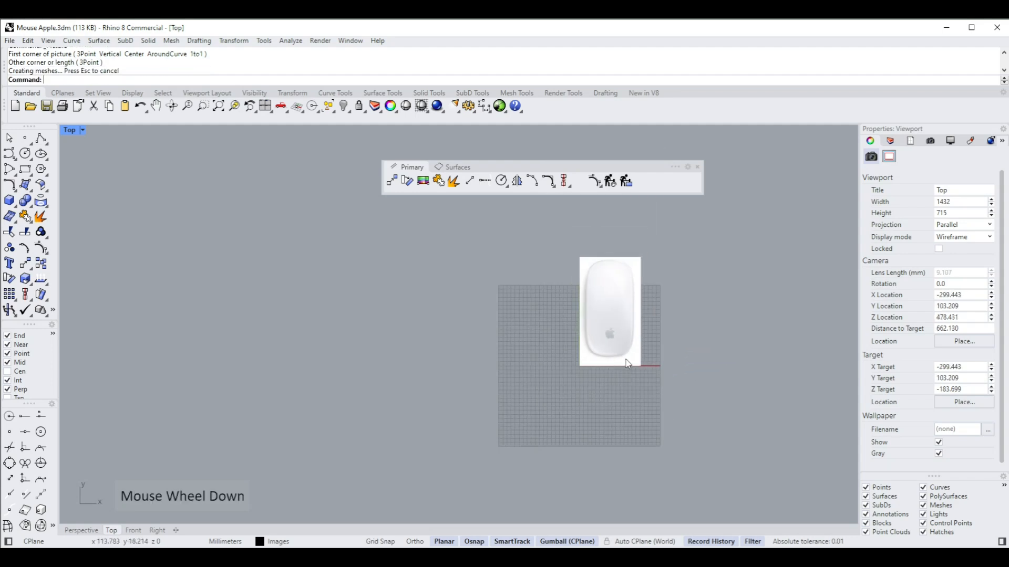
Rotate the top-view mouse picture 90 degrees counter-clockwise so it lies horizontally
{"action": "left_click", "coordinate": [628, 364]}
{"action": "scroll", "coordinate": [595, 320], "scroll_direction": "up", "scroll_amount": 2}
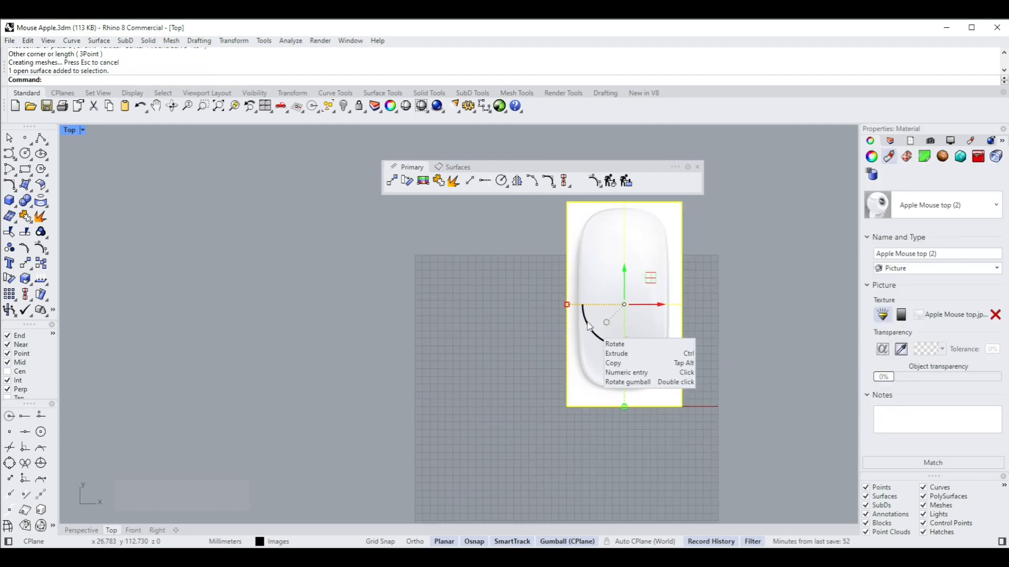
{"action": "left_click", "coordinate": [589, 327]}
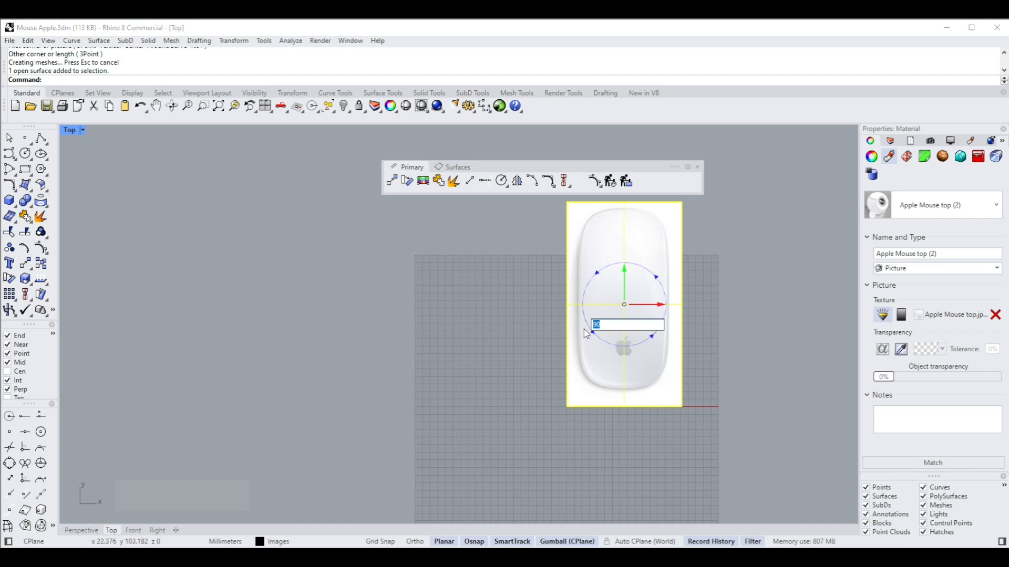
{"action": "key", "text": "Return"}
{"action": "scroll", "coordinate": [636, 294], "scroll_direction": "down", "scroll_amount": 1}
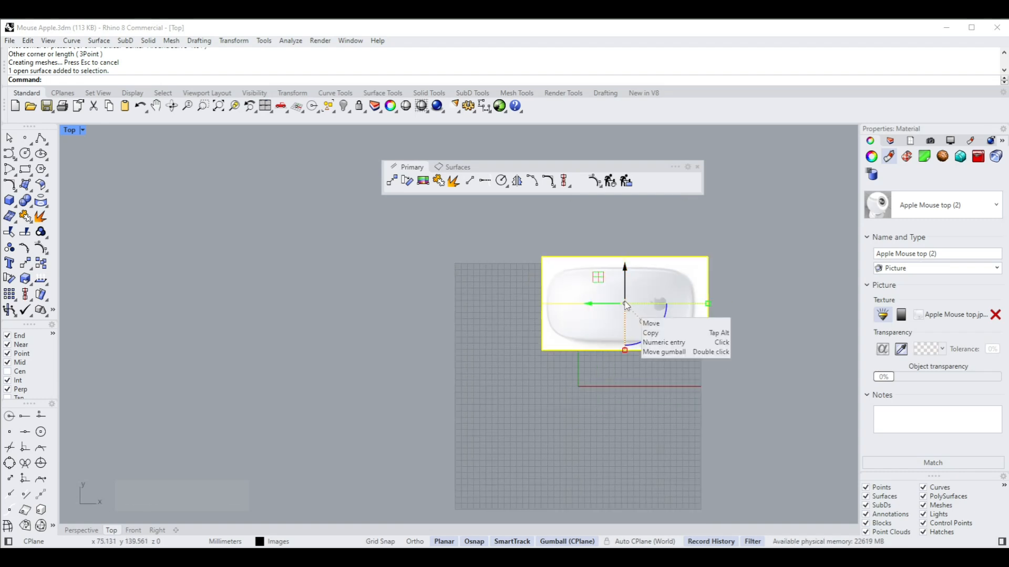
Move the rotated top-view picture by its centre point to the origin, using coordinate 0
{"action": "left_click_drag", "start_coordinate": [627, 305], "coordinate": [578, 362]}
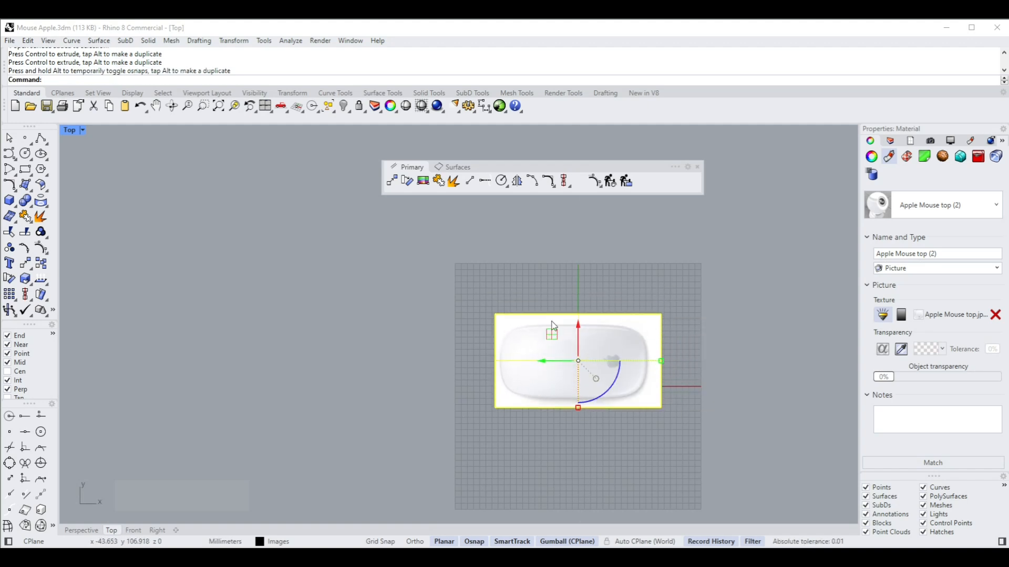
{"action": "scroll", "coordinate": [584, 370], "scroll_direction": "up", "scroll_amount": 4}
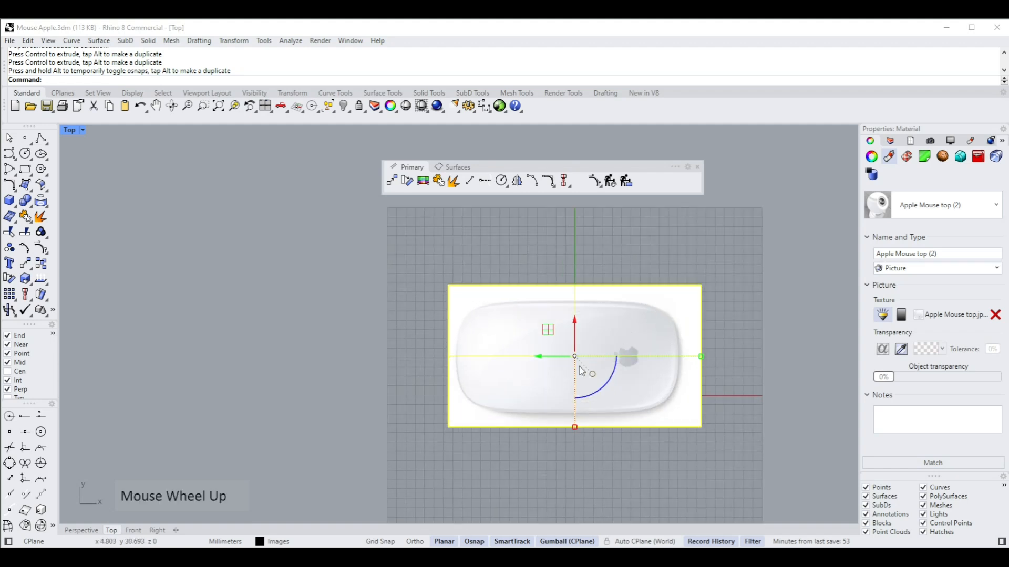
{"action": "left_click", "coordinate": [575, 348]}
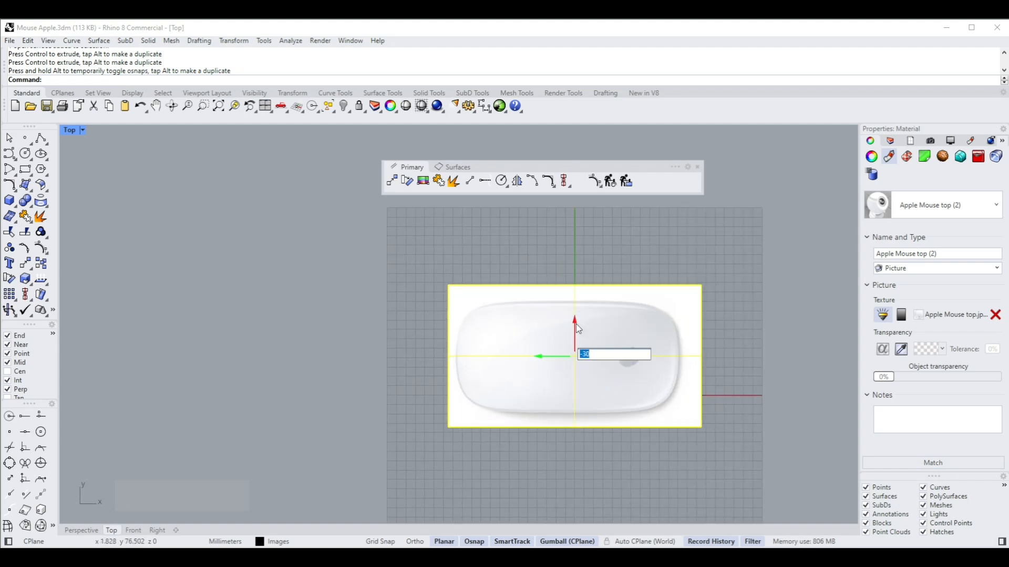
{"action": "left_click", "coordinate": [603, 317]}
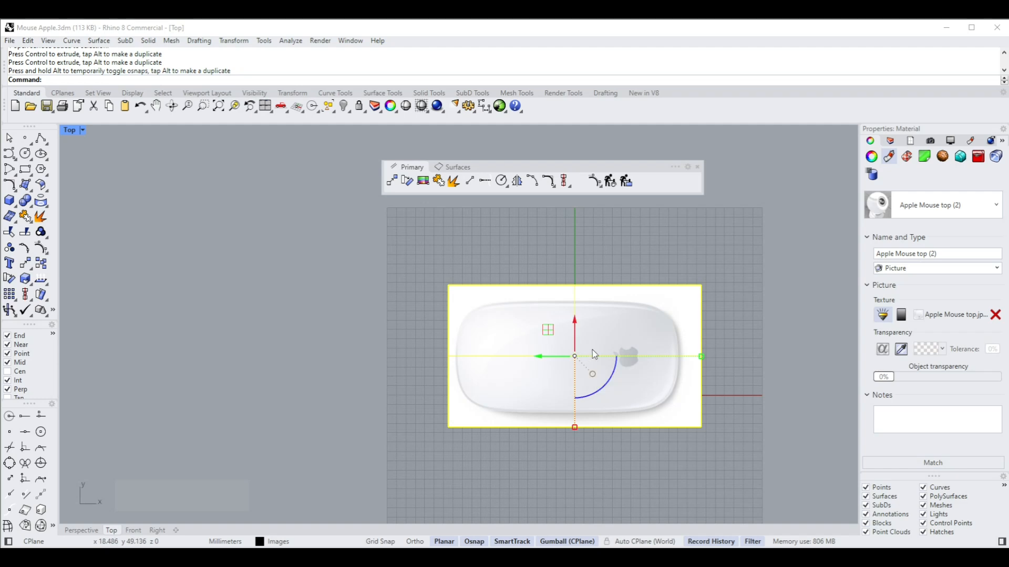
{"action": "left_click", "coordinate": [571, 360]}
{"action": "left_click_drag", "start_coordinate": [574, 355], "coordinate": [621, 337]}
{"action": "type", "text": "0"}
{"action": "key", "text": "Return"}
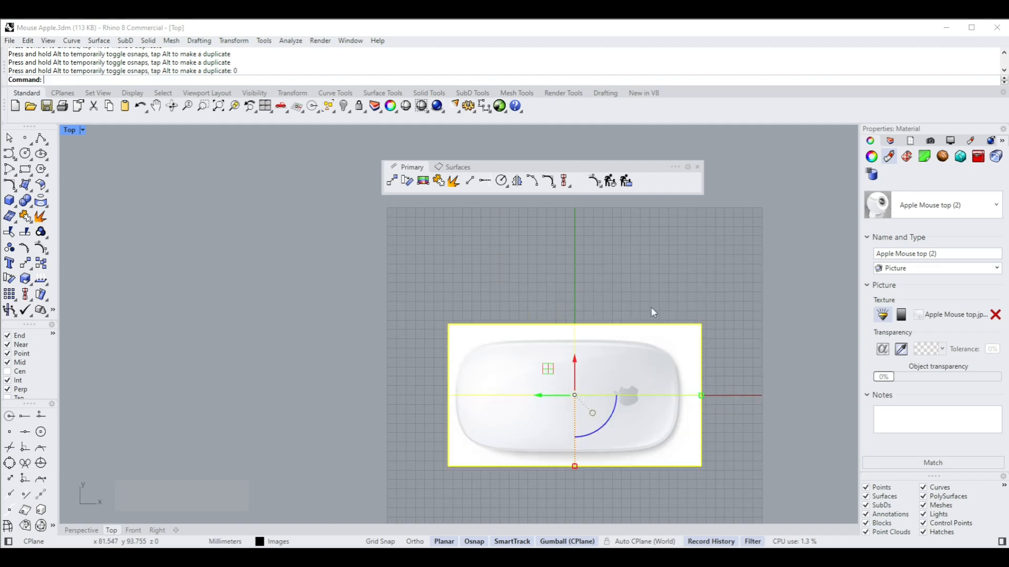
{"action": "scroll", "coordinate": [605, 309], "scroll_direction": "down", "scroll_amount": 2}
{"action": "scroll", "coordinate": [618, 327], "scroll_direction": "up", "scroll_amount": 2}
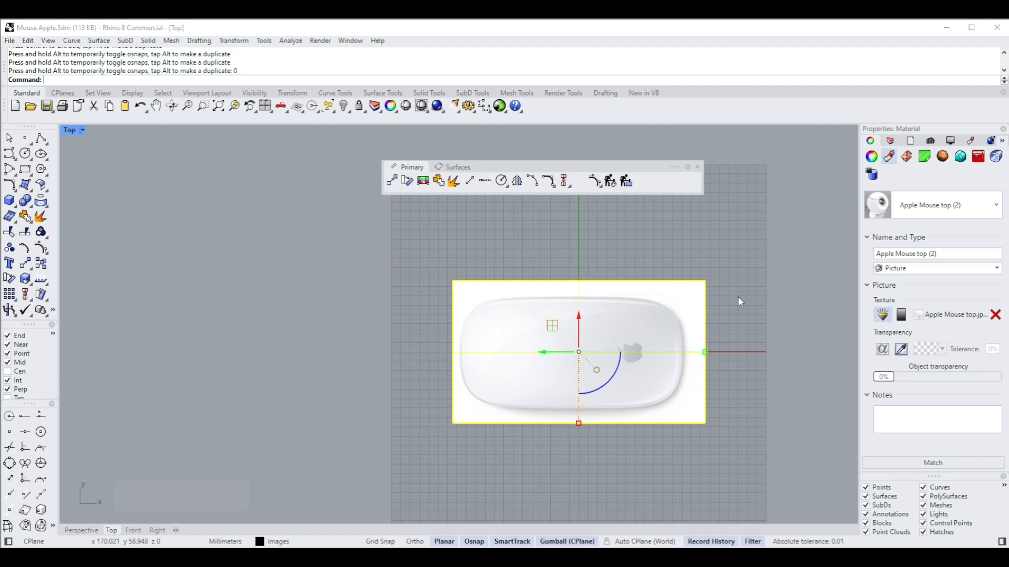
Maximize the Front viewport with nothing selected and make the Curves layer current
{"action": "key", "text": "f"}
{"action": "right_click", "coordinate": [723, 298]}
{"action": "scroll", "coordinate": [650, 297], "scroll_direction": "up", "scroll_amount": 2}
{"action": "left_click", "coordinate": [652, 272]}
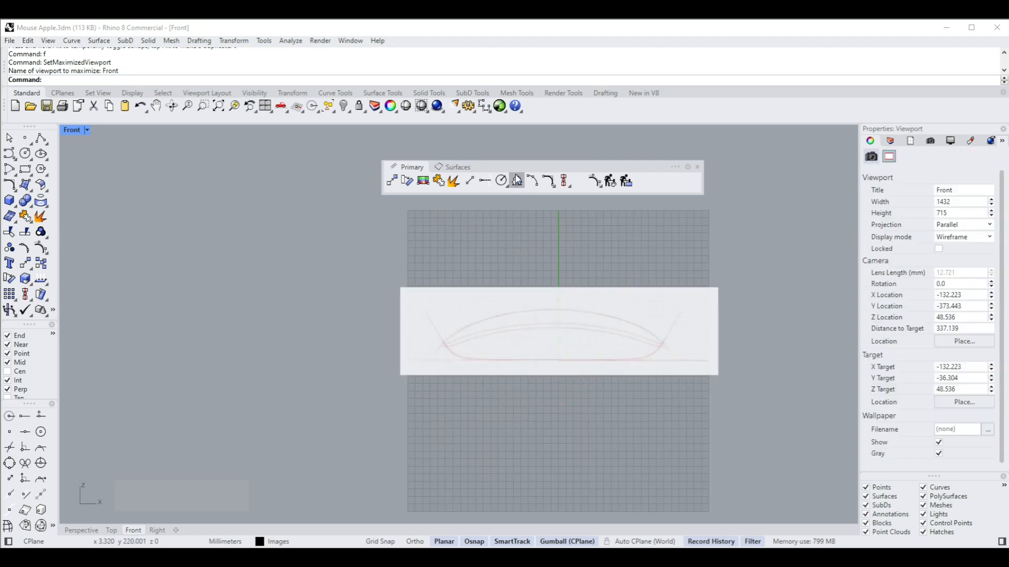
{"action": "left_click", "coordinate": [893, 142]}
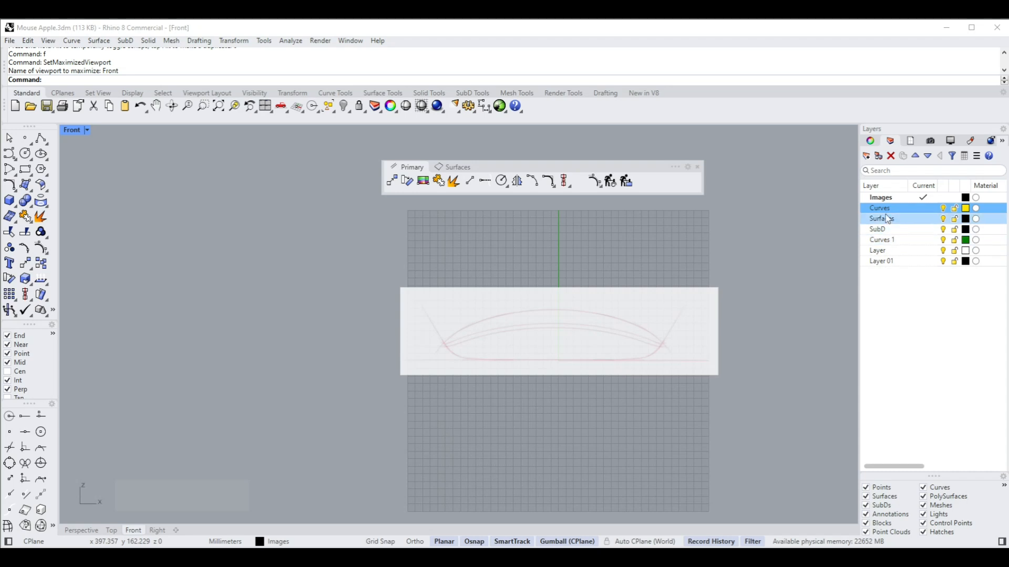
{"action": "left_click", "coordinate": [926, 209]}
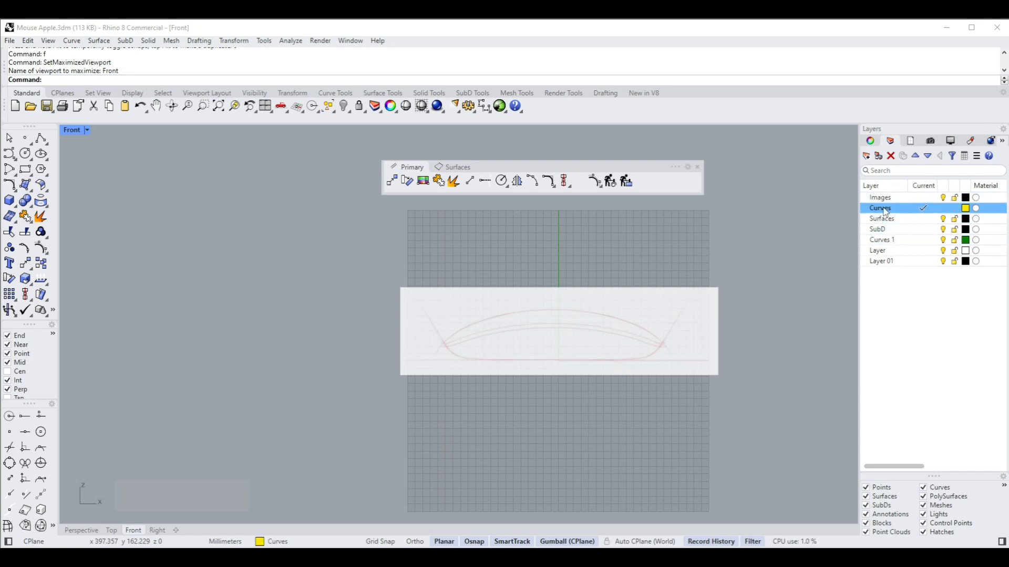
Draw a horizontal 115 mm line in the empty area above the side-view picture
{"action": "left_click", "coordinate": [470, 181]}
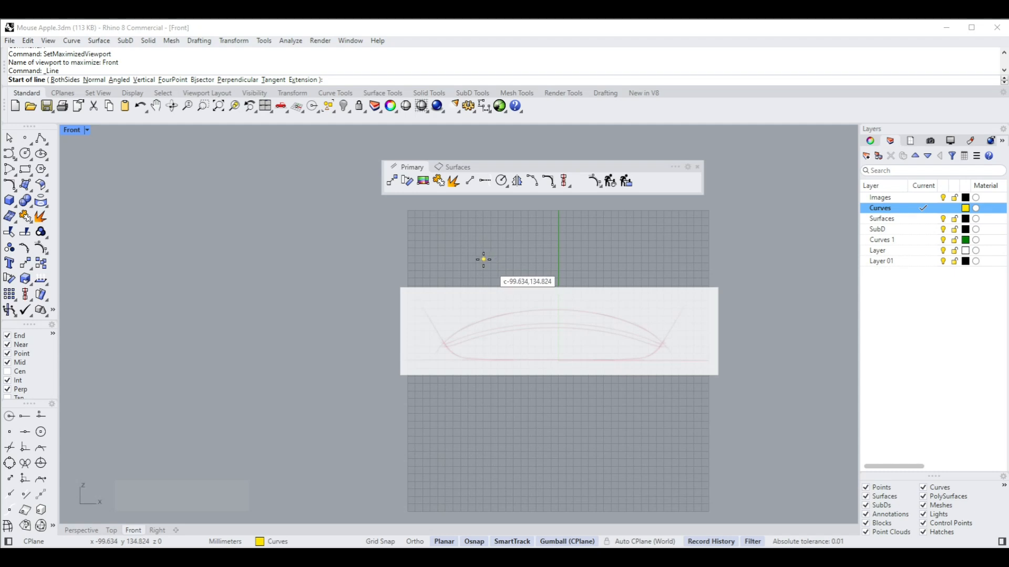
{"action": "left_click", "coordinate": [483, 259]}
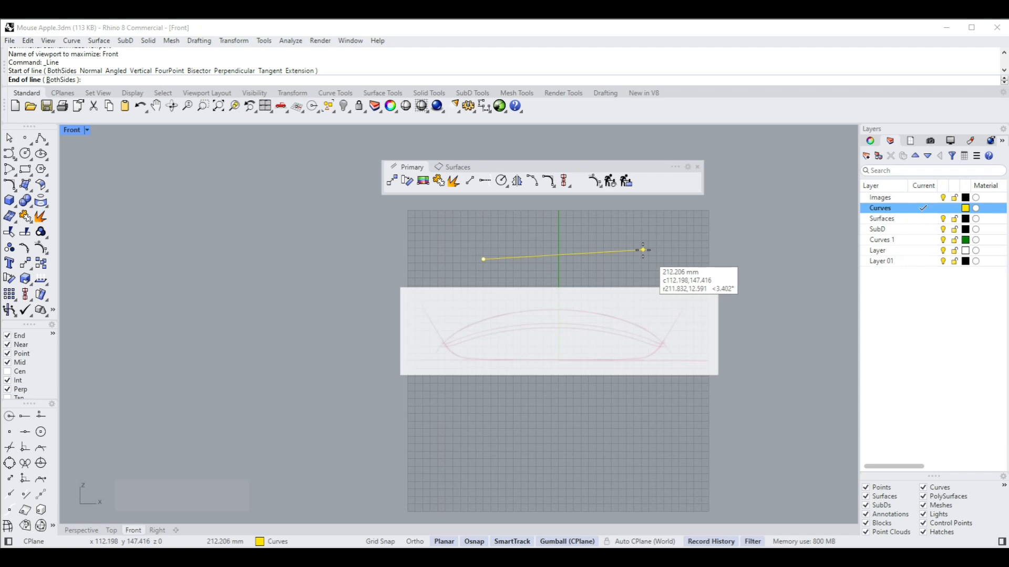
{"action": "type", "text": "115"}
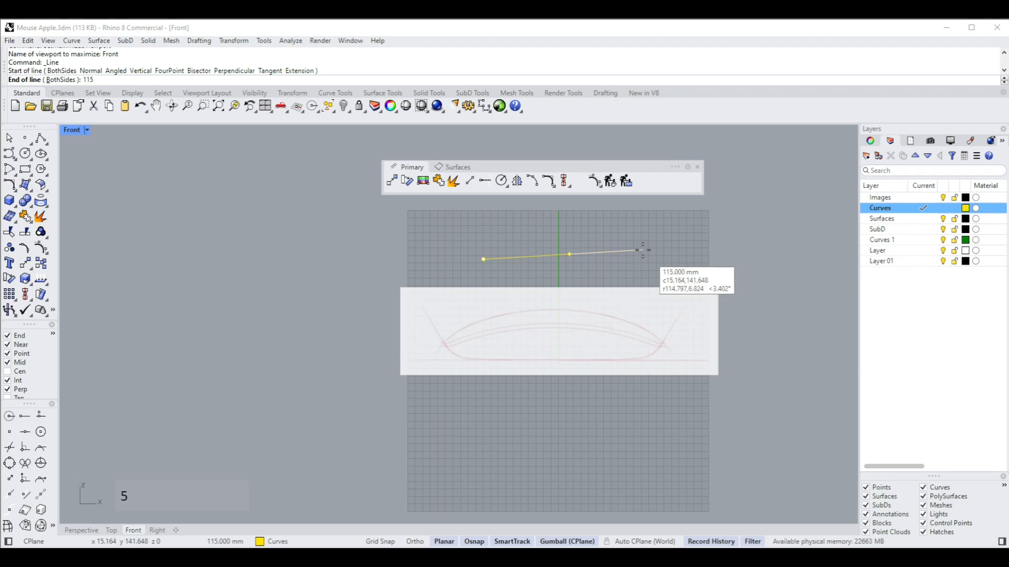
{"action": "key", "text": "Return"}
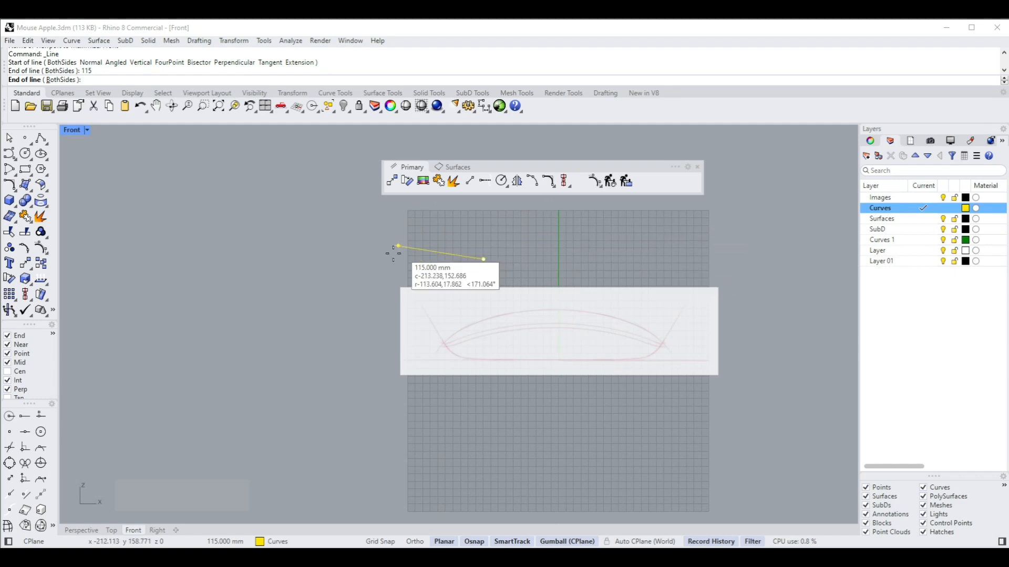
{"action": "key", "text": "shift"}
{"action": "left_click", "coordinate": [585, 260], "text": "shift"}
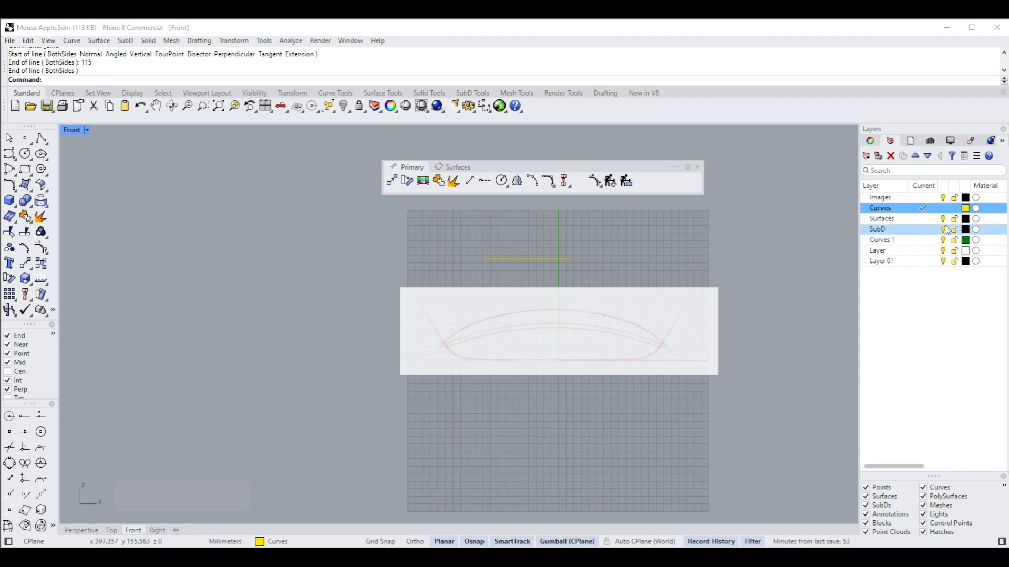
Change the Curves layer's colour to Black
{"action": "left_click", "coordinate": [966, 209]}
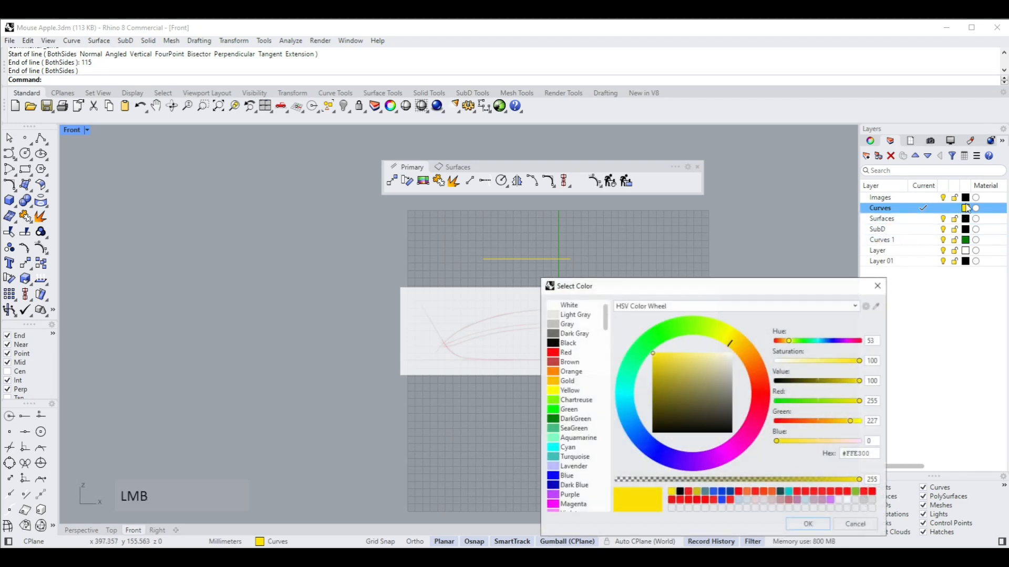
{"action": "left_click", "coordinate": [567, 343]}
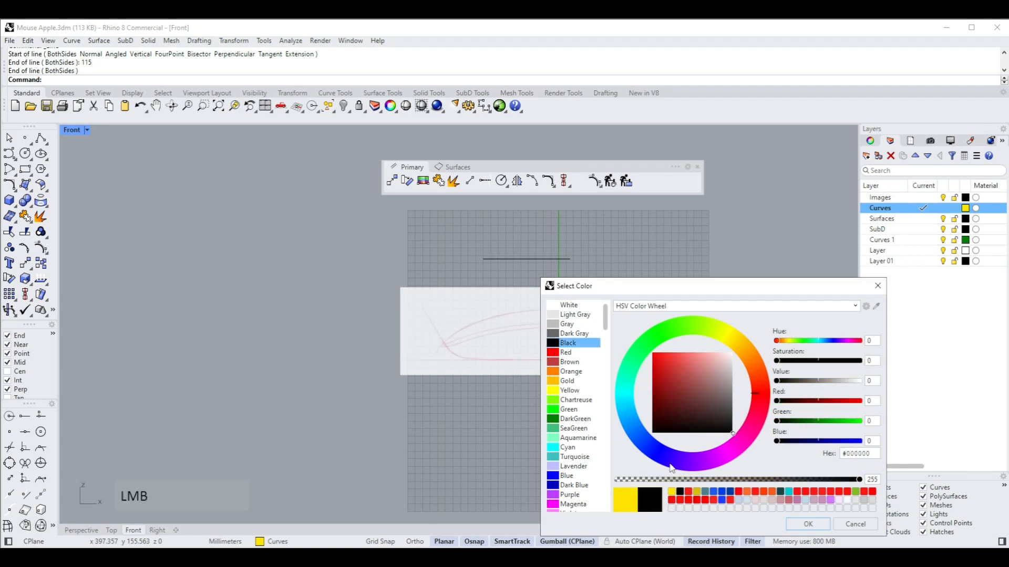
{"action": "left_click", "coordinate": [814, 525]}
Move the 115 mm line by its midpoint to the origin, using coordinate 0, and raise it vertically by about 25 mm
{"action": "scroll", "coordinate": [520, 254], "scroll_direction": "up", "scroll_amount": 2}
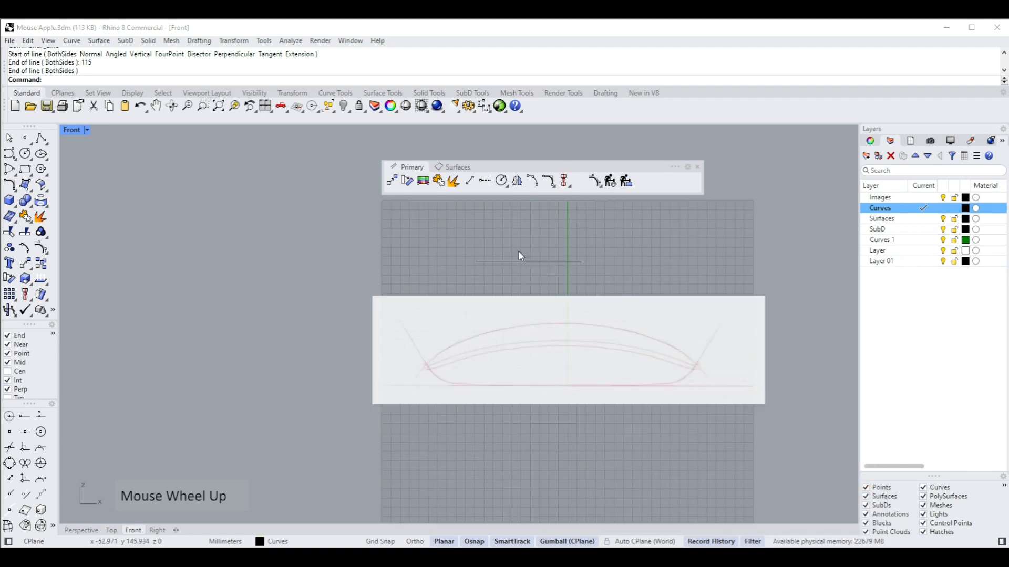
{"action": "left_click", "coordinate": [530, 261]}
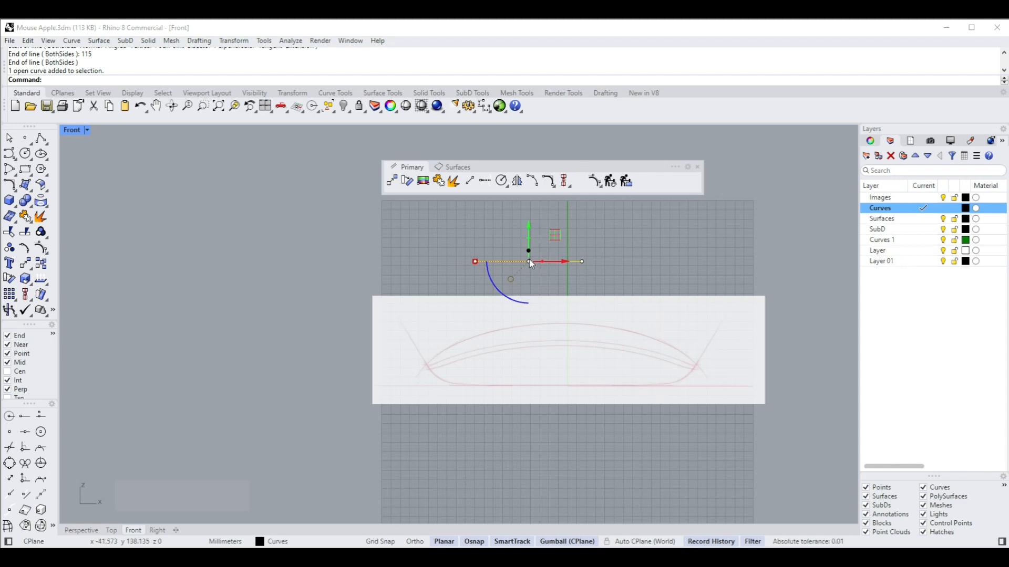
{"action": "left_click_drag", "start_coordinate": [528, 260], "coordinate": [540, 284]}
{"action": "type", "text": "0"}
{"action": "key", "text": "Return"}
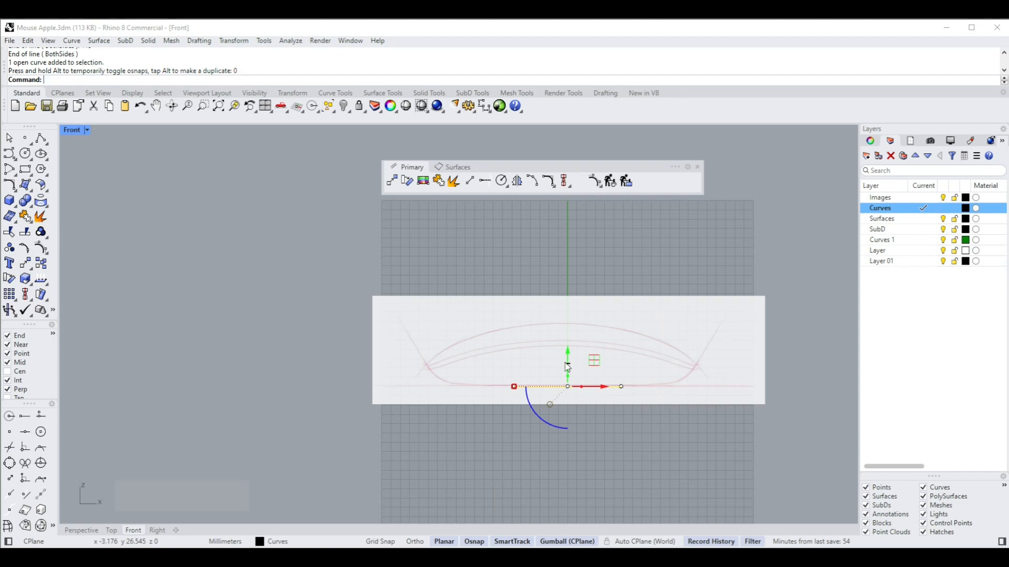
{"action": "scroll", "coordinate": [572, 366], "scroll_direction": "up", "scroll_amount": 2}
{"action": "left_click_drag", "start_coordinate": [572, 364], "coordinate": [576, 331]}
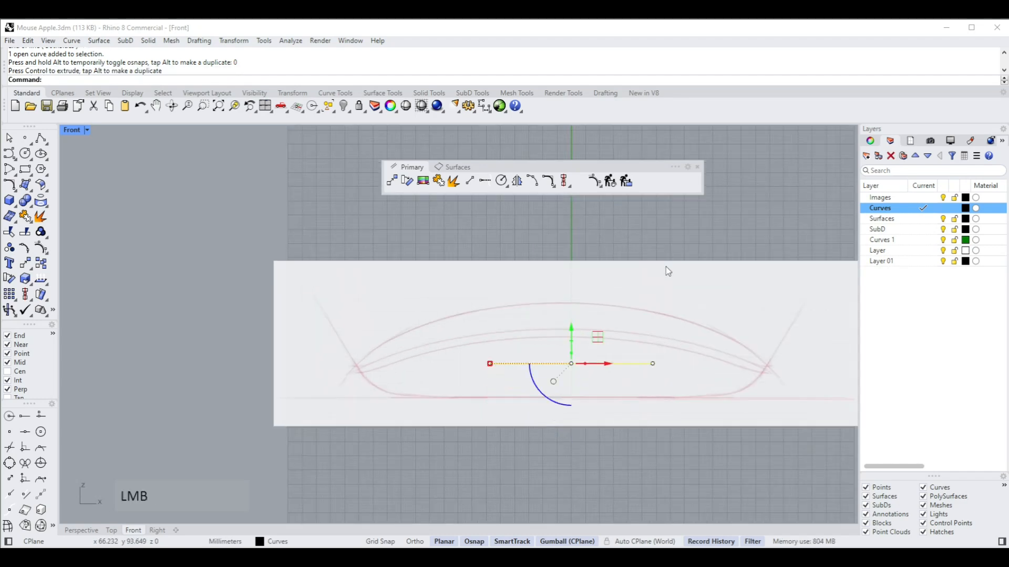
Scale the side-view picture down uniformly about its centre to bring the mouse outline close to the 115 mm line's length
{"action": "left_click", "coordinate": [684, 316]}
{"action": "scroll", "coordinate": [685, 318], "scroll_direction": "down", "scroll_amount": 2}
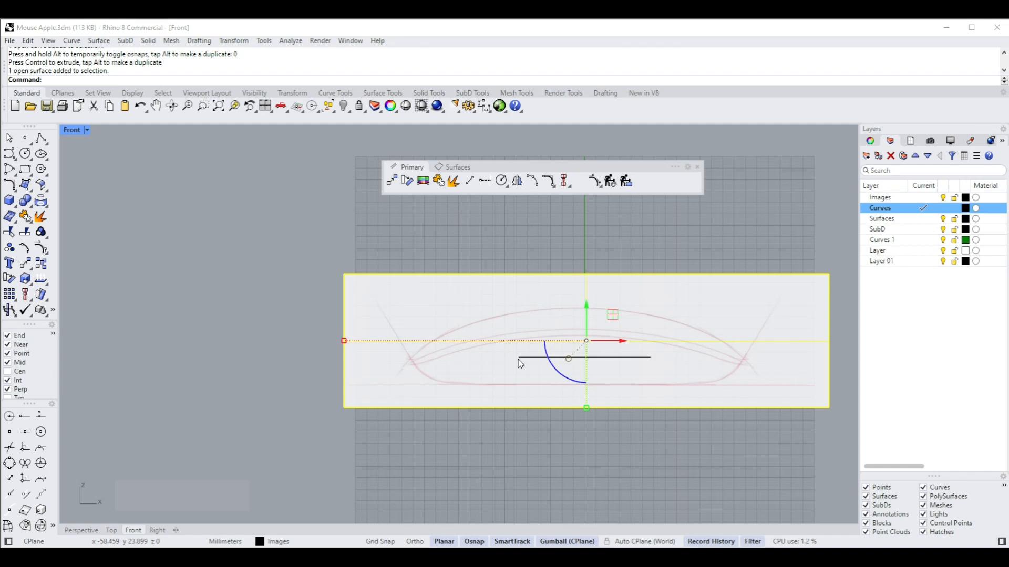
{"action": "left_click", "coordinate": [623, 236]}
{"action": "left_click", "coordinate": [605, 313]}
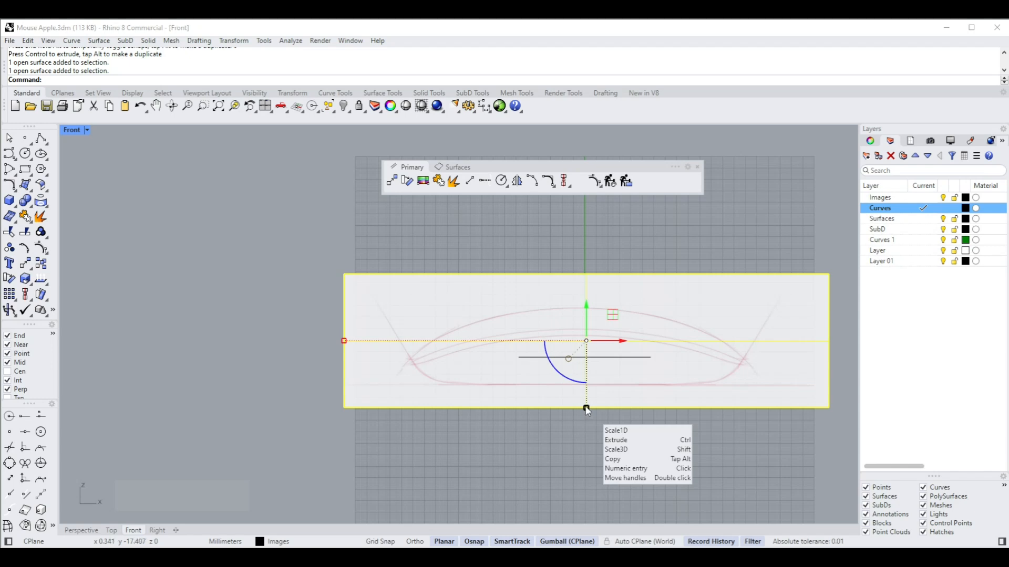
{"action": "mouse_move", "coordinate": [587, 410]}
{"action": "left_mouse_down"}
{"action": "mouse_move", "coordinate": [584, 444]}
{"action": "mouse_move", "coordinate": [593, 420]}
{"action": "left_mouse_up"}
{"action": "key", "text": "ctrl+z"}
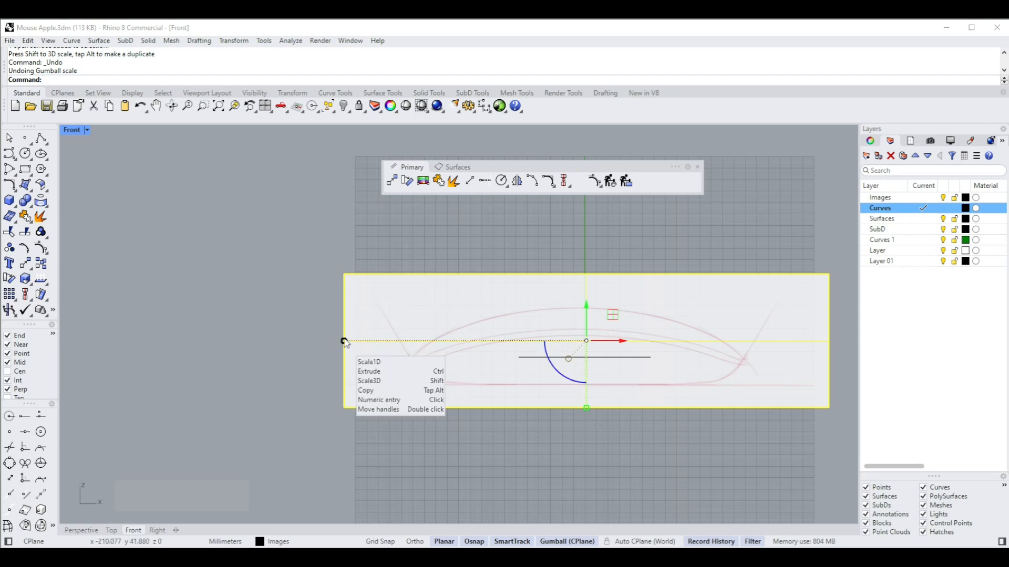
{"action": "key", "text": "shift"}
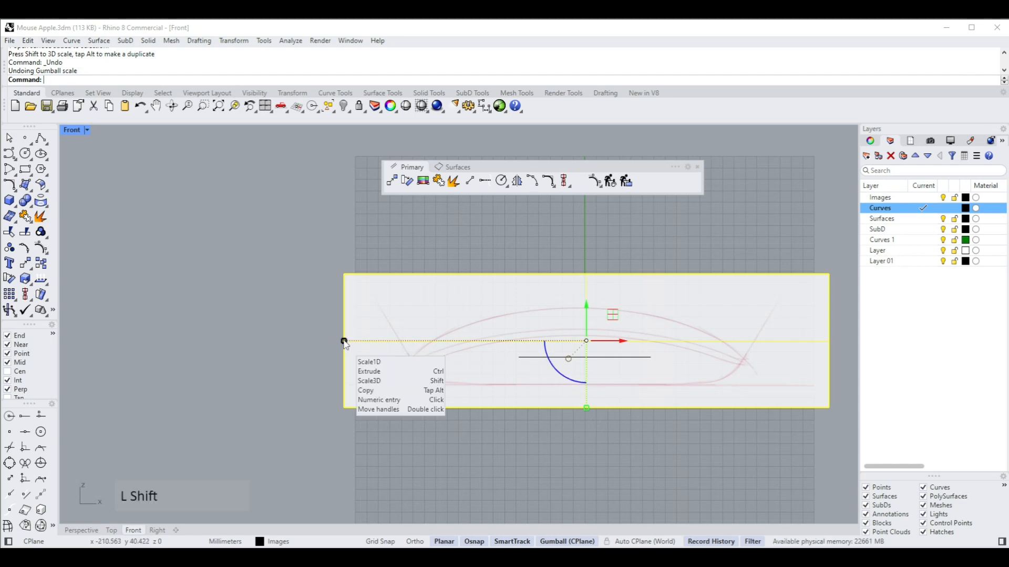
{"action": "left_click_drag", "start_coordinate": [345, 341], "coordinate": [502, 341], "text": "shift"}
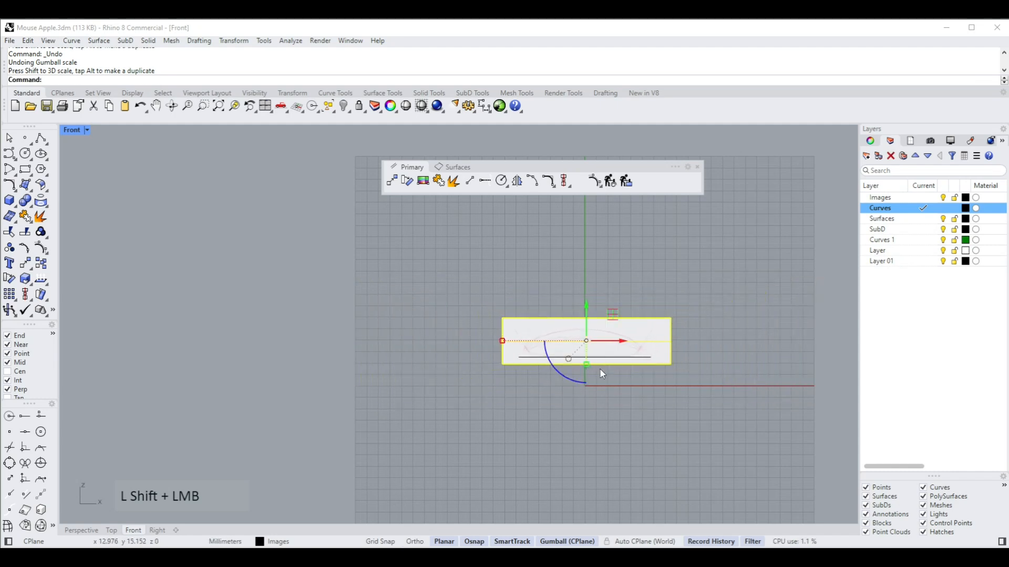
Enlarge the side-view picture slightly and uniformly to bring the mouse outline's width closer to the line's length
{"action": "scroll", "coordinate": [603, 374], "scroll_direction": "up", "scroll_amount": 3}
{"action": "scroll", "coordinate": [370, 310], "scroll_direction": "up", "scroll_amount": 2}
{"action": "key", "text": "shift"}
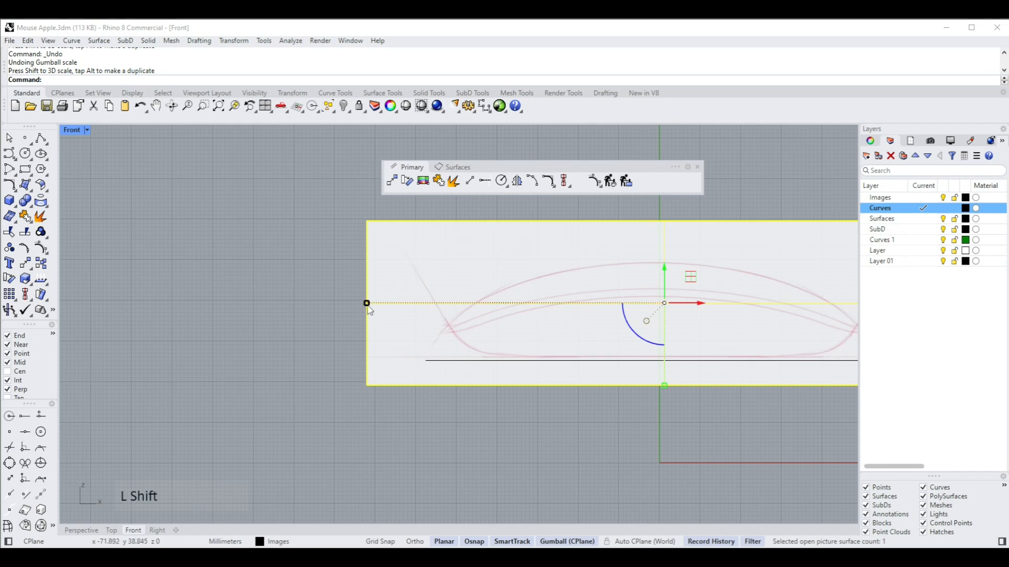
{"action": "left_click_drag", "start_coordinate": [370, 310], "coordinate": [341, 308], "text": "shift"}
{"action": "scroll", "coordinate": [419, 382], "scroll_direction": "down", "scroll_amount": 2}
{"action": "scroll", "coordinate": [673, 350], "scroll_direction": "down", "scroll_amount": 2}
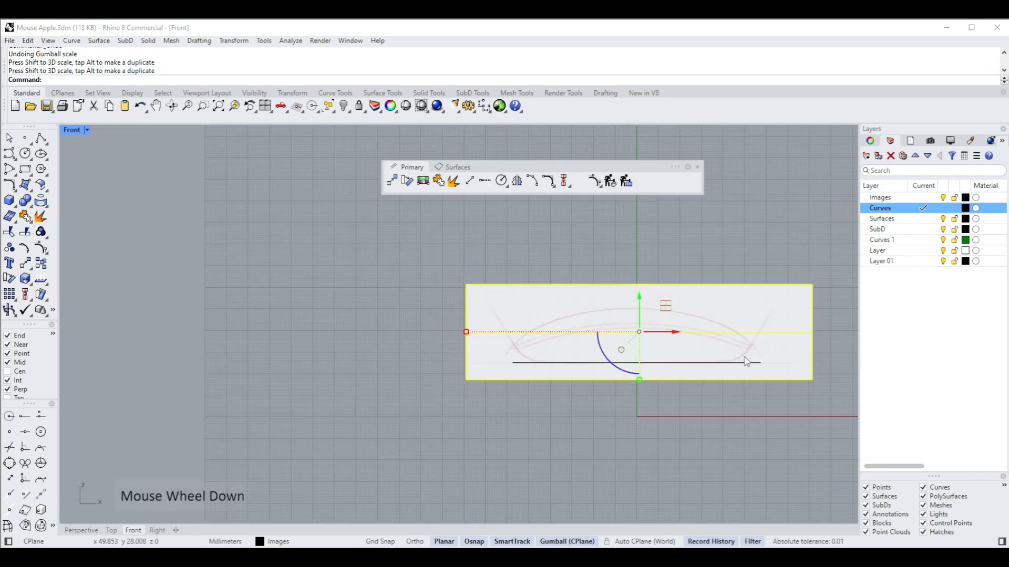
Shift the side-view picture slightly right and then down, bringing the outline's side corners to the line's height
{"action": "scroll", "coordinate": [746, 362], "scroll_direction": "up", "scroll_amount": 2}
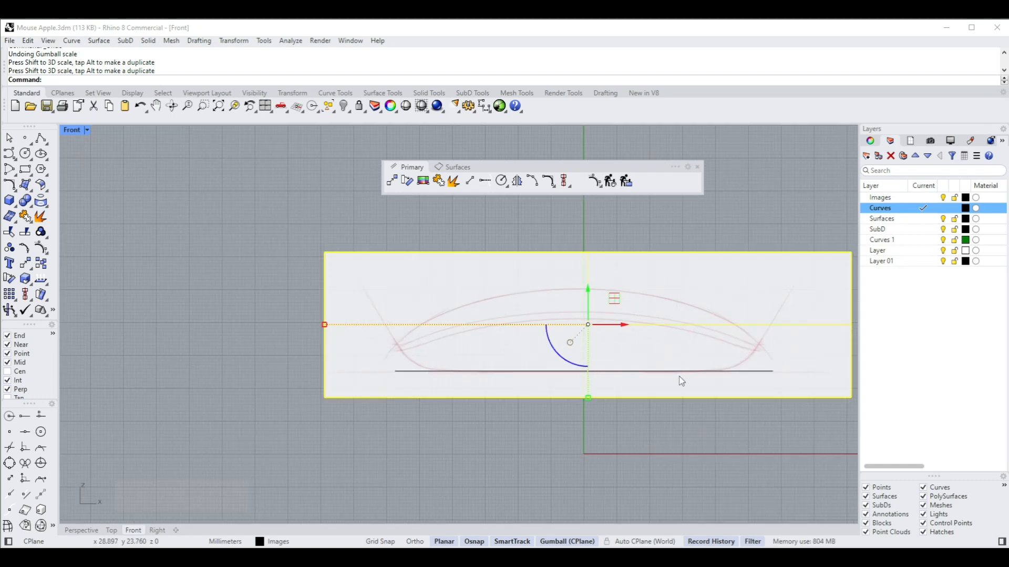
{"action": "left_click_drag", "start_coordinate": [628, 322], "coordinate": [638, 328]}
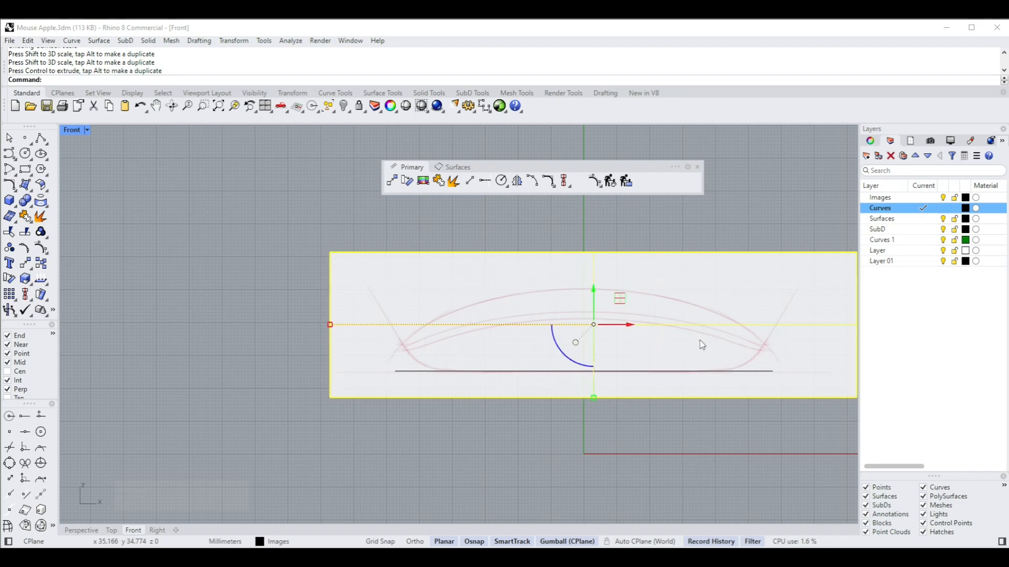
{"action": "key", "text": "Right"}
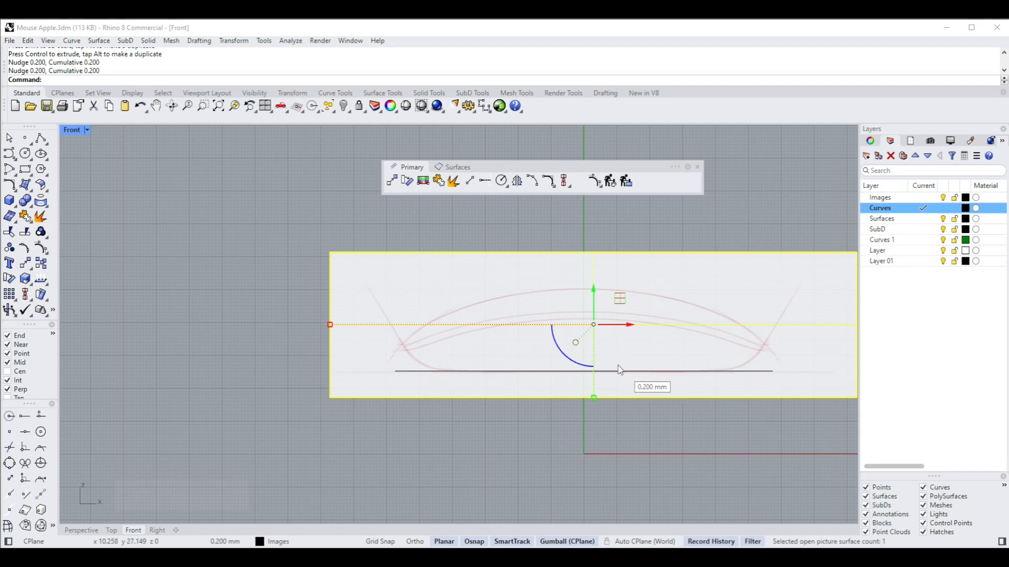
{"action": "left_click_drag", "start_coordinate": [594, 290], "coordinate": [592, 317]}
Enlarge the side-view picture uniformly to match the line's end, and nudge it down 0.4 mm onto the outline's corner
{"action": "scroll", "coordinate": [402, 372], "scroll_direction": "up", "scroll_amount": 5}
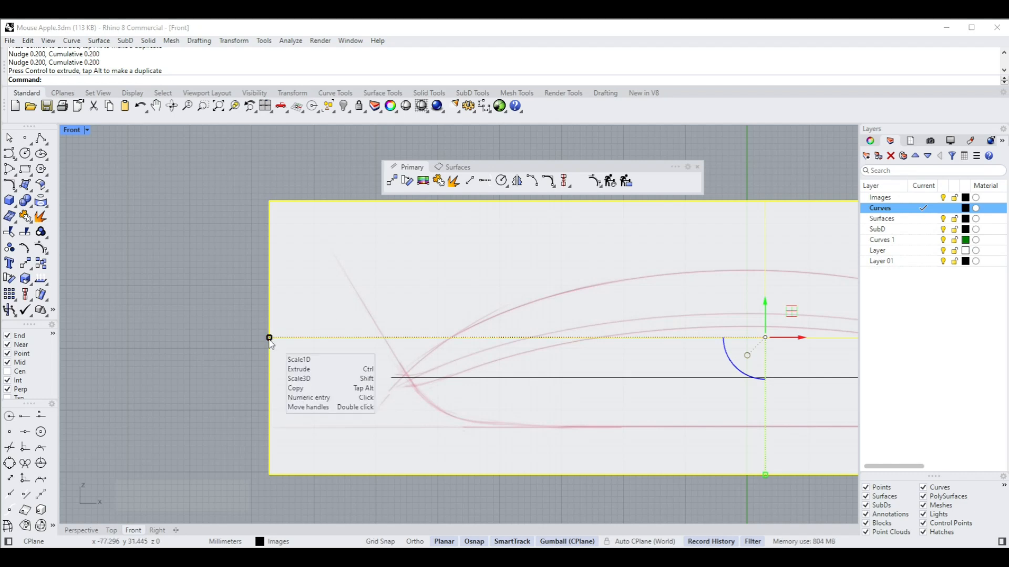
{"action": "left_click_drag", "start_coordinate": [269, 338], "coordinate": [249, 338], "text": "shift"}
{"action": "scroll", "coordinate": [378, 378], "scroll_direction": "up", "scroll_amount": 2}
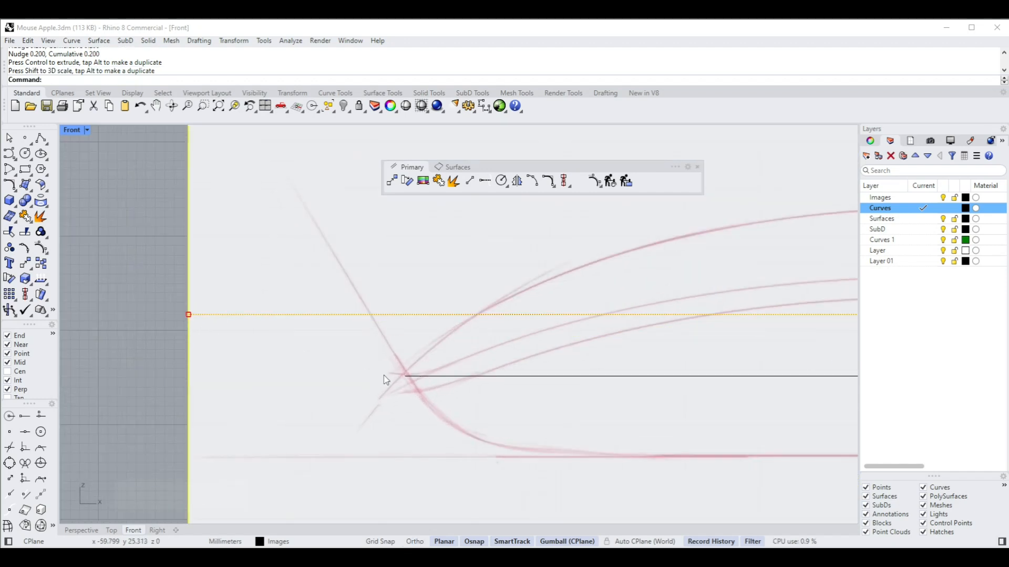
{"action": "key", "text": "Down"}
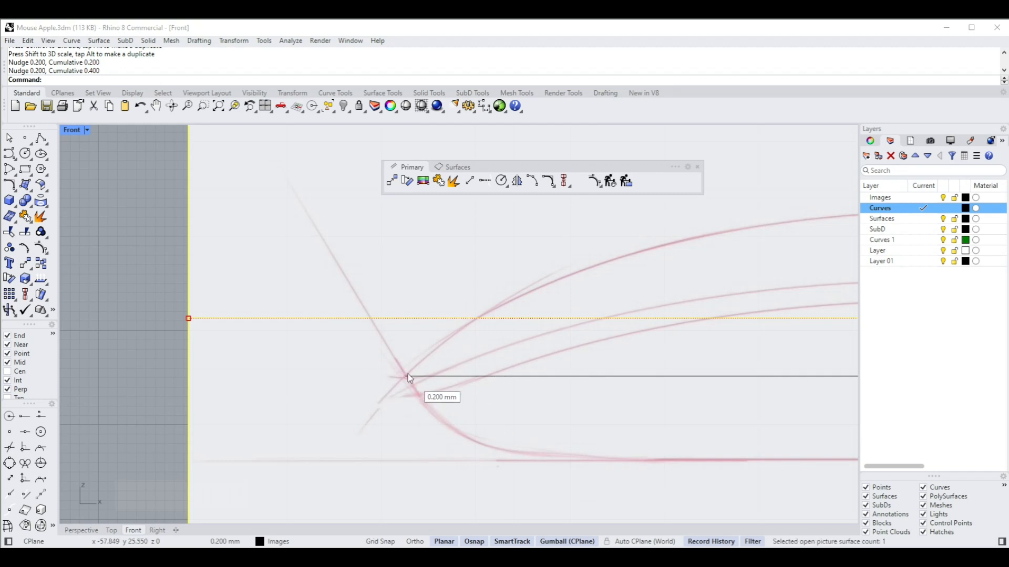
Check the picture's fit at both line ends and fine-tune it sideways in 0.2 mm nudges, finishing with 0.6 mm to the right
{"action": "scroll", "coordinate": [410, 378], "scroll_direction": "down", "scroll_amount": 3}
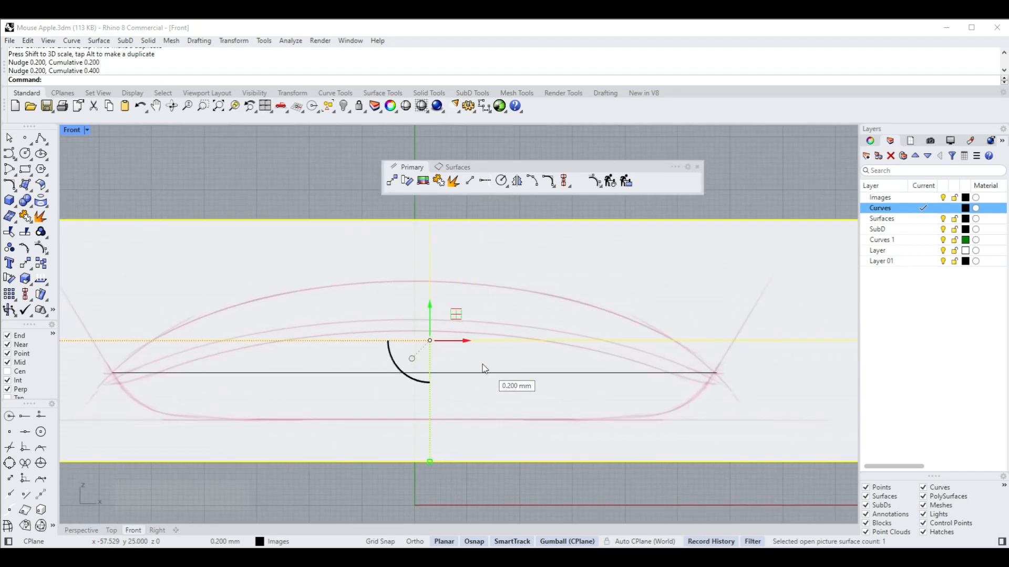
{"action": "scroll", "coordinate": [530, 367], "scroll_direction": "up", "scroll_amount": 5}
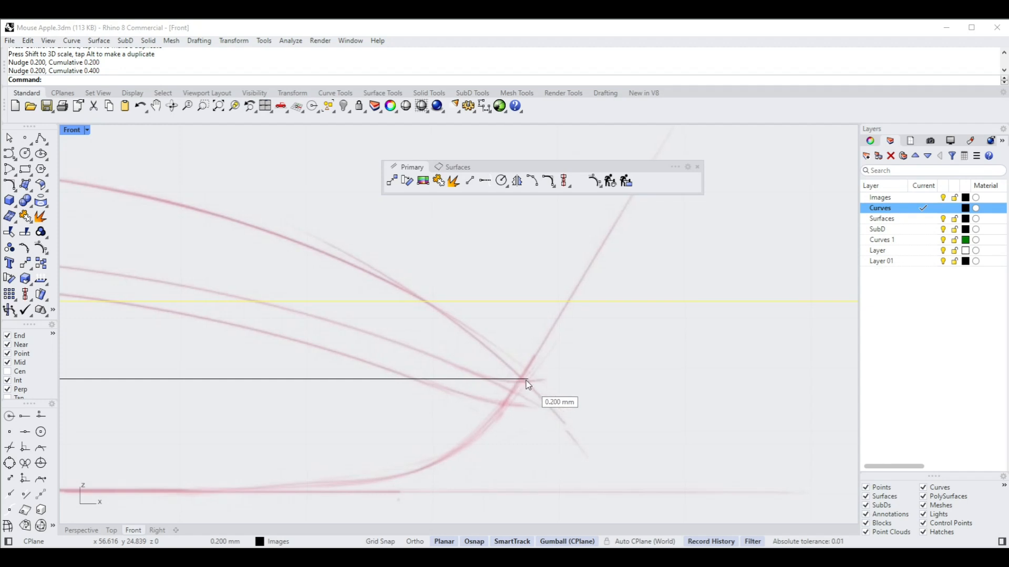
{"action": "scroll", "coordinate": [530, 382], "scroll_direction": "down", "scroll_amount": 3}
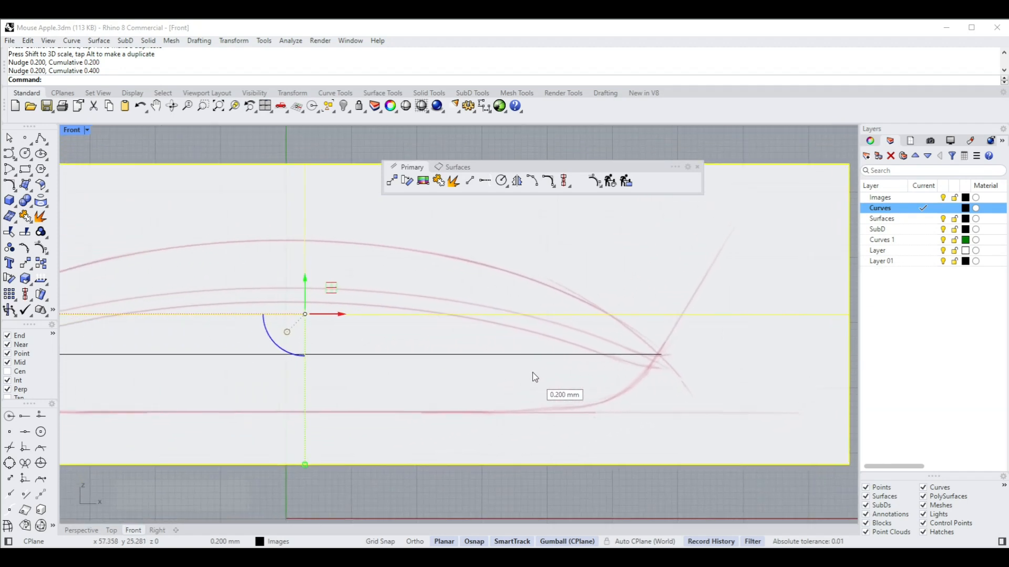
{"action": "scroll", "coordinate": [533, 375], "scroll_direction": "down", "scroll_amount": 3}
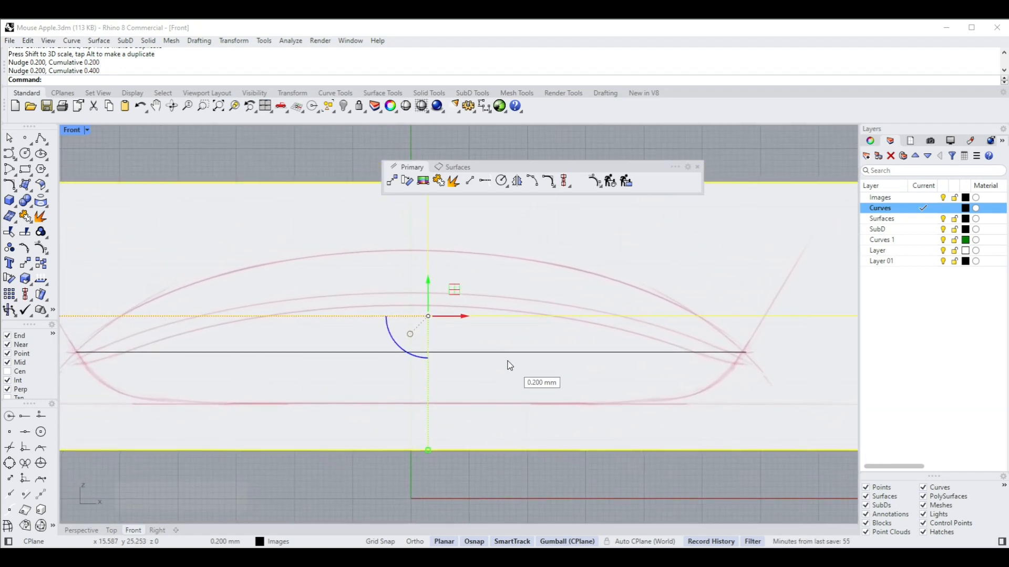
{"action": "key", "text": "Left"}
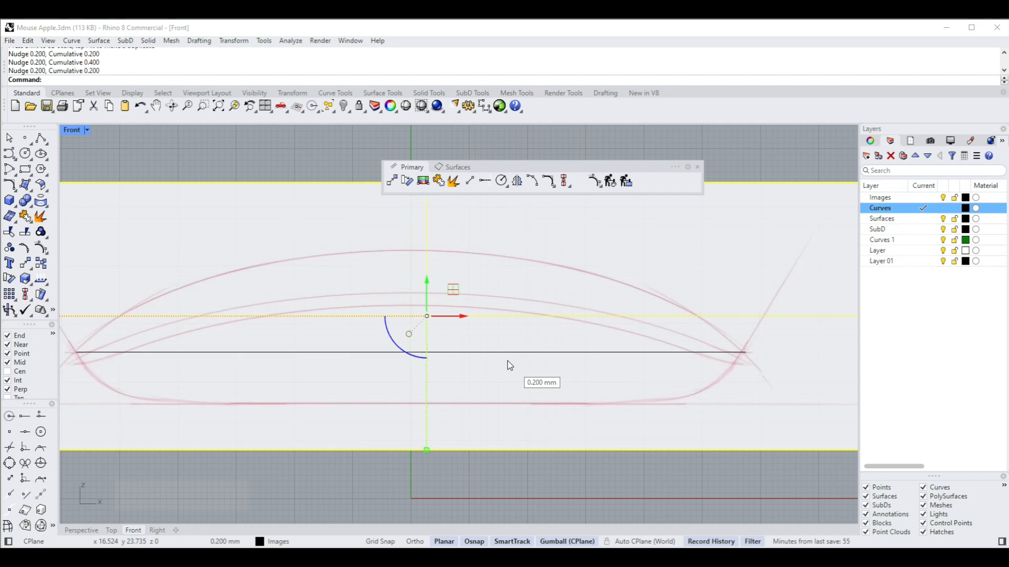
{"action": "key", "text": "Right"}
{"action": "key", "text": "Right"}
{"action": "key", "text": "Right"}
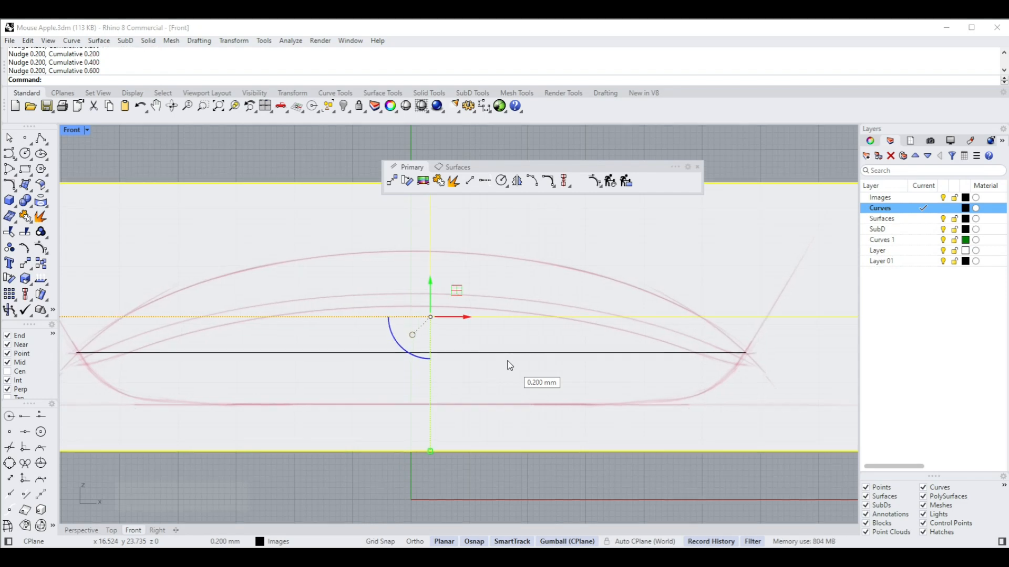
Enlarge the side-view picture marginally and uniformly so both outline corners meet the 115 mm line's ends, and check the fit
{"action": "scroll", "coordinate": [322, 378], "scroll_direction": "up", "scroll_amount": 6}
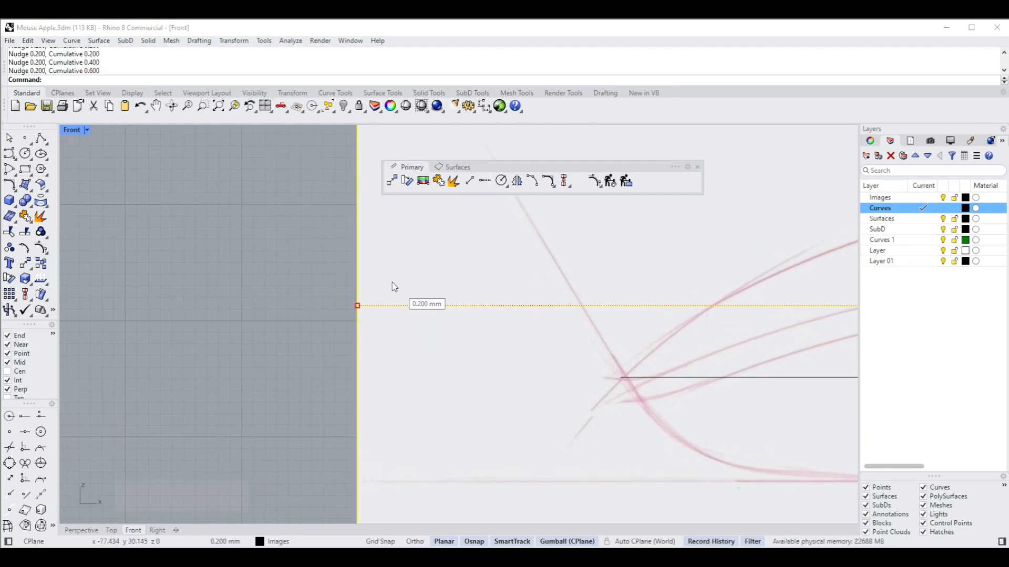
{"action": "key", "text": "shift"}
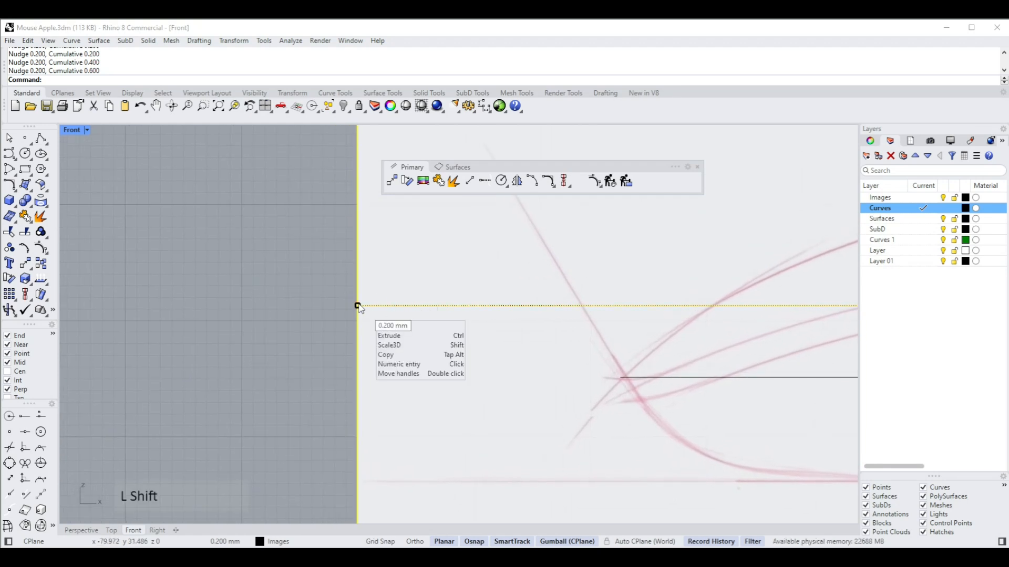
{"action": "left_click_drag", "start_coordinate": [359, 308], "coordinate": [351, 309], "text": "shift"}
{"action": "scroll", "coordinate": [437, 391], "scroll_direction": "down", "scroll_amount": 3}
{"action": "scroll", "coordinate": [500, 378], "scroll_direction": "up", "scroll_amount": 4}
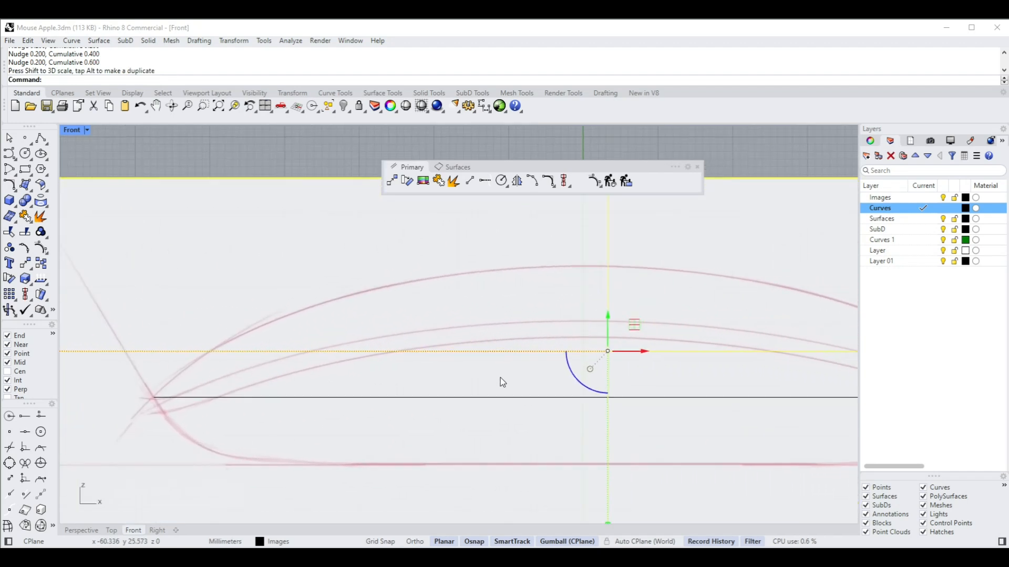
{"action": "scroll", "coordinate": [622, 393], "scroll_direction": "down", "scroll_amount": 1}
{"action": "scroll", "coordinate": [623, 395], "scroll_direction": "down", "scroll_amount": 6}
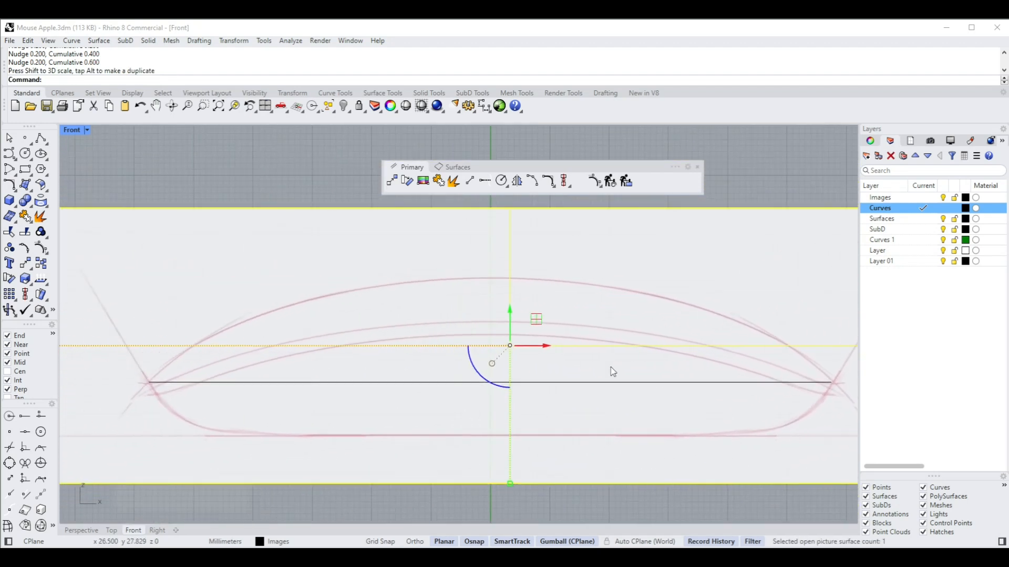
{"action": "scroll", "coordinate": [605, 359], "scroll_direction": "down", "scroll_amount": 2}
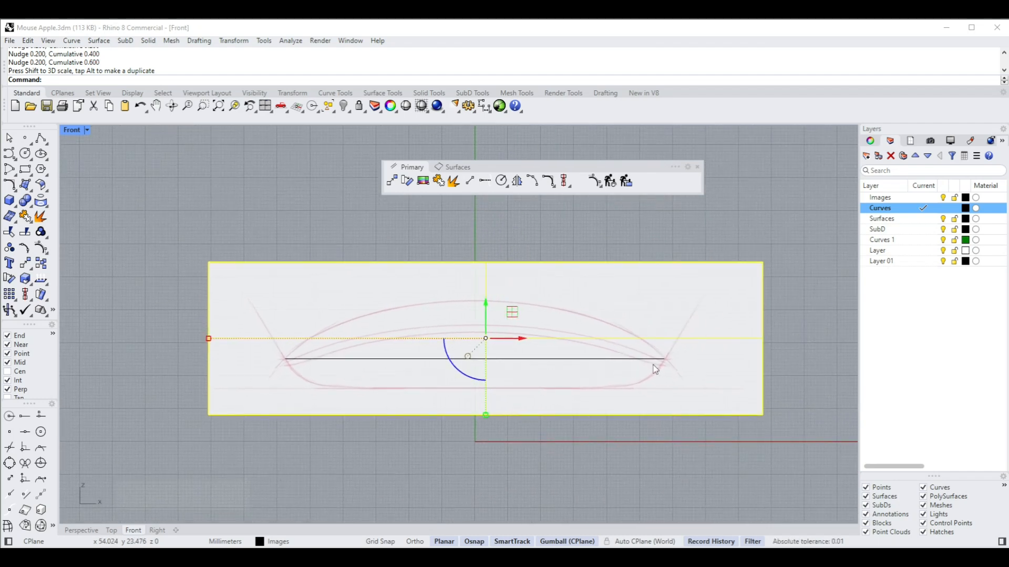
Deselect the side-view picture and switch to the Top view
{"action": "left_click", "coordinate": [809, 331]}
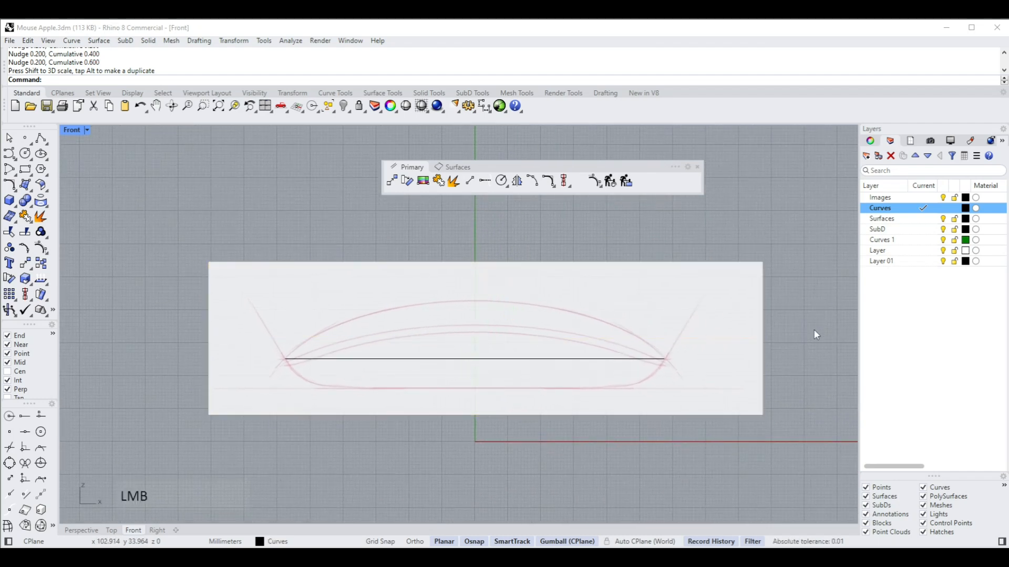
{"action": "type", "text": "t"}
{"action": "right_click", "coordinate": [790, 353]}
{"action": "scroll", "coordinate": [594, 351], "scroll_direction": "up", "scroll_amount": 2}
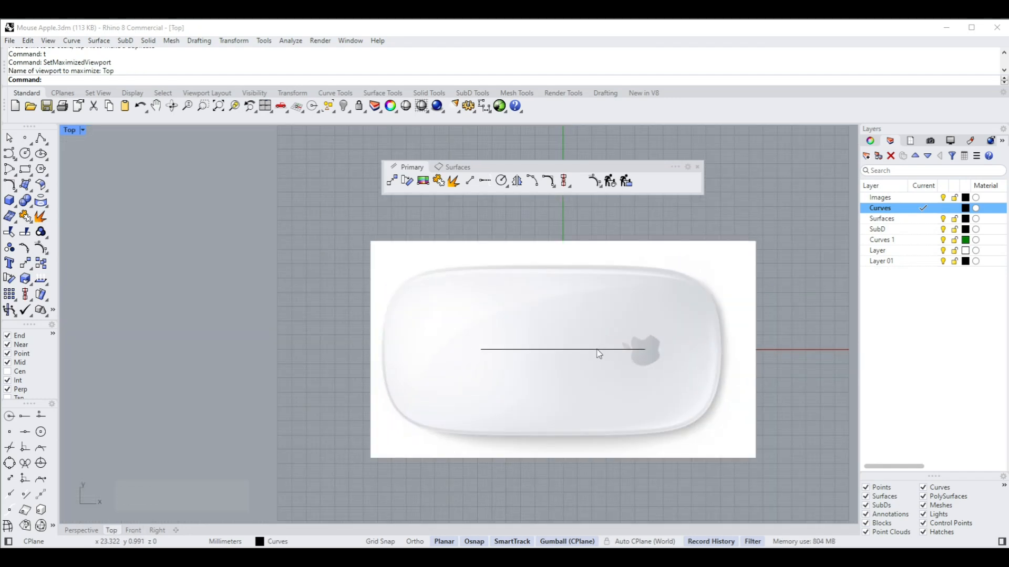
Try moving the 115 mm line in the Perspective view, and undo both moves
{"action": "left_click", "coordinate": [605, 350]}
{"action": "left_click", "coordinate": [622, 361]}
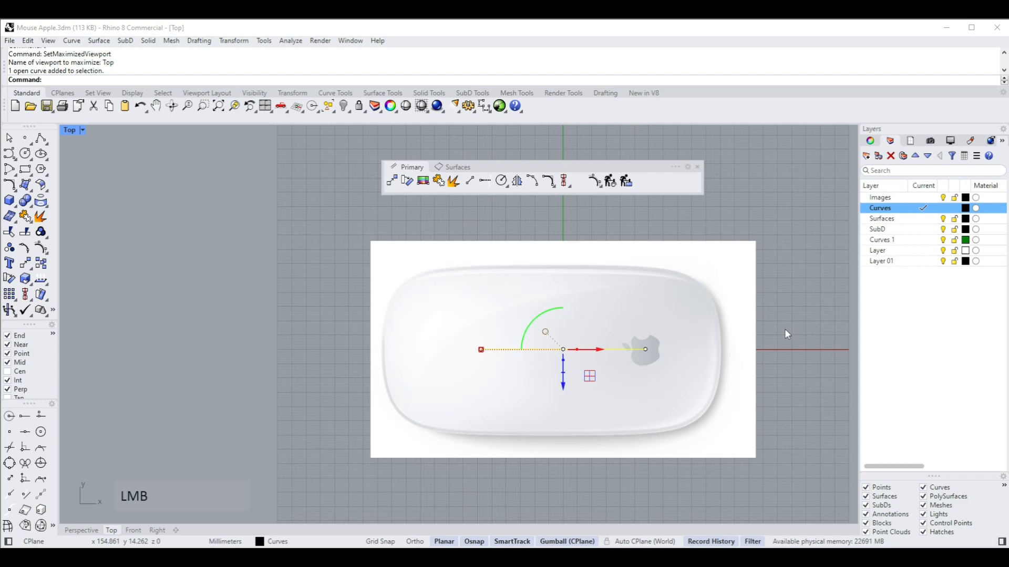
{"action": "type", "text": "z"}
{"action": "right_click", "coordinate": [757, 329]}
{"action": "scroll", "coordinate": [588, 370], "scroll_direction": "down", "scroll_amount": 2}
{"action": "right_click_drag", "start_coordinate": [589, 370], "coordinate": [505, 327]}
{"action": "mouse_move", "coordinate": [496, 331]}
{"action": "left_mouse_down"}
{"action": "mouse_move", "coordinate": [502, 452]}
{"action": "mouse_move", "coordinate": [502, 325]}
{"action": "left_mouse_up"}
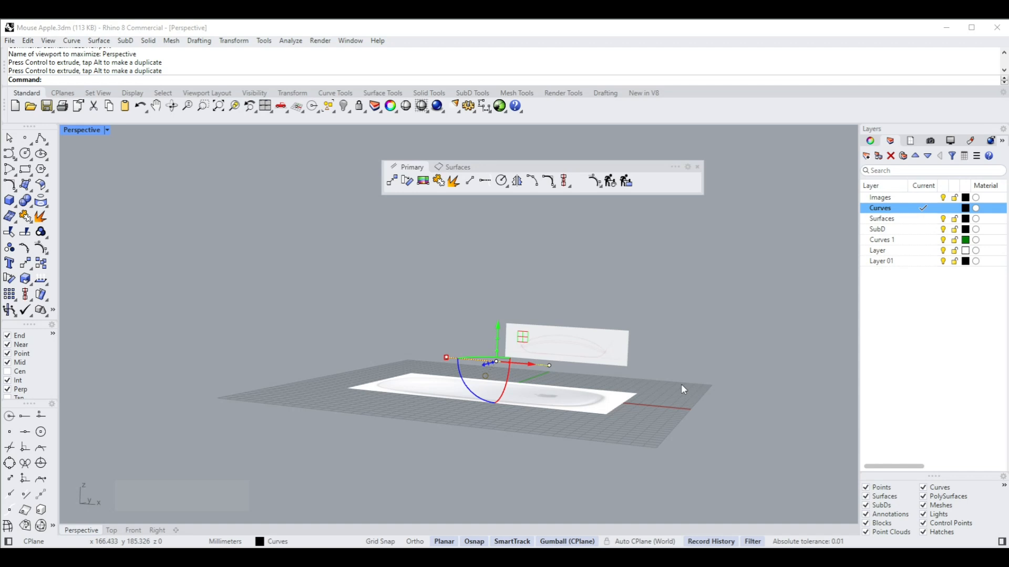
{"action": "key", "text": "ctrl+z"}
{"action": "key", "text": "ctrl+z"}
{"action": "left_click", "coordinate": [726, 398]}
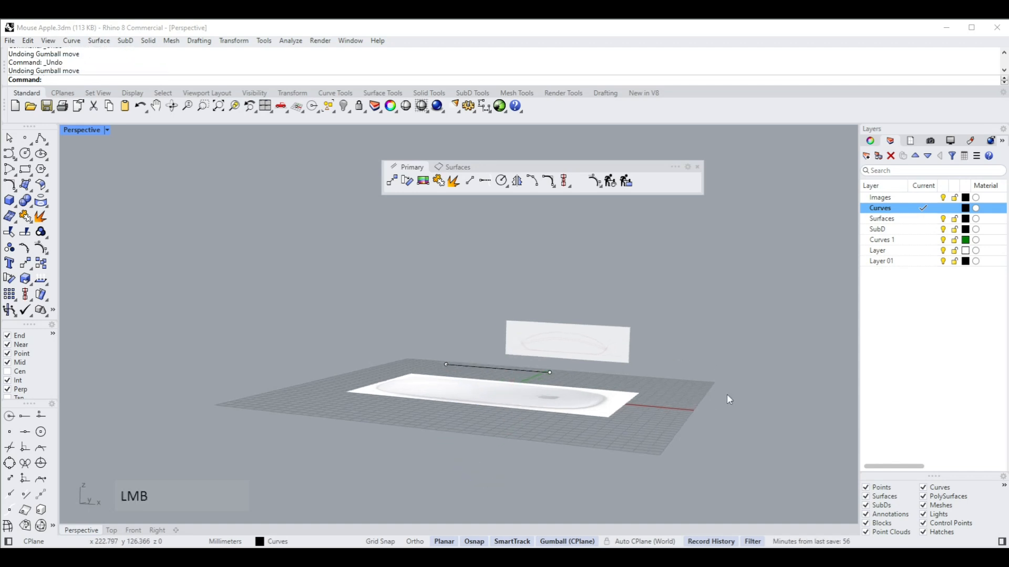
In the Top view, move the 115 mm line 10 mm down from the top-view picture's horizontal centre
{"action": "right_click_drag", "start_coordinate": [730, 400], "coordinate": [718, 398]}
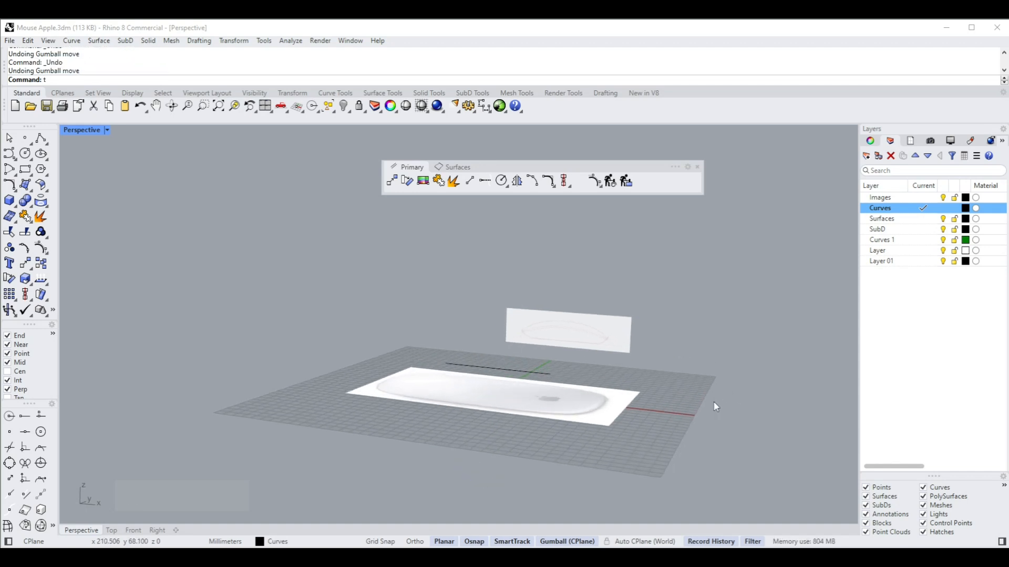
{"action": "right_click", "coordinate": [715, 404]}
{"action": "left_click", "coordinate": [722, 382]}
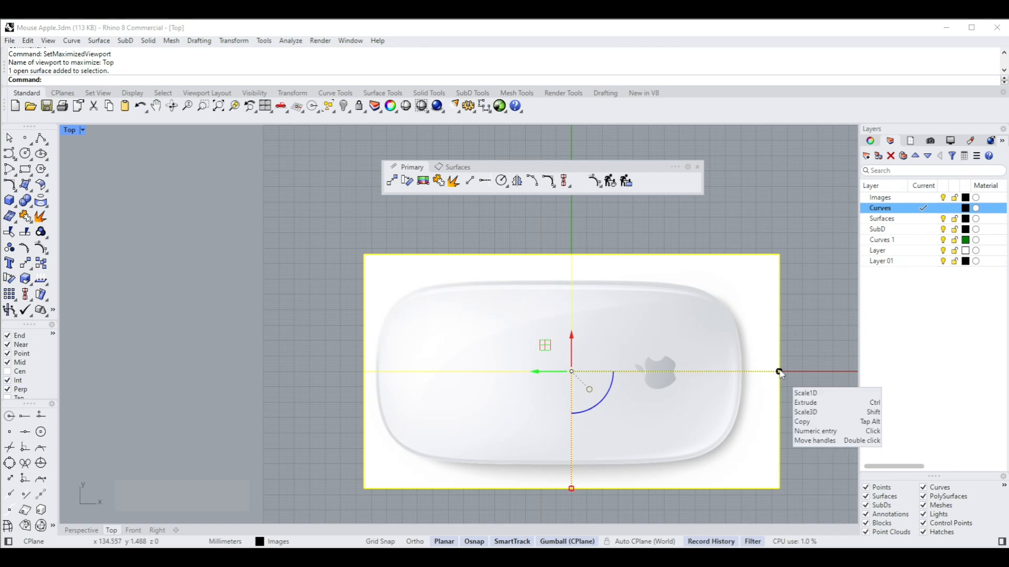
{"action": "left_click", "coordinate": [817, 346]}
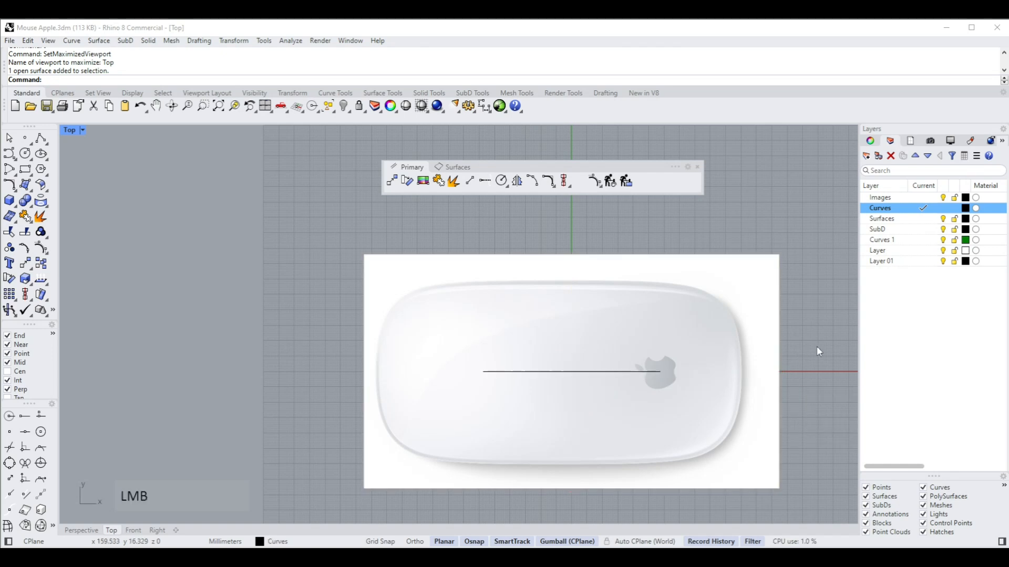
{"action": "left_click", "coordinate": [621, 375]}
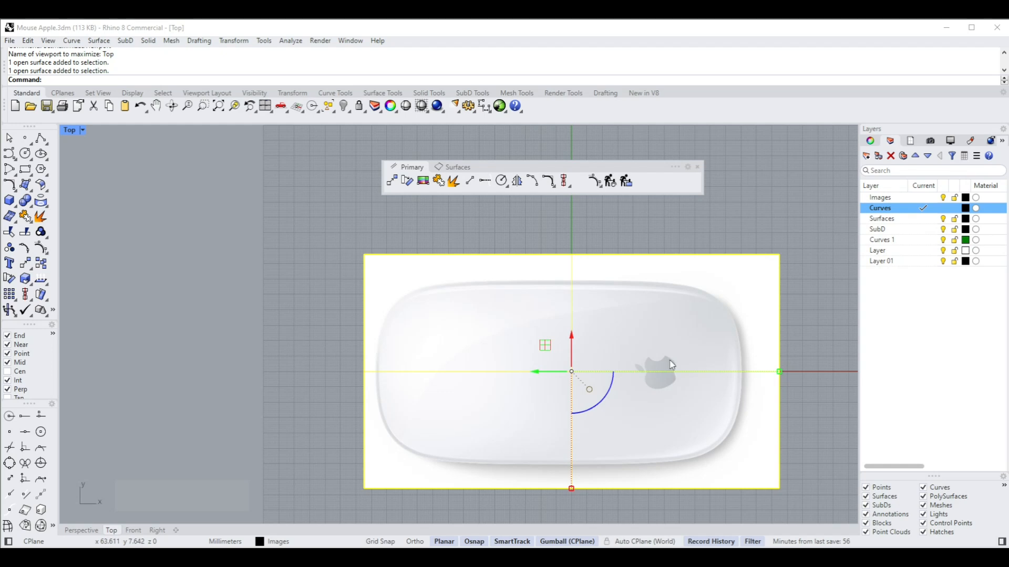
{"action": "left_click", "coordinate": [592, 377]}
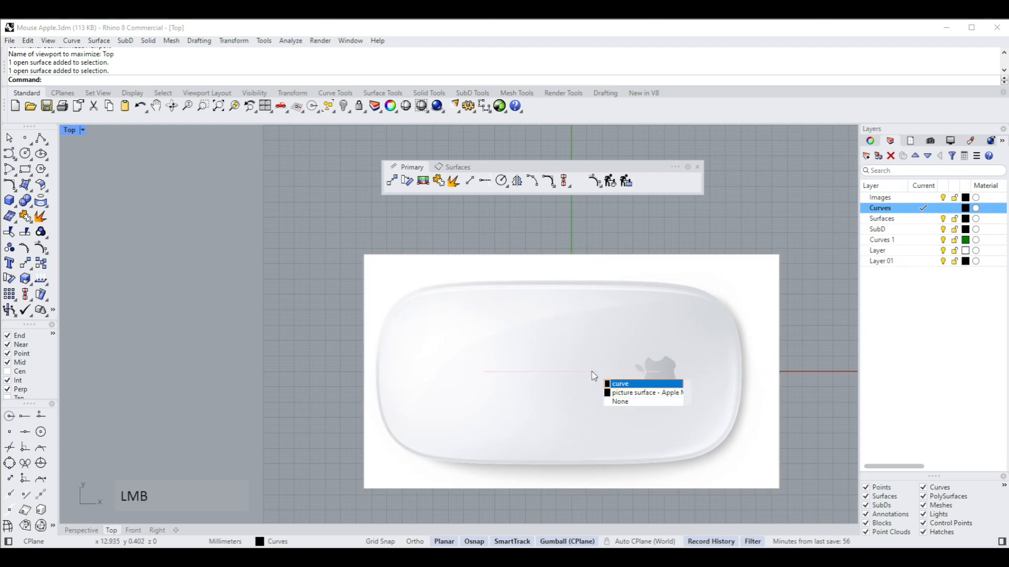
{"action": "left_click", "coordinate": [620, 384]}
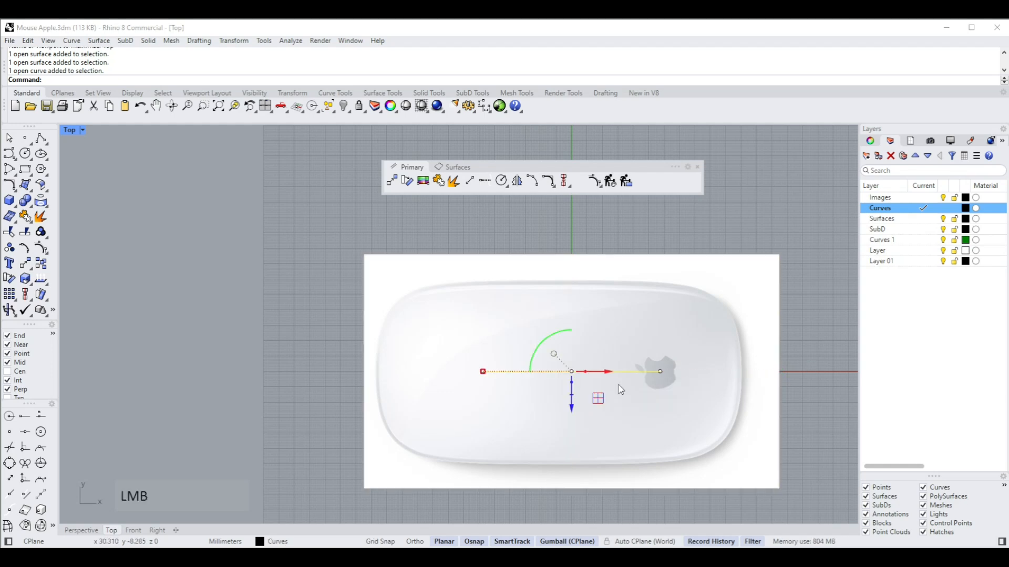
{"action": "left_click", "coordinate": [573, 410]}
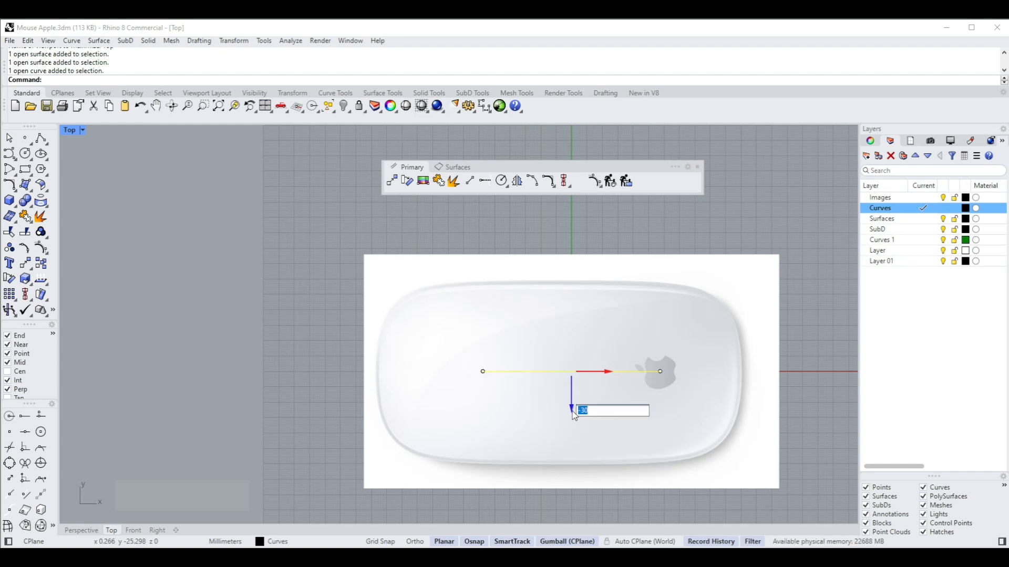
{"action": "type", "text": "10"}
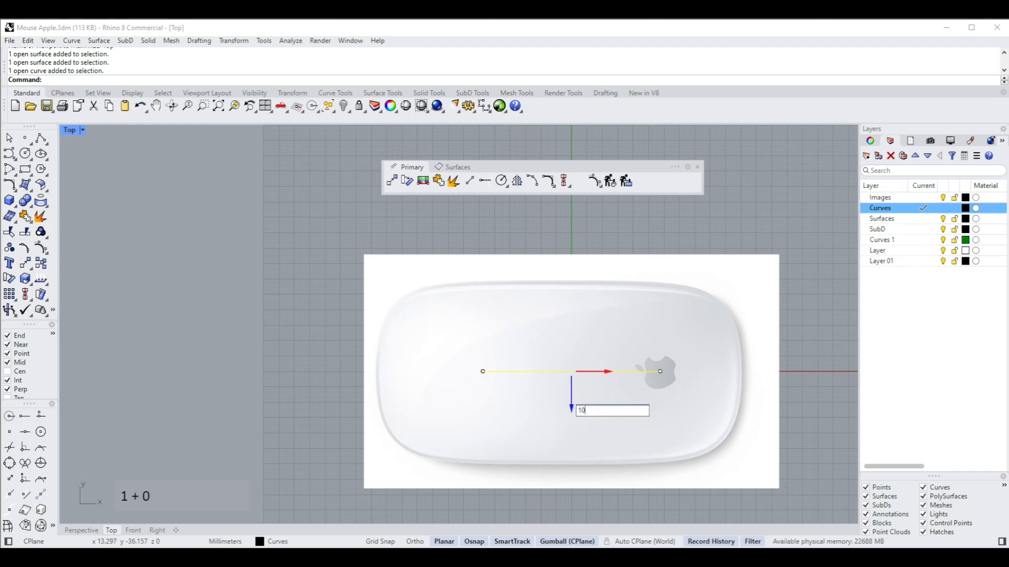
{"action": "key", "text": "Return"}
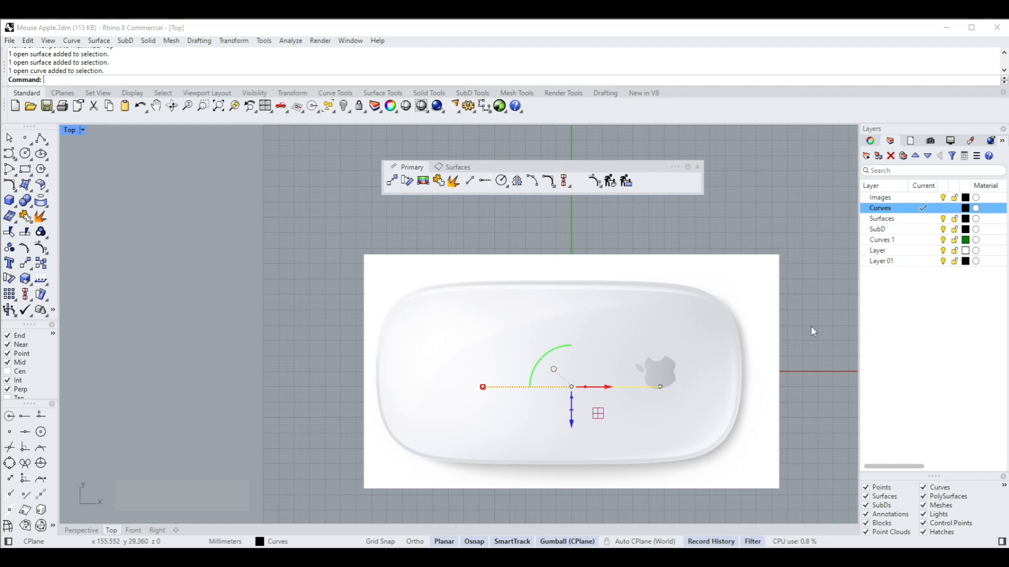
Shrink the top-view picture uniformly to bring the mouse close to the 115 mm line's length, and shift it slightly right
{"action": "left_click", "coordinate": [745, 365]}
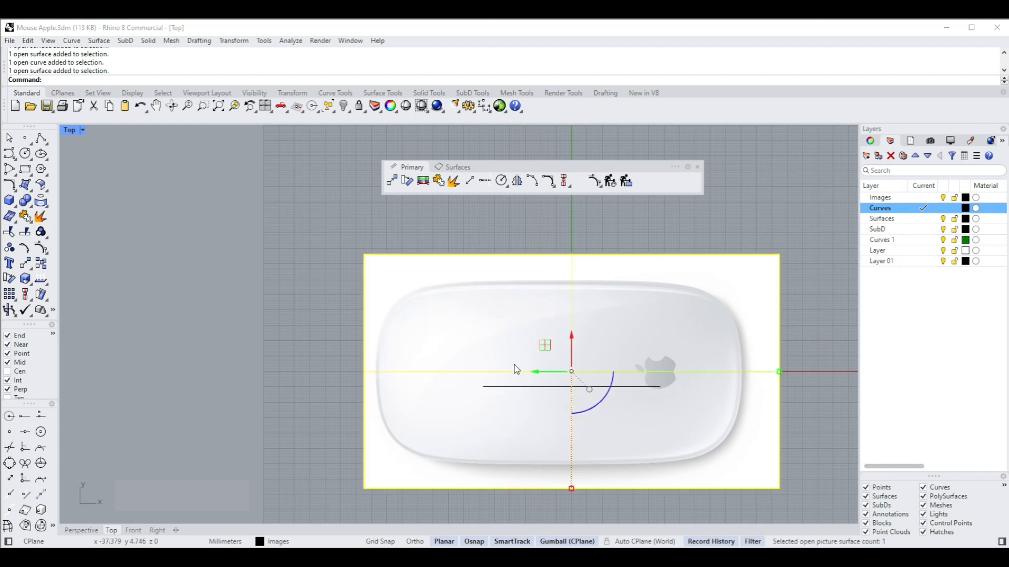
{"action": "key", "text": "shift"}
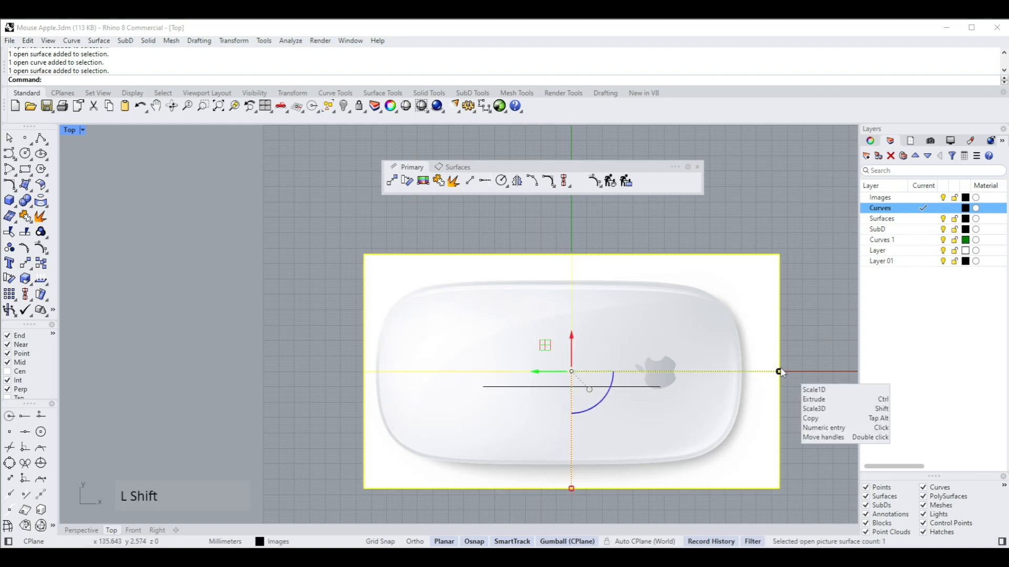
{"action": "left_click_drag", "start_coordinate": [781, 371], "coordinate": [680, 385], "text": "shift"}
{"action": "scroll", "coordinate": [578, 366], "scroll_direction": "up", "scroll_amount": 2}
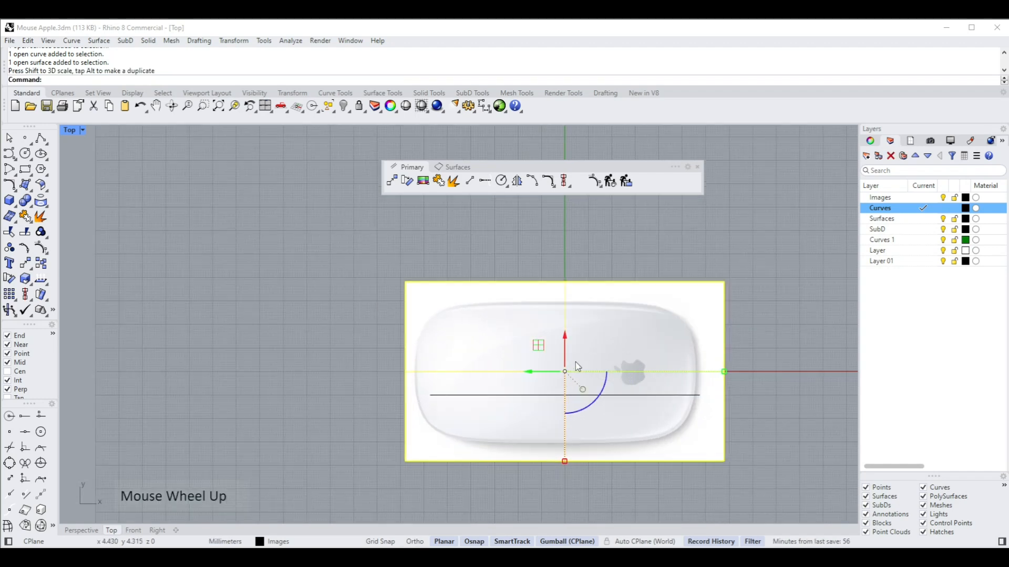
{"action": "scroll", "coordinate": [578, 366], "scroll_direction": "up", "scroll_amount": 1}
{"action": "left_click_drag", "start_coordinate": [524, 377], "coordinate": [537, 381]}
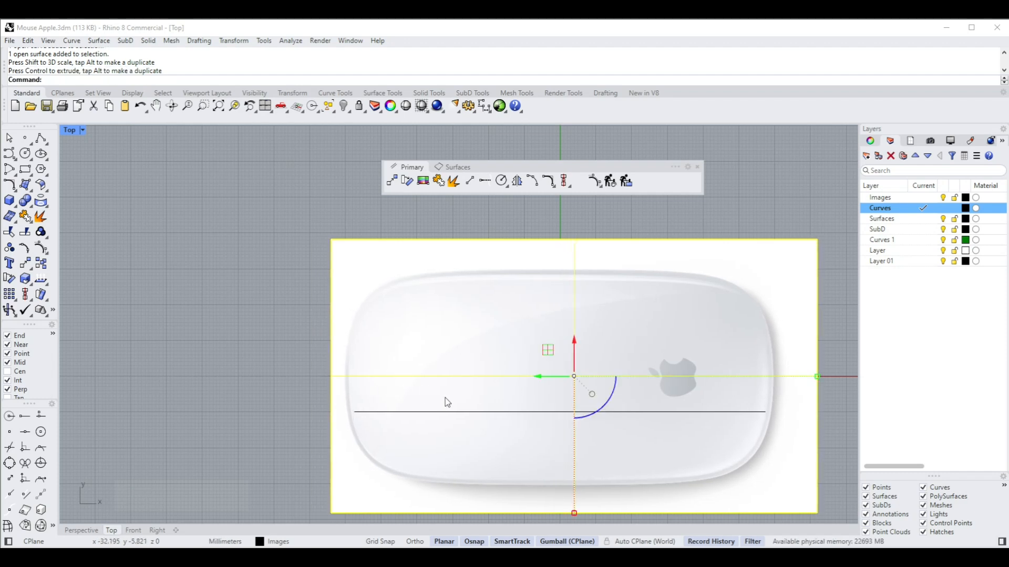
Shrink the top-view picture uniformly a little more, and test its sideways alignment with a 0.2 mm nudge right and back
{"action": "scroll", "coordinate": [473, 410], "scroll_direction": "down", "scroll_amount": 2}
{"action": "scroll", "coordinate": [530, 452], "scroll_direction": "up", "scroll_amount": 2}
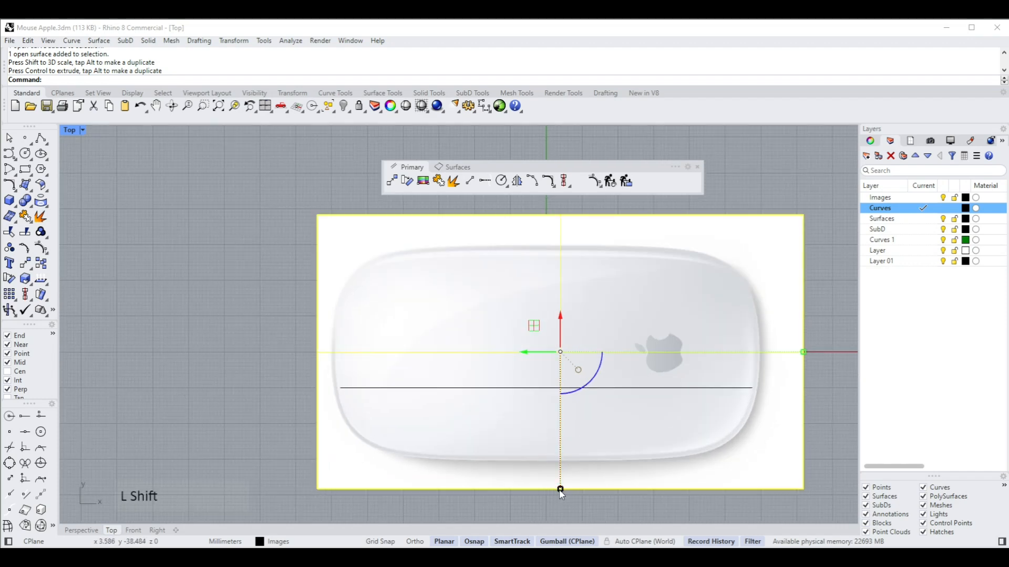
{"action": "left_click_drag", "start_coordinate": [559, 489], "coordinate": [560, 482], "text": "shift"}
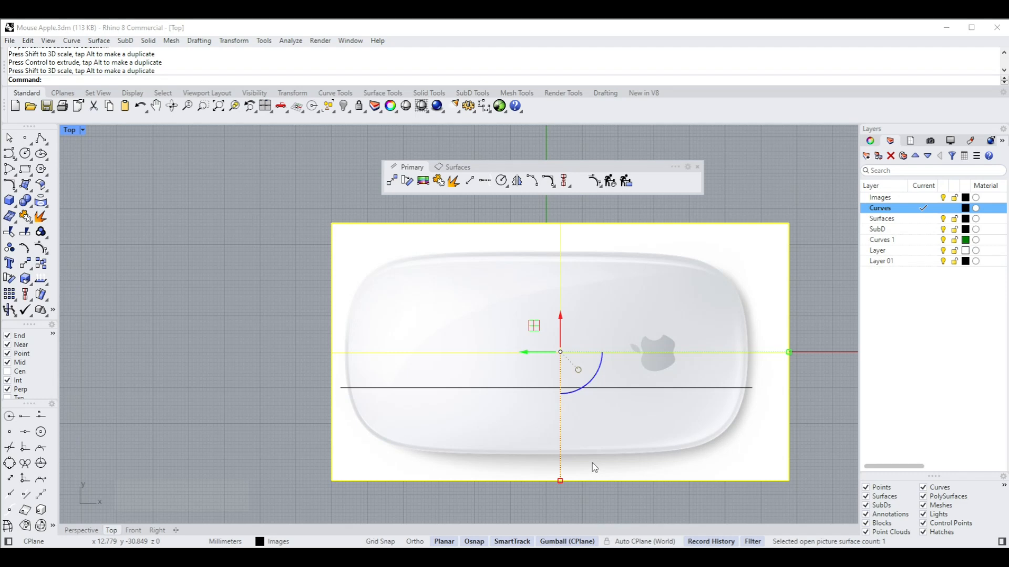
{"action": "key", "text": "alt+Right"}
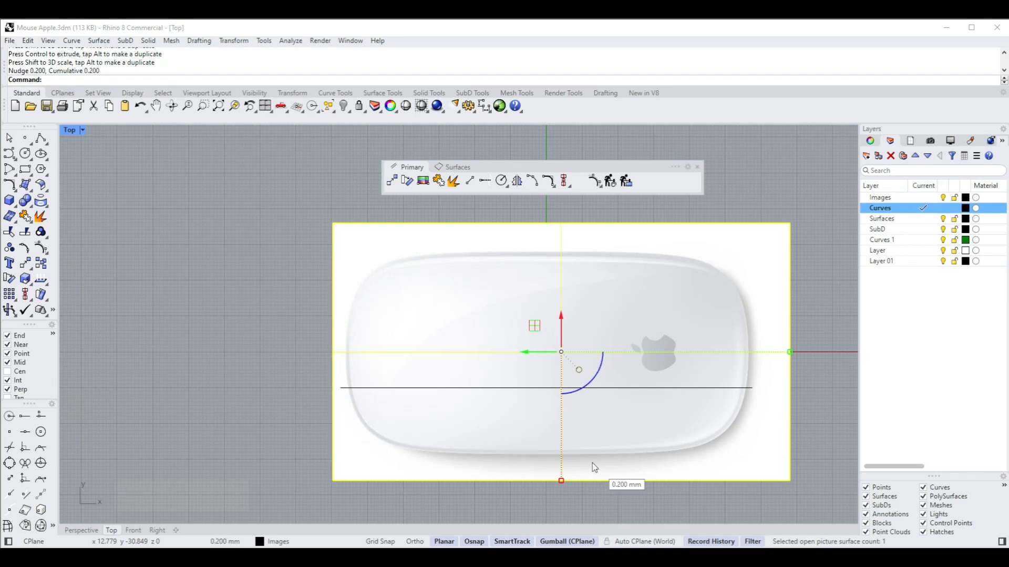
{"action": "key", "text": "alt+Left"}
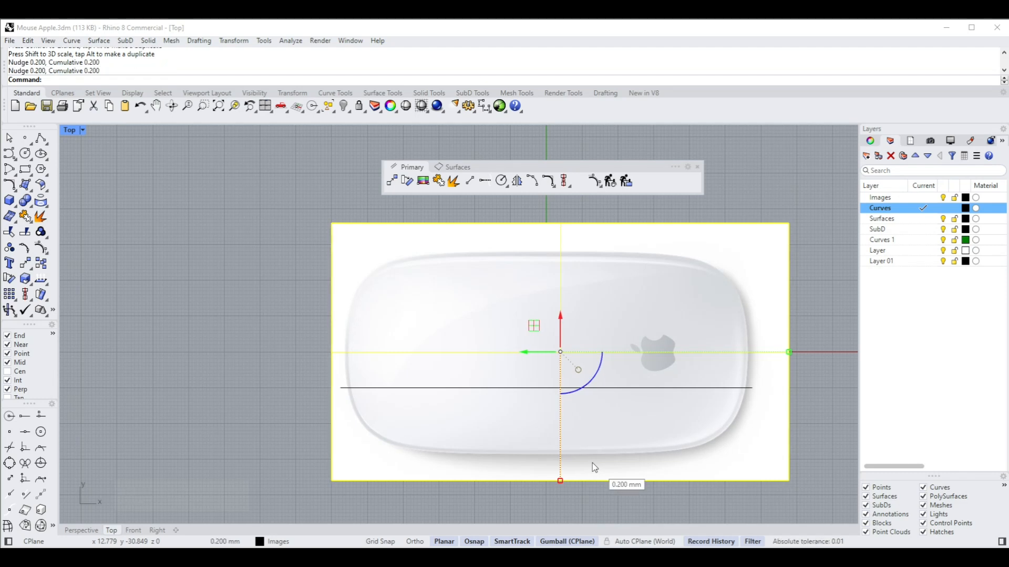
{"action": "left_click", "coordinate": [852, 403]}
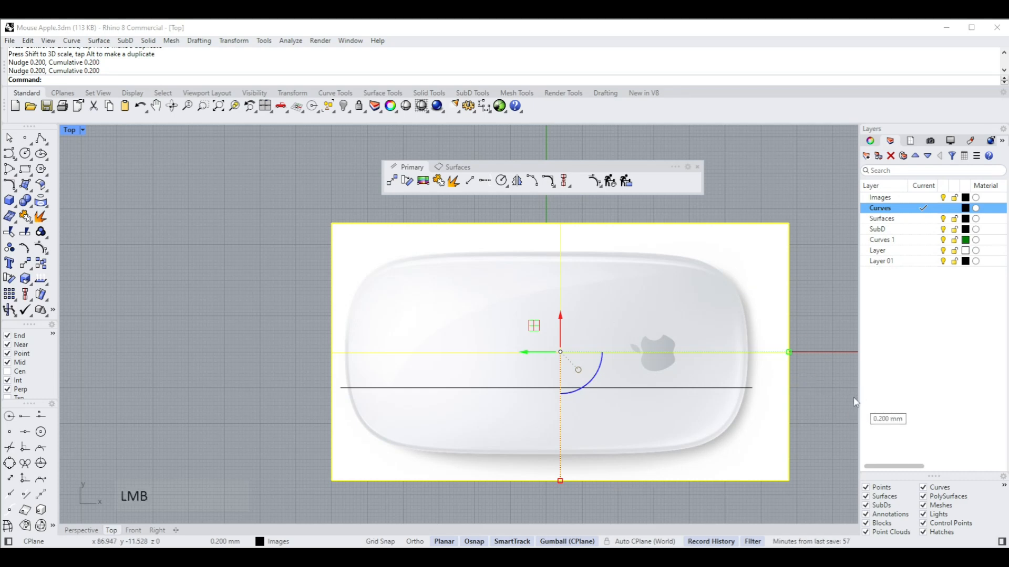
Move the 115 mm line back by -10 mm onto the horizontal axis of the Top view
{"action": "left_click", "coordinate": [634, 390]}
{"action": "left_click", "coordinate": [651, 402]}
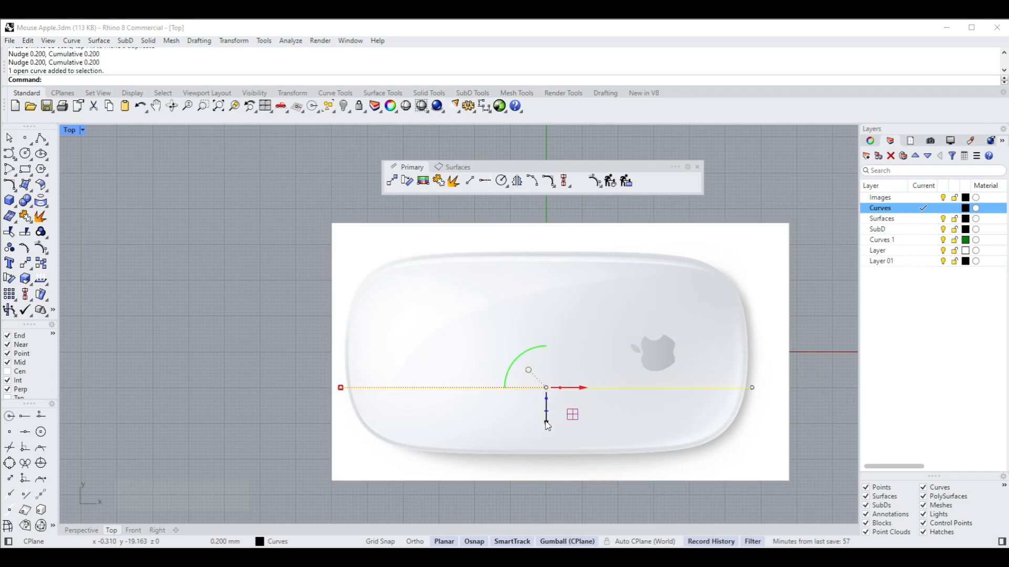
{"action": "left_click", "coordinate": [547, 425]}
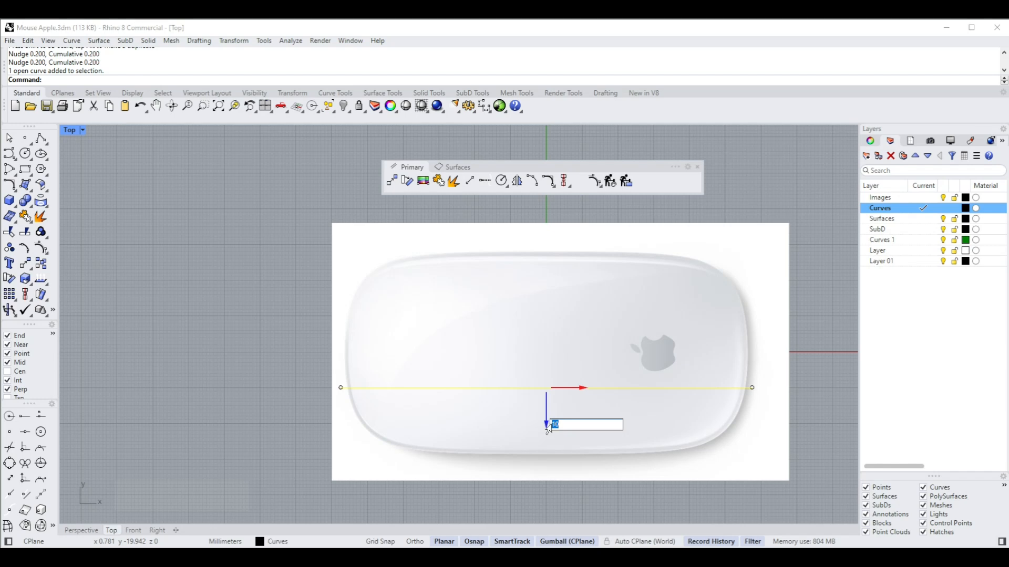
{"action": "left_click", "coordinate": [555, 427]}
{"action": "type", "text": "-"}
{"action": "key", "text": "Return"}
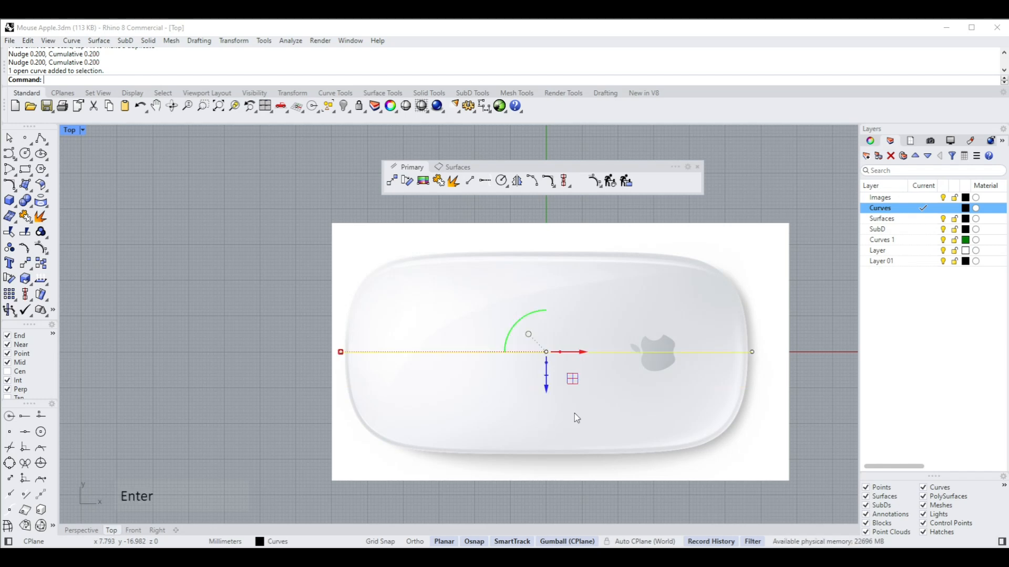
Enlarge the top-view picture slightly and uniformly so the mouse outline meets both ends of the 115 mm line
{"action": "left_click", "coordinate": [755, 328]}
{"action": "left_click", "coordinate": [412, 356]}
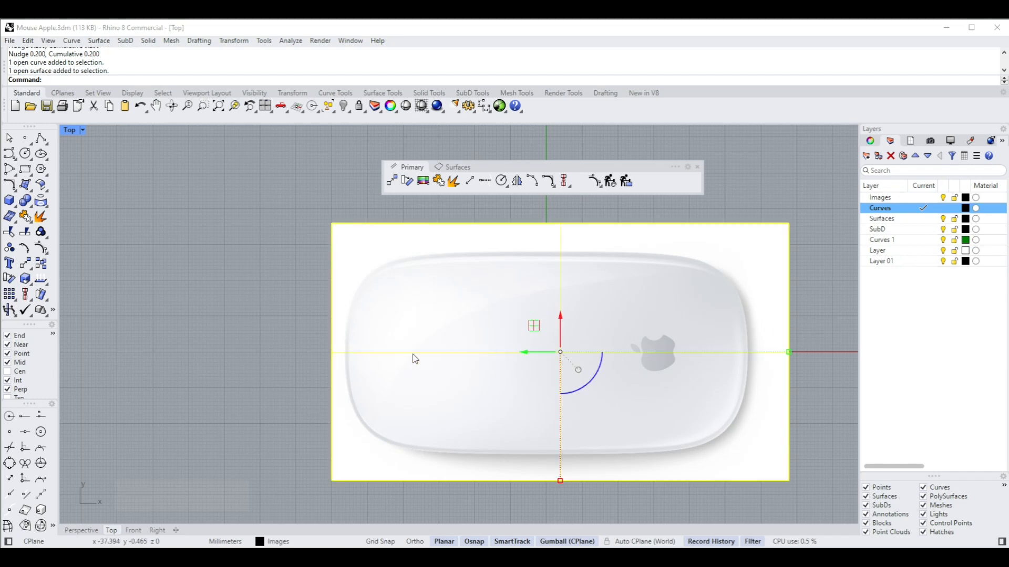
{"action": "scroll", "coordinate": [392, 354], "scroll_direction": "up", "scroll_amount": 2}
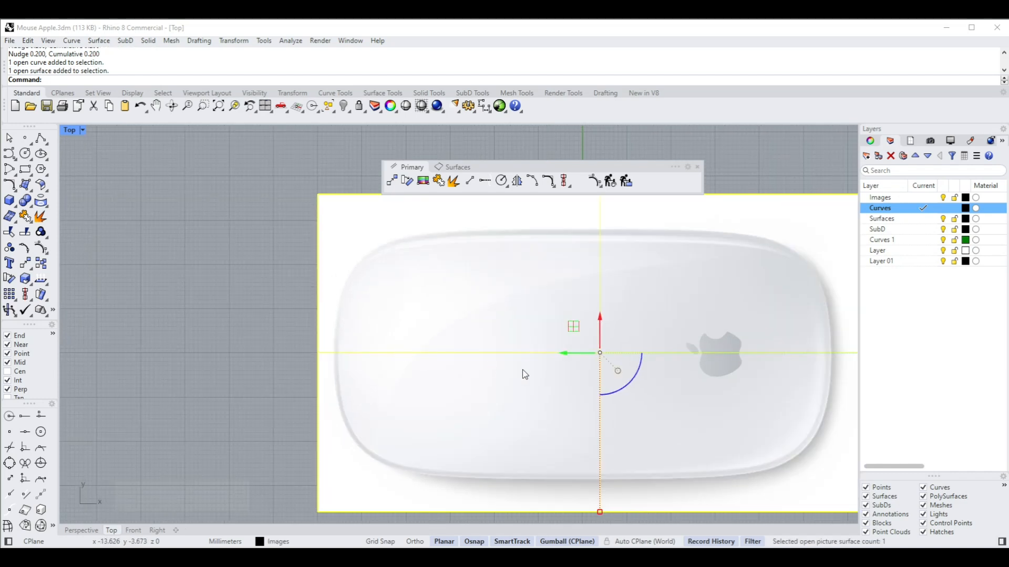
{"action": "scroll", "coordinate": [527, 373], "scroll_direction": "down", "scroll_amount": 1}
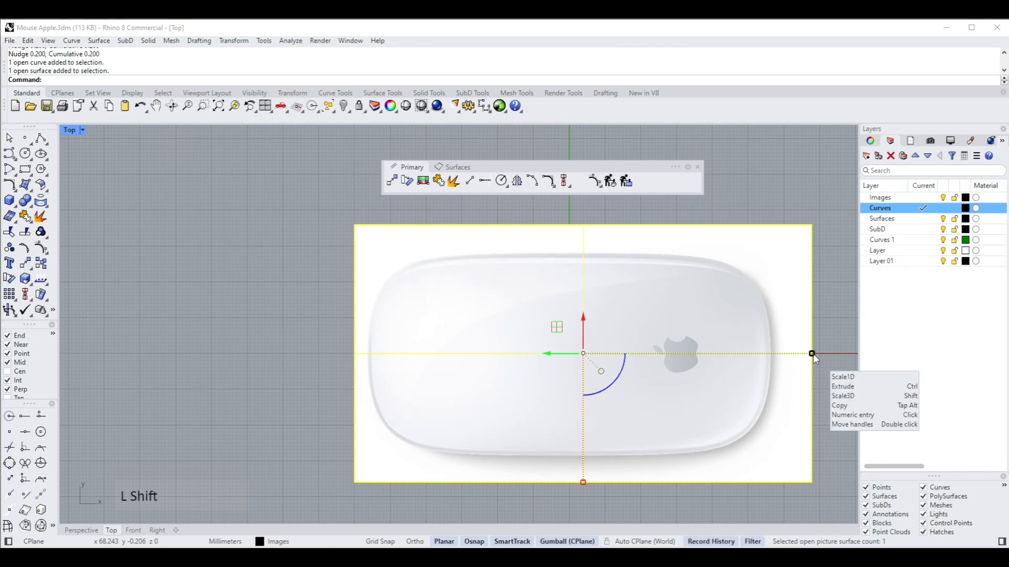
{"action": "left_click_drag", "start_coordinate": [815, 359], "coordinate": [822, 359], "text": "shift"}
{"action": "key", "text": "Escape"}
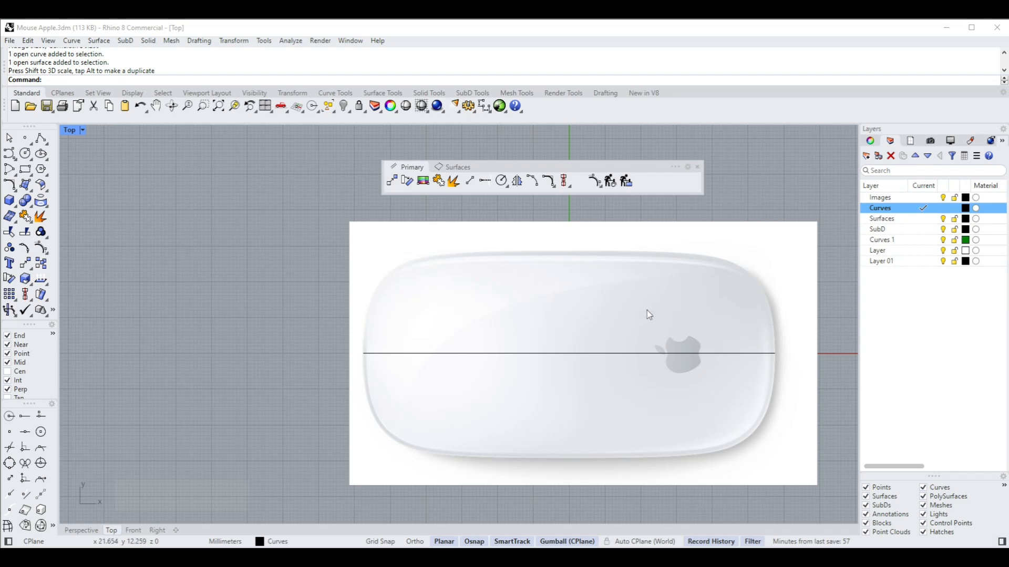
In the Perspective view, move the top-view picture vertically down to well below the construction plane
{"action": "scroll", "coordinate": [637, 313], "scroll_direction": "down", "scroll_amount": 2}
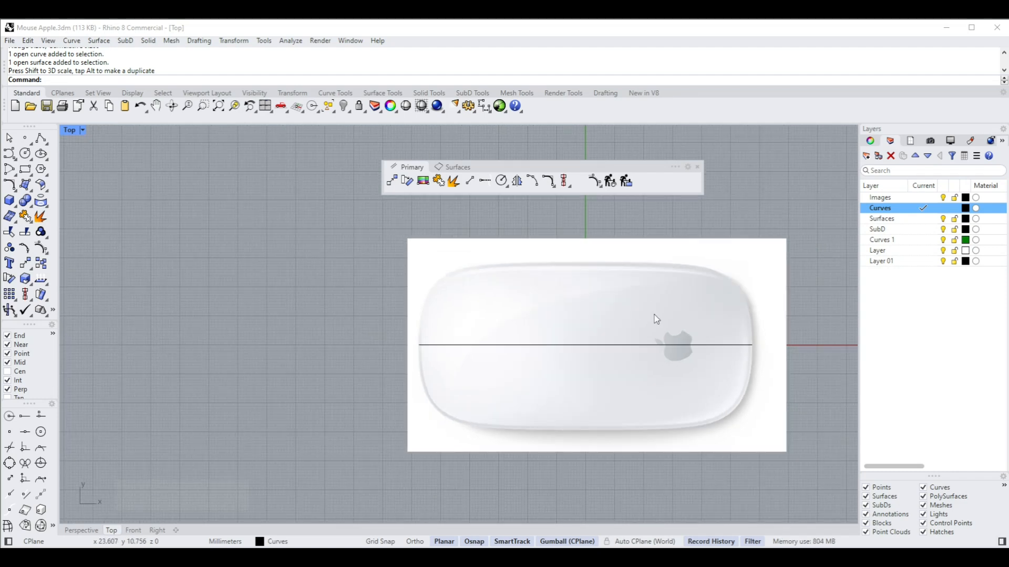
{"action": "key", "text": "ctrl"}
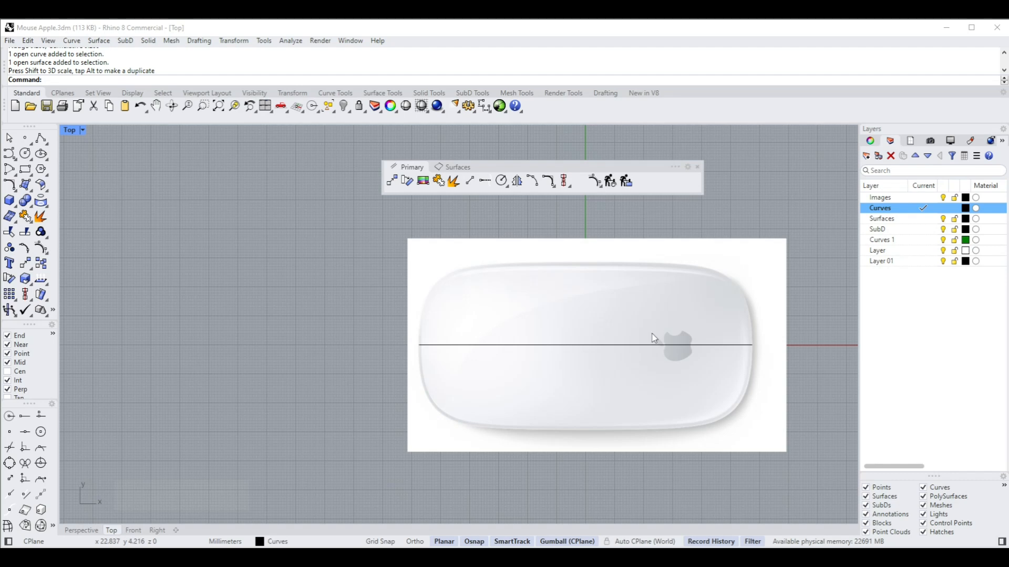
{"action": "key", "text": "Escape"}
{"action": "type", "text": "z"}
{"action": "right_click_drag", "start_coordinate": [663, 316], "coordinate": [656, 319]}
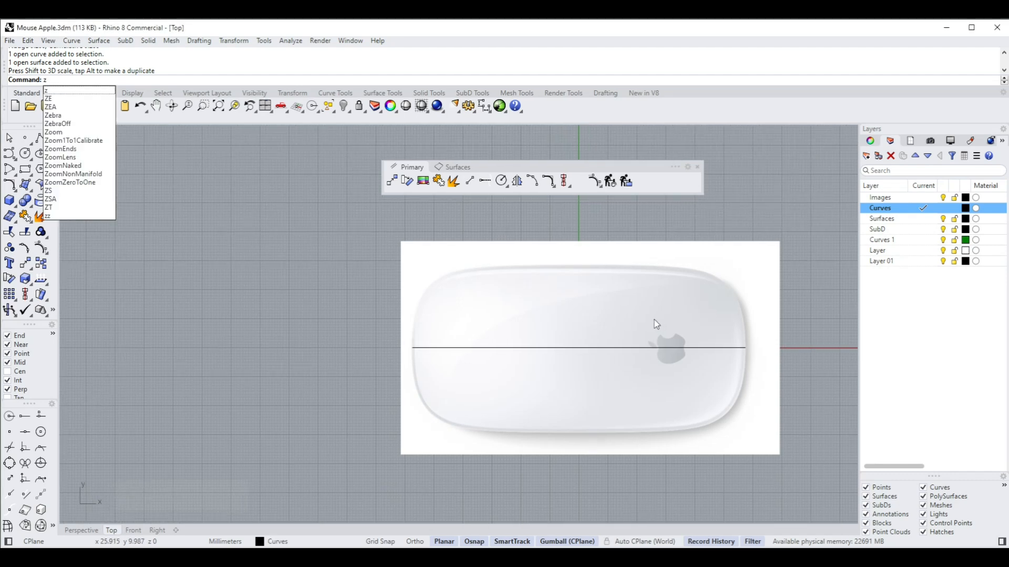
{"action": "right_click", "coordinate": [314, 276]}
{"action": "scroll", "coordinate": [601, 335], "scroll_direction": "down", "scroll_amount": 4}
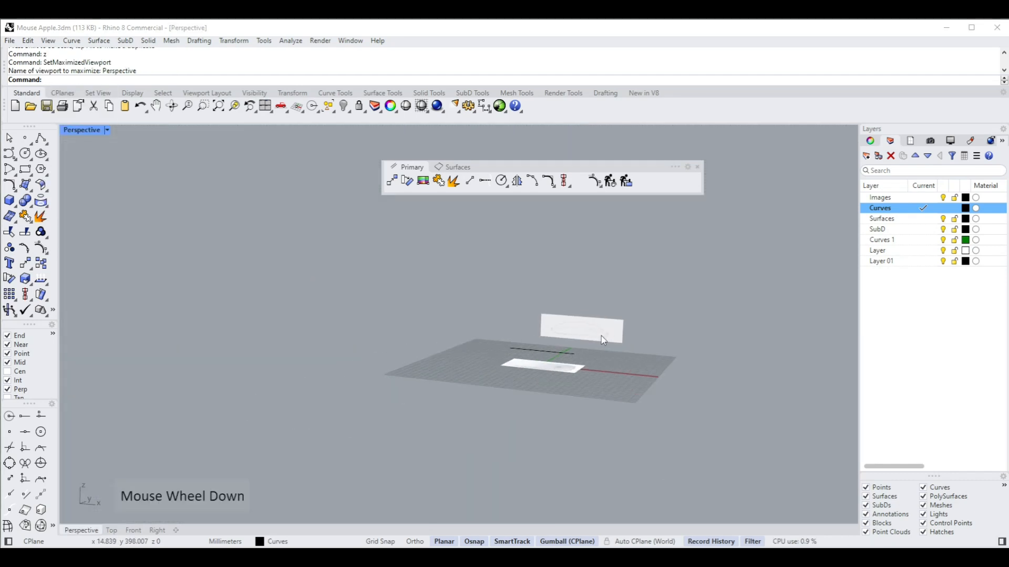
{"action": "right_click_drag", "start_coordinate": [601, 335], "coordinate": [544, 391]}
{"action": "left_click", "coordinate": [517, 364]}
{"action": "left_click_drag", "start_coordinate": [466, 319], "coordinate": [468, 414]}
{"action": "right_click_drag", "start_coordinate": [677, 387], "coordinate": [728, 391]}
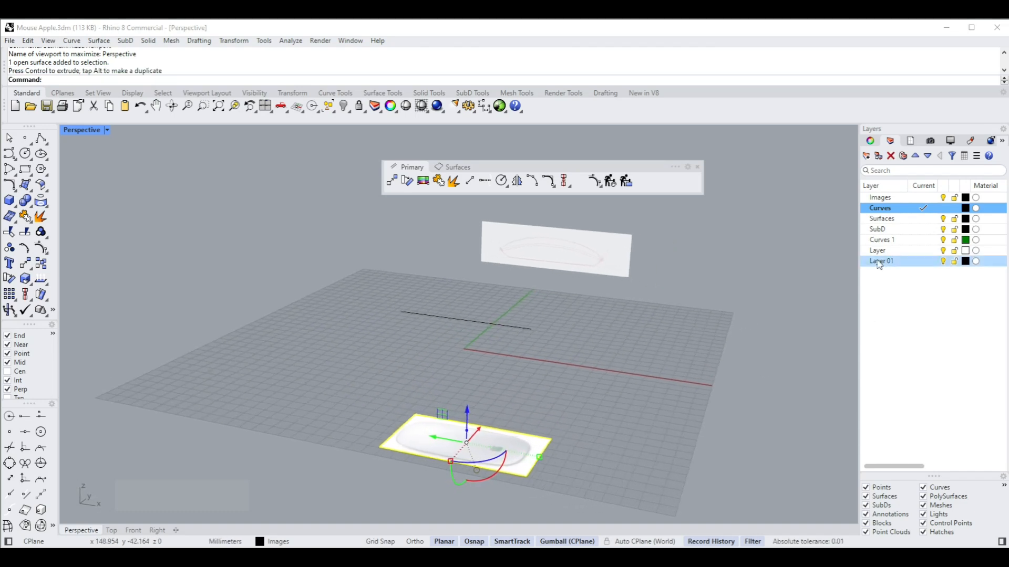
Set the object transparency of the top-view picture's material to about 43%
{"action": "left_click", "coordinate": [871, 140]}
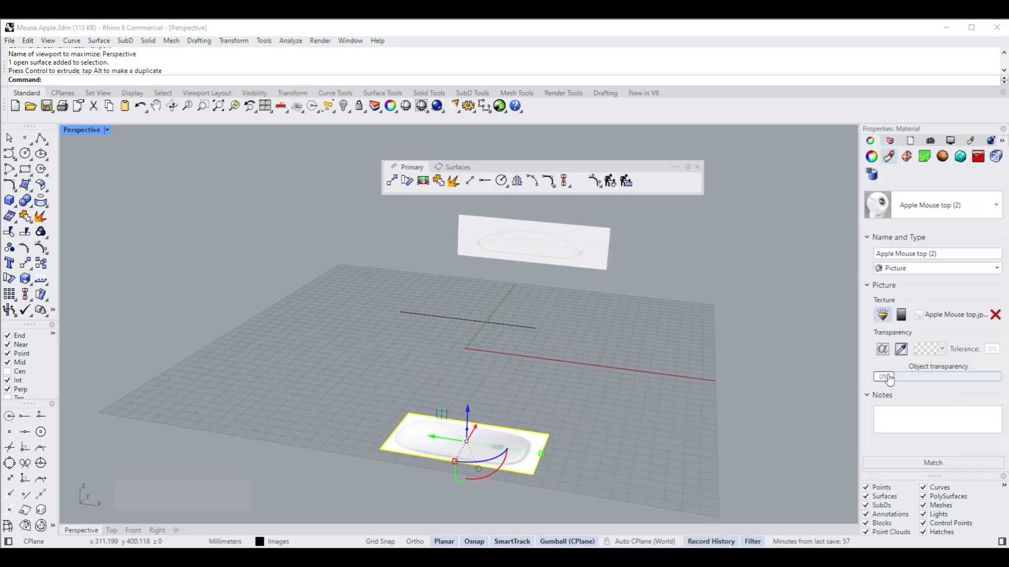
{"action": "left_click_drag", "start_coordinate": [889, 380], "coordinate": [937, 388]}
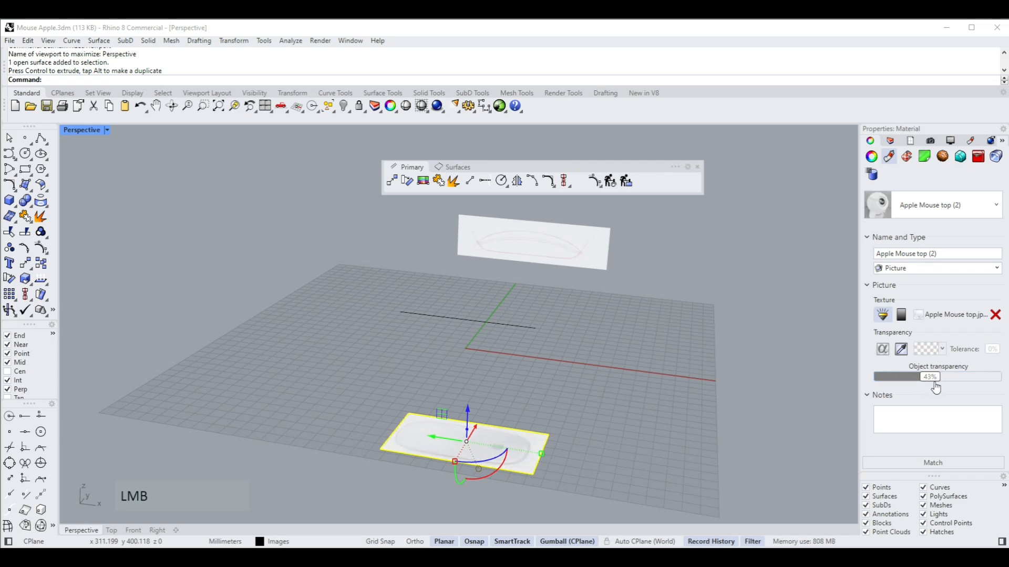
{"action": "left_click", "coordinate": [733, 298]}
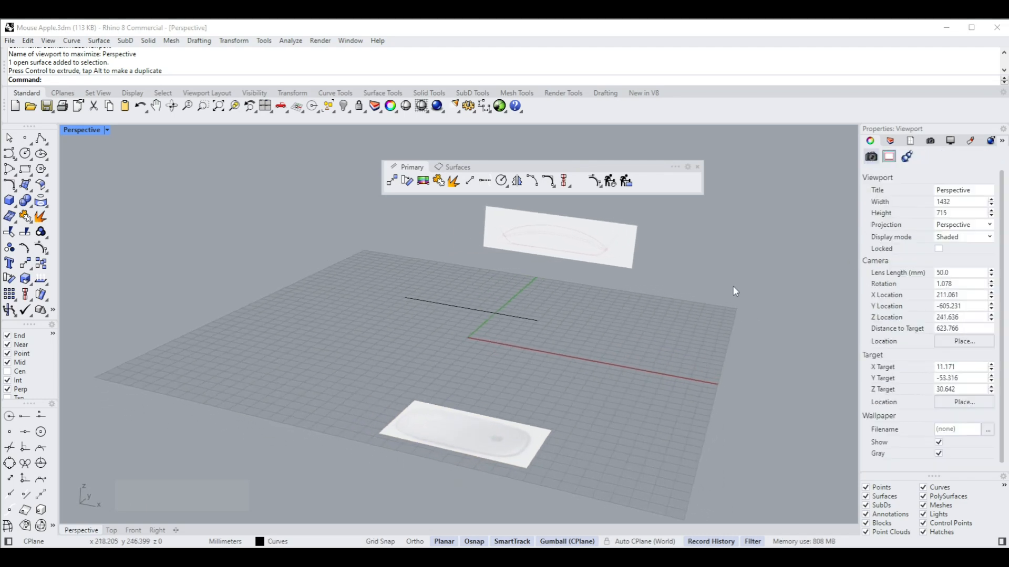
Lock the Images layer and test whether the side-view picture and the 115 mm line can be selected
{"action": "left_click", "coordinate": [891, 141]}
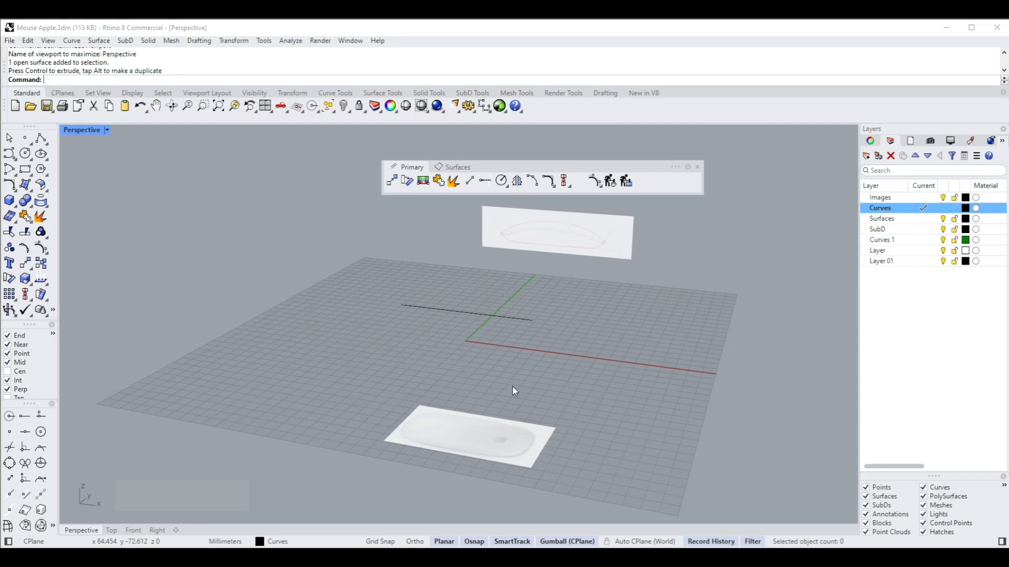
{"action": "left_click", "coordinate": [955, 198]}
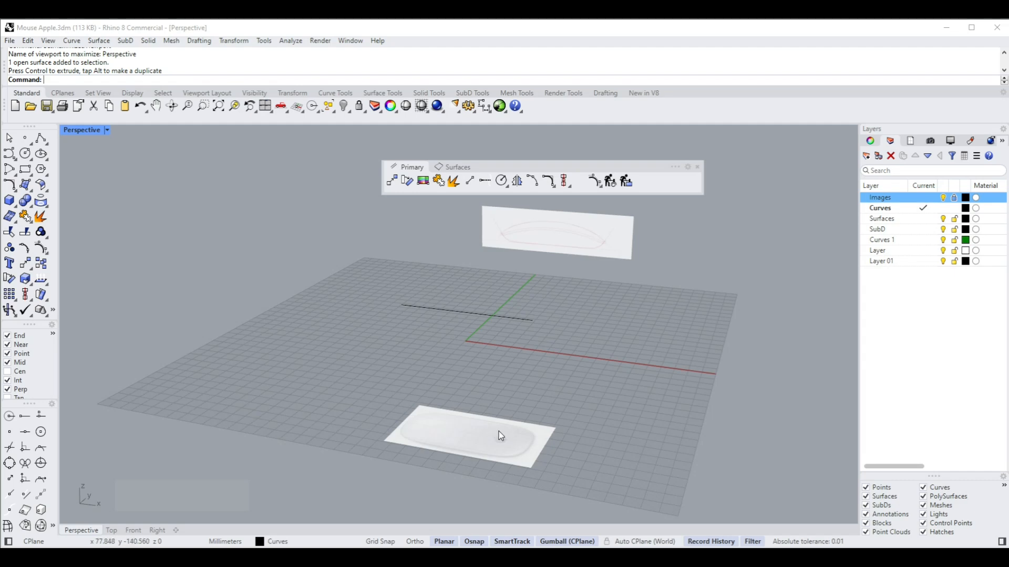
{"action": "left_click", "coordinate": [596, 263]}
{"action": "left_click", "coordinate": [570, 230]}
{"action": "right_click_drag", "start_coordinate": [847, 227], "coordinate": [504, 330]}
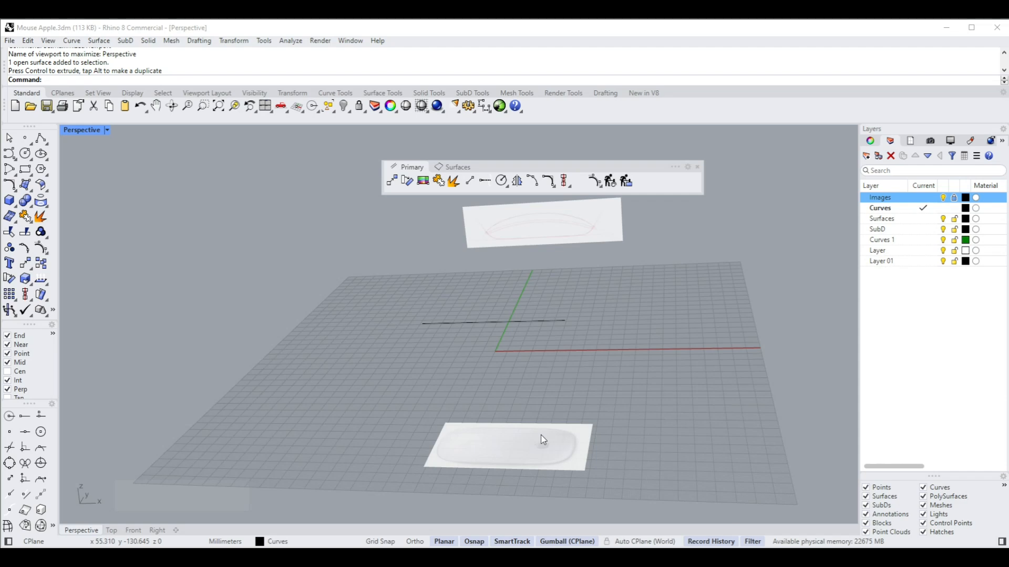
{"action": "left_click", "coordinate": [508, 324]}
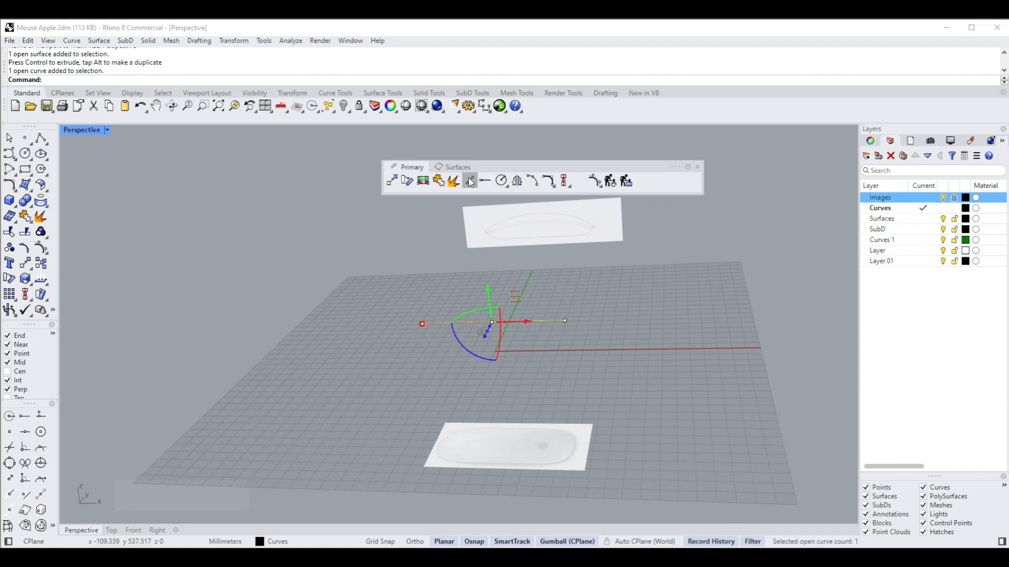
{"action": "left_click", "coordinate": [594, 347]}
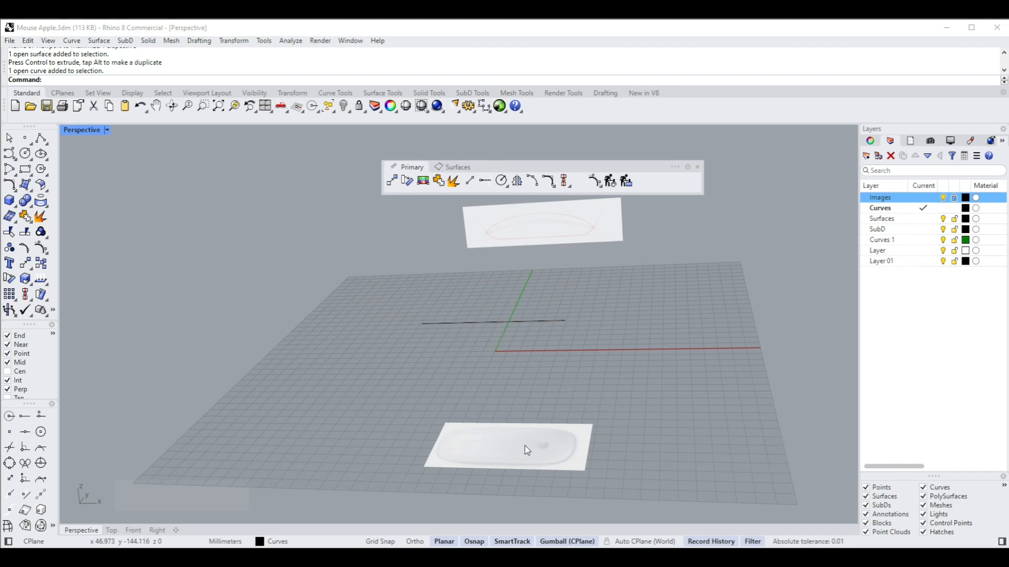
In the Top view, draw a standard circle of about 26.9 mm radius centred on the 115 mm line's midpoint
{"action": "right_click", "coordinate": [536, 421]}
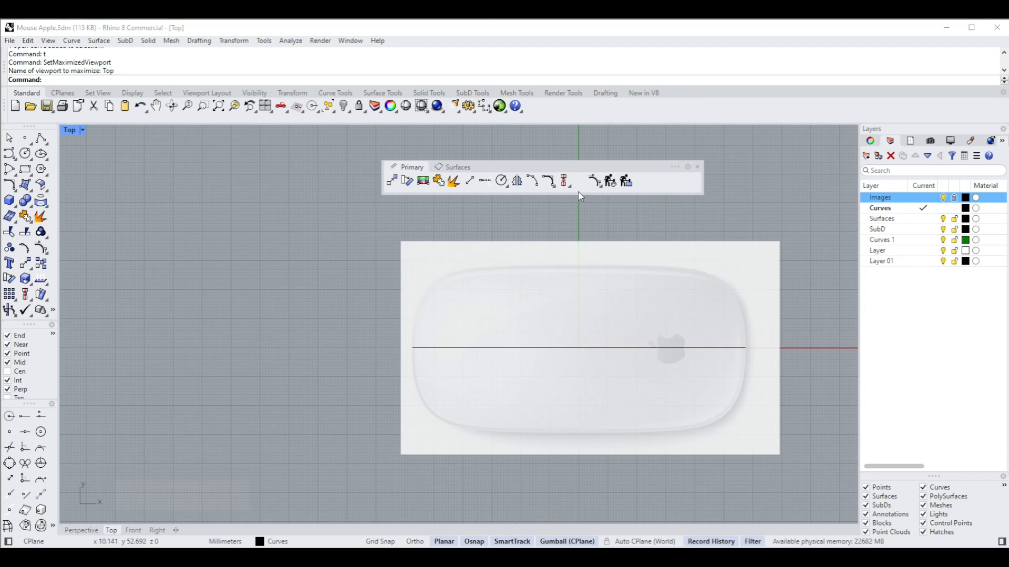
{"action": "left_click", "coordinate": [502, 180]}
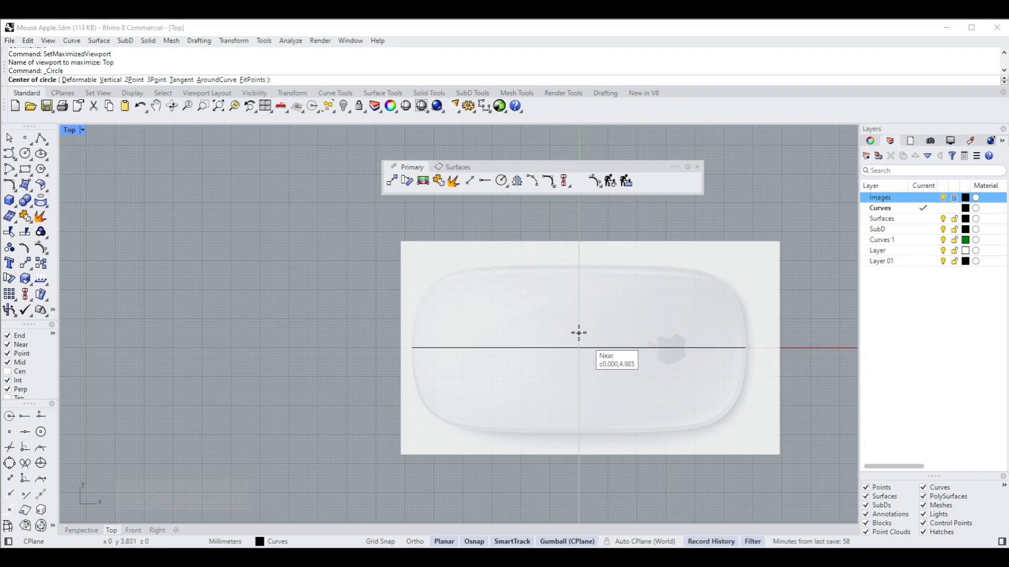
{"action": "left_click", "coordinate": [578, 348]}
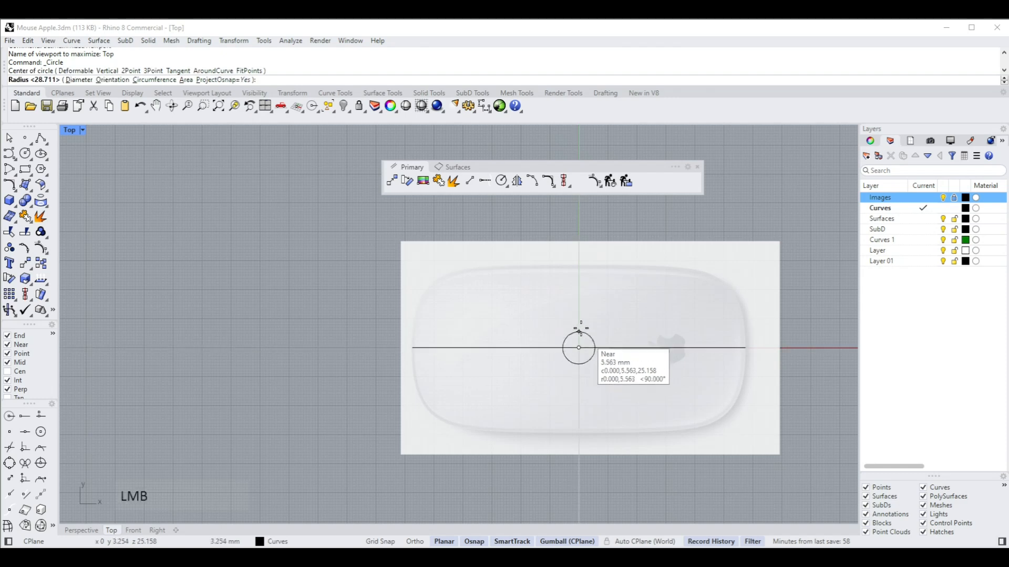
{"action": "left_click", "coordinate": [636, 296]}
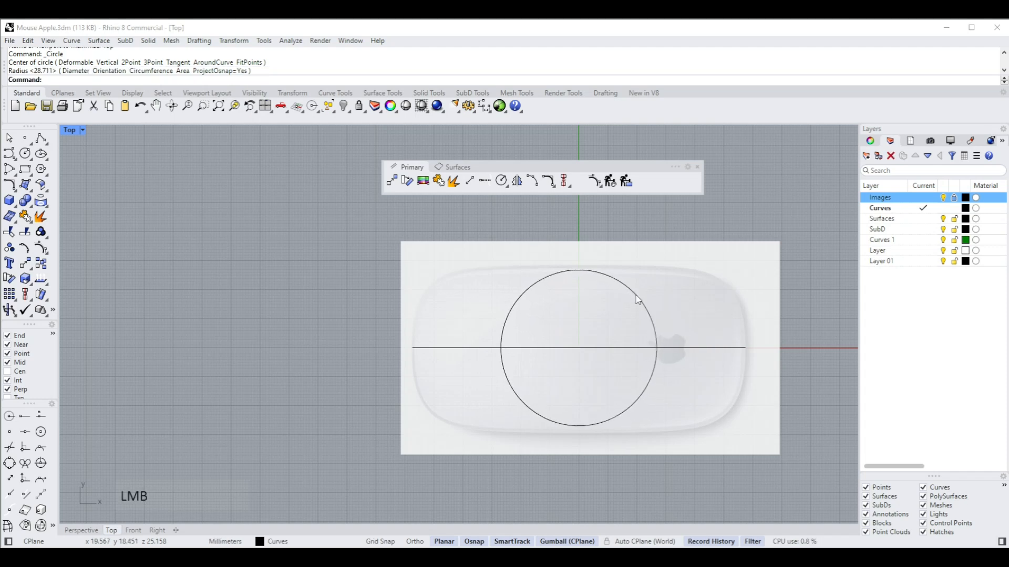
Display the circle's control points, pick two diagonally opposite ones to examine them, and delete the circle
{"action": "left_click", "coordinate": [639, 300]}
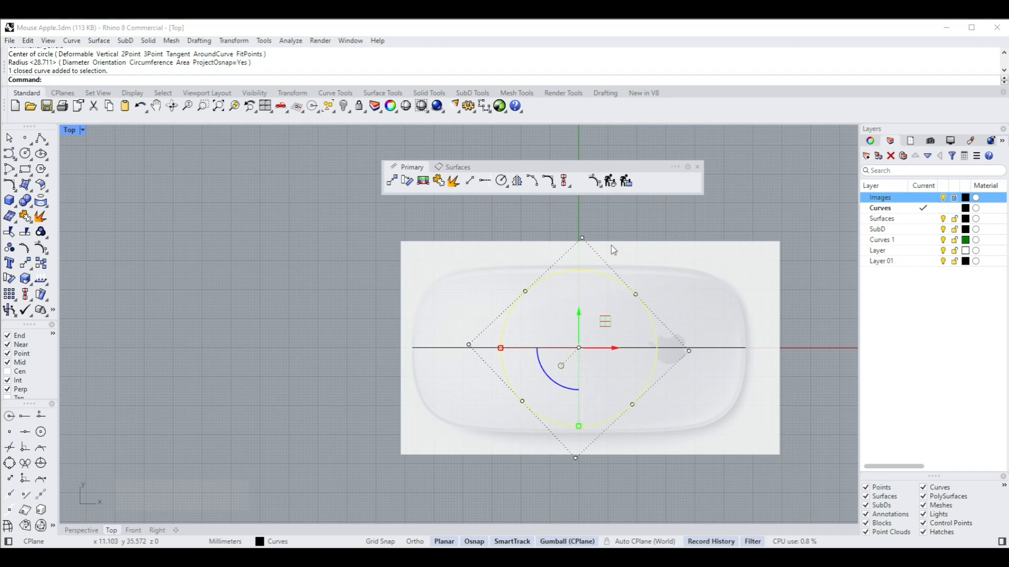
{"action": "left_click", "coordinate": [636, 296]}
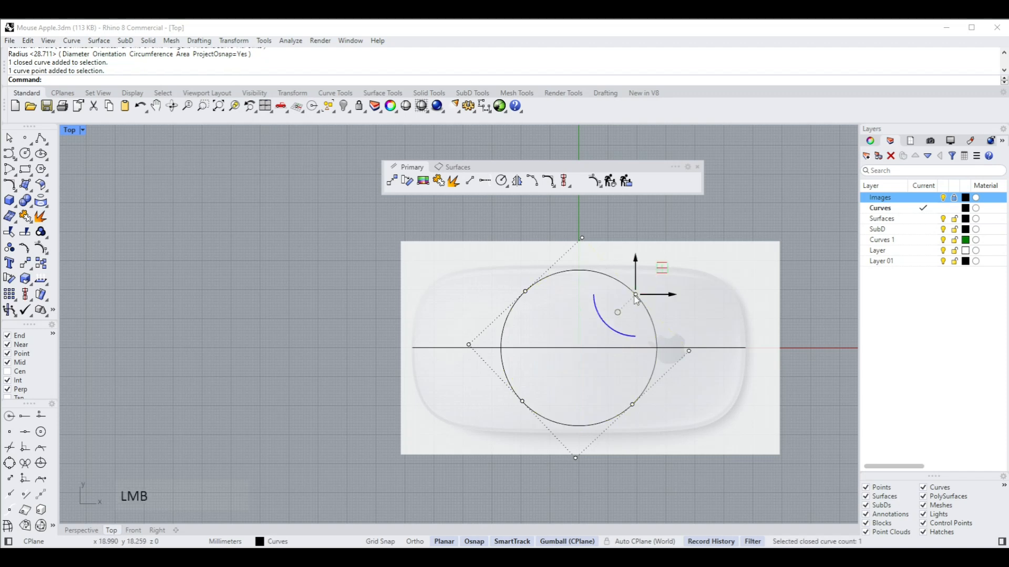
{"action": "left_click", "coordinate": [522, 402], "text": "shift"}
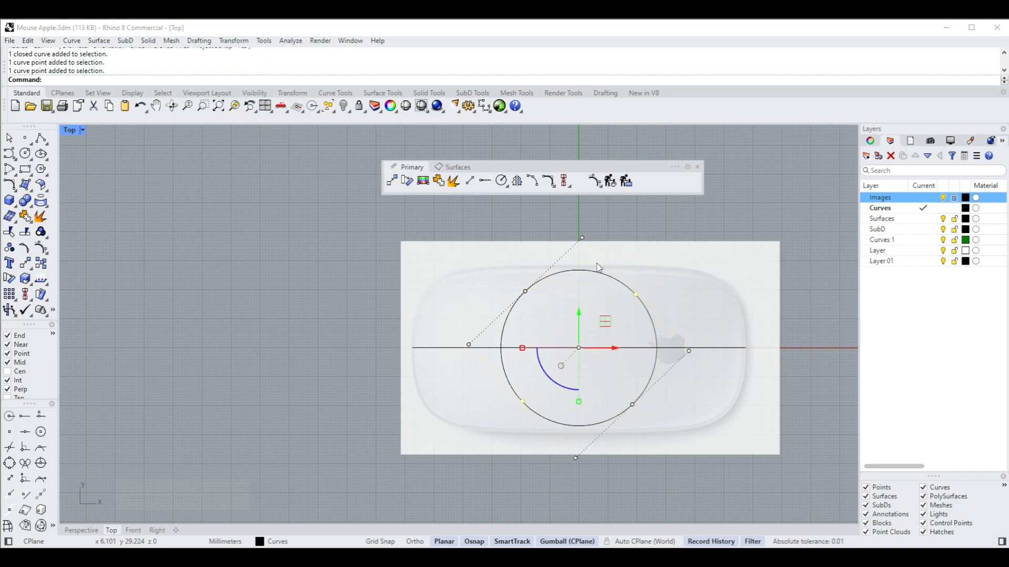
{"action": "left_click", "coordinate": [620, 290]}
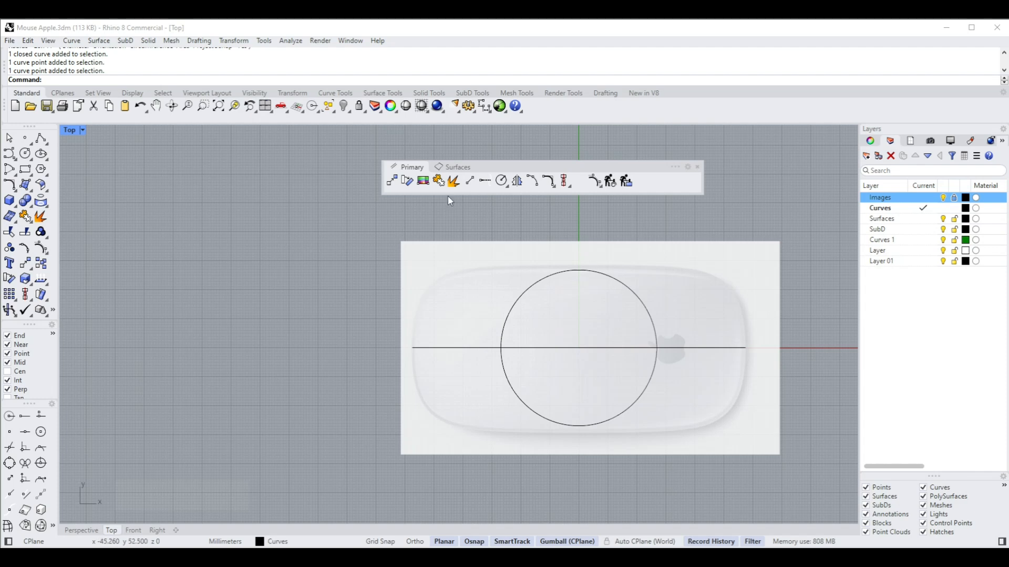
{"action": "left_click", "coordinate": [626, 292]}
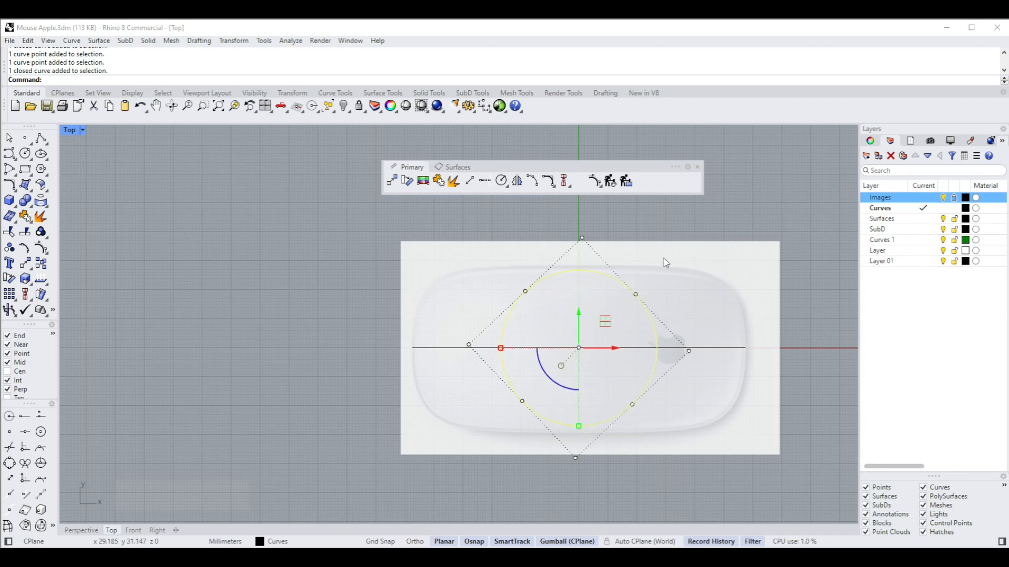
{"action": "key", "text": "Delete"}
Draw a circle of about 28.8 mm radius from the line's midpoint straight up to the mouse's upper edge
{"action": "left_click", "coordinate": [502, 181]}
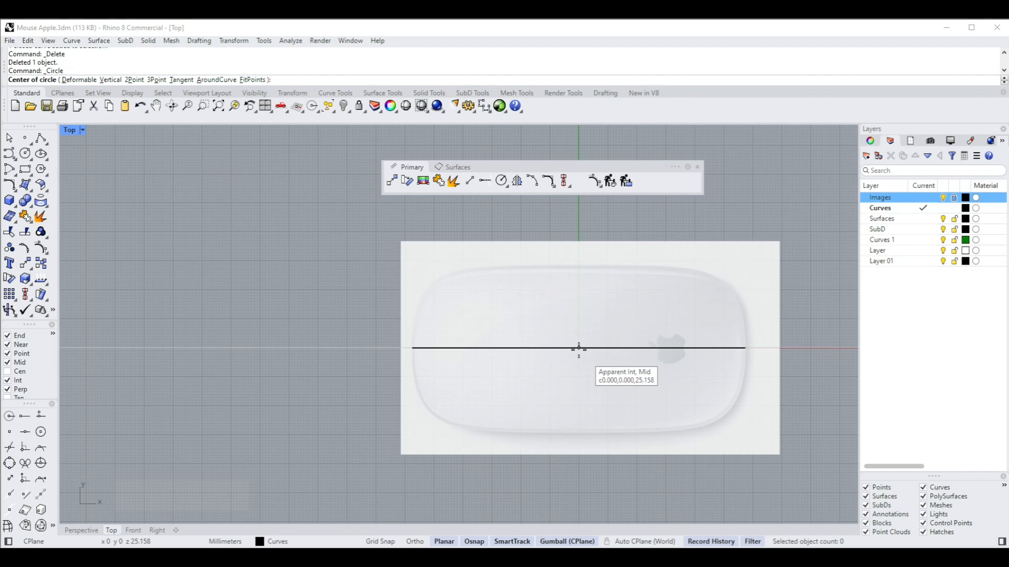
{"action": "left_click", "coordinate": [579, 348]}
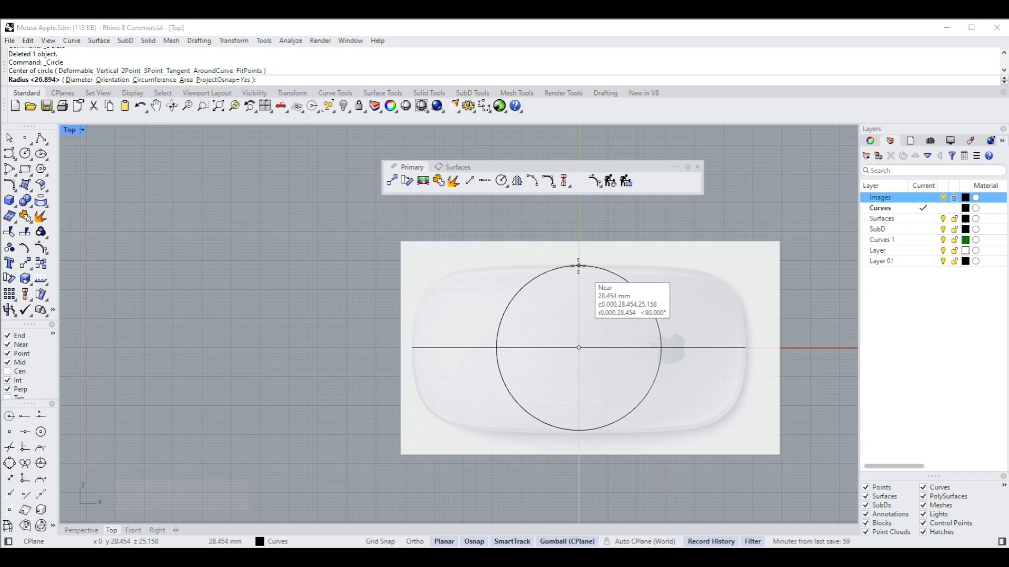
{"action": "left_click", "coordinate": [579, 264]}
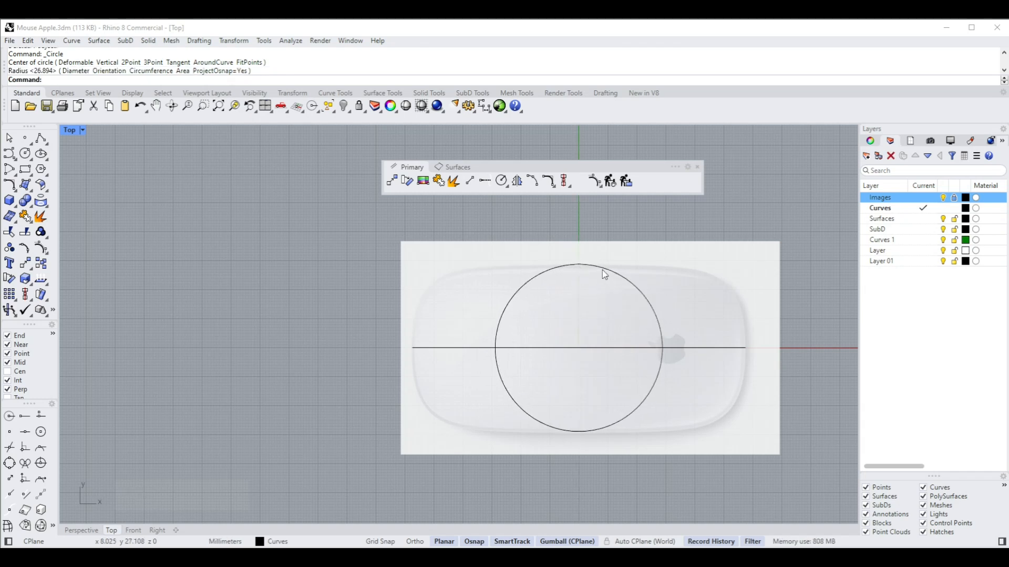
Deform the circle by moving its upper and lower middle control points down together, and delete the resulting curve
{"action": "left_click", "coordinate": [602, 270]}
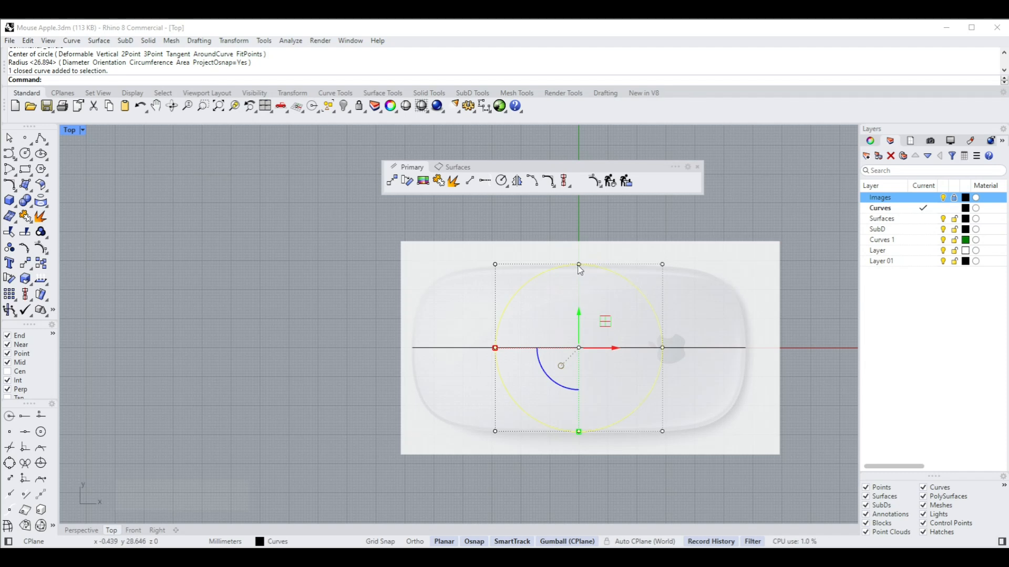
{"action": "left_click_drag", "start_coordinate": [567, 217], "coordinate": [594, 475]}
{"action": "left_click_drag", "start_coordinate": [580, 314], "coordinate": [580, 369]}
{"action": "left_click", "coordinate": [809, 342]}
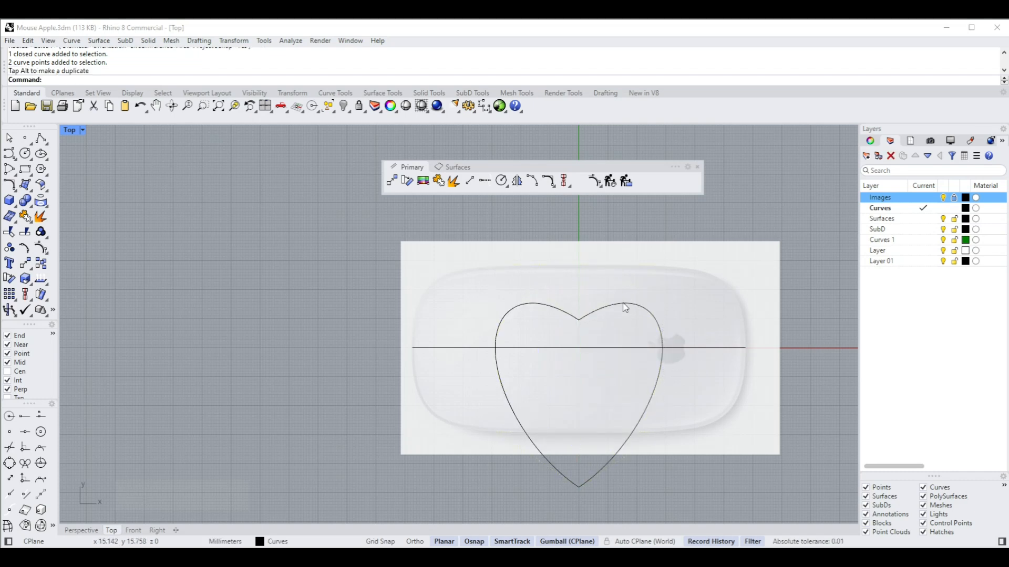
{"action": "left_click", "coordinate": [625, 308]}
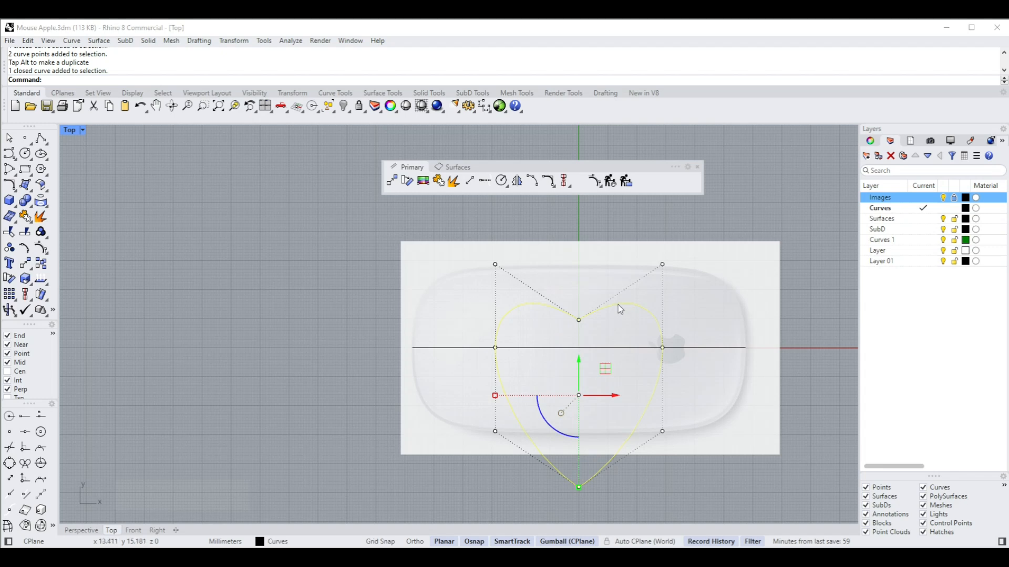
{"action": "key", "text": "Delete"}
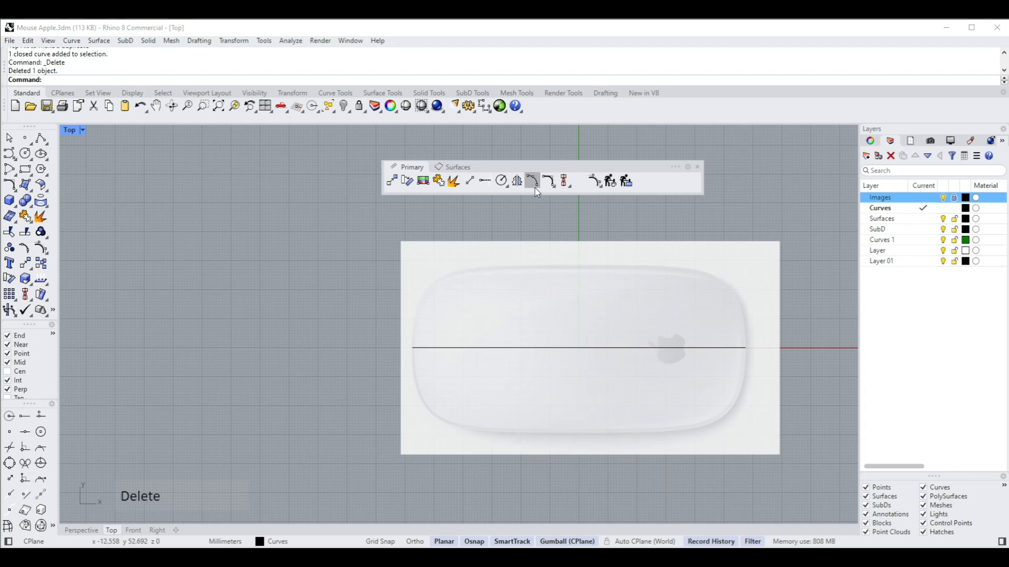
Draw a deformable circle with degree 3 and 12 points, about 28.5 mm radius, on the line's midpoint, and delete it
{"action": "left_click", "coordinate": [509, 187]}
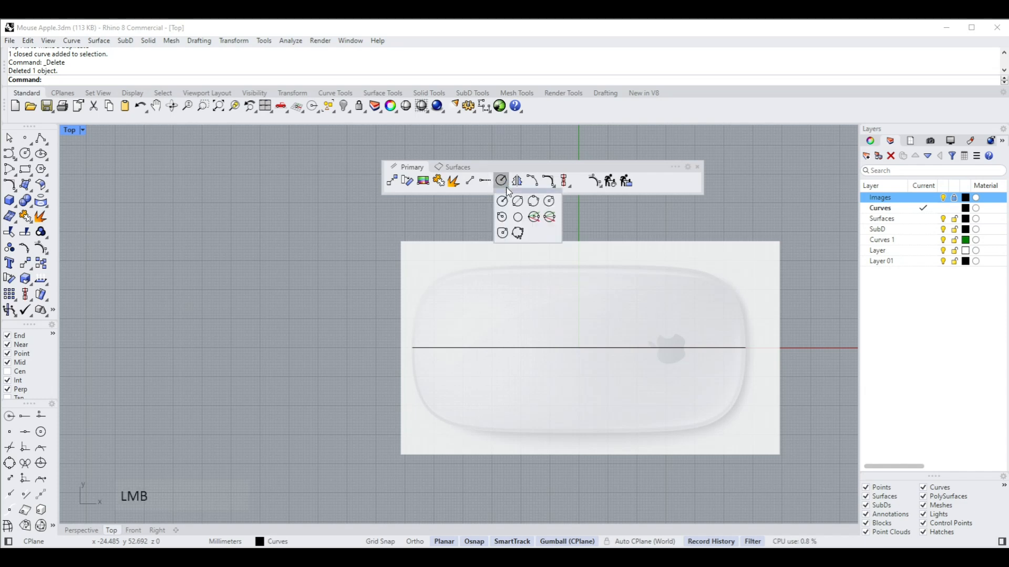
{"action": "left_click", "coordinate": [503, 232]}
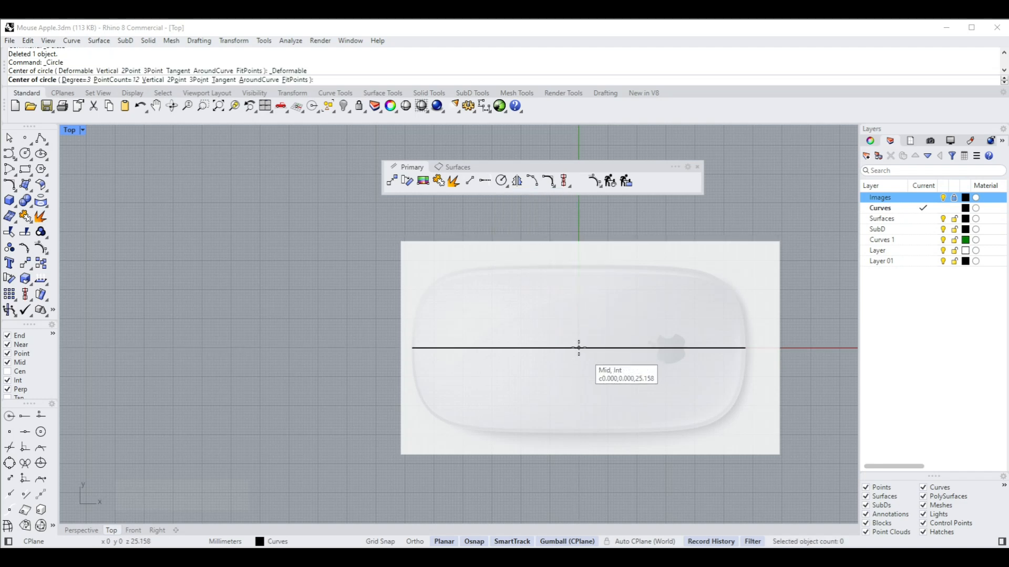
{"action": "left_click", "coordinate": [579, 347]}
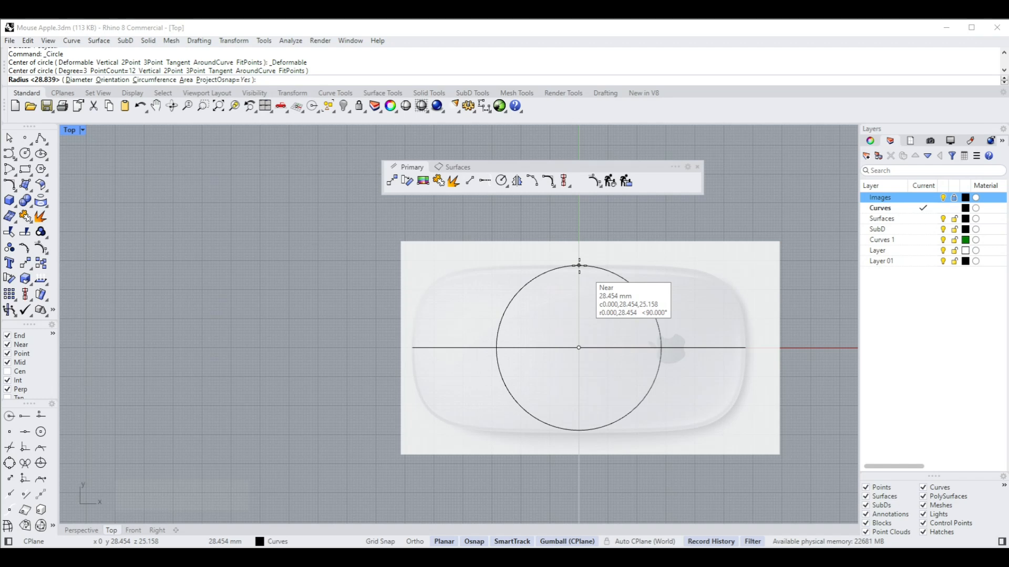
{"action": "left_click", "coordinate": [579, 265]}
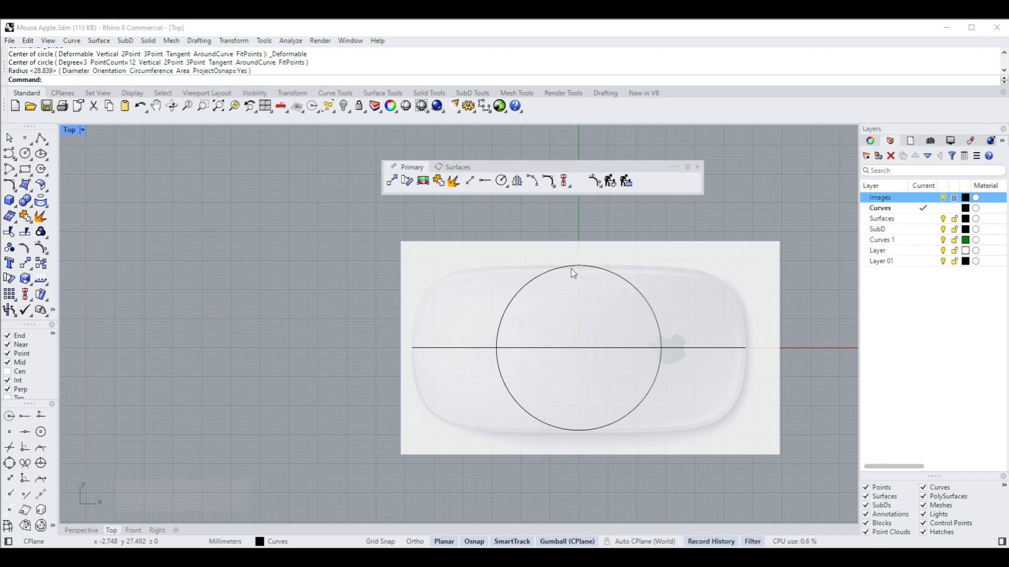
{"action": "left_click", "coordinate": [599, 269]}
{"action": "key", "text": "Delete"}
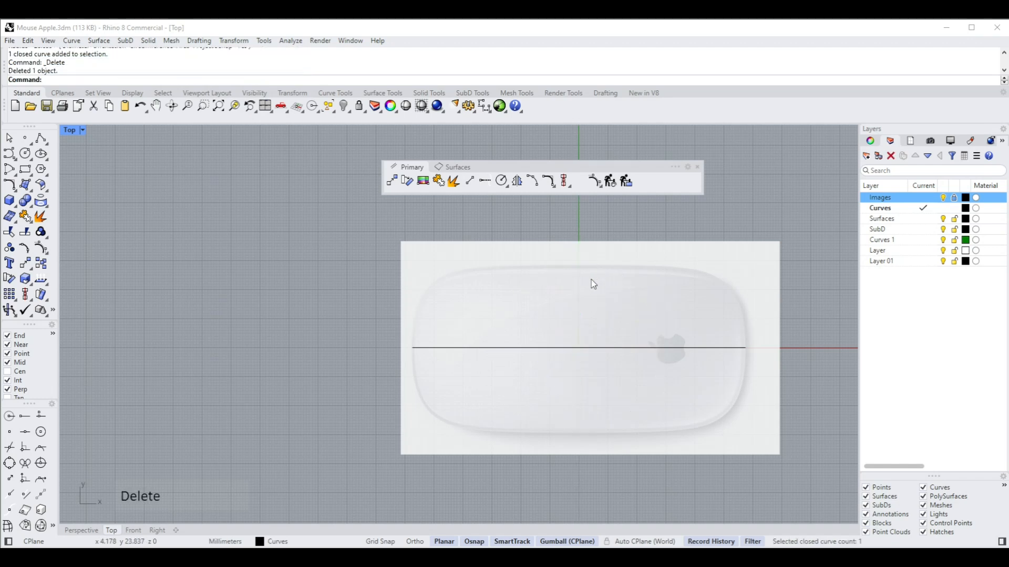
{"action": "right_click", "coordinate": [591, 280]}
{"action": "left_click", "coordinate": [579, 347]}
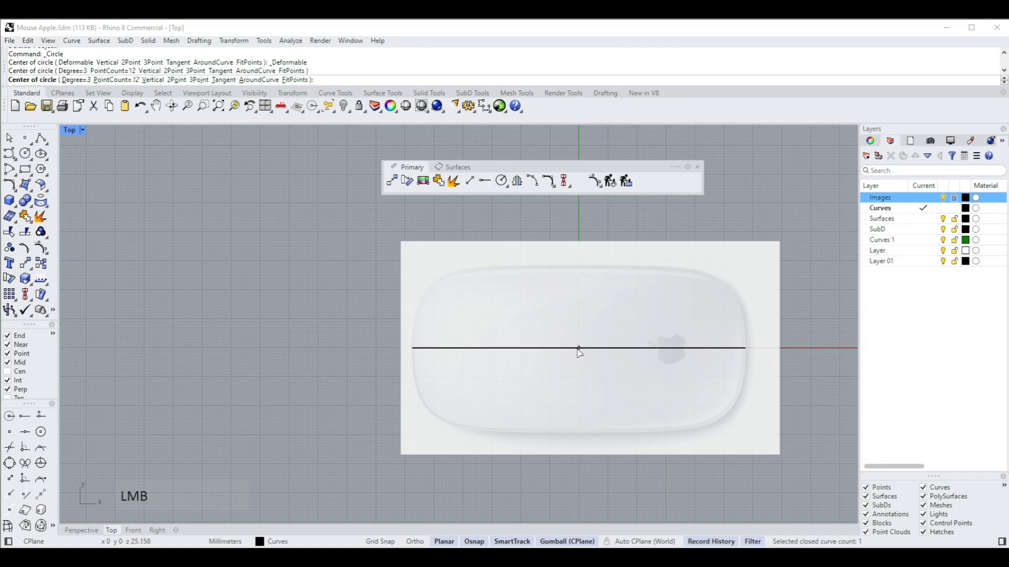
{"action": "key", "text": "Escape"}
Start a deformable circle, try degree 5, and set the degree back to 3
{"action": "right_click", "coordinate": [586, 301]}
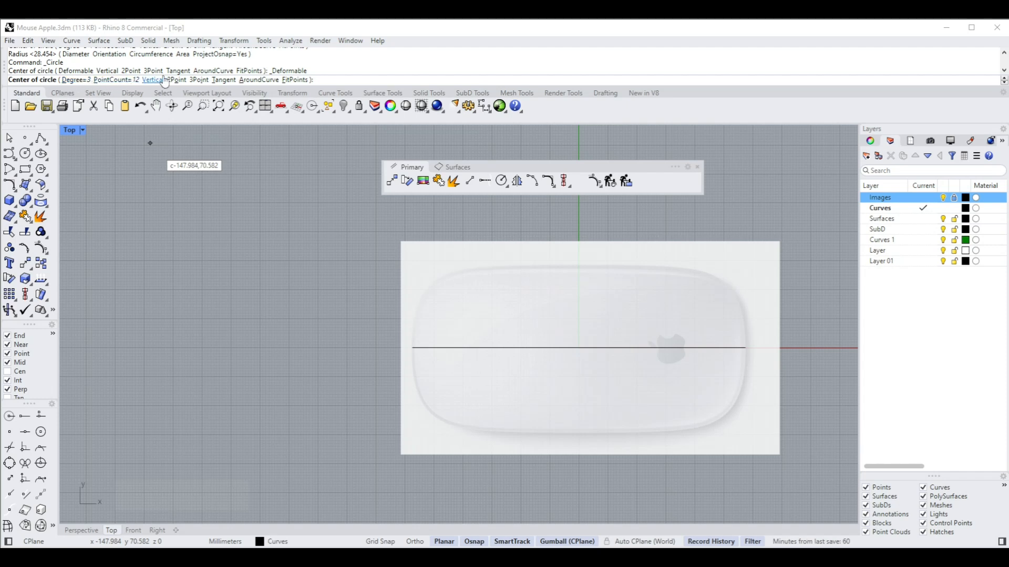
{"action": "left_click", "coordinate": [83, 82]}
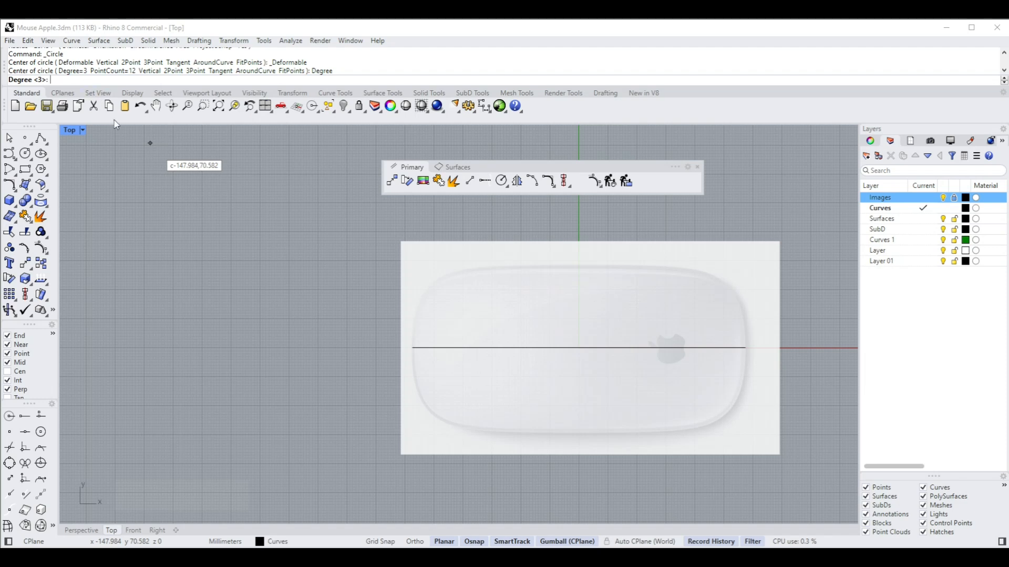
{"action": "type", "text": "5"}
{"action": "key", "text": "Return"}
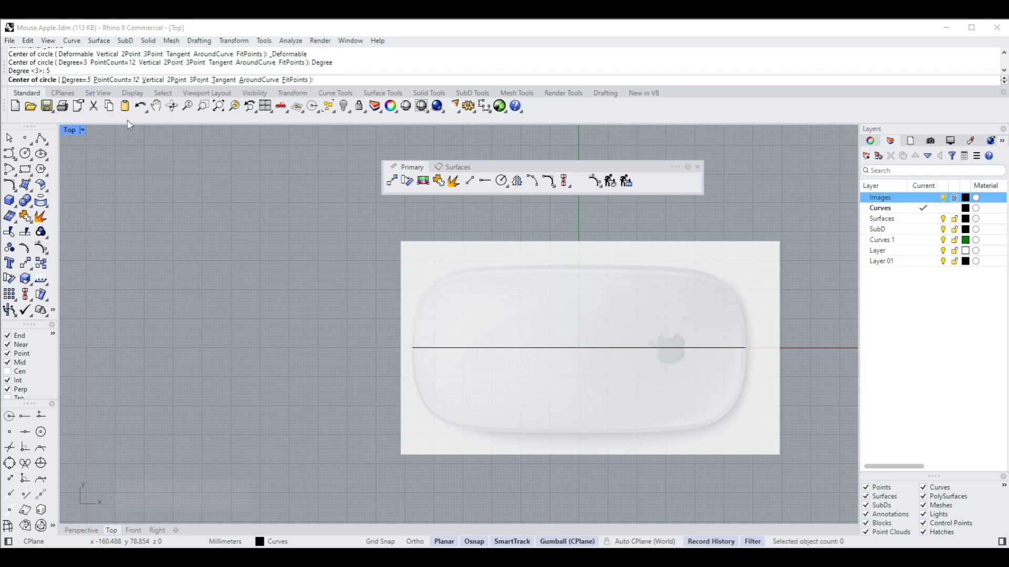
{"action": "left_click", "coordinate": [71, 80]}
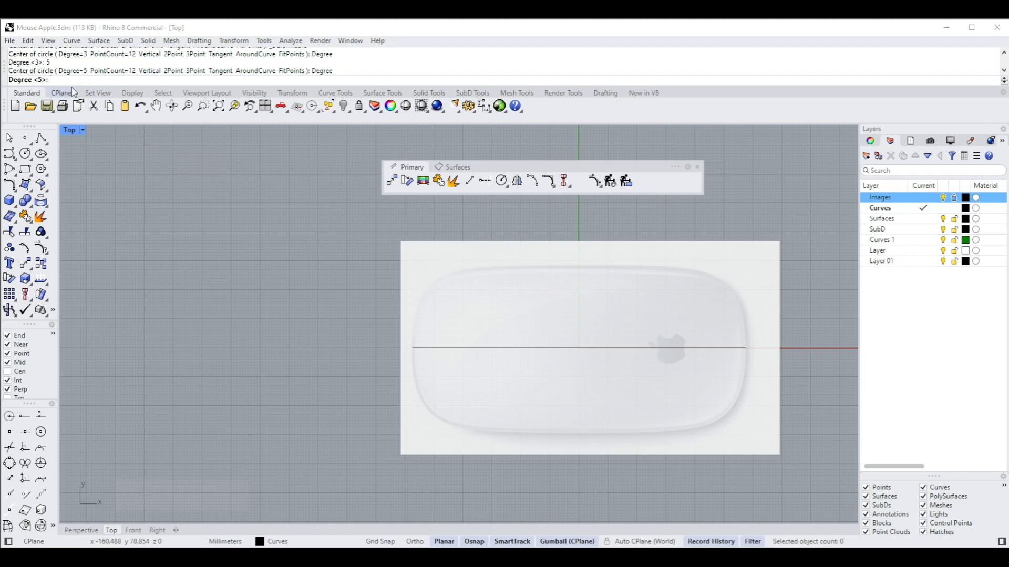
{"action": "type", "text": "3"}
{"action": "key", "text": "Return"}
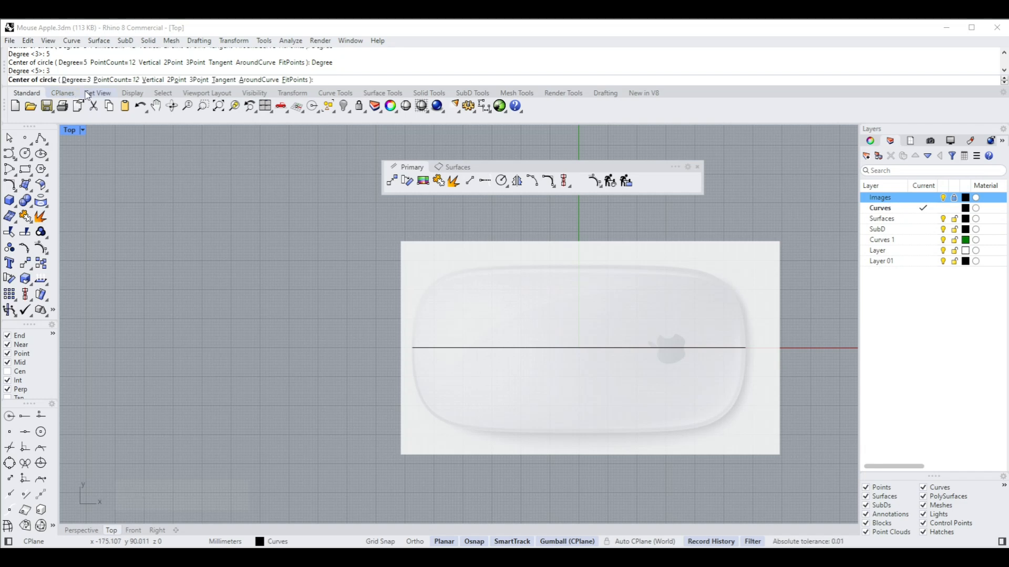
Try a point count of 10 for the circle and set it back to 12
{"action": "left_click", "coordinate": [116, 80]}
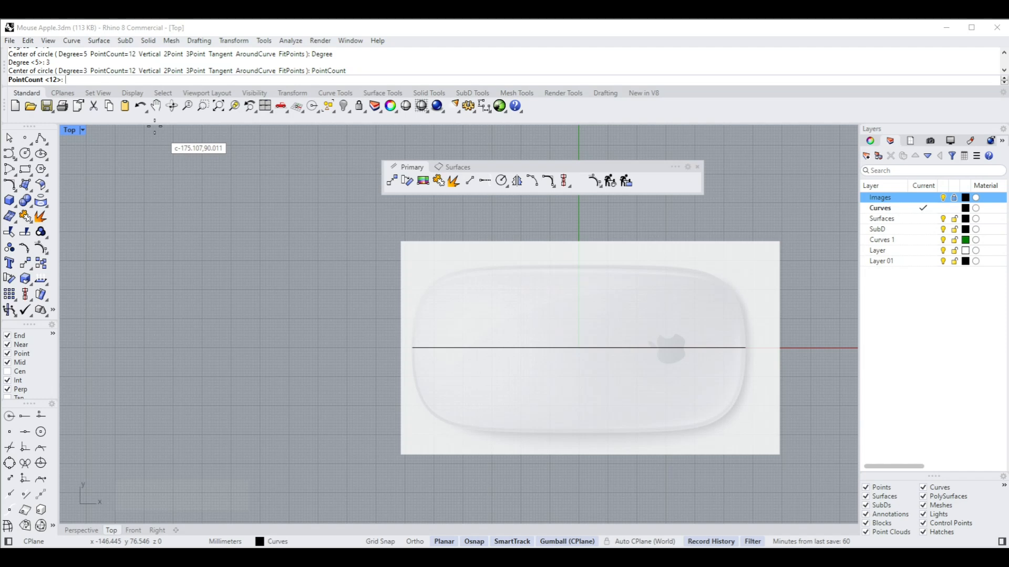
{"action": "key", "text": "Return"}
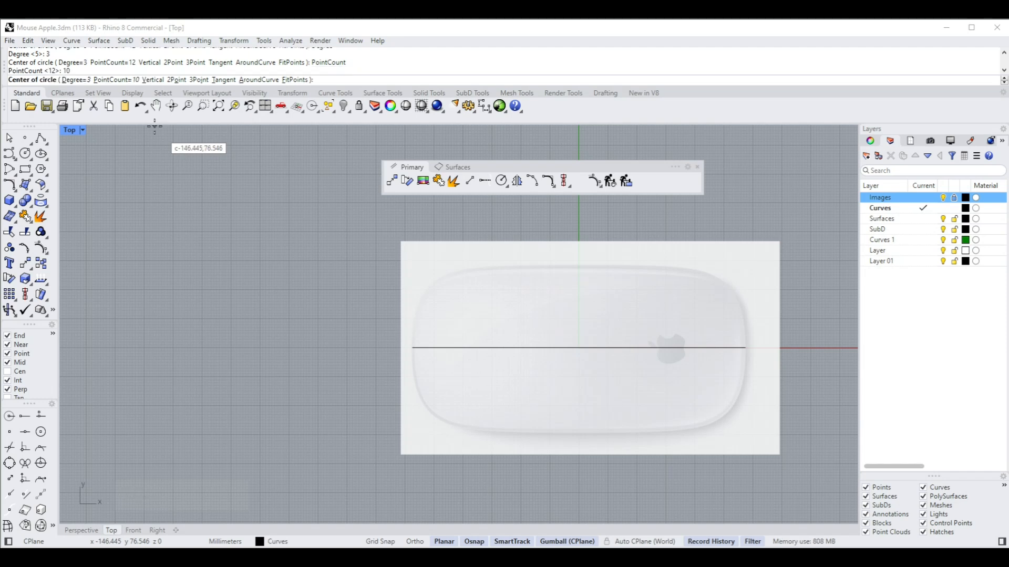
{"action": "left_click", "coordinate": [113, 80]}
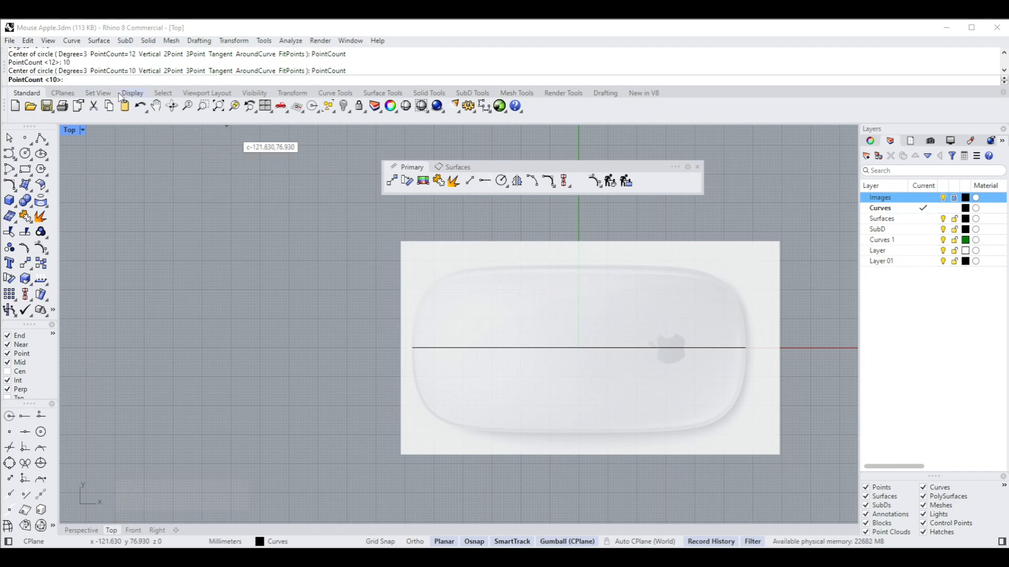
{"action": "type", "text": "12"}
{"action": "key", "text": "Return"}
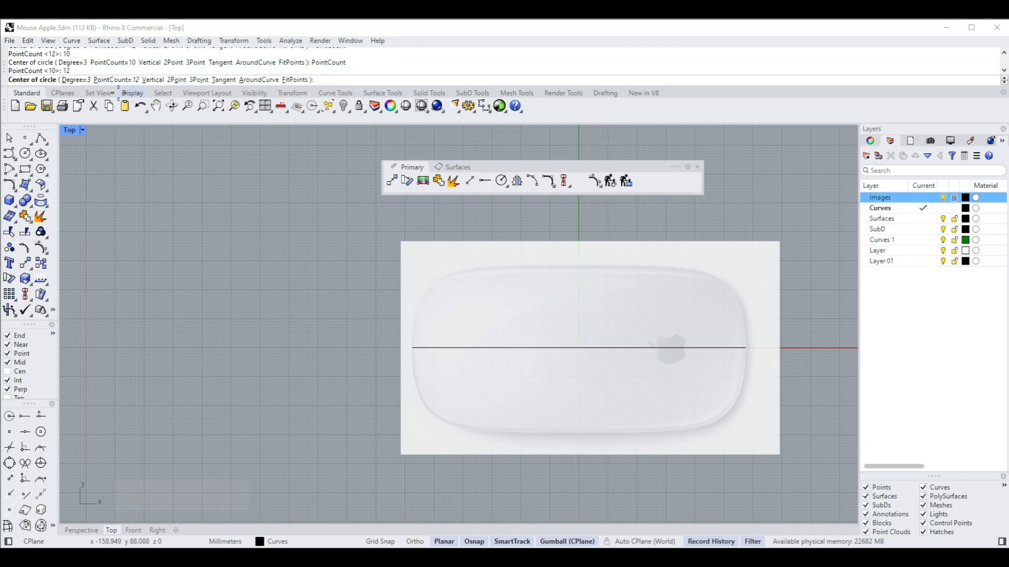
Draw the circle from the line's midpoint straight up to the mouse's upper edge, about 28 mm in radius, and select it
{"action": "left_click", "coordinate": [578, 348]}
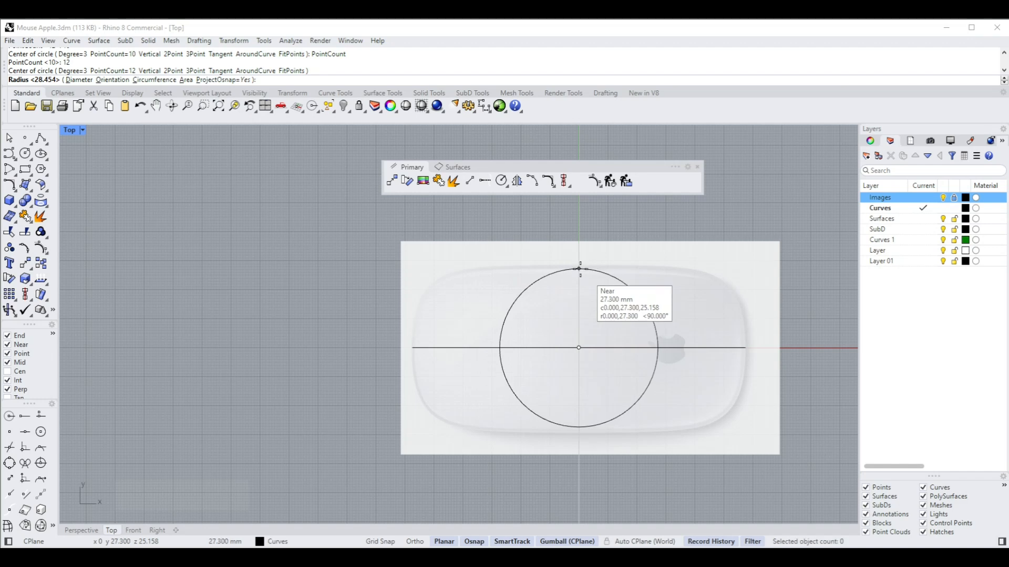
{"action": "left_click", "coordinate": [580, 268]}
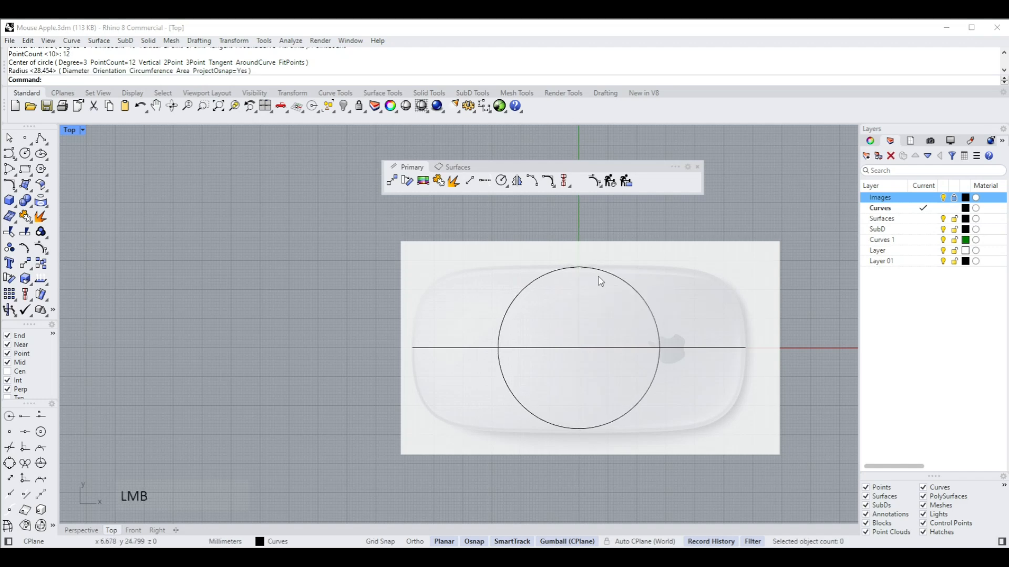
{"action": "left_click", "coordinate": [607, 277]}
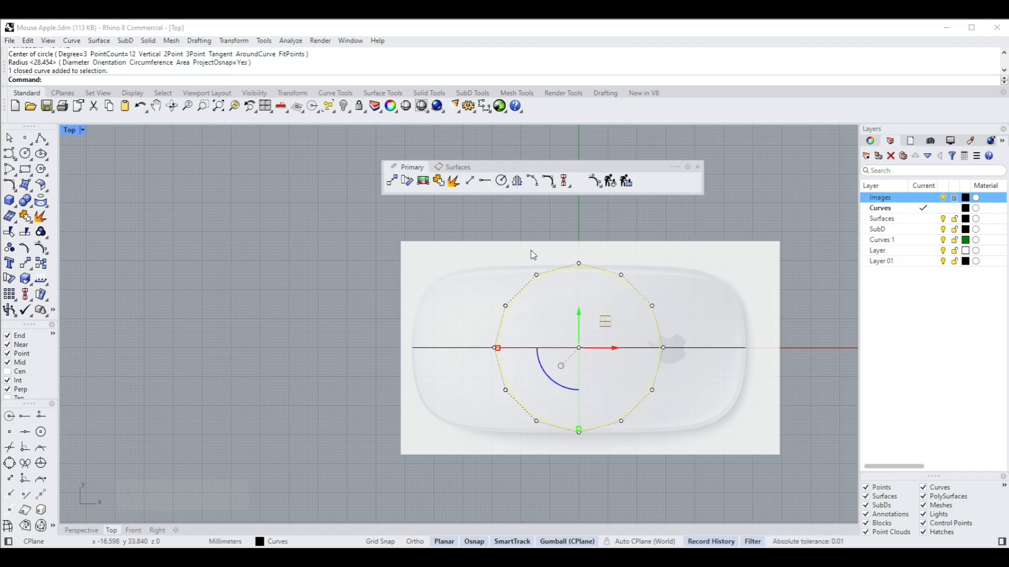
Try moving the circle's uppermost control point down into the shape, and undo the move
{"action": "left_click_drag", "start_coordinate": [567, 214], "coordinate": [590, 272]}
{"action": "left_click_drag", "start_coordinate": [578, 229], "coordinate": [579, 272]}
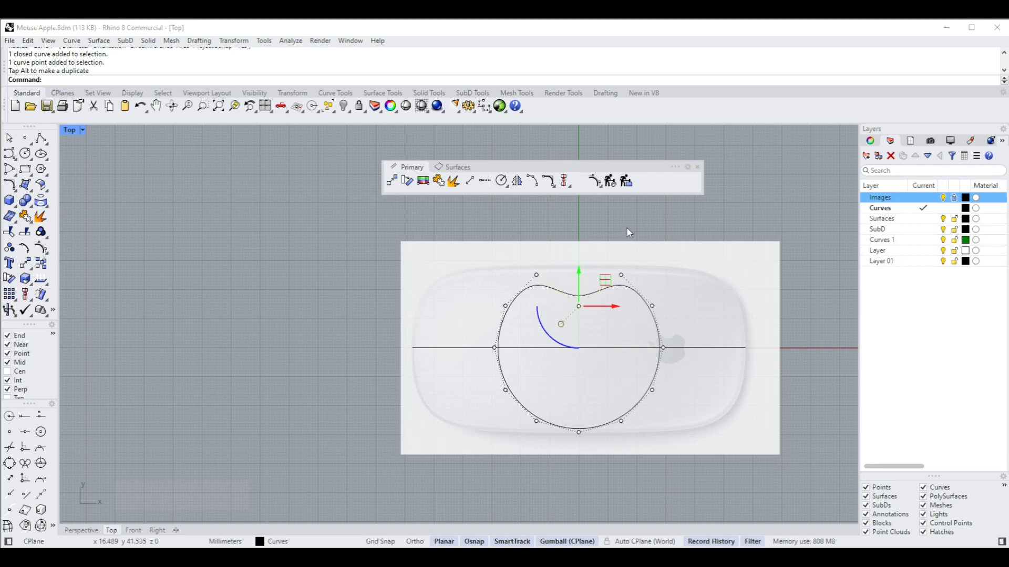
{"action": "key", "text": "ctrl+z"}
Turn on the circle's control points so they stay displayed without the curve being selected
{"action": "left_click", "coordinate": [604, 233]}
{"action": "left_click", "coordinate": [596, 271]}
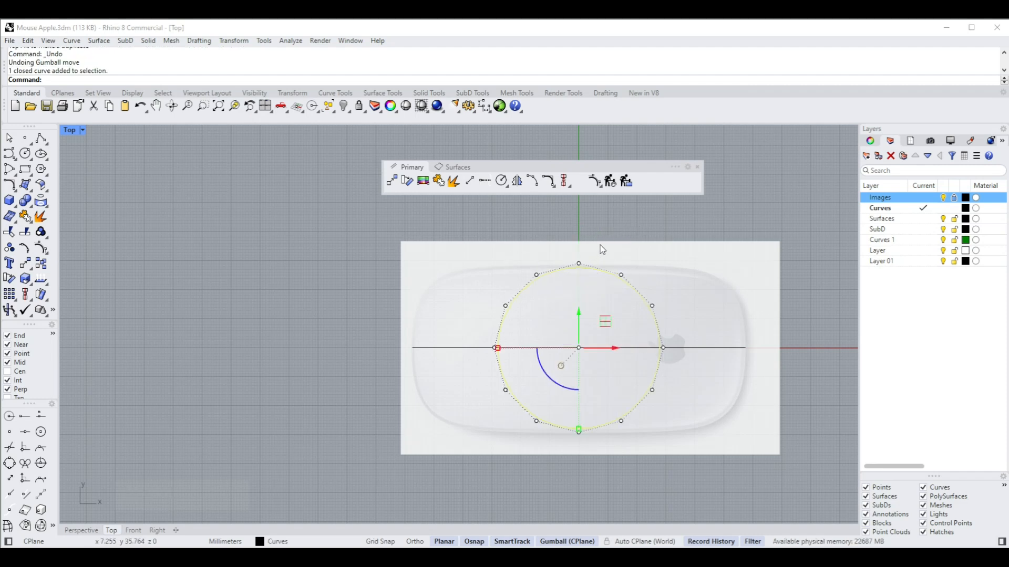
{"action": "left_click", "coordinate": [594, 181]}
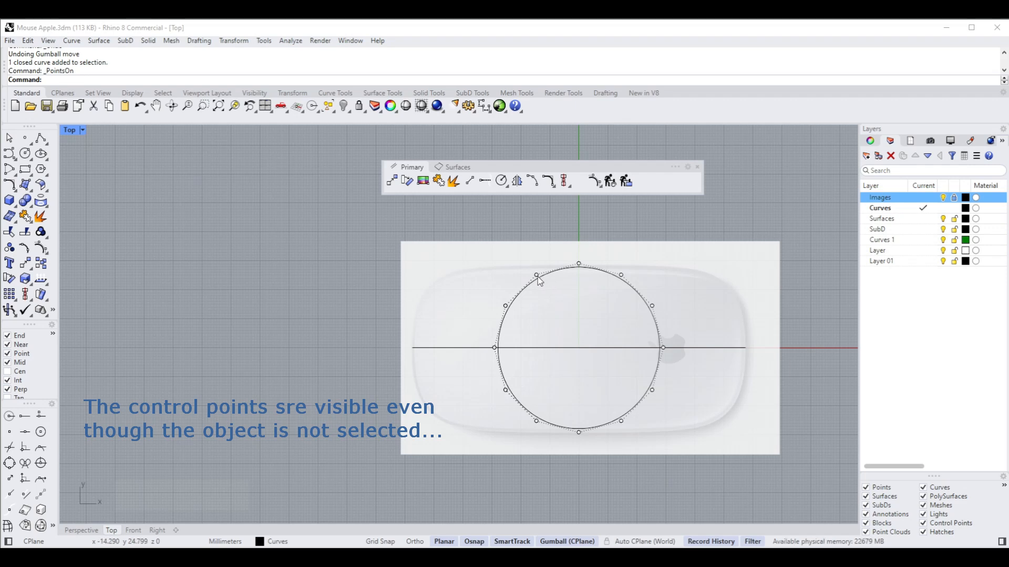
Try moving the two control points just left of the circle's top and bottom outward to the left, and undo the move
{"action": "left_click_drag", "start_coordinate": [530, 221], "coordinate": [539, 454]}
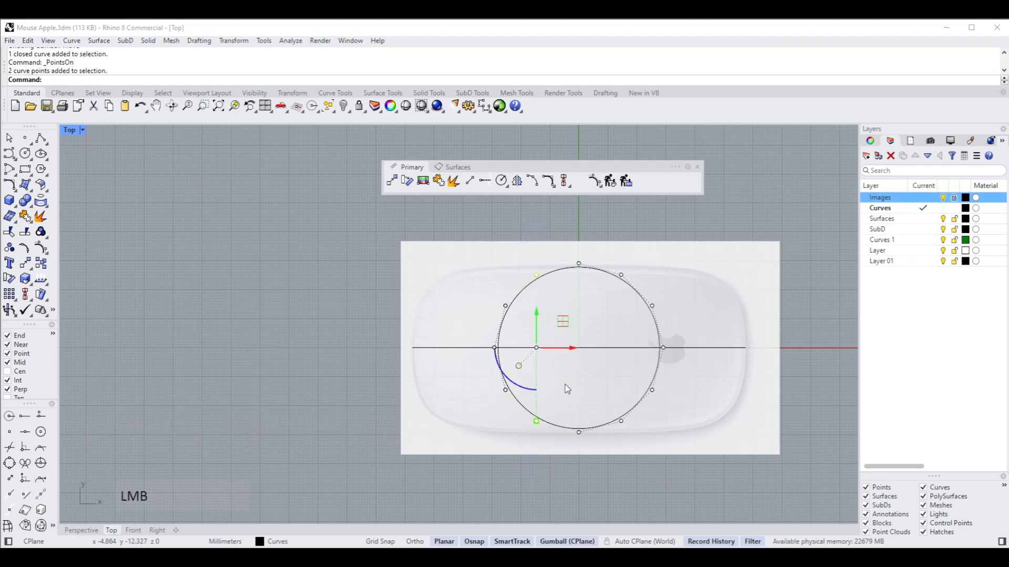
{"action": "left_click_drag", "start_coordinate": [572, 351], "coordinate": [503, 349]}
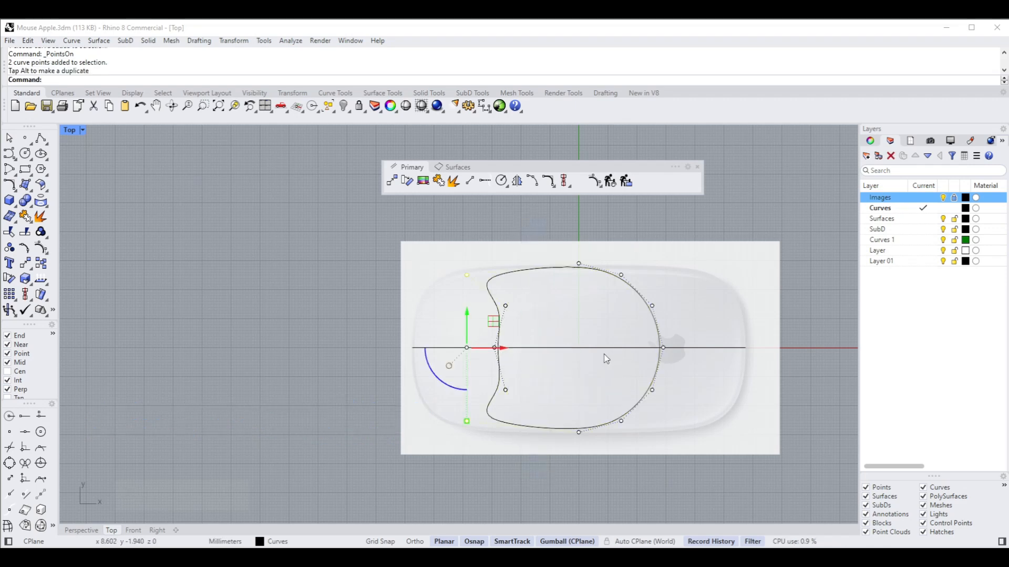
{"action": "key", "text": "ctrl+z"}
{"action": "left_click", "coordinate": [566, 258]}
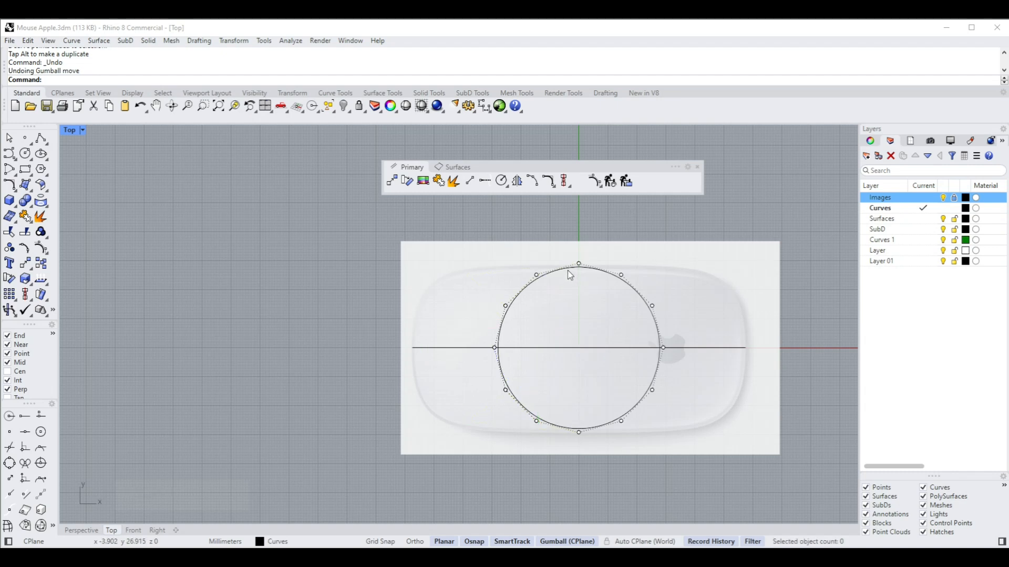
Scale the circle lengthwise to the ends of the centre line and slightly widen it to the mouse's long edges
{"action": "left_click", "coordinate": [568, 271]}
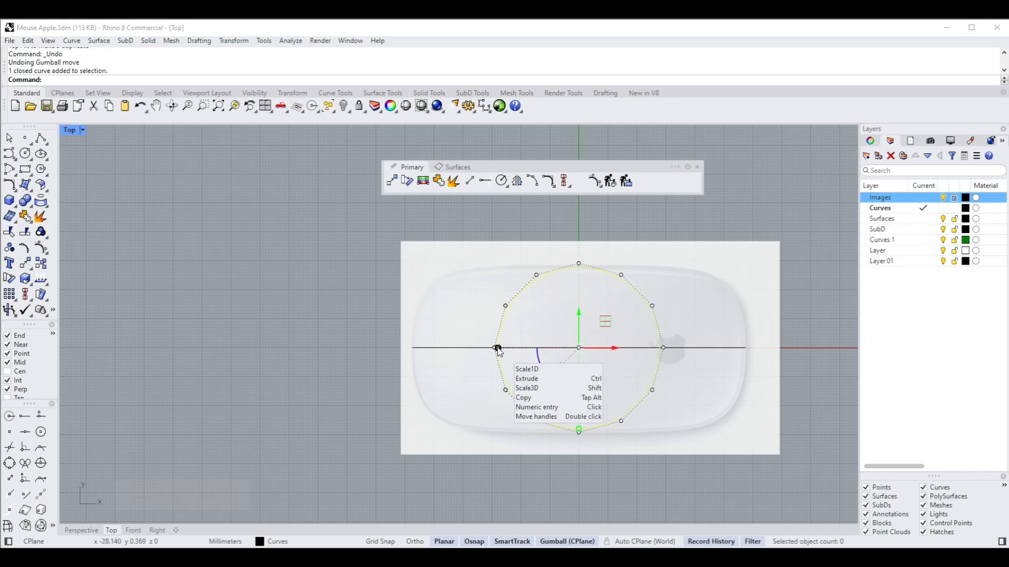
{"action": "left_click_drag", "start_coordinate": [499, 349], "coordinate": [415, 354]}
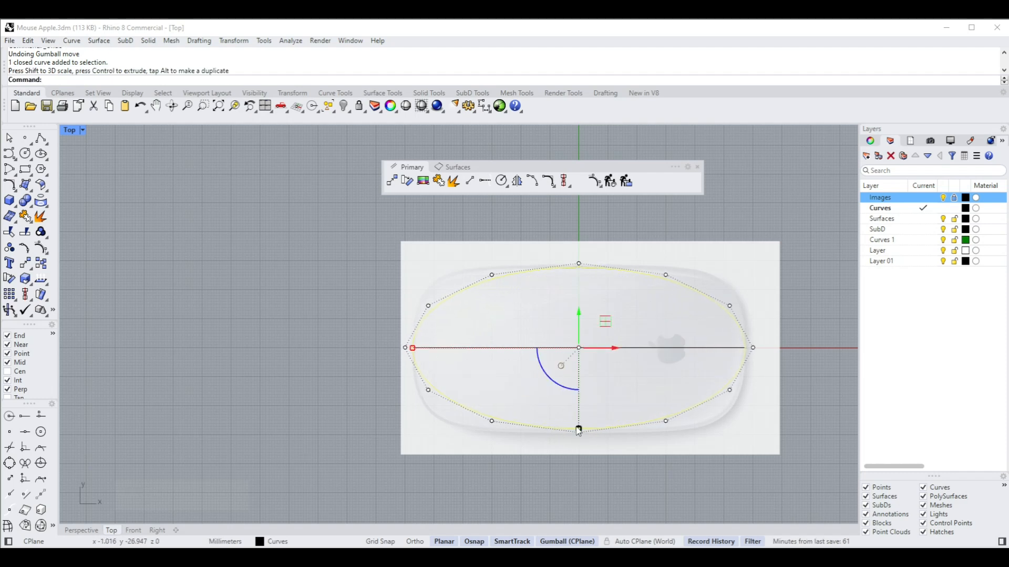
{"action": "left_click_drag", "start_coordinate": [579, 430], "coordinate": [579, 431]}
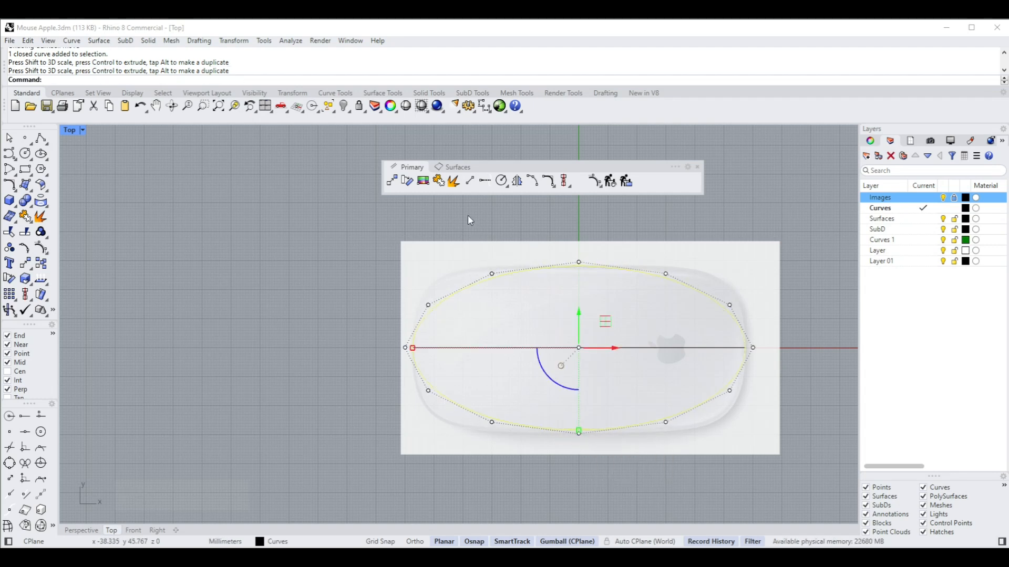
{"action": "left_click", "coordinate": [484, 235]}
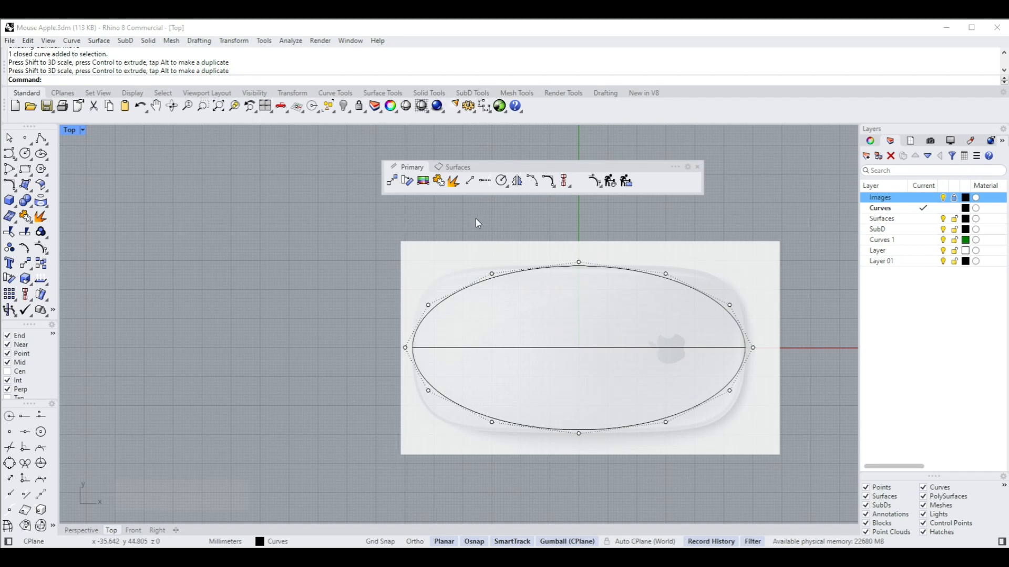
Scale the four control points beside the curve's top and bottom middle points outward, both lengthwise and widthwise, toward the mouse's corners
{"action": "left_click_drag", "start_coordinate": [472, 226], "coordinate": [514, 471]}
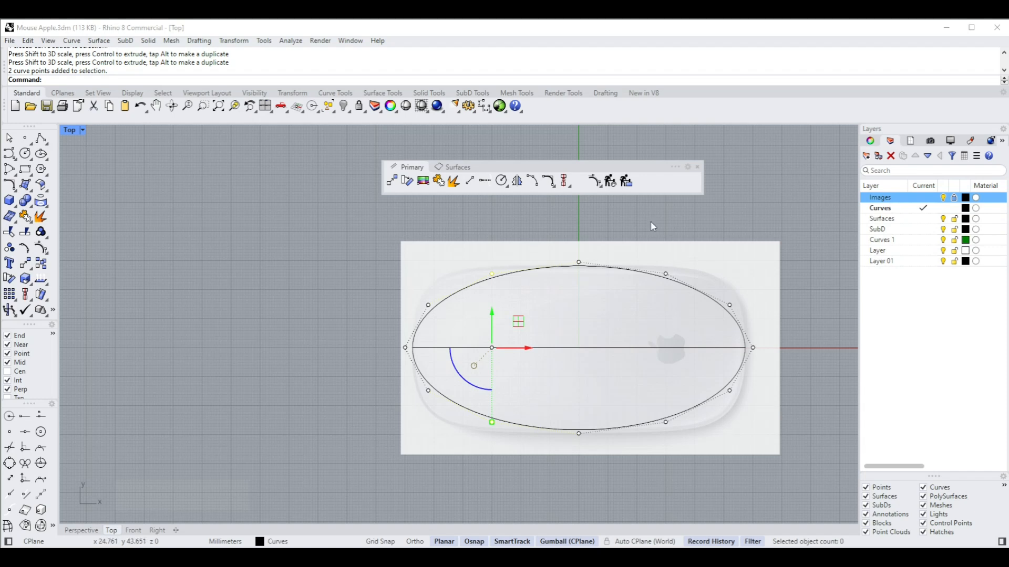
{"action": "left_click_drag", "start_coordinate": [649, 220], "coordinate": [680, 476], "text": "shift"}
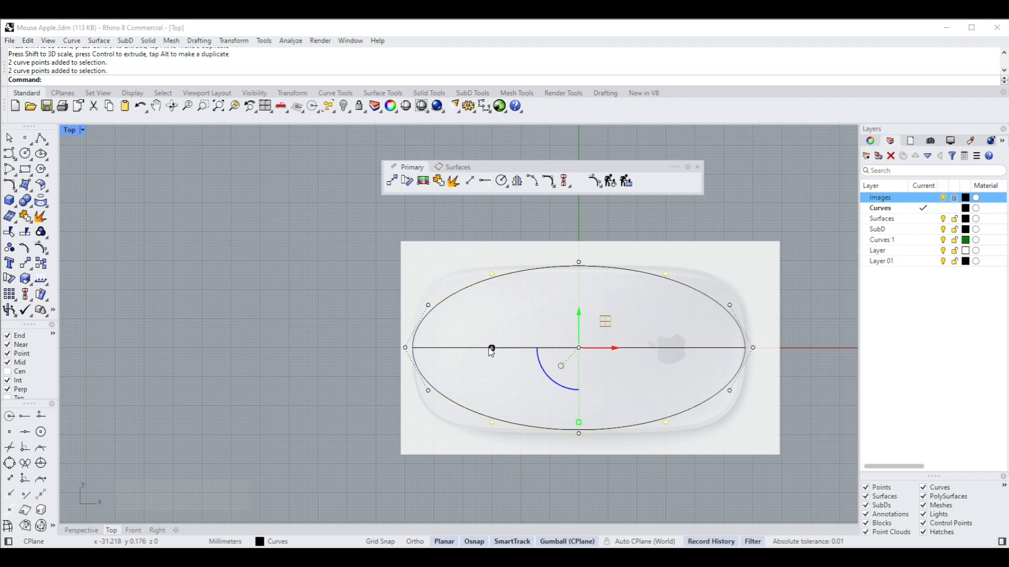
{"action": "left_click_drag", "start_coordinate": [492, 349], "coordinate": [463, 349]}
{"action": "left_click_drag", "start_coordinate": [580, 424], "coordinate": [580, 435]}
{"action": "left_click", "coordinate": [437, 273]}
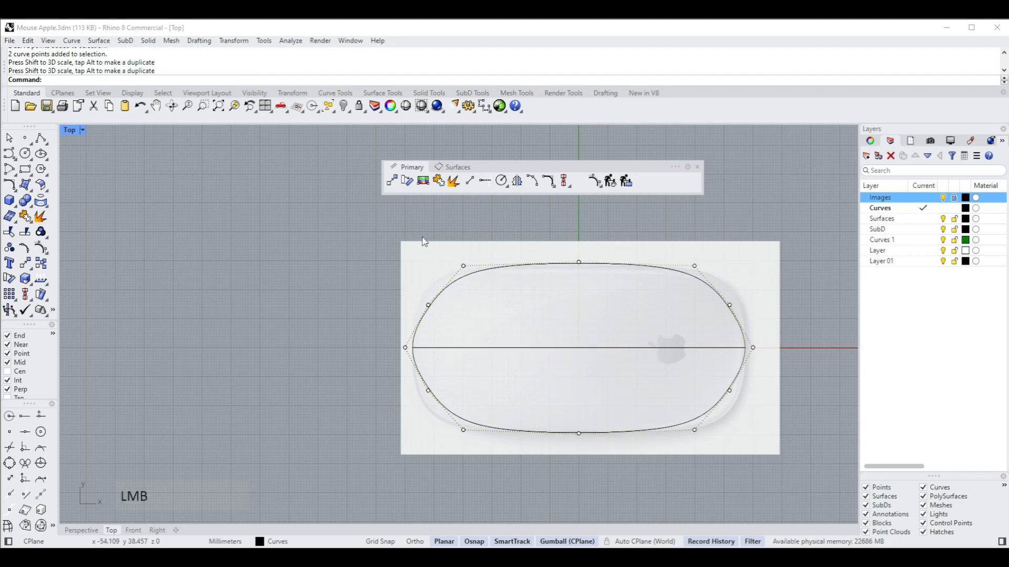
Scale the four control points nearest the curve's two ends outward, slightly lengthwise and more widthwise, to follow the mouse's rounded corners
{"action": "left_click_drag", "start_coordinate": [417, 227], "coordinate": [434, 426]}
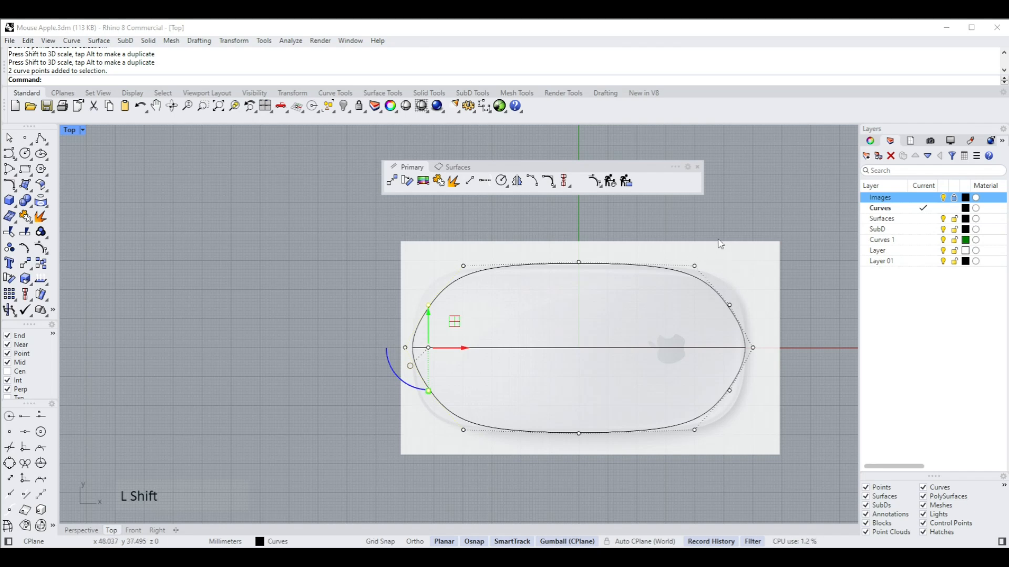
{"action": "left_click_drag", "start_coordinate": [720, 235], "coordinate": [750, 432], "text": "shift"}
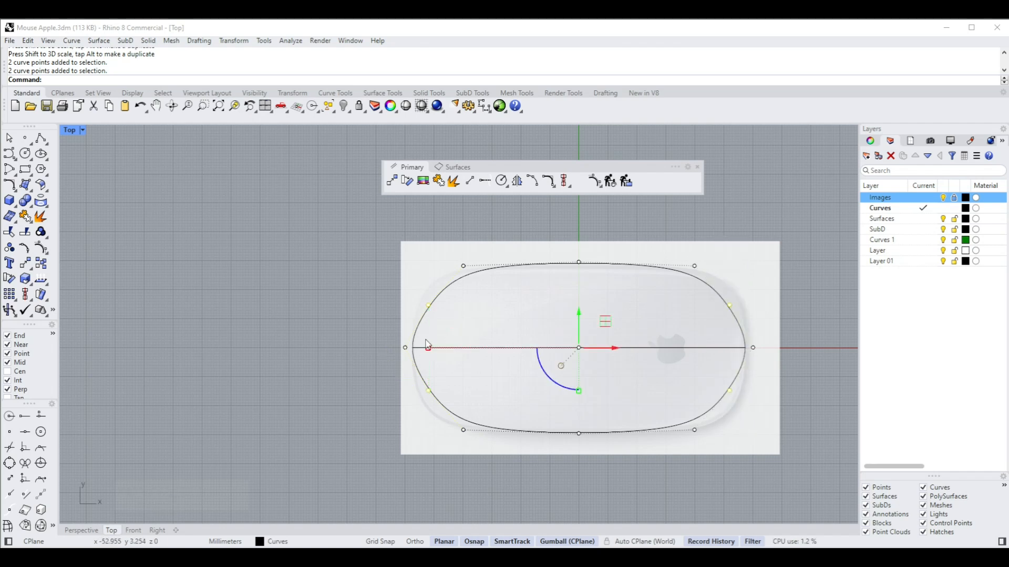
{"action": "left_click_drag", "start_coordinate": [428, 348], "coordinate": [419, 346]}
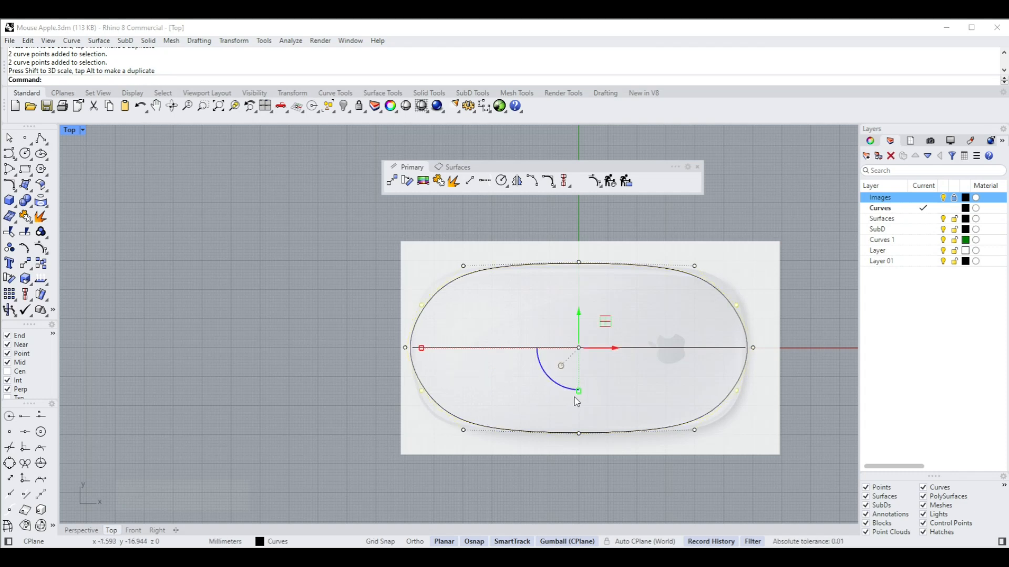
{"action": "left_click_drag", "start_coordinate": [578, 395], "coordinate": [582, 416]}
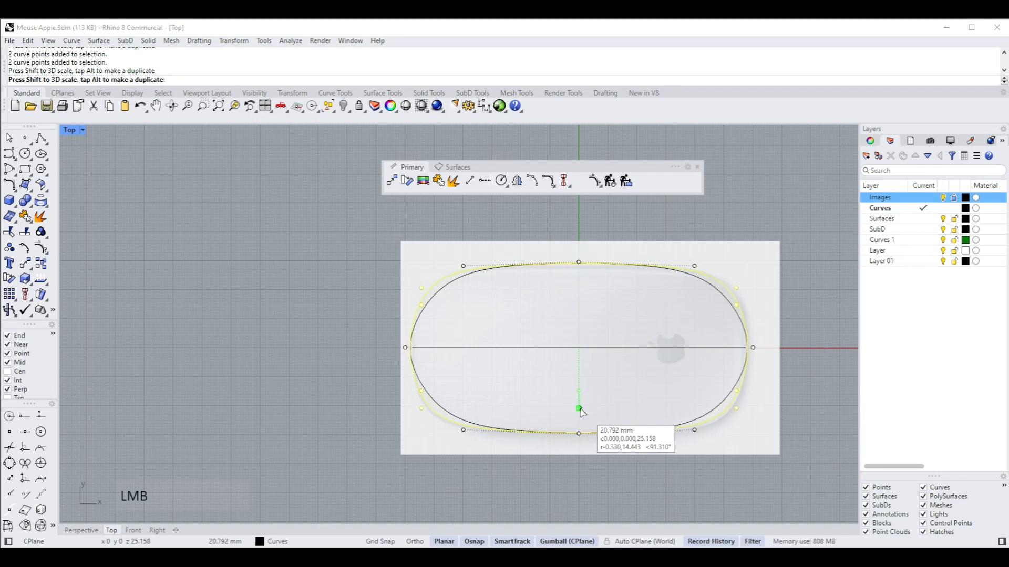
{"action": "left_click_drag", "start_coordinate": [583, 415], "coordinate": [581, 415]}
Refine the widthwise spread of the four corner control points so the curve matches the mouse's corners more closely
{"action": "scroll", "coordinate": [614, 345], "scroll_direction": "up", "scroll_amount": 1}
{"action": "scroll", "coordinate": [614, 345], "scroll_direction": "down", "scroll_amount": 1}
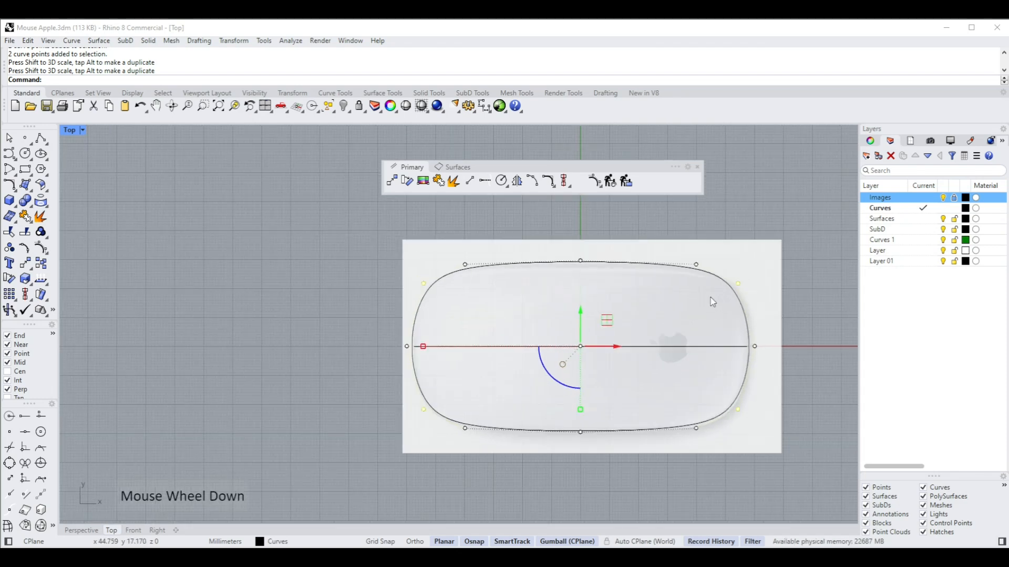
{"action": "scroll", "coordinate": [465, 267], "scroll_direction": "up", "scroll_amount": 1}
{"action": "scroll", "coordinate": [572, 281], "scroll_direction": "down", "scroll_amount": 1}
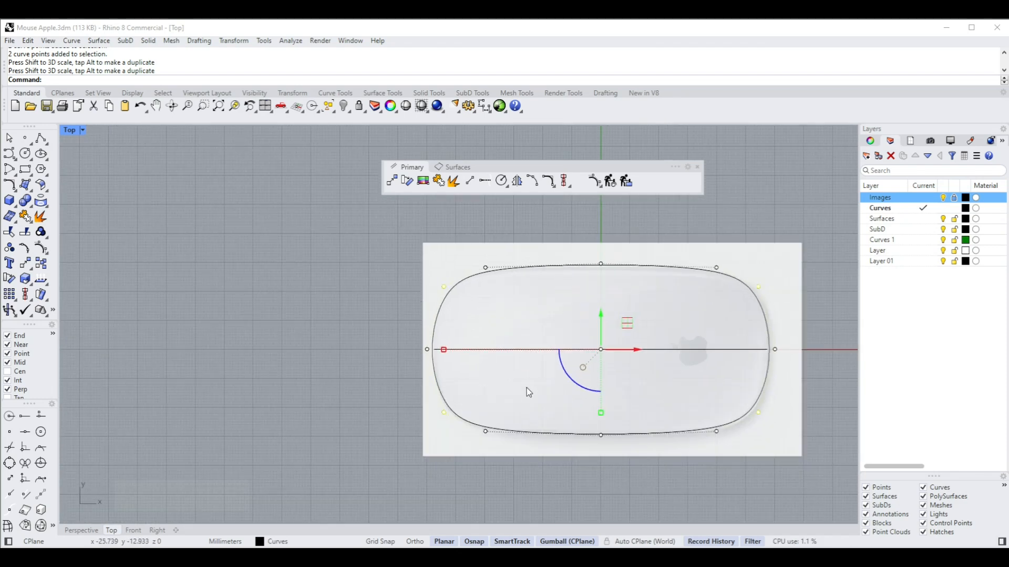
{"action": "scroll", "coordinate": [526, 415], "scroll_direction": "up", "scroll_amount": 1}
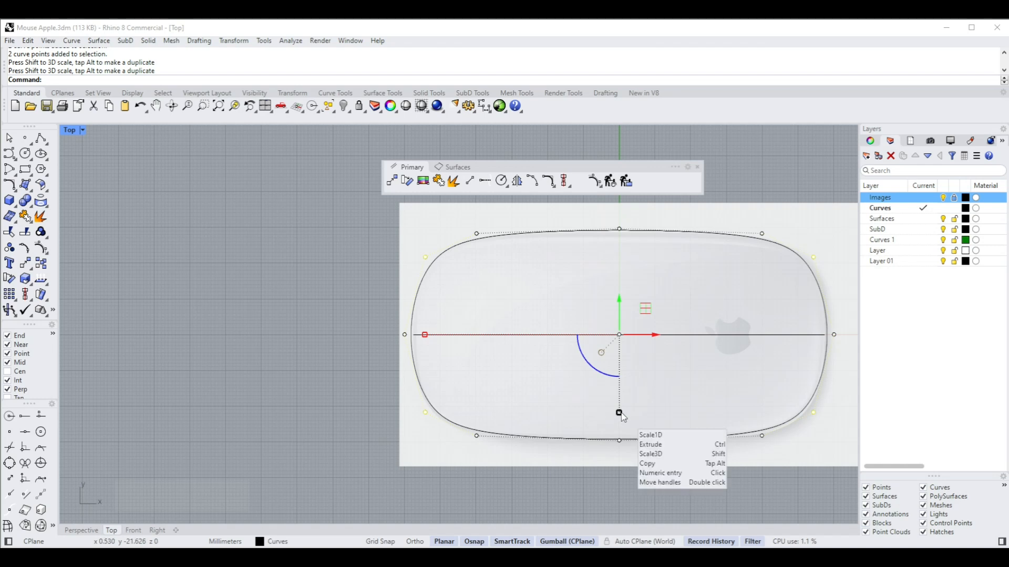
{"action": "left_click_drag", "start_coordinate": [619, 413], "coordinate": [620, 412]}
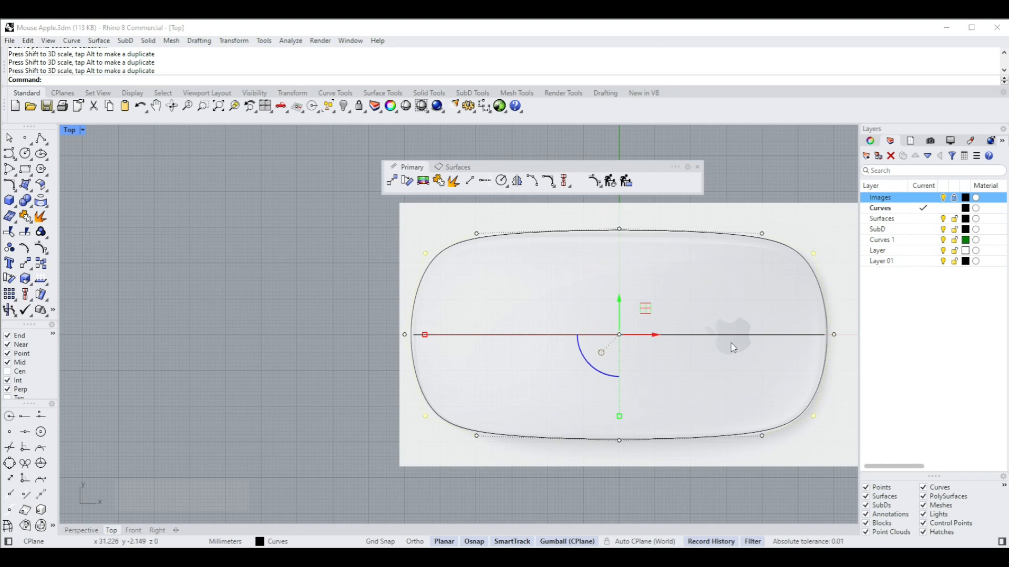
Scale the control points at the curve's two ends slightly inward lengthwise, leaving the centre line out of the selection
{"action": "left_click_drag", "start_coordinate": [362, 310], "coordinate": [843, 363]}
{"action": "key", "text": "ctrl"}
{"action": "key", "text": "ctrl"}
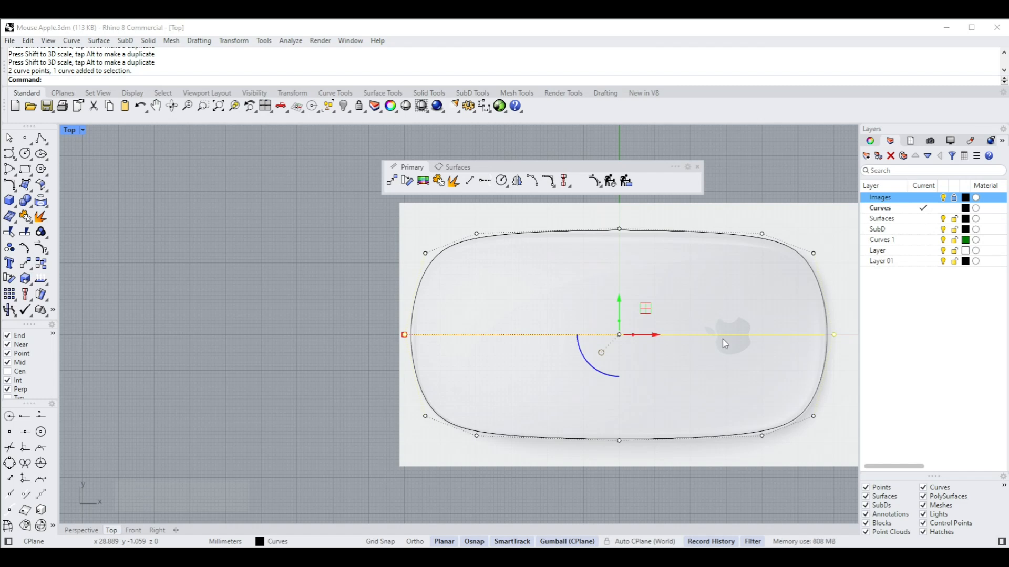
{"action": "left_click", "coordinate": [723, 336], "text": "ctrl"}
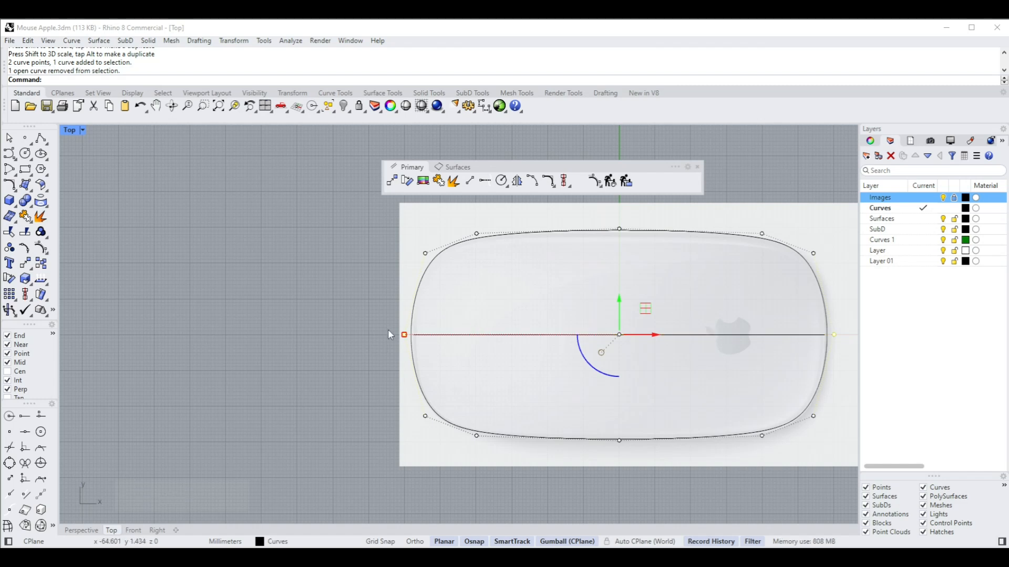
{"action": "scroll", "coordinate": [409, 337], "scroll_direction": "up", "scroll_amount": 2}
{"action": "left_click_drag", "start_coordinate": [409, 337], "coordinate": [412, 337]}
{"action": "scroll", "coordinate": [580, 286], "scroll_direction": "down", "scroll_amount": 3}
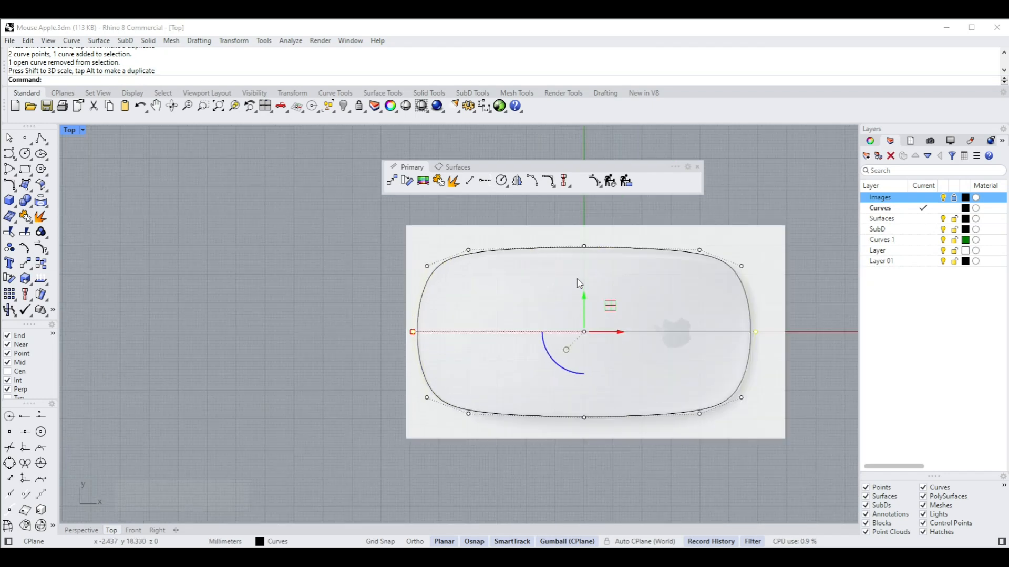
Scale the middle control points of the curve's two long edges slightly inward widthwise to match the mouse outline
{"action": "scroll", "coordinate": [593, 255], "scroll_direction": "up", "scroll_amount": 1}
{"action": "left_click_drag", "start_coordinate": [585, 207], "coordinate": [560, 510]}
{"action": "scroll", "coordinate": [578, 456], "scroll_direction": "up", "scroll_amount": 4}
{"action": "left_click_drag", "start_coordinate": [583, 459], "coordinate": [586, 457]}
{"action": "left_click", "coordinate": [494, 498]}
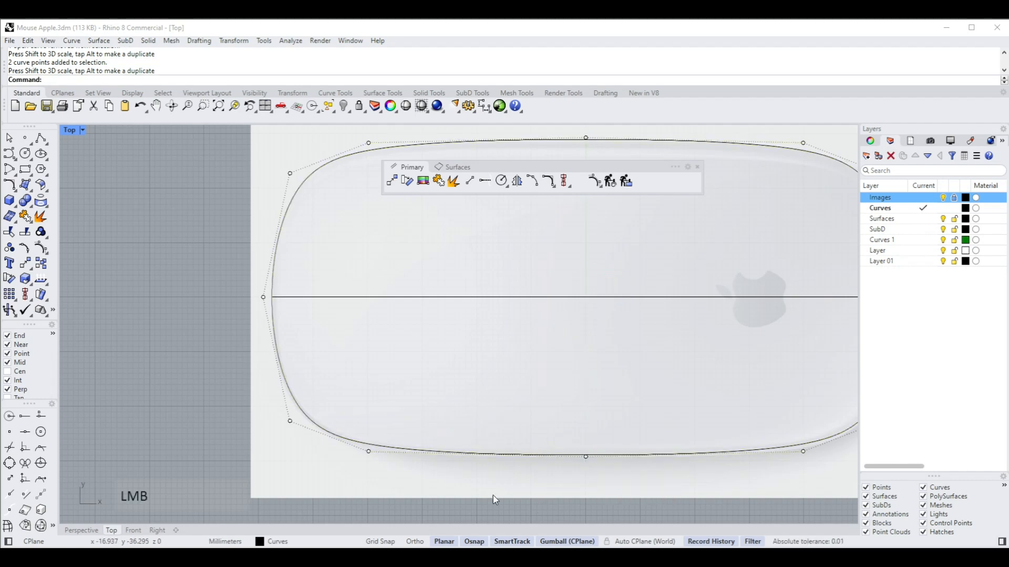
Try to flatten the three control points along the mouse's lower long edge by scaling them widthwise to 0
{"action": "left_click_drag", "start_coordinate": [236, 444], "coordinate": [830, 528]}
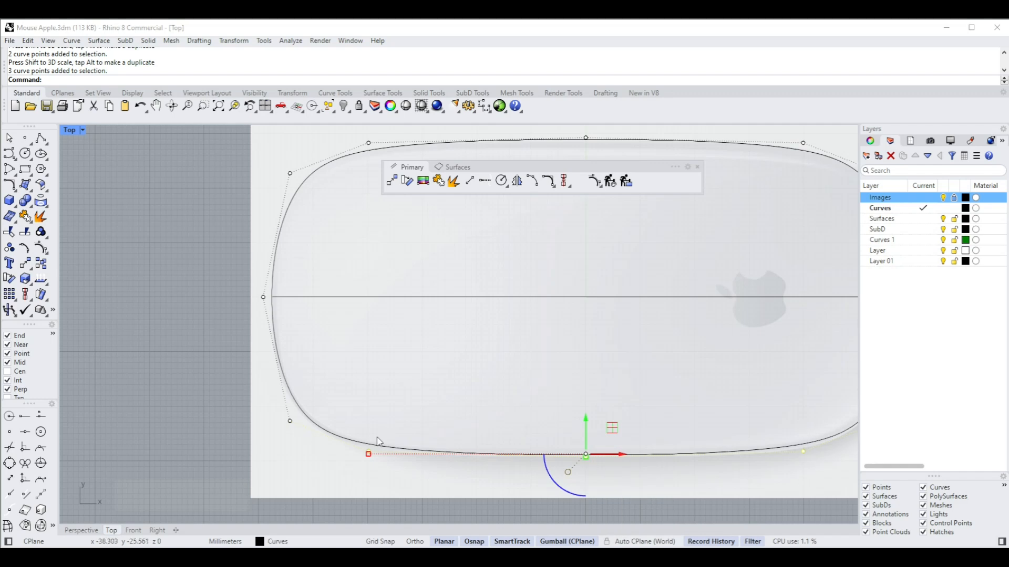
{"action": "left_click", "coordinate": [586, 457]}
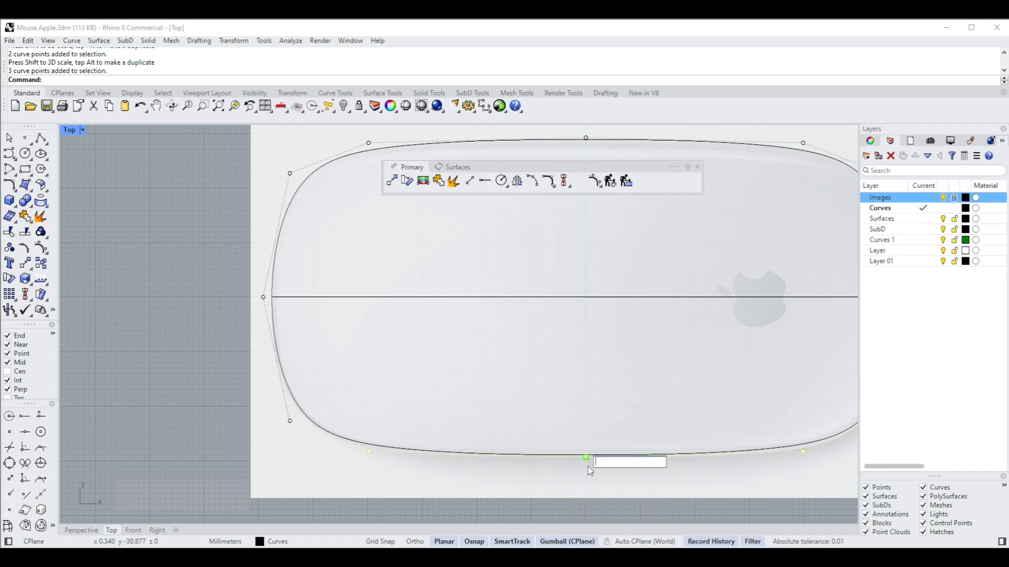
{"action": "type", "text": "0"}
{"action": "key", "text": "Return"}
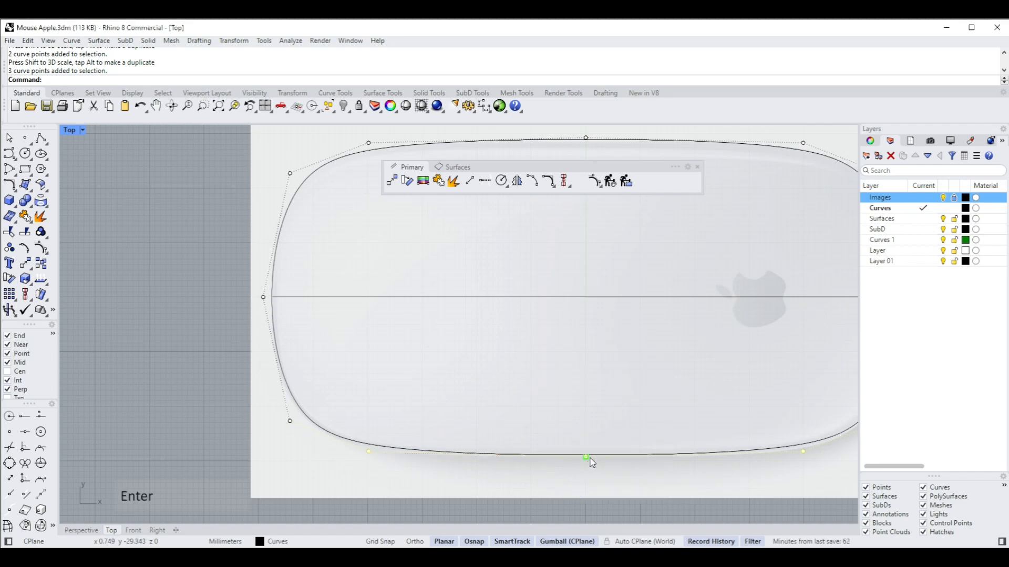
Try to flatten the three control points along the upper long edge widthwise, and undo the flattening of both edges
{"action": "scroll", "coordinate": [589, 471], "scroll_direction": "down", "scroll_amount": 3}
{"action": "scroll", "coordinate": [518, 270], "scroll_direction": "up", "scroll_amount": 2}
{"action": "left_click_drag", "start_coordinate": [407, 231], "coordinate": [818, 351]}
{"action": "scroll", "coordinate": [623, 312], "scroll_direction": "up", "scroll_amount": 2}
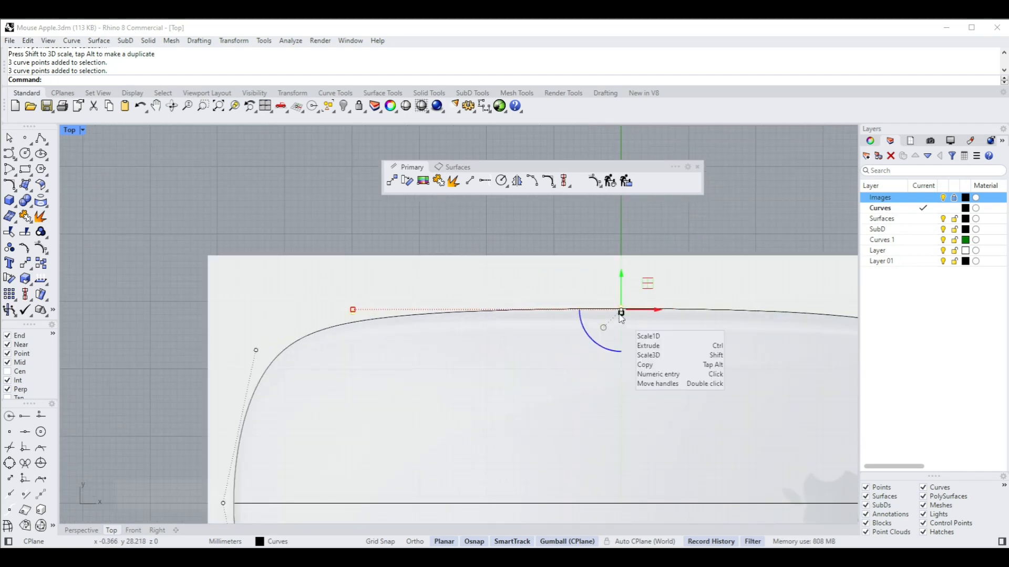
{"action": "left_click_drag", "start_coordinate": [621, 315], "coordinate": [623, 312]}
{"action": "scroll", "coordinate": [621, 313], "scroll_direction": "down", "scroll_amount": 4}
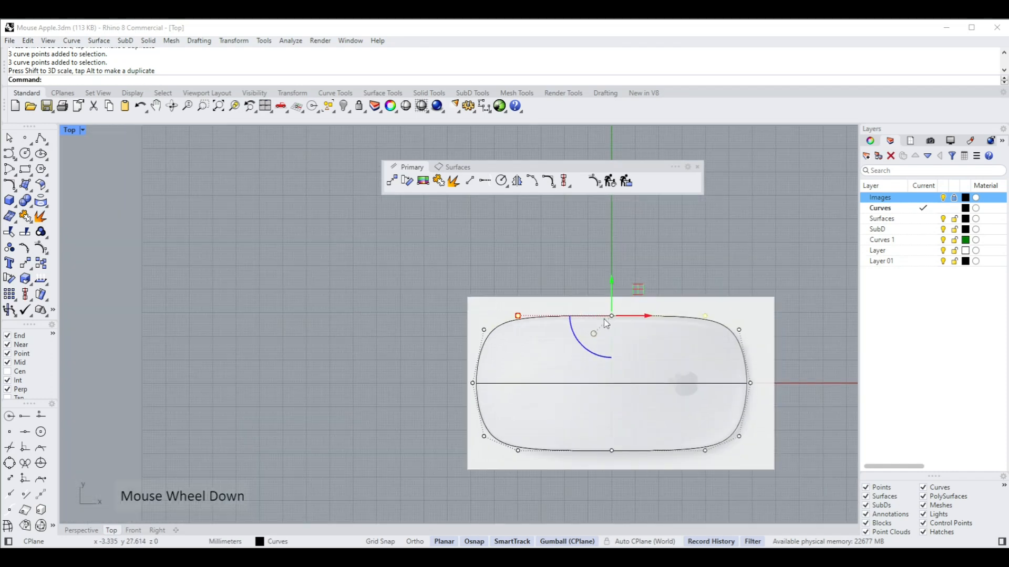
{"action": "left_click", "coordinate": [822, 350]}
{"action": "scroll", "coordinate": [741, 369], "scroll_direction": "up", "scroll_amount": 1}
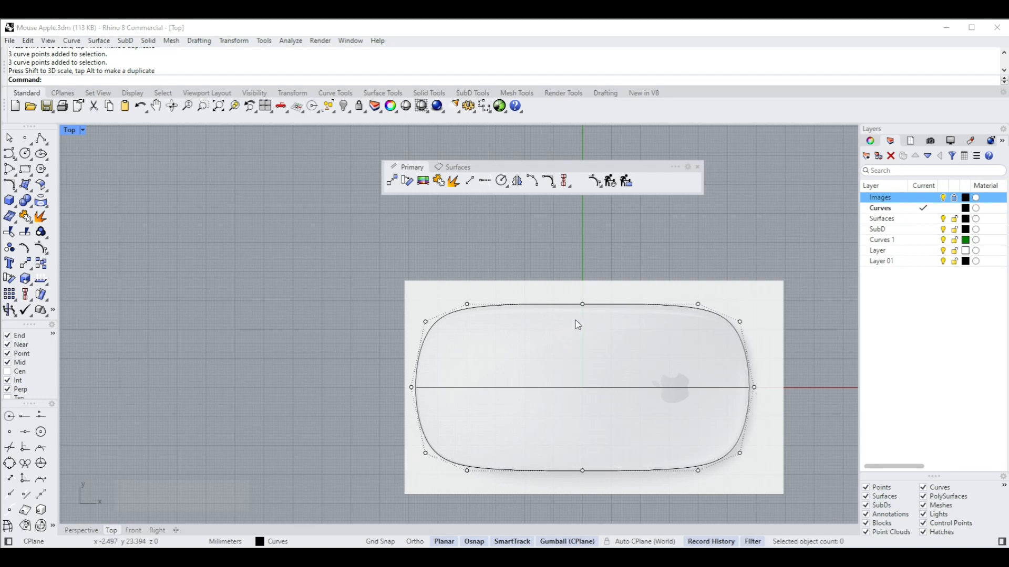
{"action": "key", "text": "ctrl+z"}
{"action": "key", "text": "ctrl+z"}
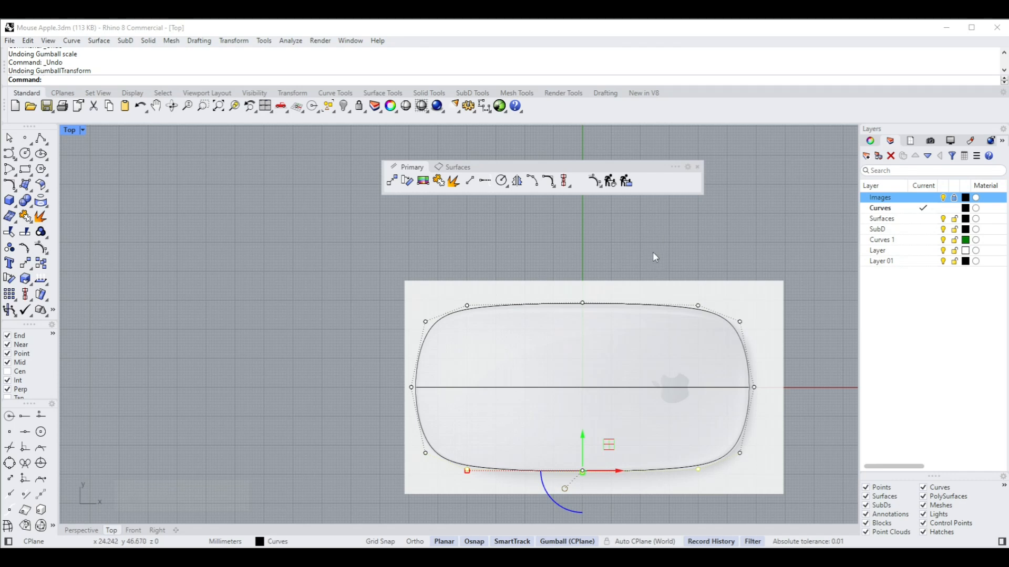
Scale the four control points flanking the long edges' middle points slightly inward widthwise to follow the mouse outline
{"action": "left_click_drag", "start_coordinate": [455, 256], "coordinate": [494, 472]}
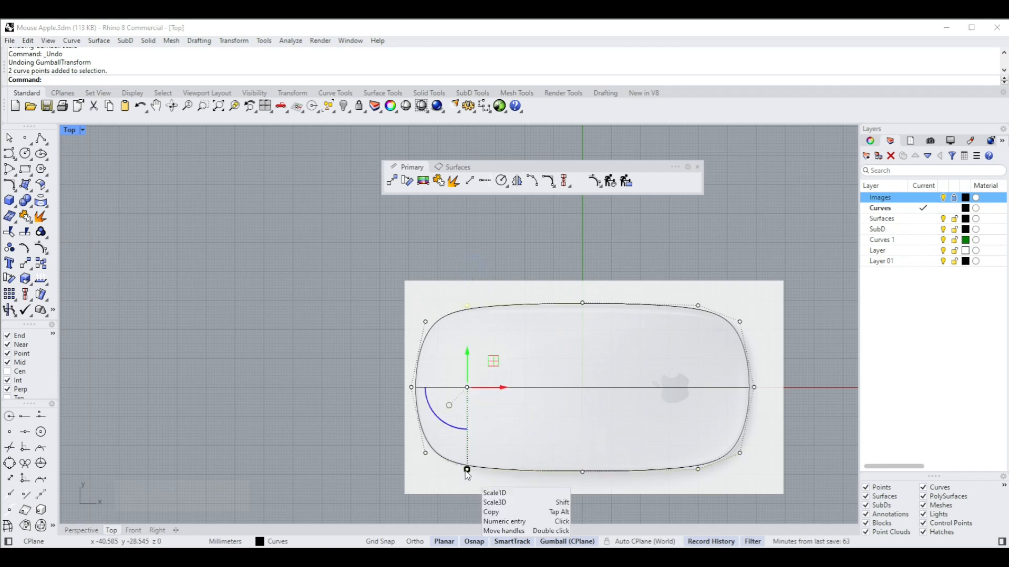
{"action": "left_click_drag", "start_coordinate": [683, 264], "coordinate": [698, 500], "text": "shift"}
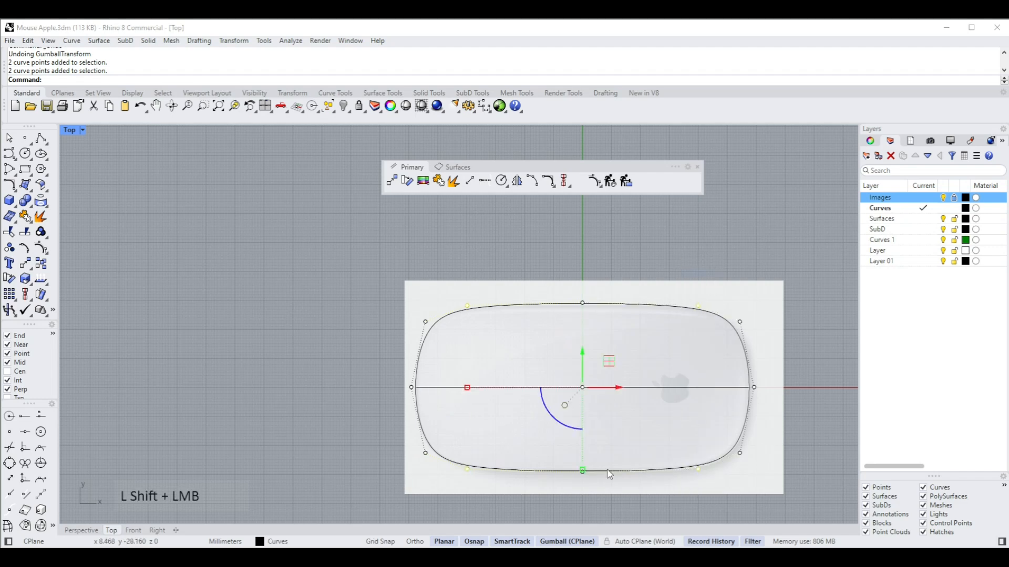
{"action": "scroll", "coordinate": [463, 474], "scroll_direction": "up", "scroll_amount": 3}
{"action": "left_click_drag", "start_coordinate": [615, 473], "coordinate": [616, 470]}
{"action": "scroll", "coordinate": [620, 460], "scroll_direction": "down", "scroll_amount": 2}
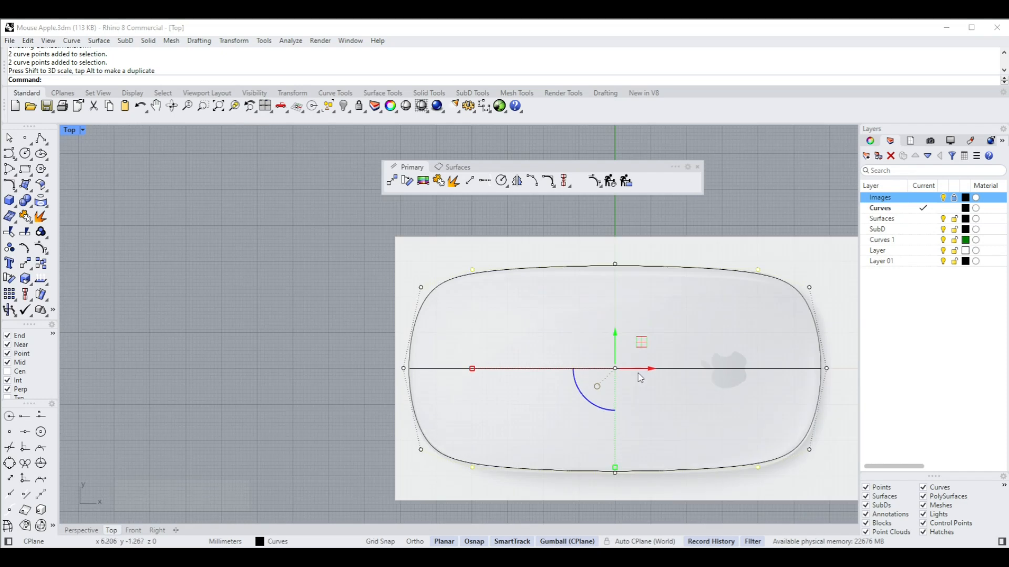
{"action": "scroll", "coordinate": [637, 373], "scroll_direction": "down", "scroll_amount": 2}
{"action": "left_click", "coordinate": [767, 225]}
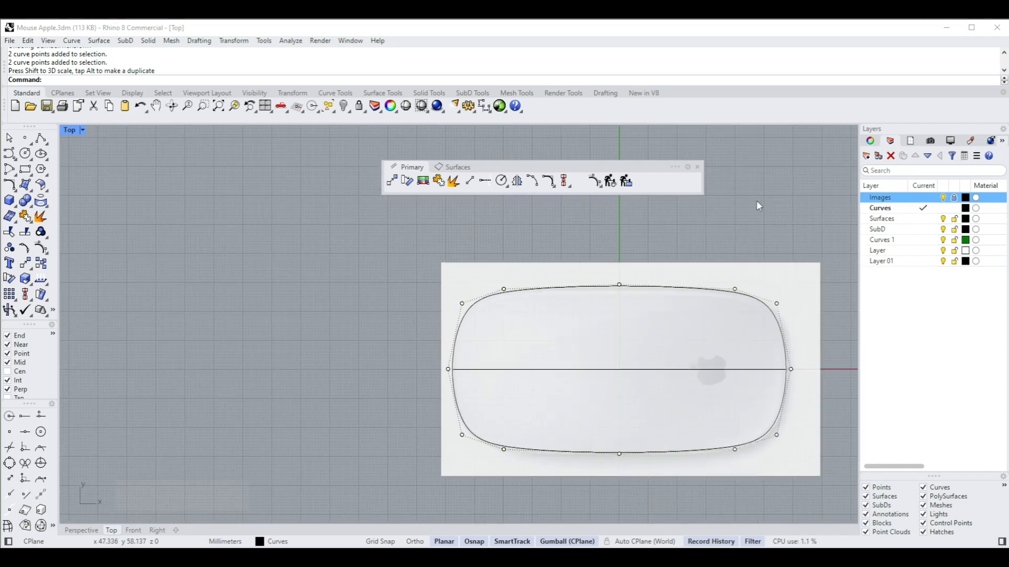
In the maximized Perspective view, select the outline curve without its control points and move it by its centre to the origin, 0
{"action": "type", "text": "z"}
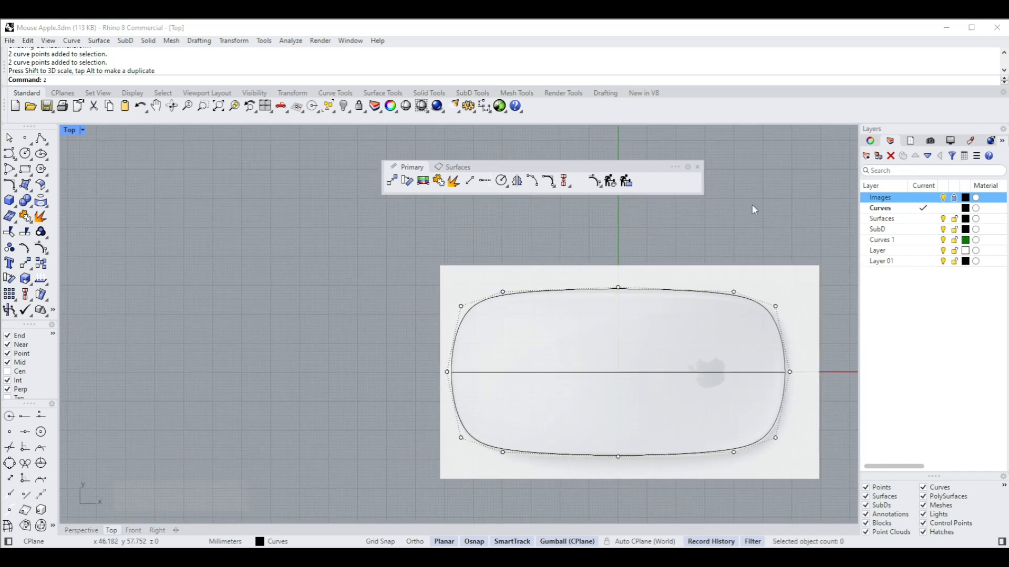
{"action": "right_click", "coordinate": [752, 204]}
{"action": "right_click_drag", "start_coordinate": [639, 288], "coordinate": [544, 329]}
{"action": "left_click", "coordinate": [626, 333]}
{"action": "left_click", "coordinate": [552, 332]}
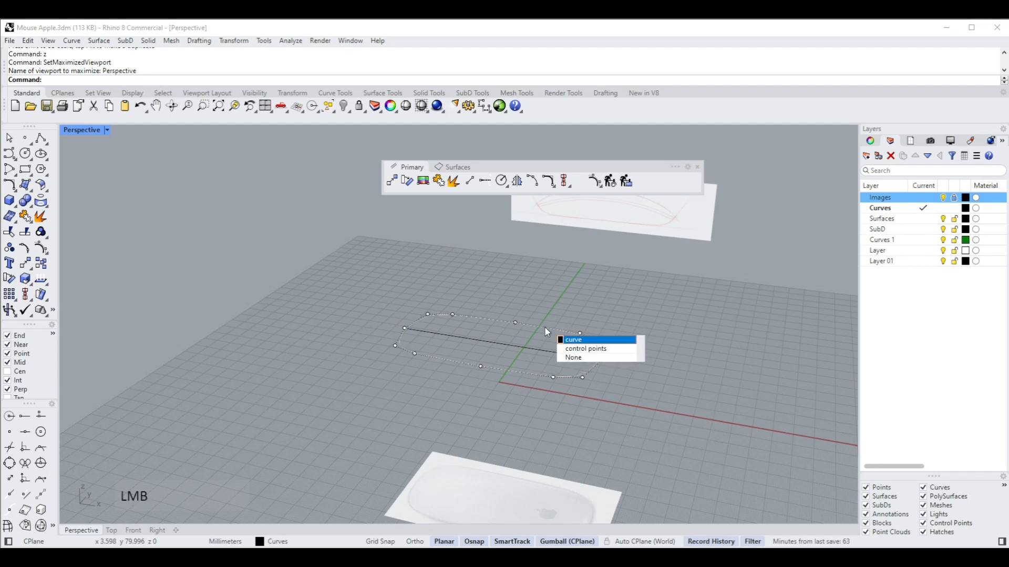
{"action": "left_click", "coordinate": [571, 341]}
{"action": "right_click_drag", "start_coordinate": [640, 349], "coordinate": [589, 310]}
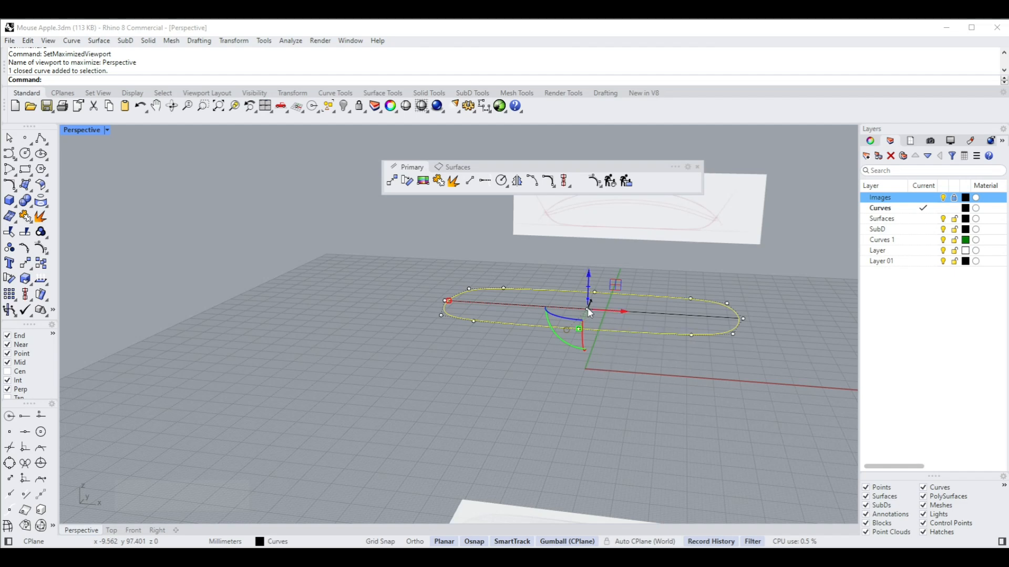
{"action": "left_click_drag", "start_coordinate": [590, 314], "coordinate": [587, 320]}
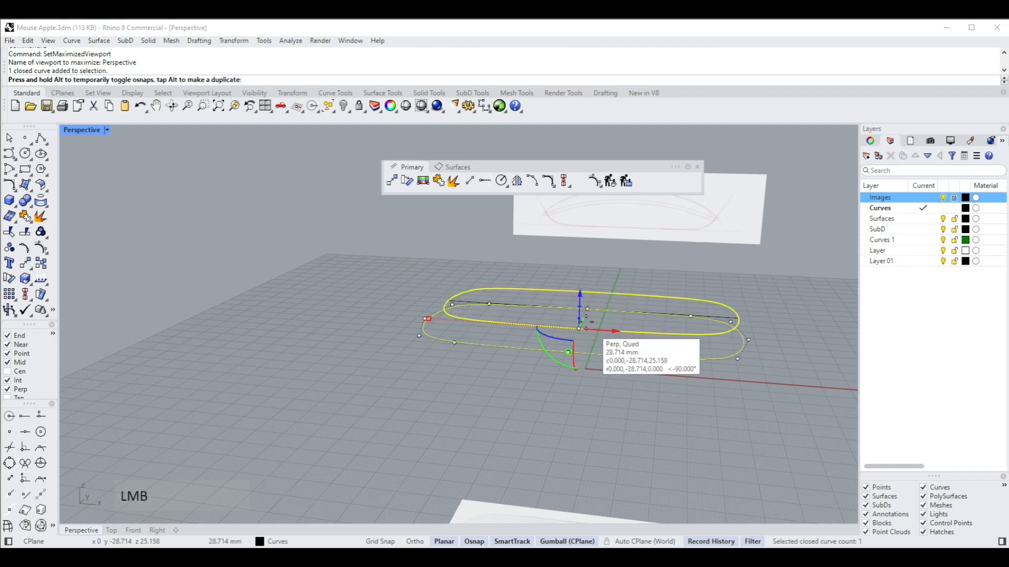
{"action": "key", "text": "Return"}
{"action": "left_click_drag", "start_coordinate": [579, 329], "coordinate": [579, 329]}
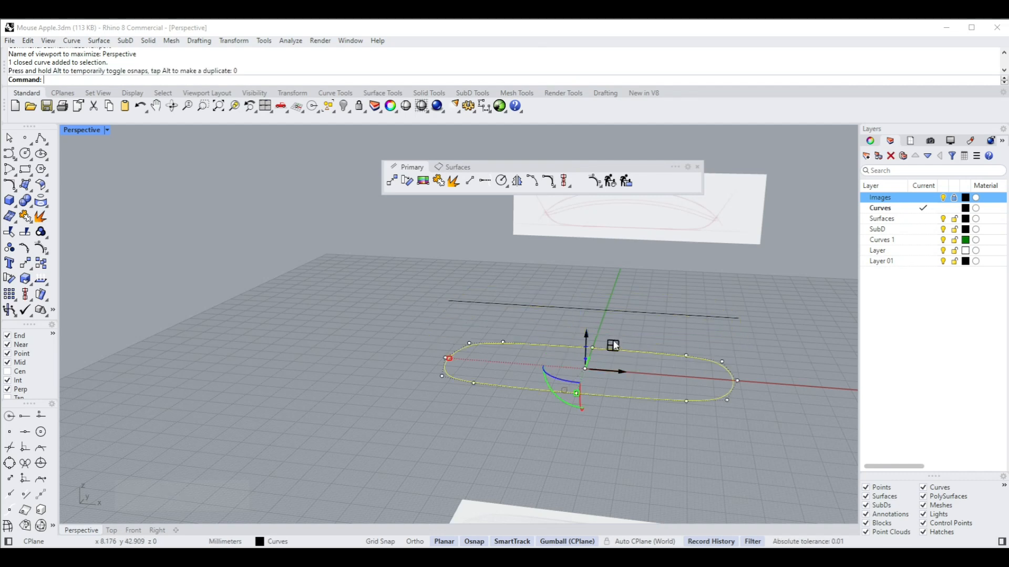
Deselect the closed rounded outline curve and turn off its control points
{"action": "left_click", "coordinate": [759, 349]}
{"action": "right_click_drag", "start_coordinate": [752, 354], "coordinate": [679, 360]}
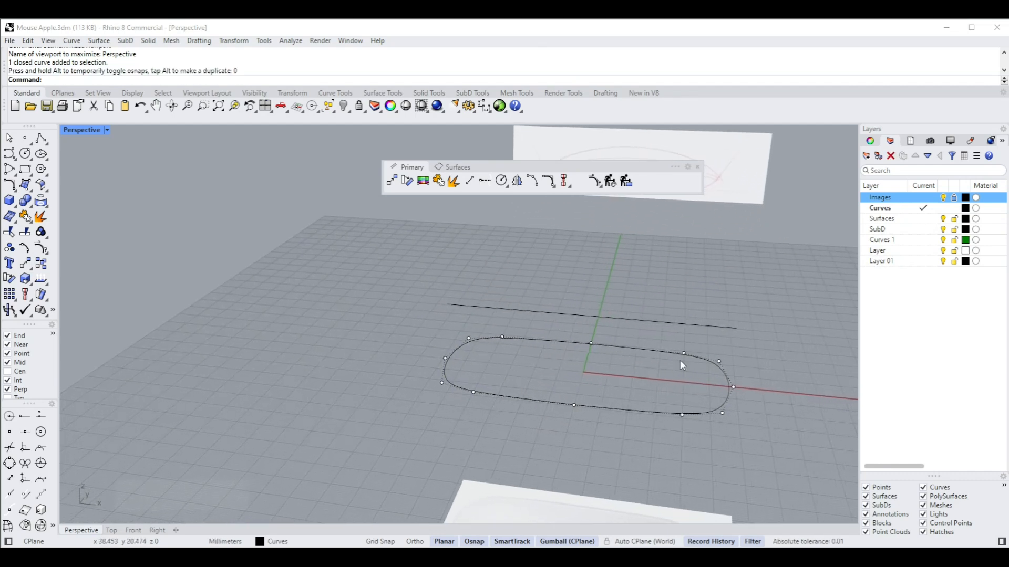
{"action": "right_click", "coordinate": [595, 181]}
{"action": "left_click", "coordinate": [651, 277]}
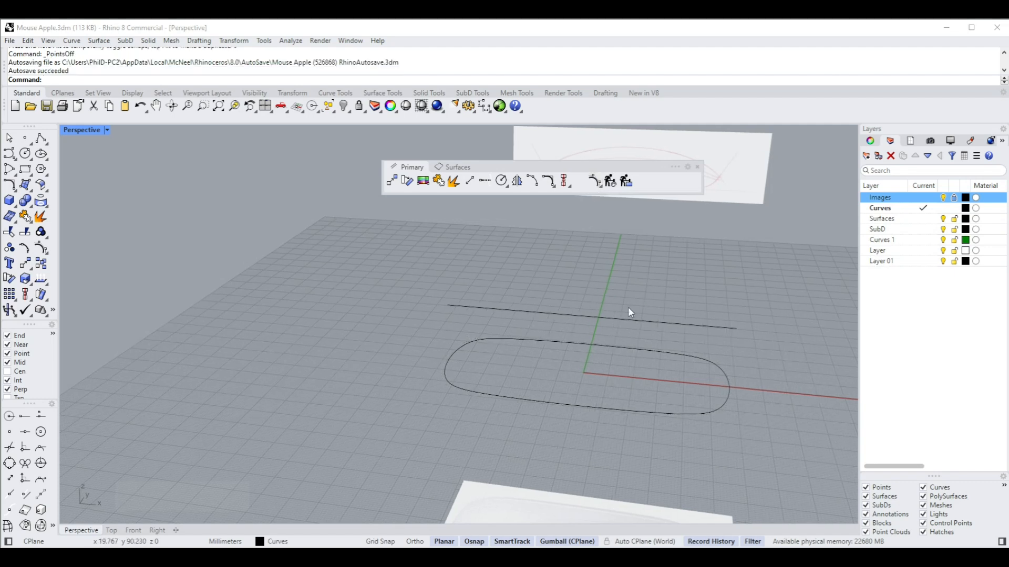
Select the straight line above the closed outline and switch to the Front view
{"action": "left_click", "coordinate": [617, 319]}
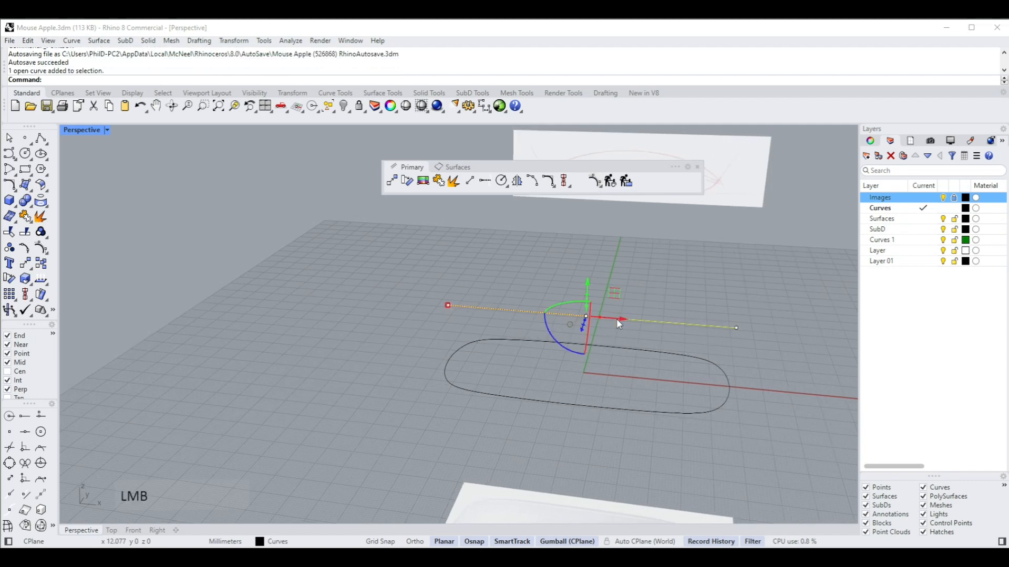
{"action": "type", "text": "f"}
{"action": "right_click", "coordinate": [645, 285]}
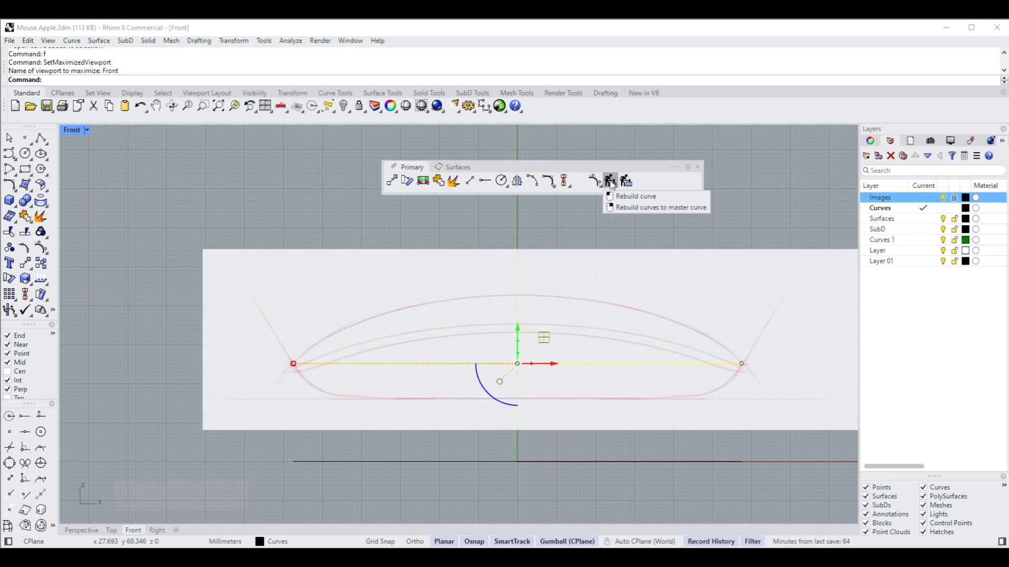
Rebuild the straight line with a point count of 3 and degree 1
{"action": "left_click", "coordinate": [610, 181]}
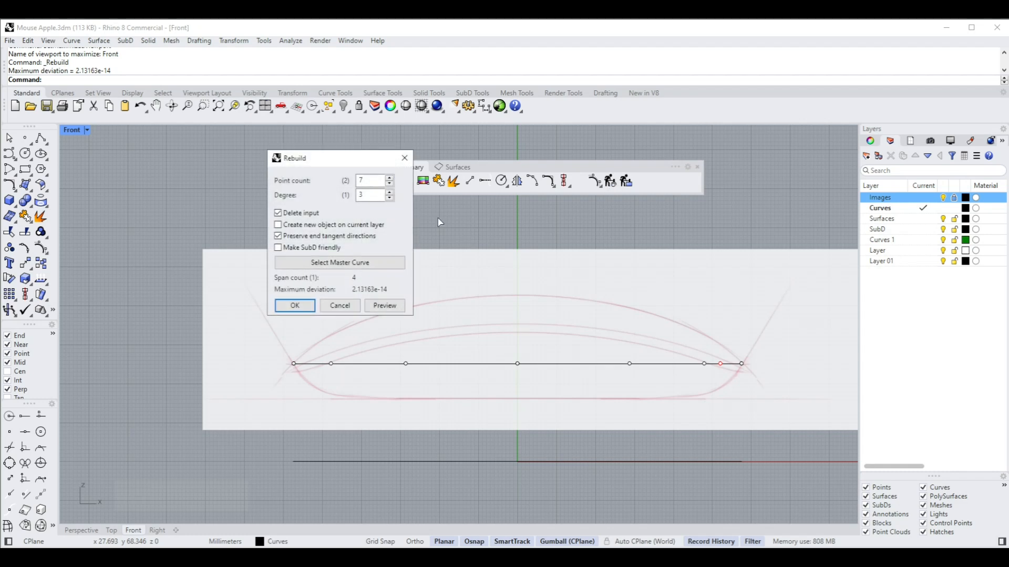
{"action": "left_click_drag", "start_coordinate": [350, 160], "coordinate": [388, 183]}
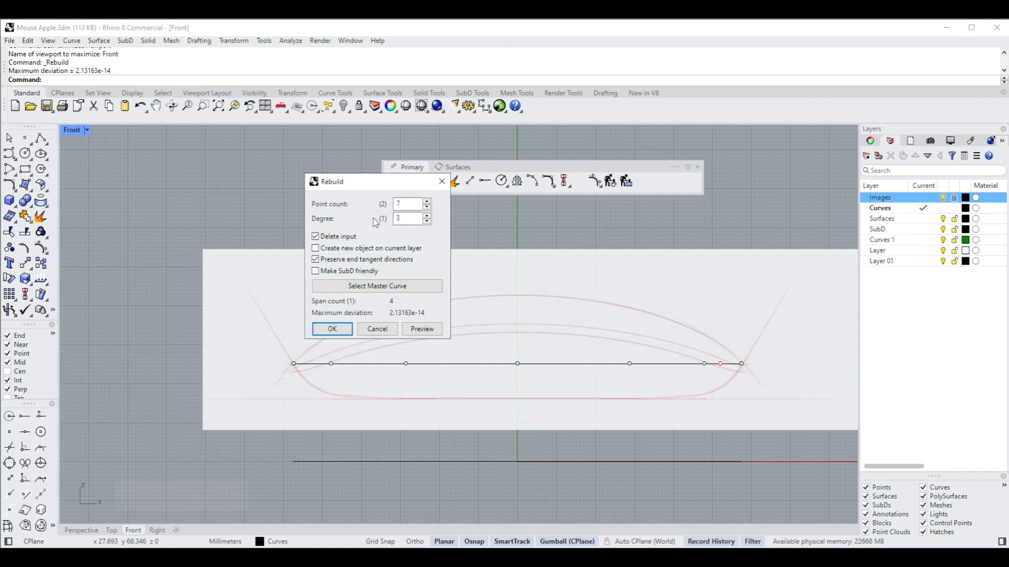
{"action": "left_click_drag", "start_coordinate": [406, 205], "coordinate": [389, 206]}
{"action": "type", "text": "3"}
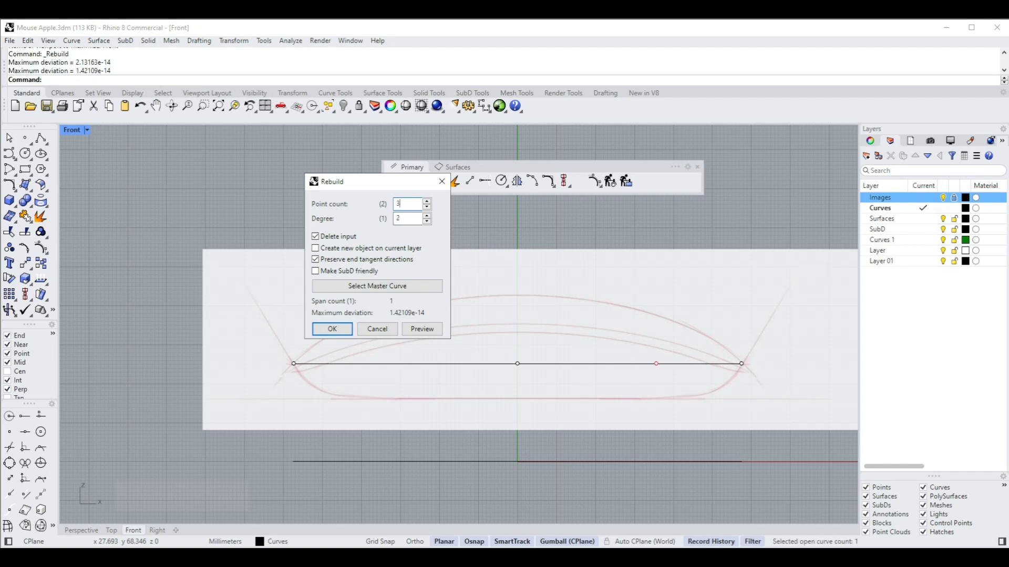
{"action": "key", "text": "BackSpace"}
{"action": "type", "text": "4"}
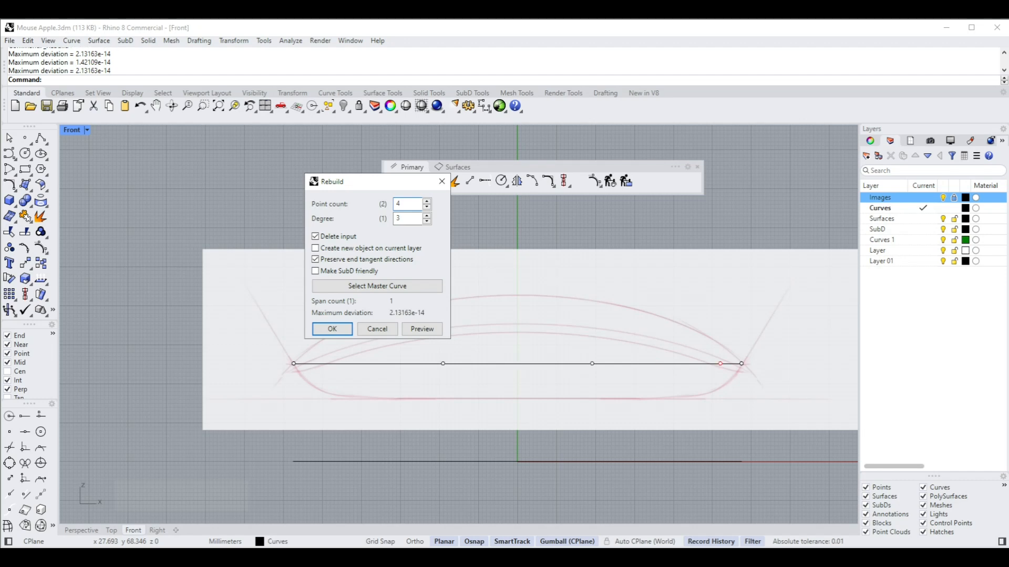
{"action": "key", "text": "BackSpace"}
{"action": "left_click", "coordinate": [418, 205]}
{"action": "left_click", "coordinate": [405, 220]}
{"action": "left_click", "coordinate": [332, 329]}
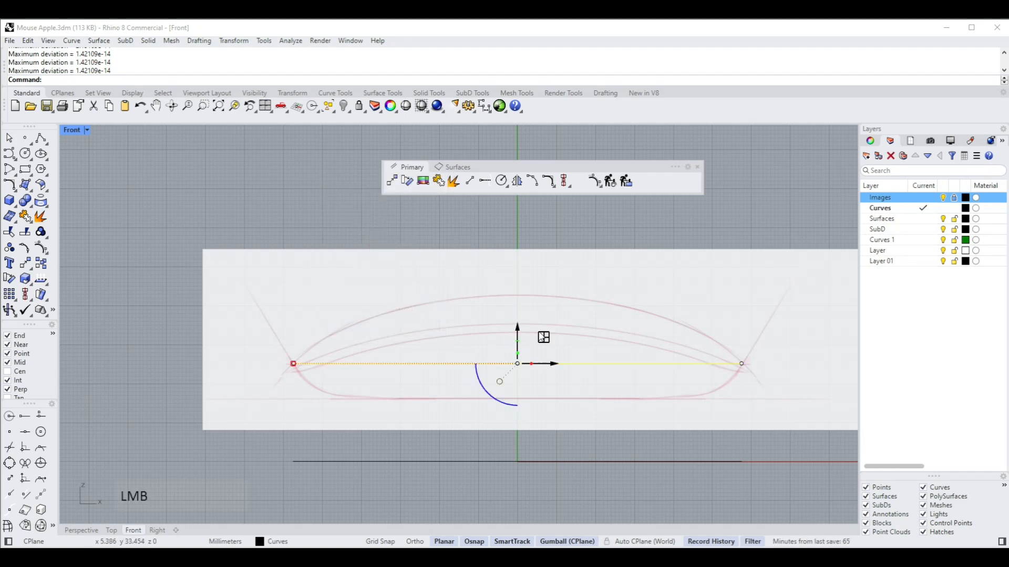
Try raising the degree 1 line's middle control point to the top of the sketched arc, and undo the move
{"action": "left_click_drag", "start_coordinate": [503, 232], "coordinate": [564, 395]}
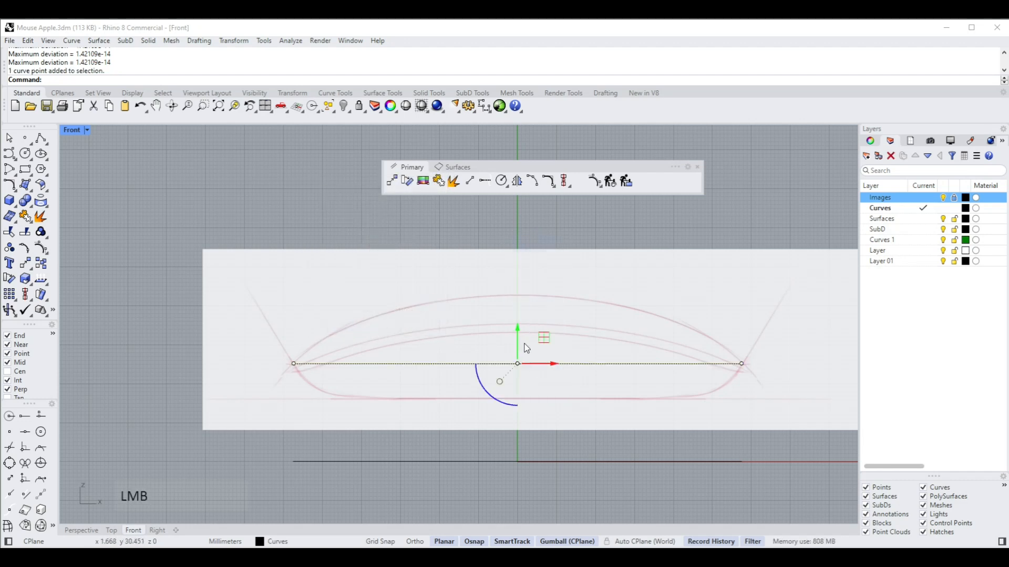
{"action": "left_click_drag", "start_coordinate": [518, 336], "coordinate": [518, 270]}
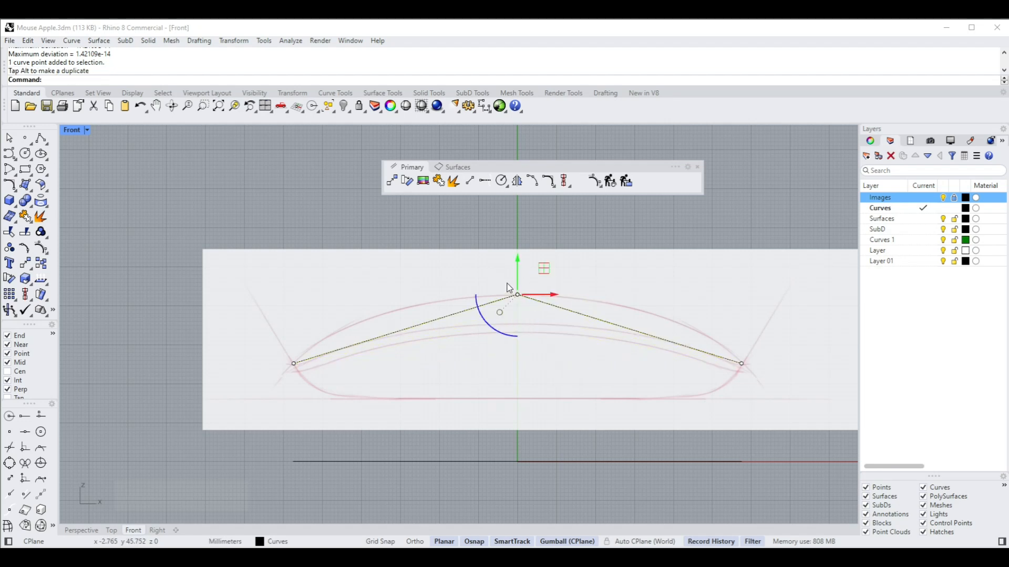
{"action": "key", "text": "ctrl+z"}
Rebuild the straight line with a point count of 3 and degree 2
{"action": "left_click", "coordinate": [554, 364]}
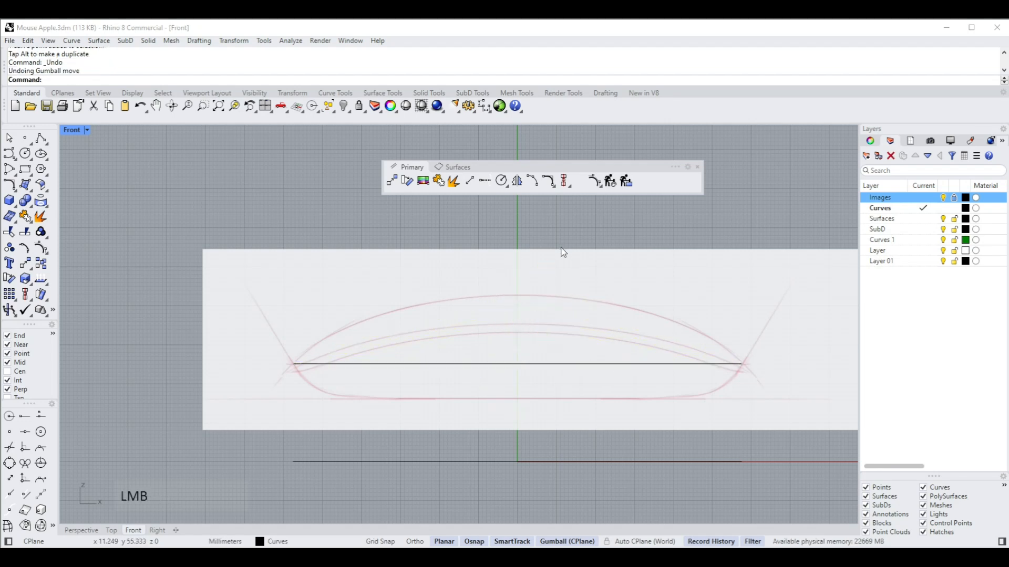
{"action": "left_click", "coordinate": [611, 182]}
{"action": "left_click", "coordinate": [407, 218]}
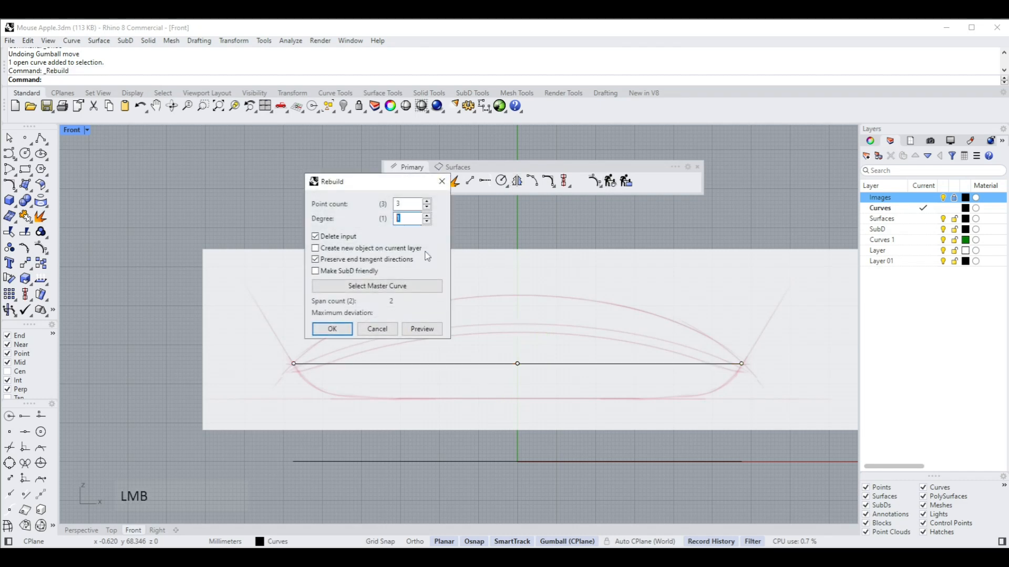
{"action": "key", "text": "Return"}
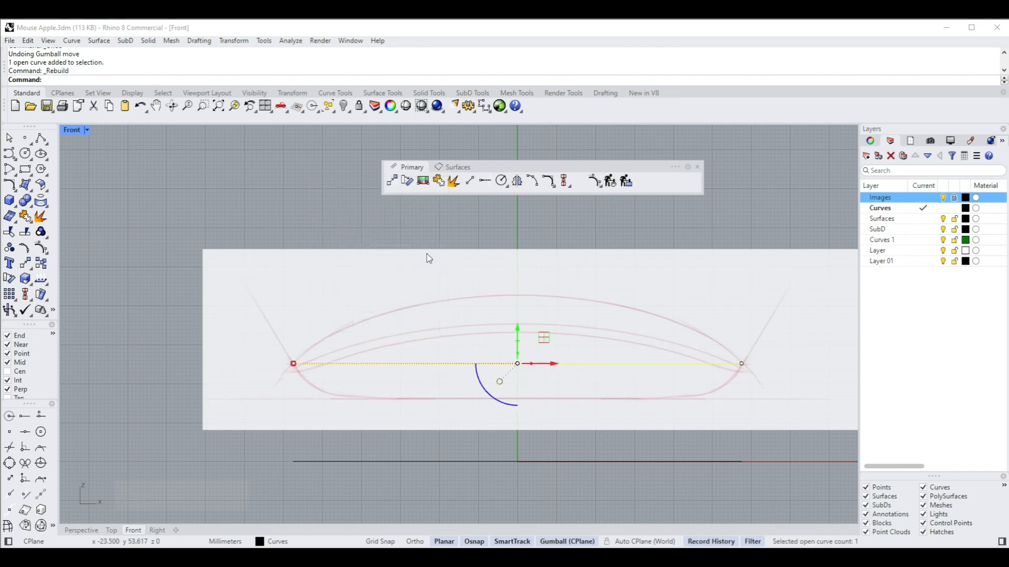
Try bending the degree 2 line by raising its middle control point, and undo the move
{"action": "left_click_drag", "start_coordinate": [474, 205], "coordinate": [562, 387]}
{"action": "left_click_drag", "start_coordinate": [513, 328], "coordinate": [529, 286]}
{"action": "key", "text": "ctrl+z"}
{"action": "left_click", "coordinate": [590, 238]}
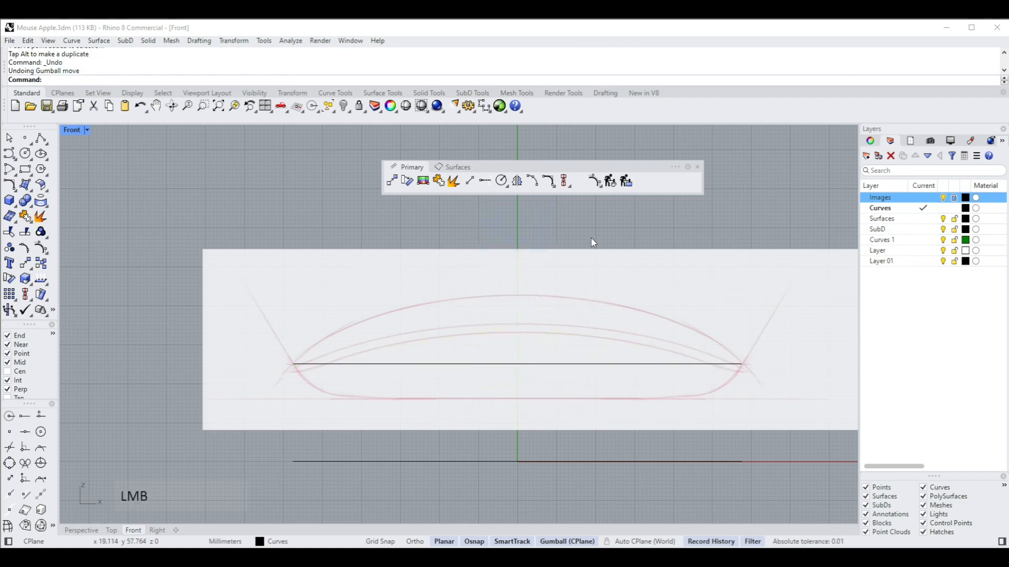
Rebuild the straight line with a point count of 7 and degree 3, and turn on its control points
{"action": "left_click", "coordinate": [590, 360]}
{"action": "left_click", "coordinate": [592, 363]}
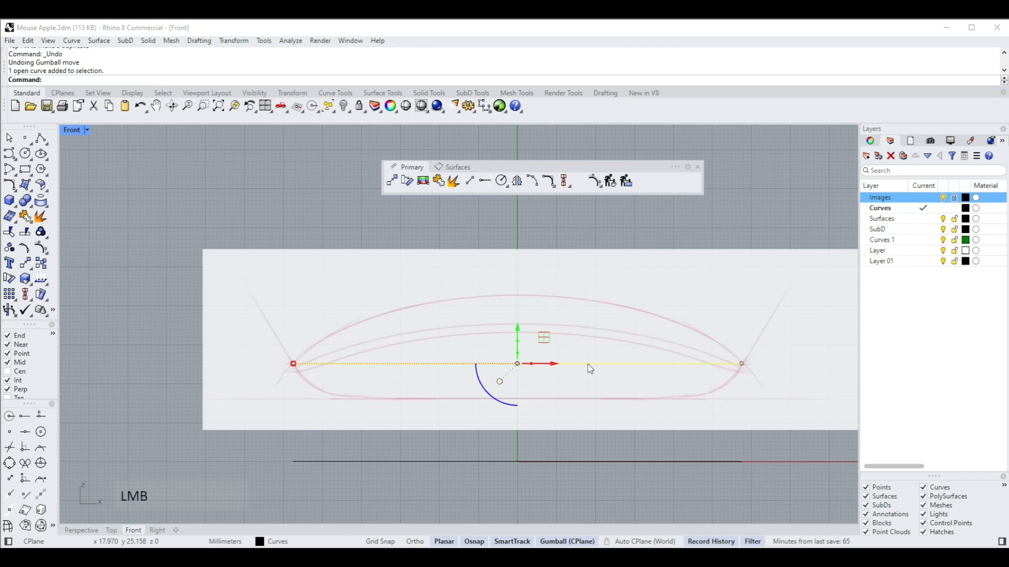
{"action": "left_click", "coordinate": [610, 182]}
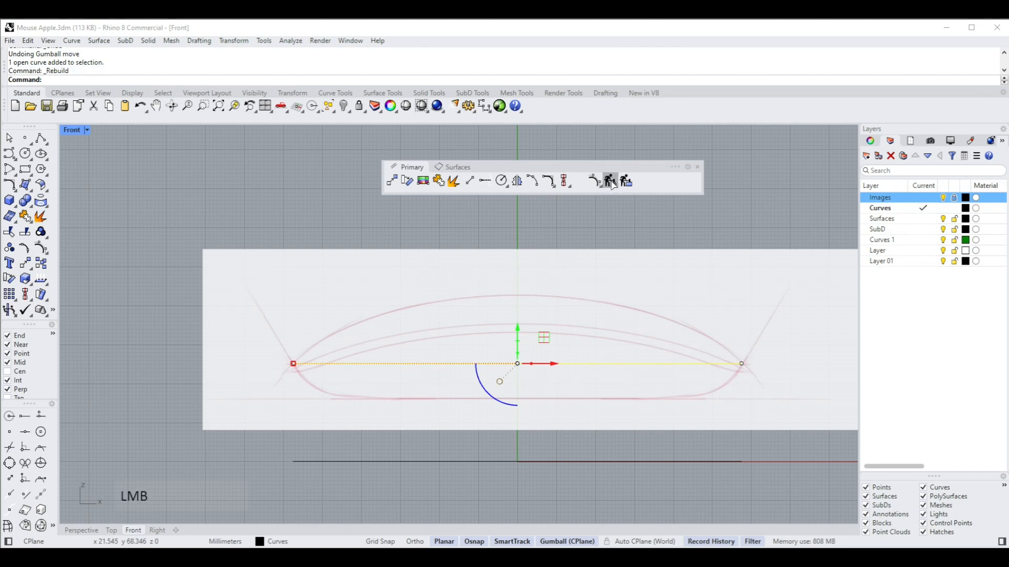
{"action": "left_click", "coordinate": [411, 205]}
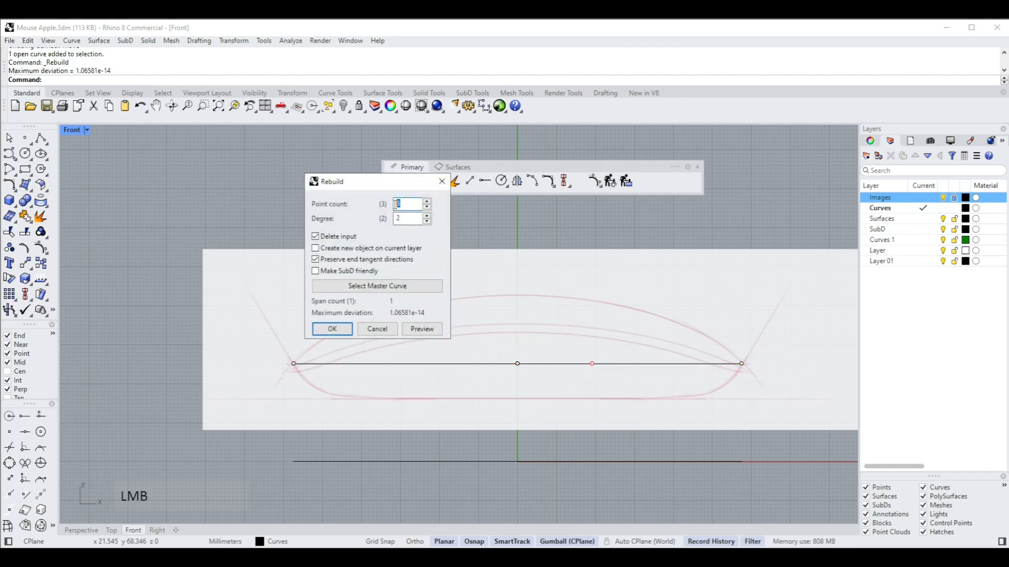
{"action": "type", "text": "7"}
{"action": "left_click", "coordinate": [413, 219]}
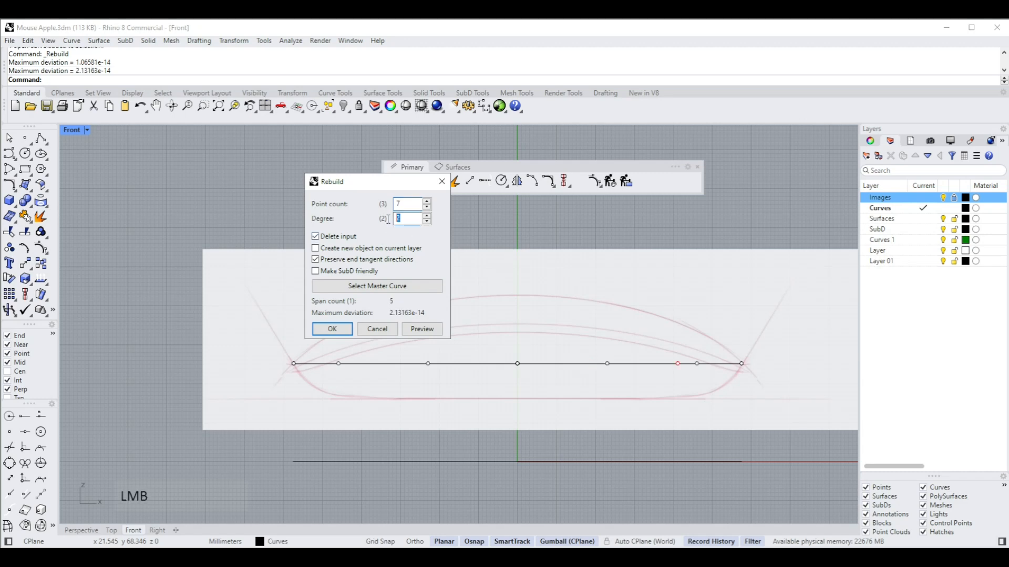
{"action": "type", "text": "3"}
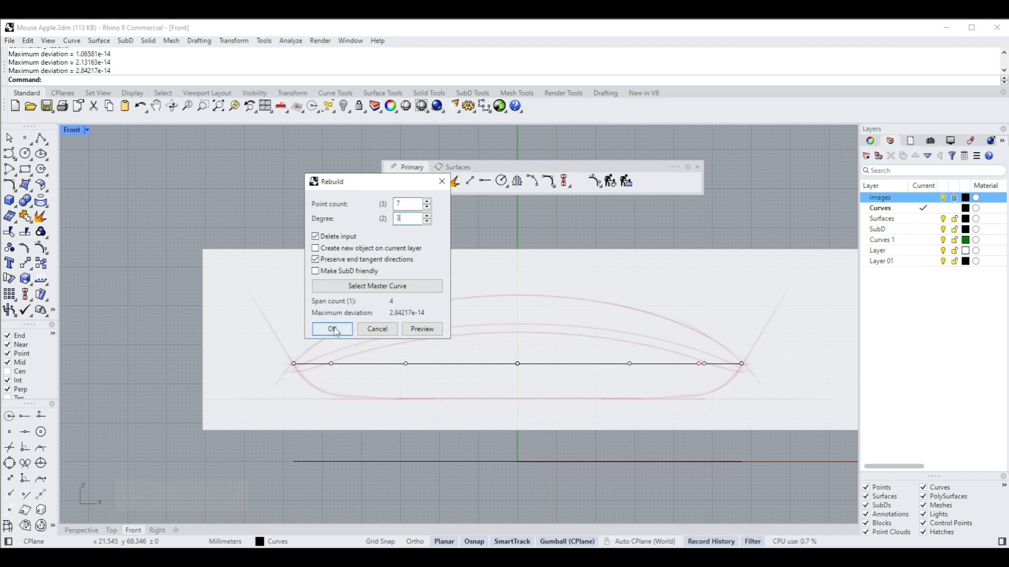
{"action": "left_click", "coordinate": [333, 330]}
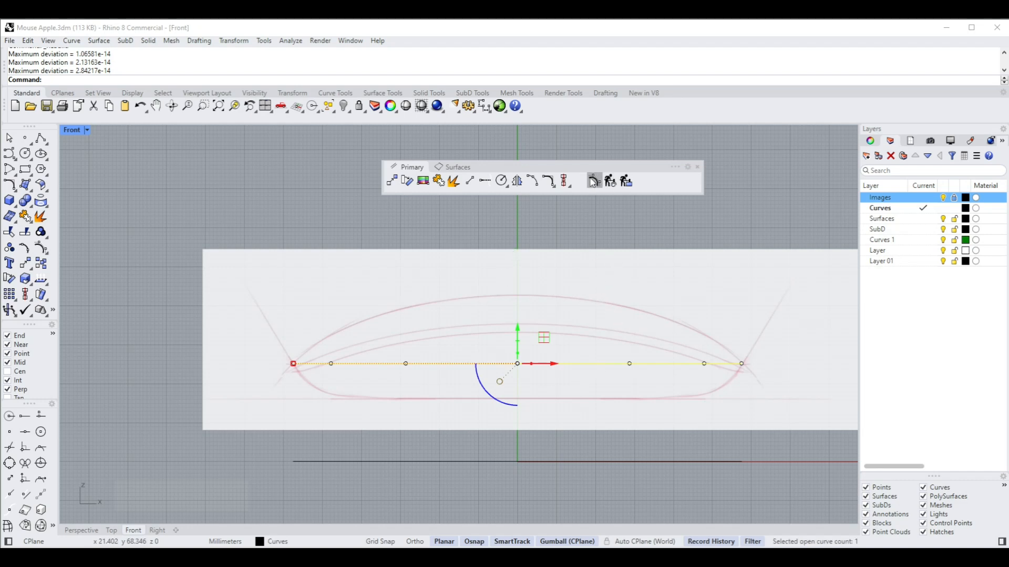
{"action": "left_click", "coordinate": [595, 181]}
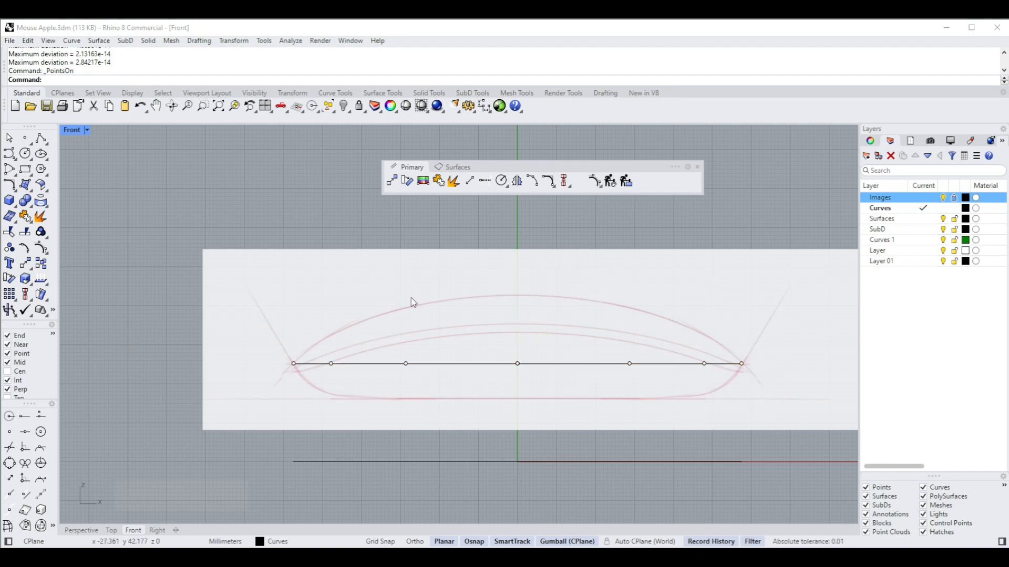
Raise the five inner control points, then the middle three and the centre one further, to approximate the sketch's upper arc
{"action": "left_click_drag", "start_coordinate": [323, 278], "coordinate": [707, 447]}
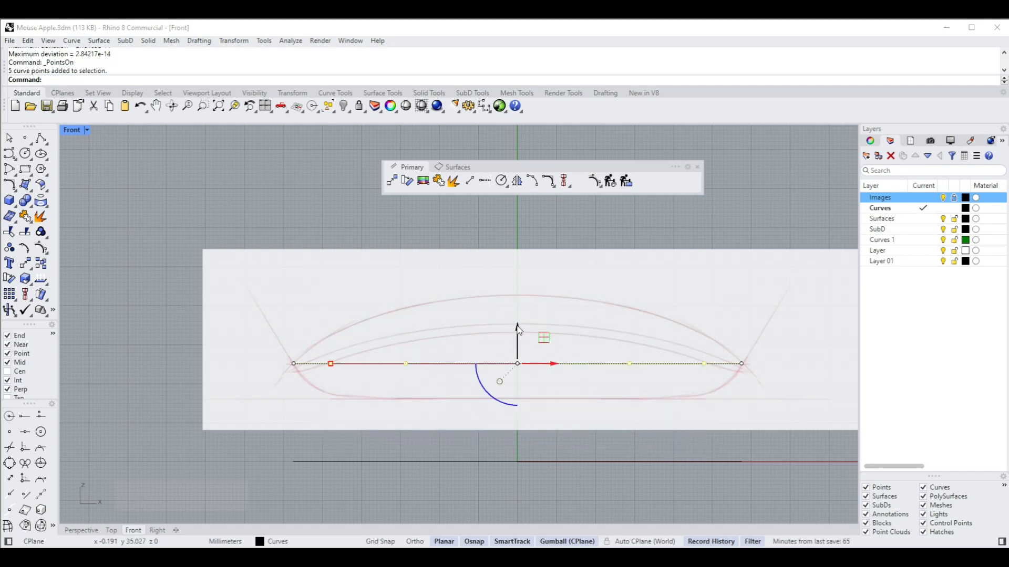
{"action": "left_click_drag", "start_coordinate": [522, 327], "coordinate": [533, 292]}
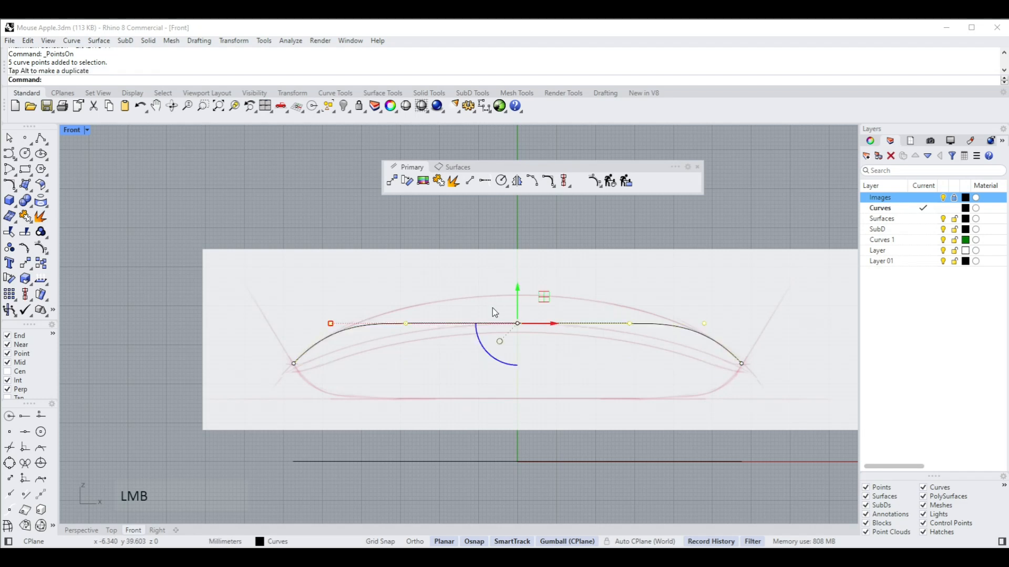
{"action": "scroll", "coordinate": [491, 309], "scroll_direction": "up", "scroll_amount": 4}
{"action": "left_click_drag", "start_coordinate": [367, 233], "coordinate": [725, 424]}
{"action": "left_click_drag", "start_coordinate": [539, 294], "coordinate": [541, 248]}
{"action": "left_click", "coordinate": [538, 299]}
{"action": "left_click", "coordinate": [426, 252]}
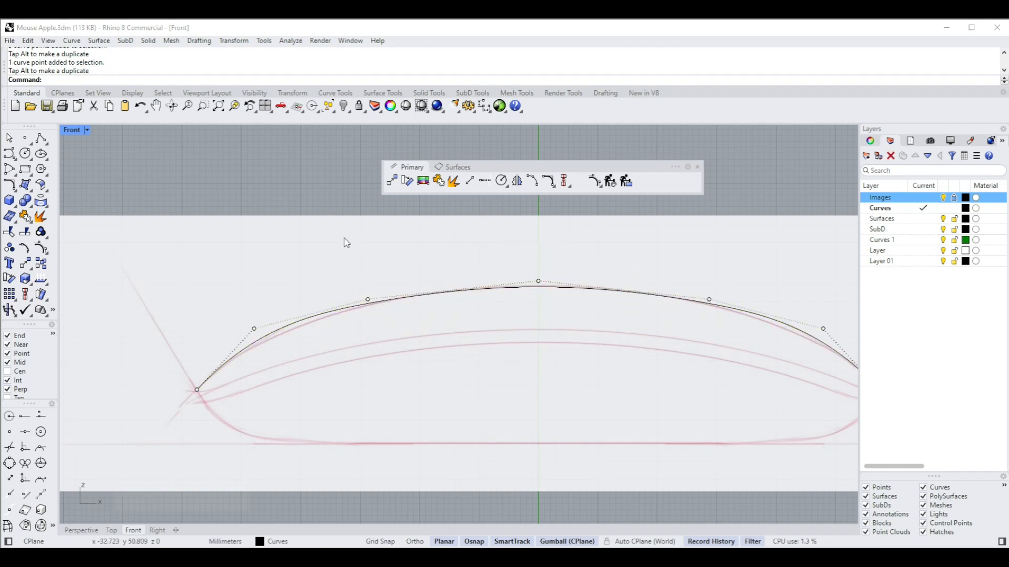
Scale the pair of control points flanking the centre point slightly inward
{"action": "left_click", "coordinate": [367, 300]}
{"action": "left_click", "coordinate": [710, 300], "text": "shift"}
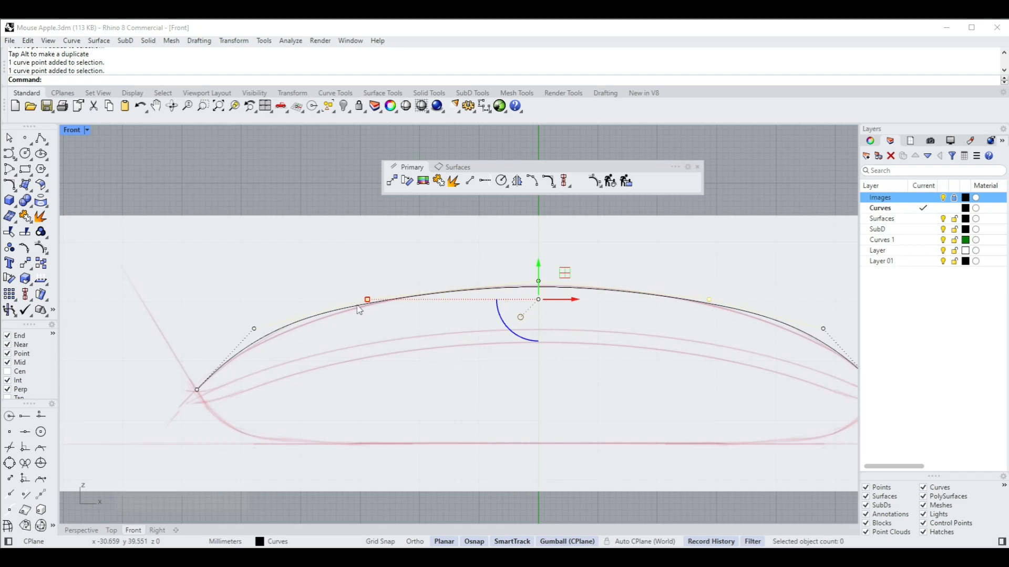
{"action": "left_click_drag", "start_coordinate": [368, 303], "coordinate": [378, 309]}
Lower the two control points next to the curve's ends and spread them slightly outward to follow the sketched arc
{"action": "scroll", "coordinate": [348, 327], "scroll_direction": "down", "scroll_amount": 2}
{"action": "left_click_drag", "start_coordinate": [256, 260], "coordinate": [301, 374]}
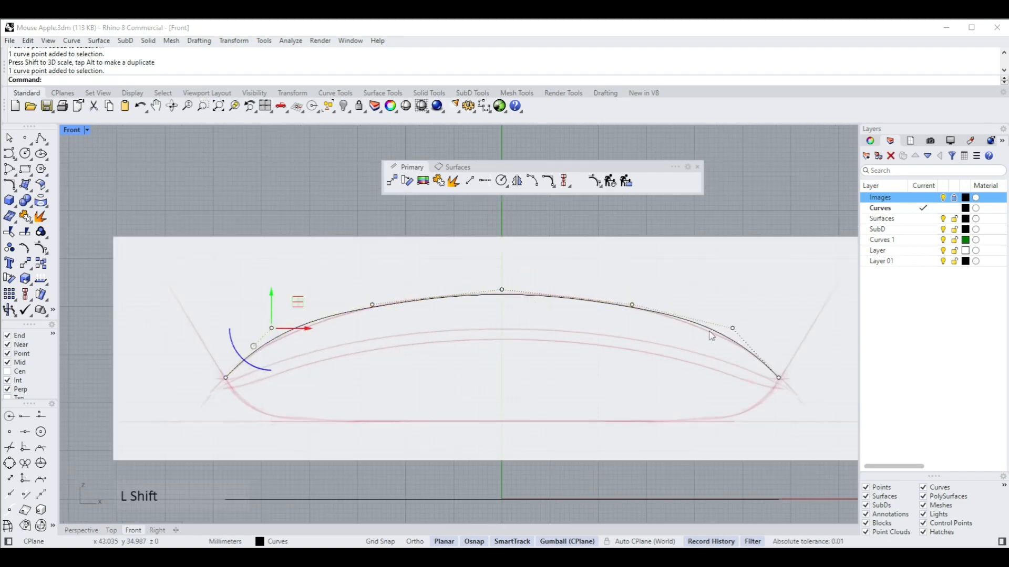
{"action": "left_click_drag", "start_coordinate": [703, 289], "coordinate": [766, 357], "text": "shift"}
{"action": "scroll", "coordinate": [272, 326], "scroll_direction": "up", "scroll_amount": 1}
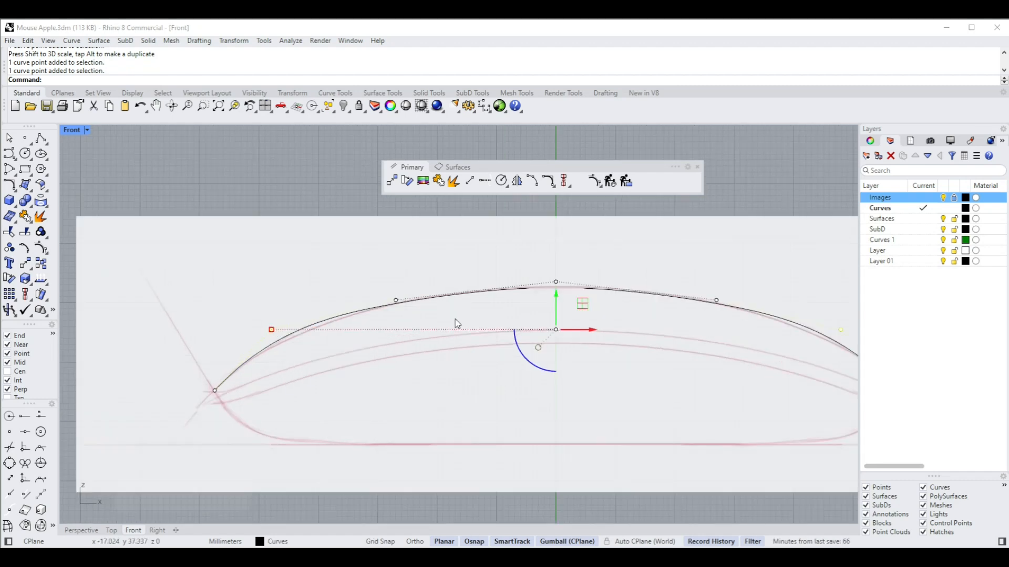
{"action": "left_click_drag", "start_coordinate": [557, 297], "coordinate": [556, 303]}
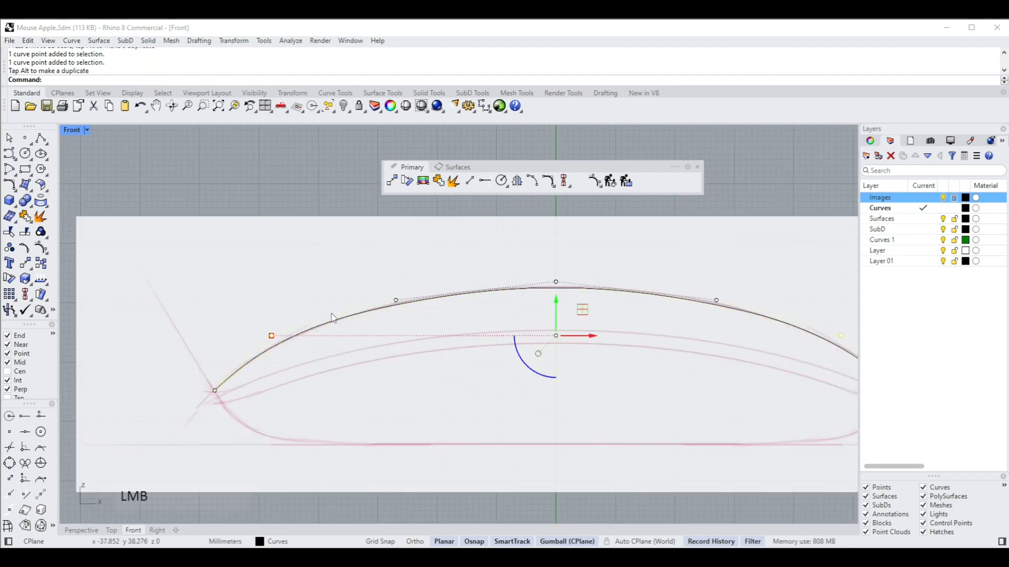
{"action": "left_click_drag", "start_coordinate": [271, 337], "coordinate": [266, 340]}
{"action": "left_click_drag", "start_coordinate": [557, 297], "coordinate": [559, 309]}
Raise the pair of control points flanking the centre slightly and scale them outward to match the sketched arc
{"action": "left_click_drag", "start_coordinate": [357, 260], "coordinate": [444, 323]}
{"action": "left_click", "coordinate": [716, 300], "text": "shift"}
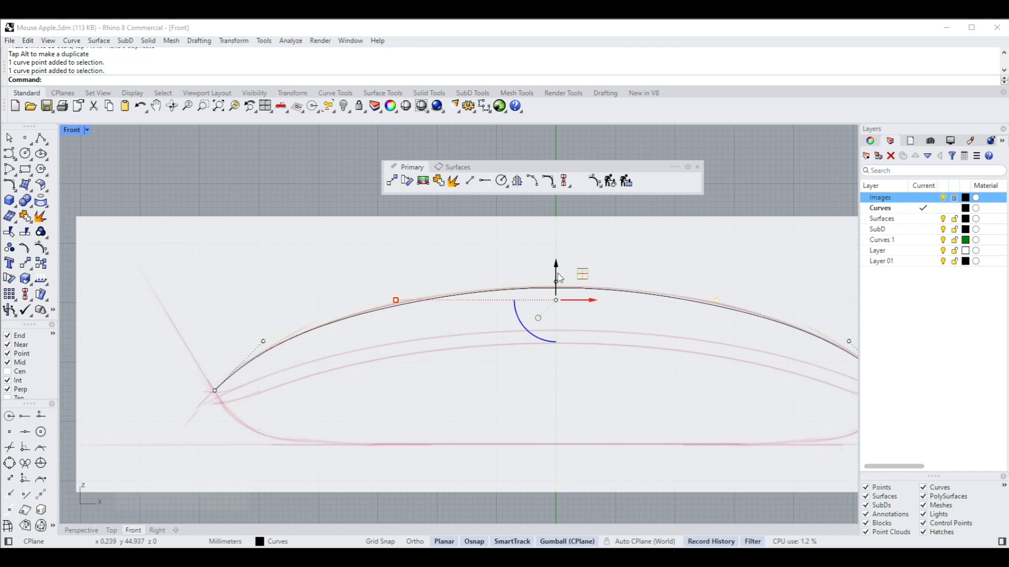
{"action": "left_click_drag", "start_coordinate": [558, 267], "coordinate": [558, 264]}
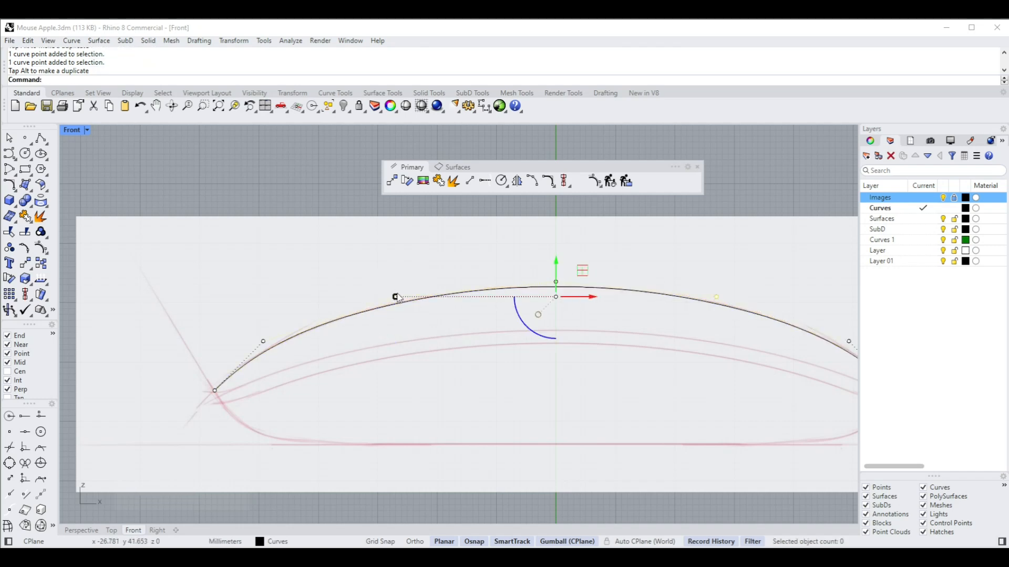
{"action": "left_click_drag", "start_coordinate": [395, 298], "coordinate": [389, 297]}
{"action": "left_click", "coordinate": [512, 269]}
Check the arc curve against the side sketch and turn off its control points
{"action": "scroll", "coordinate": [648, 301], "scroll_direction": "down", "scroll_amount": 2}
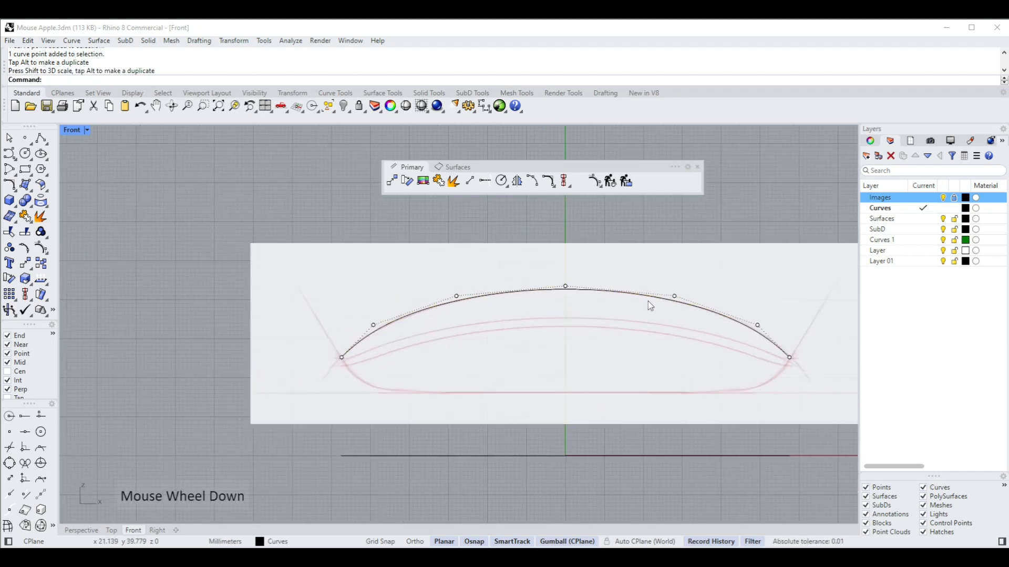
{"action": "scroll", "coordinate": [746, 318], "scroll_direction": "up", "scroll_amount": 4}
{"action": "scroll", "coordinate": [757, 321], "scroll_direction": "down", "scroll_amount": 2}
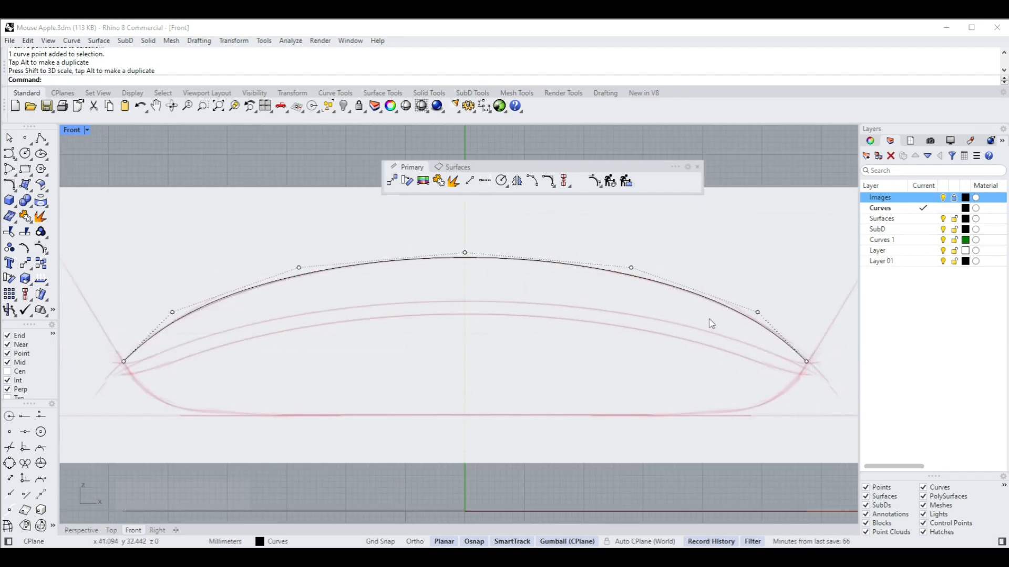
{"action": "scroll", "coordinate": [570, 293], "scroll_direction": "down", "scroll_amount": 2}
{"action": "scroll", "coordinate": [540, 267], "scroll_direction": "down", "scroll_amount": 1}
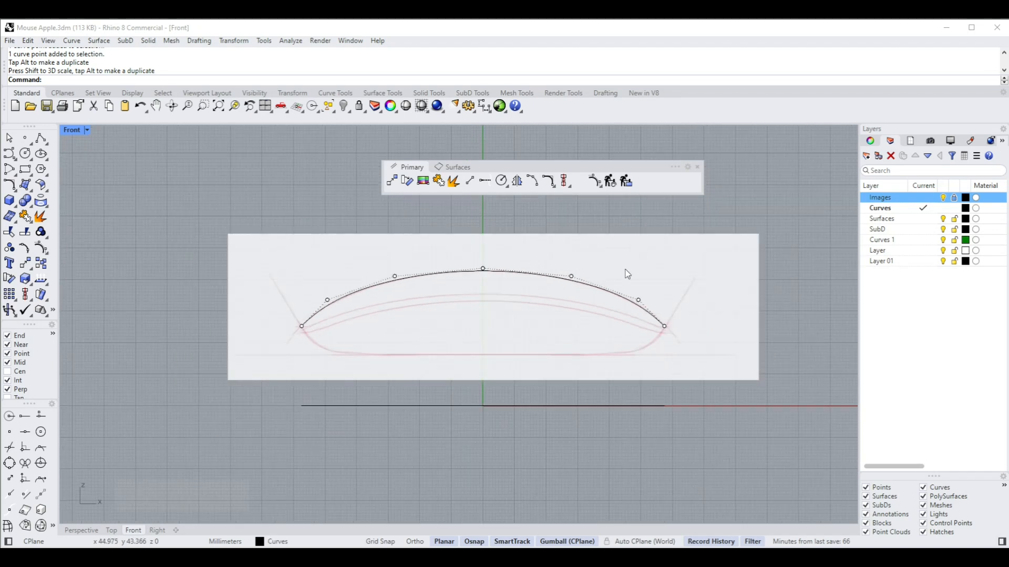
{"action": "right_click", "coordinate": [597, 181]}
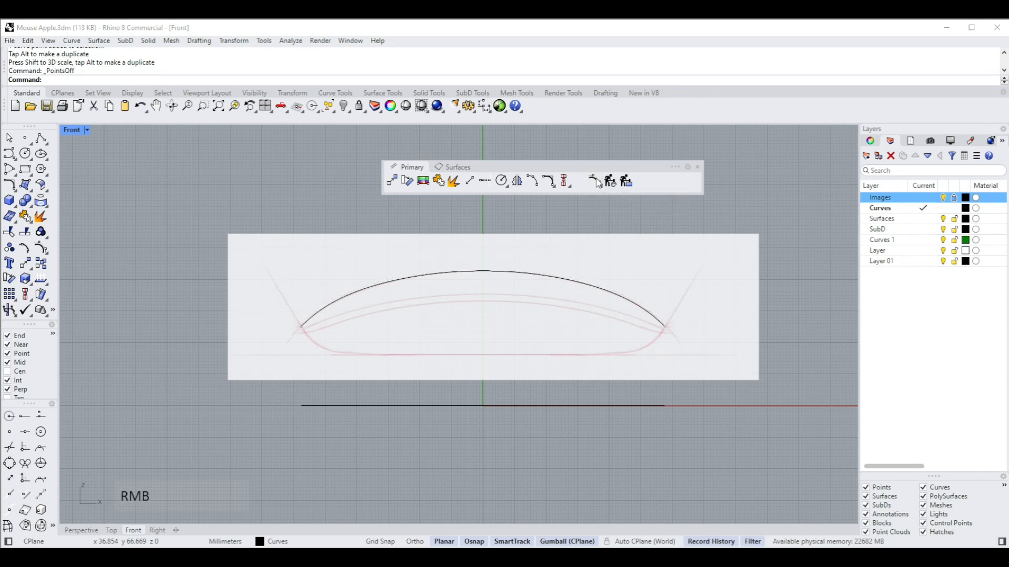
In the Perspective view, duplicate the upper arc curve along the Y direction so the copy sits beyond the outline's front long side
{"action": "right_click", "coordinate": [571, 221]}
{"action": "right_click", "coordinate": [570, 222]}
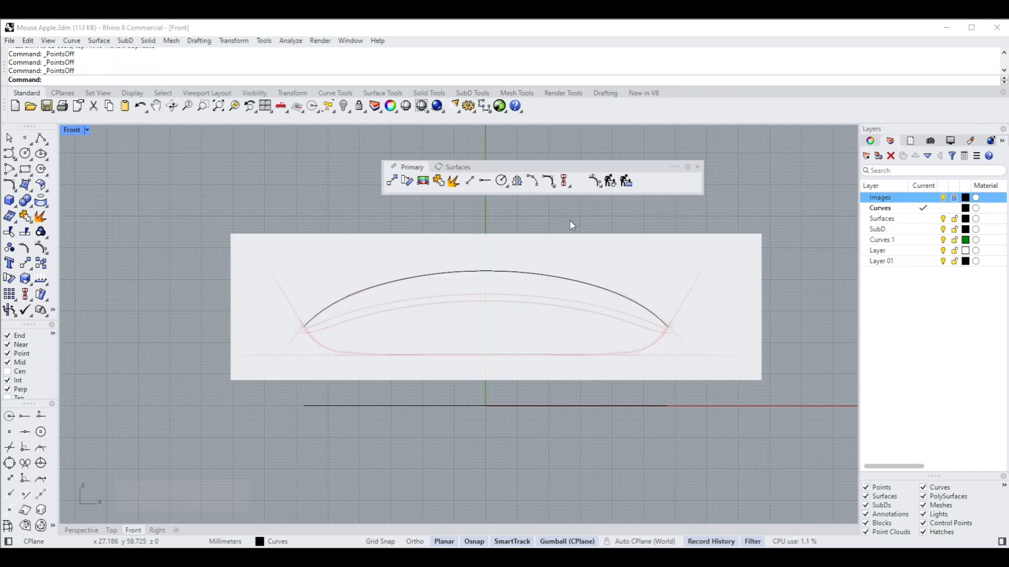
{"action": "type", "text": "z"}
{"action": "right_click", "coordinate": [523, 233]}
{"action": "scroll", "coordinate": [497, 258], "scroll_direction": "down", "scroll_amount": 2}
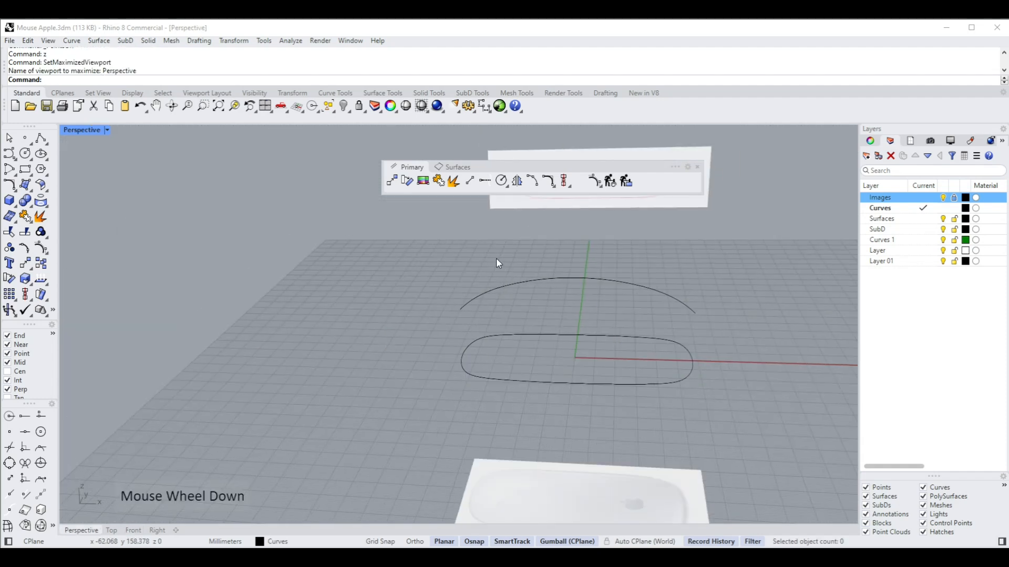
{"action": "right_click_drag", "start_coordinate": [497, 258], "coordinate": [561, 304]}
{"action": "left_click", "coordinate": [535, 297]}
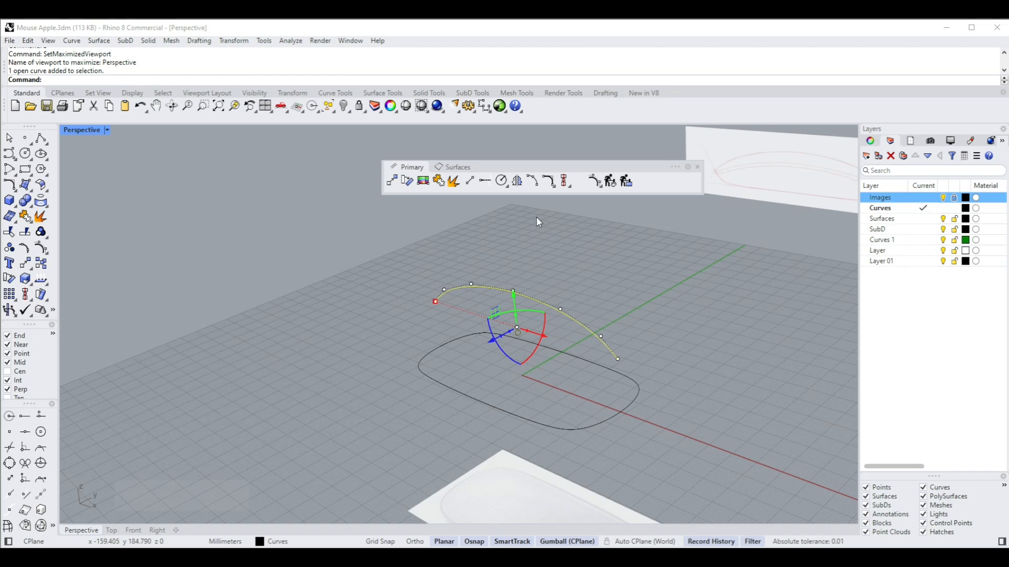
{"action": "mouse_move", "coordinate": [536, 222]}
{"action": "right_mouse_down"}
{"action": "mouse_move", "coordinate": [543, 214]}
{"action": "mouse_move", "coordinate": [527, 212]}
{"action": "right_mouse_up"}
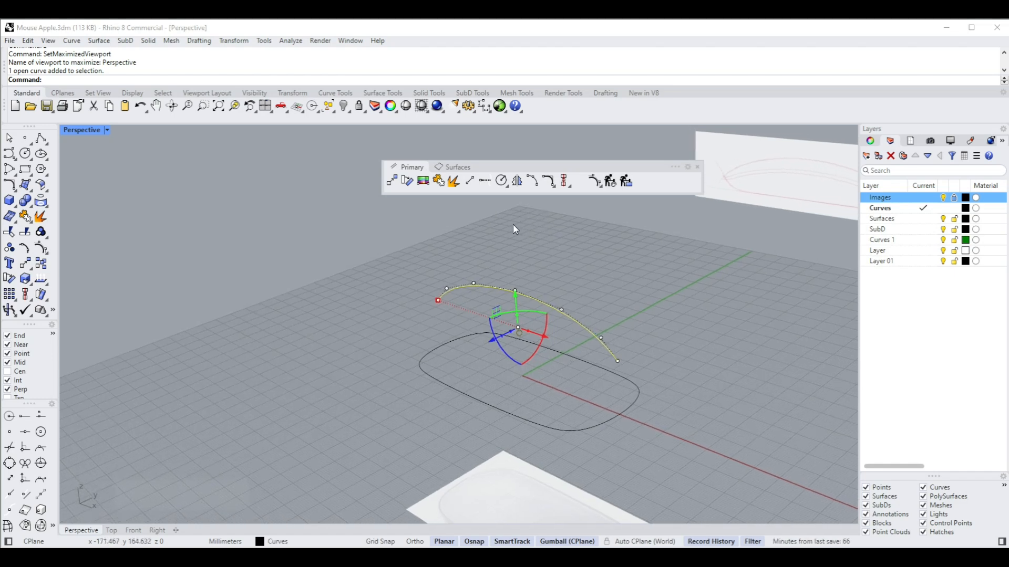
{"action": "left_click", "coordinate": [455, 167]}
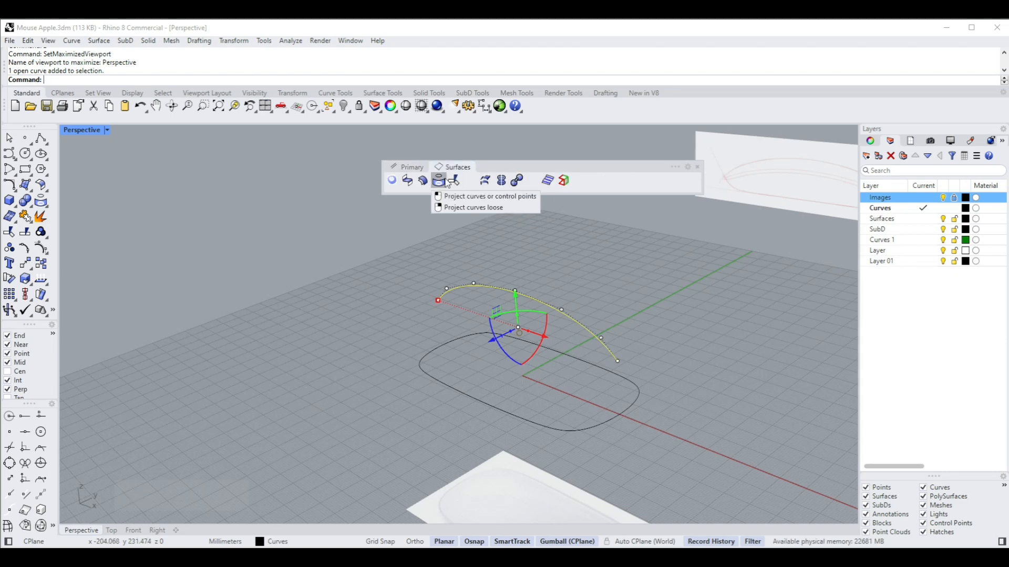
{"action": "left_click", "coordinate": [420, 170]}
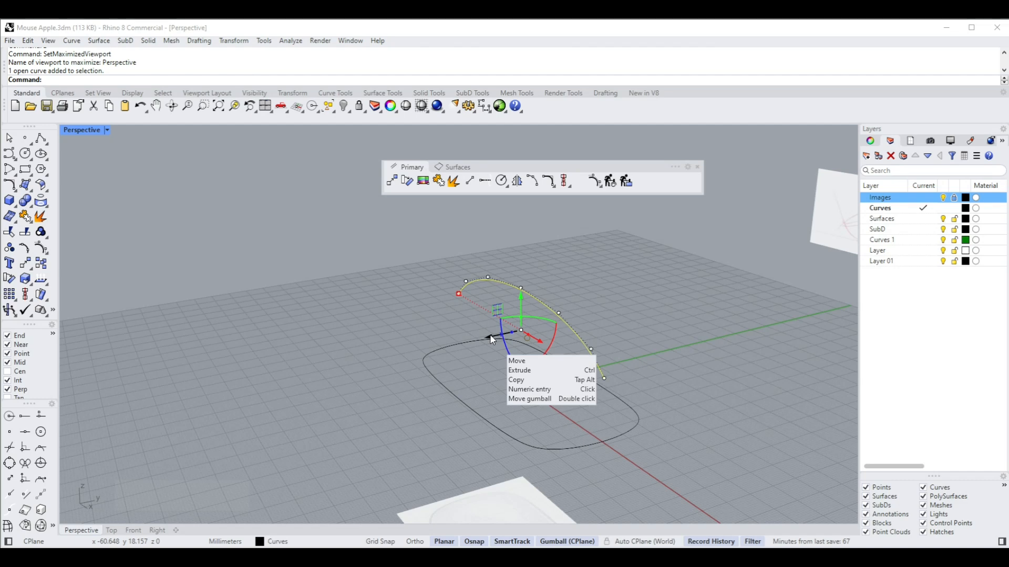
{"action": "left_click_drag", "start_coordinate": [490, 335], "coordinate": [413, 368]}
{"action": "key", "text": "alt"}
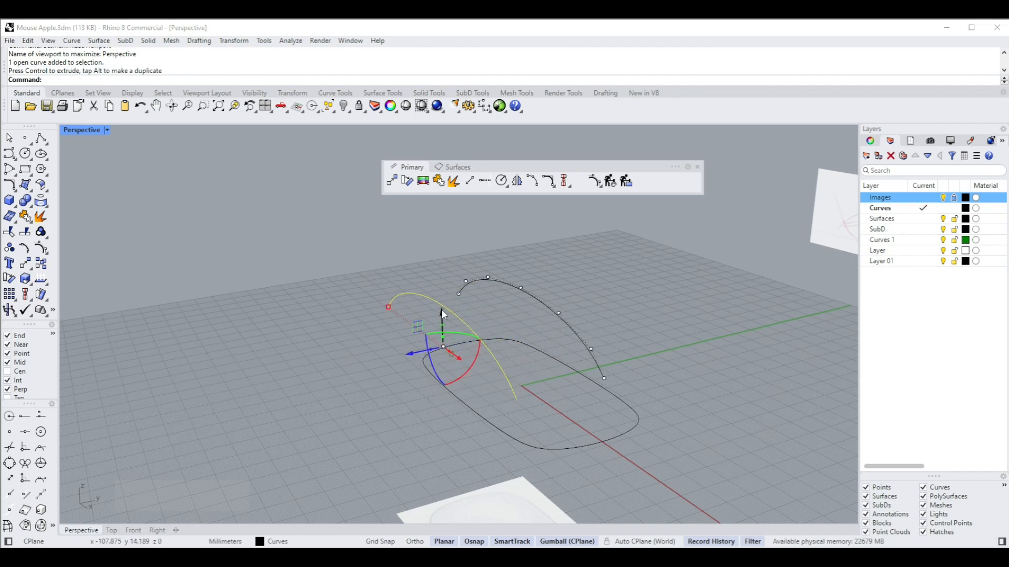
Lower the duplicated arc slightly and shift it outward in the Top view to the edge of the reference image
{"action": "left_click_drag", "start_coordinate": [440, 311], "coordinate": [442, 331]}
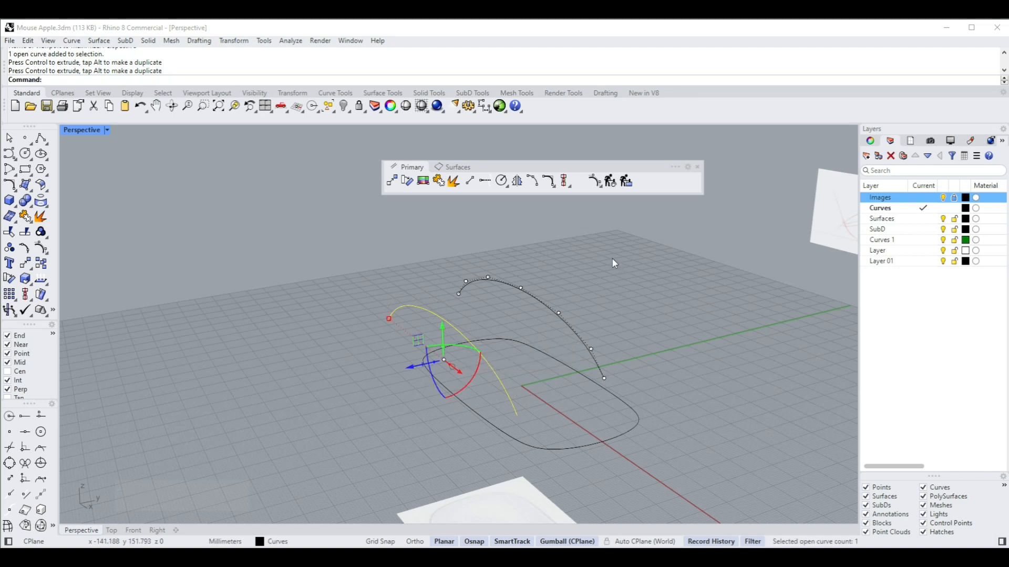
{"action": "double_click", "coordinate": [86, 129]}
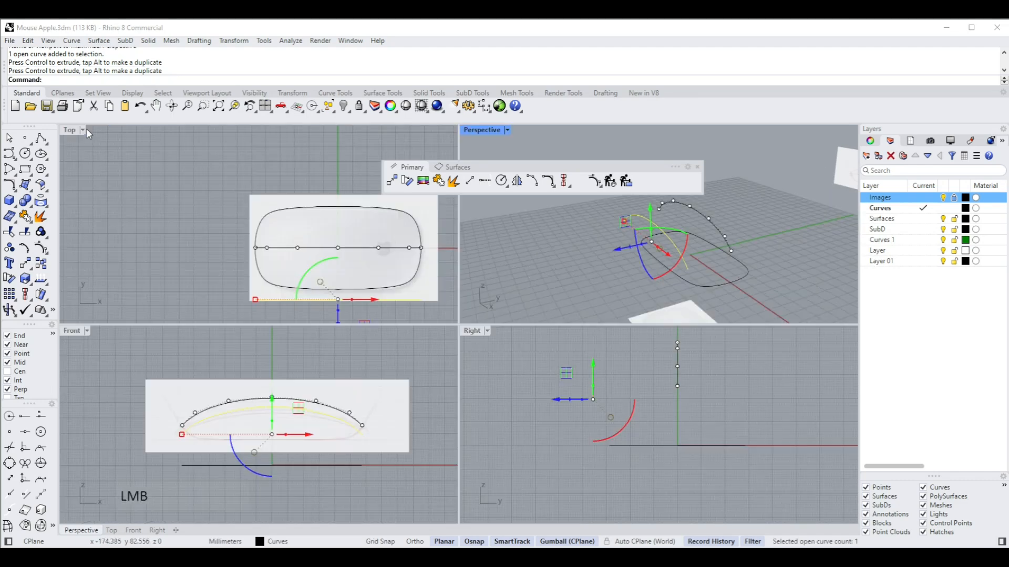
{"action": "double_click", "coordinate": [76, 131]}
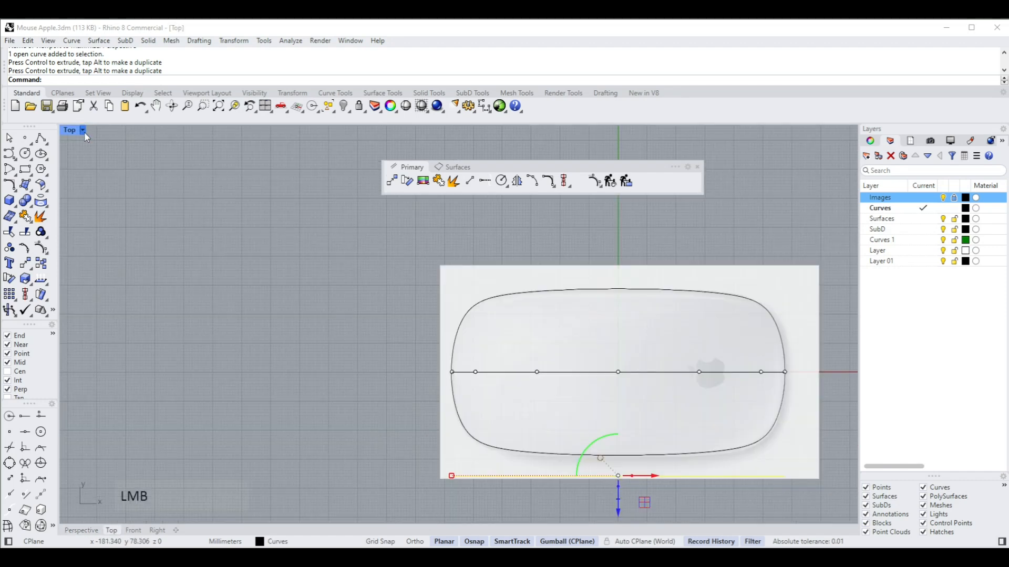
{"action": "scroll", "coordinate": [543, 375], "scroll_direction": "down", "scroll_amount": 2}
{"action": "scroll", "coordinate": [587, 484], "scroll_direction": "up", "scroll_amount": 3}
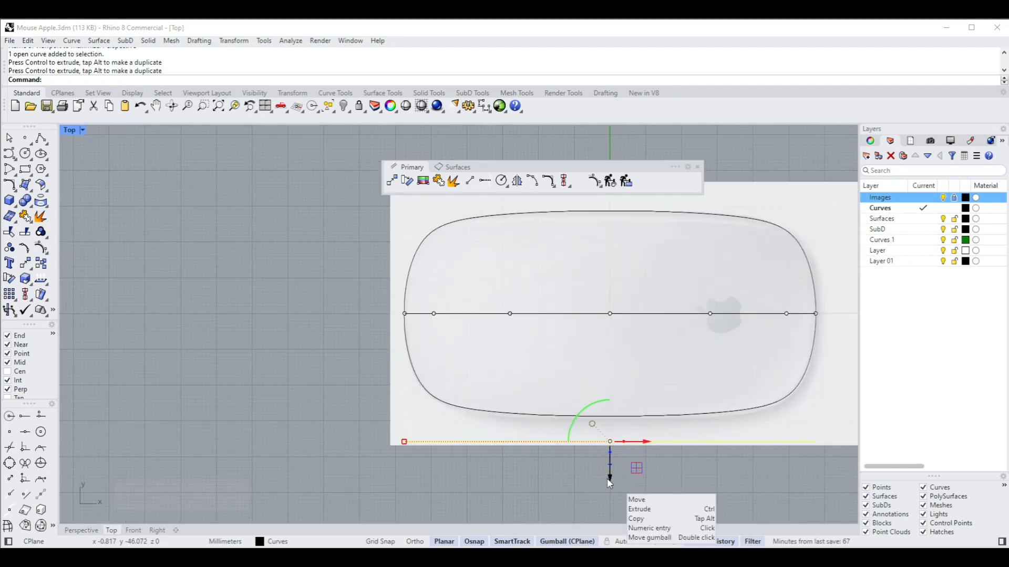
{"action": "left_click_drag", "start_coordinate": [611, 479], "coordinate": [611, 487]}
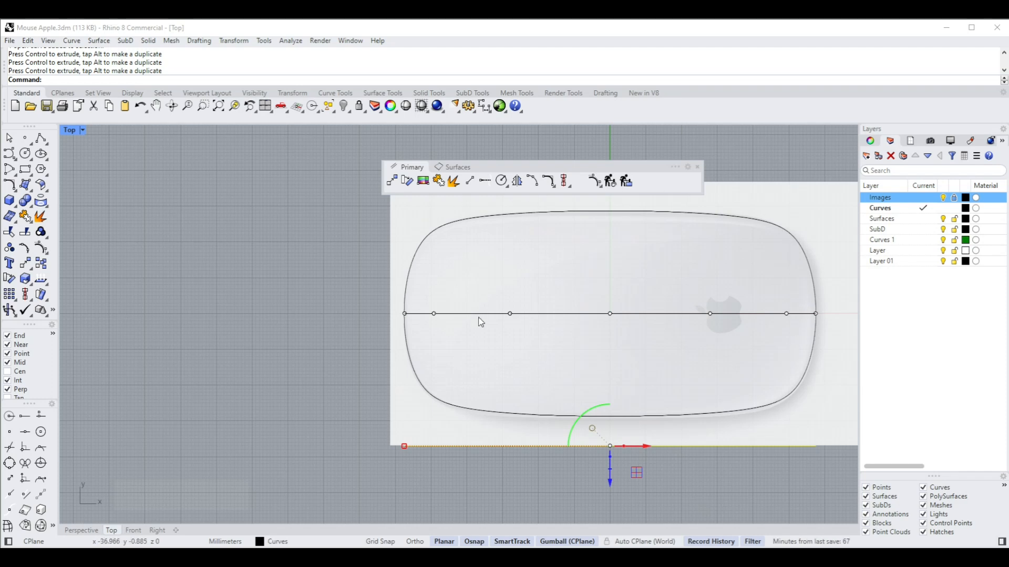
{"action": "scroll", "coordinate": [499, 320], "scroll_direction": "down", "scroll_amount": 1}
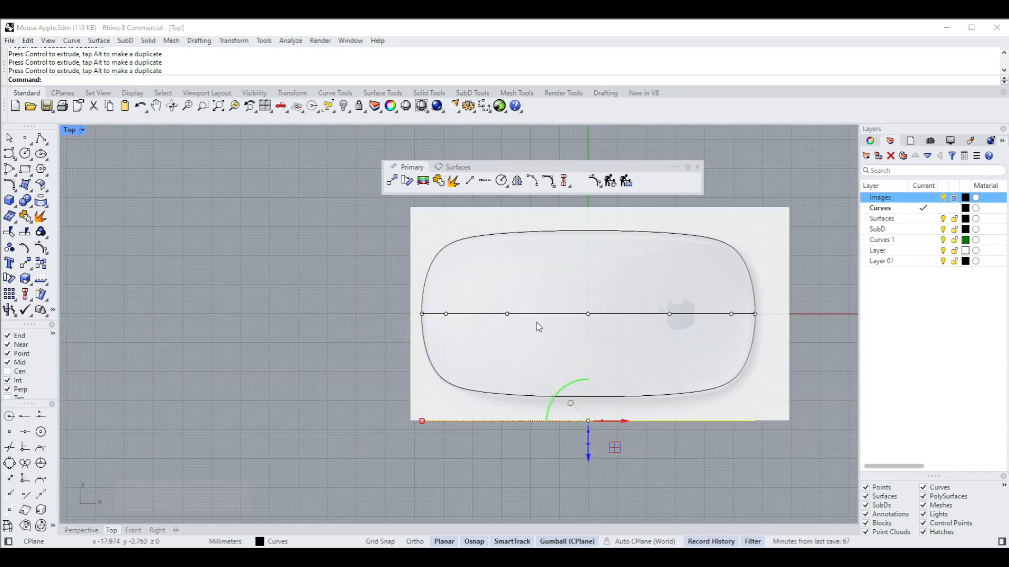
{"action": "scroll", "coordinate": [537, 323], "scroll_direction": "down", "scroll_amount": 1}
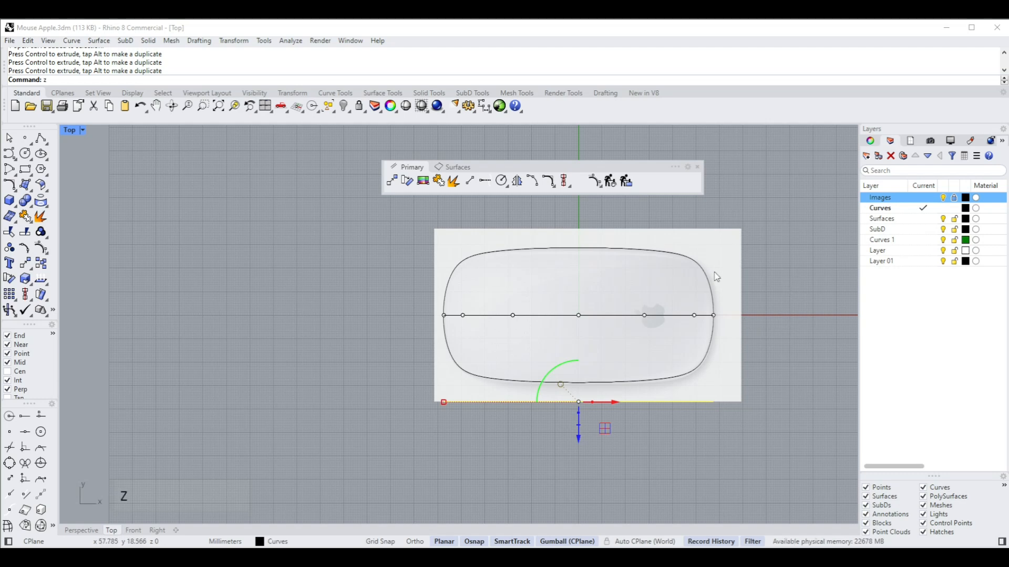
{"action": "right_click_drag", "start_coordinate": [717, 277], "coordinate": [532, 219]}
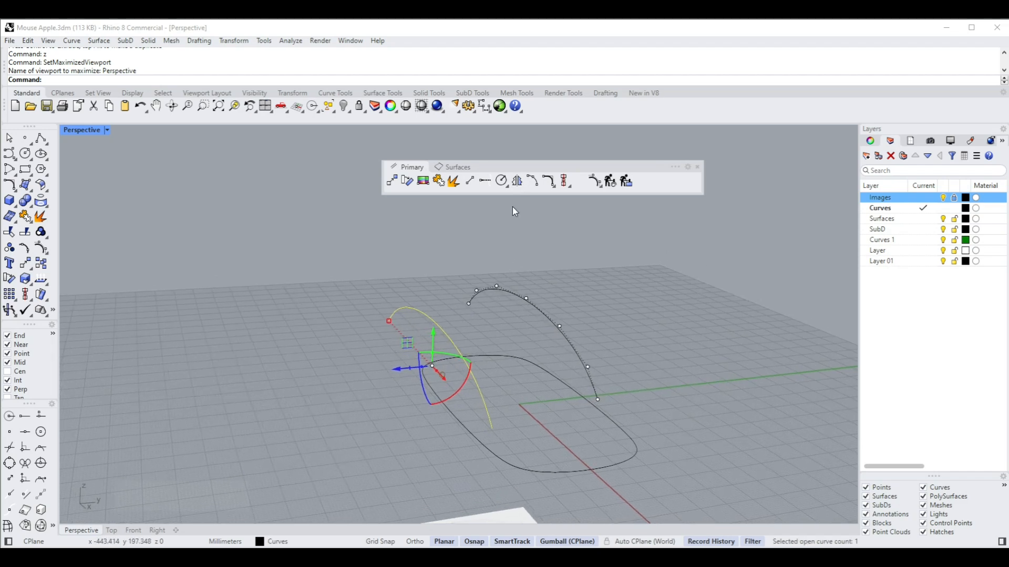
{"action": "left_click", "coordinate": [519, 181]}
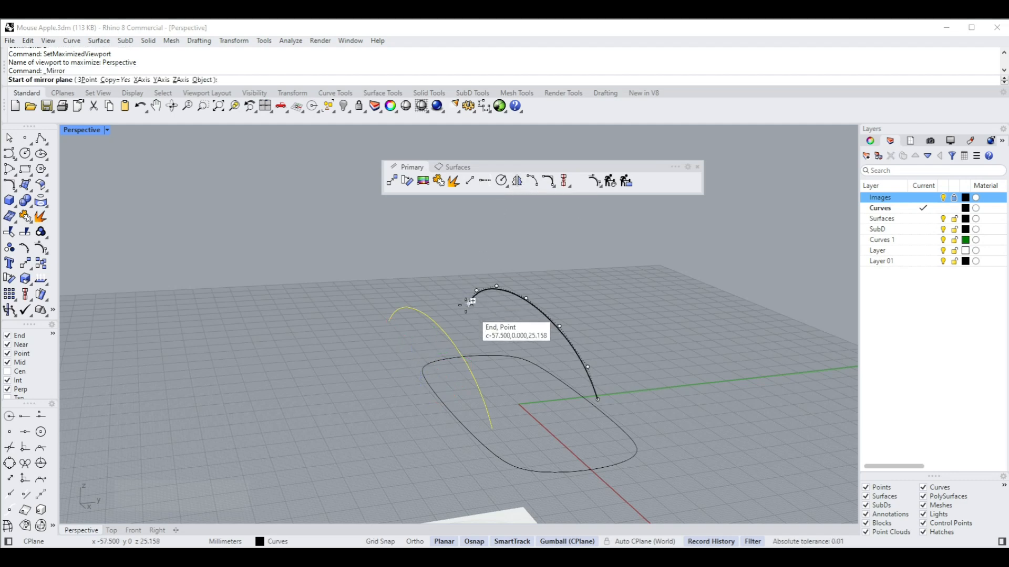
{"action": "left_click", "coordinate": [469, 304]}
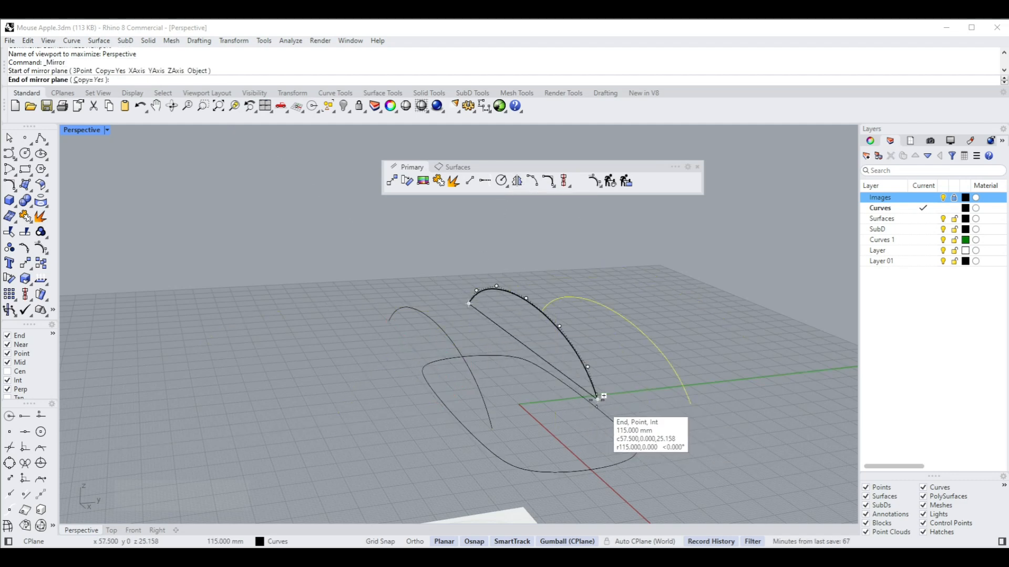
{"action": "key", "text": "Escape"}
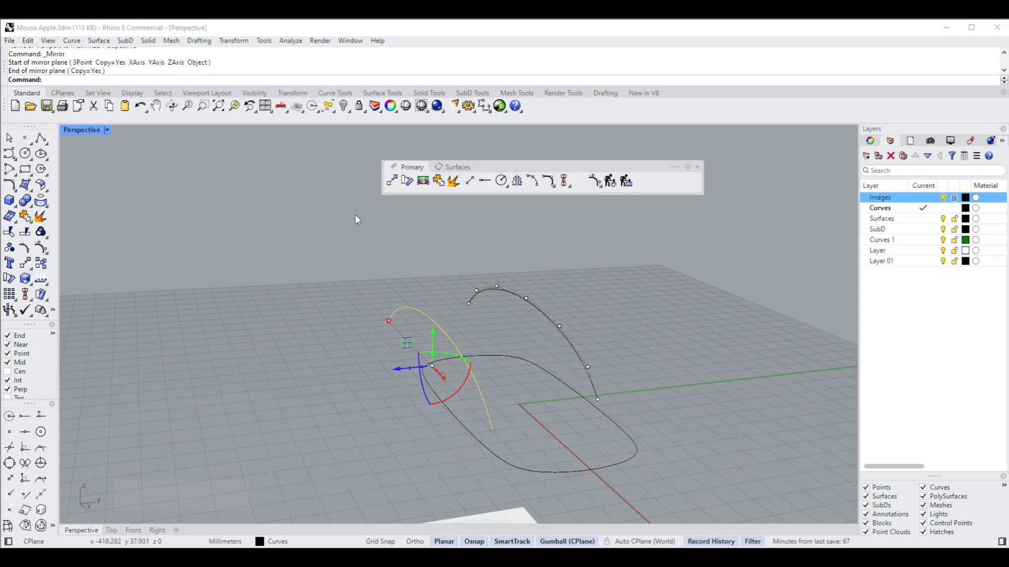
Mirror the lowered side arc about the X axis to create a matching arc on the opposite side of the outline
{"action": "left_click", "coordinate": [517, 182]}
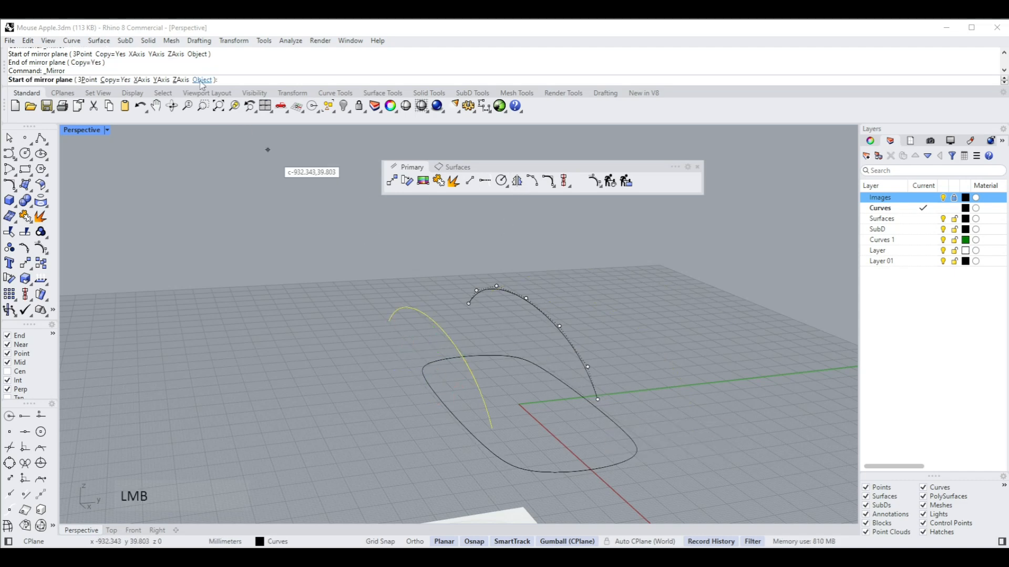
{"action": "left_click", "coordinate": [143, 81]}
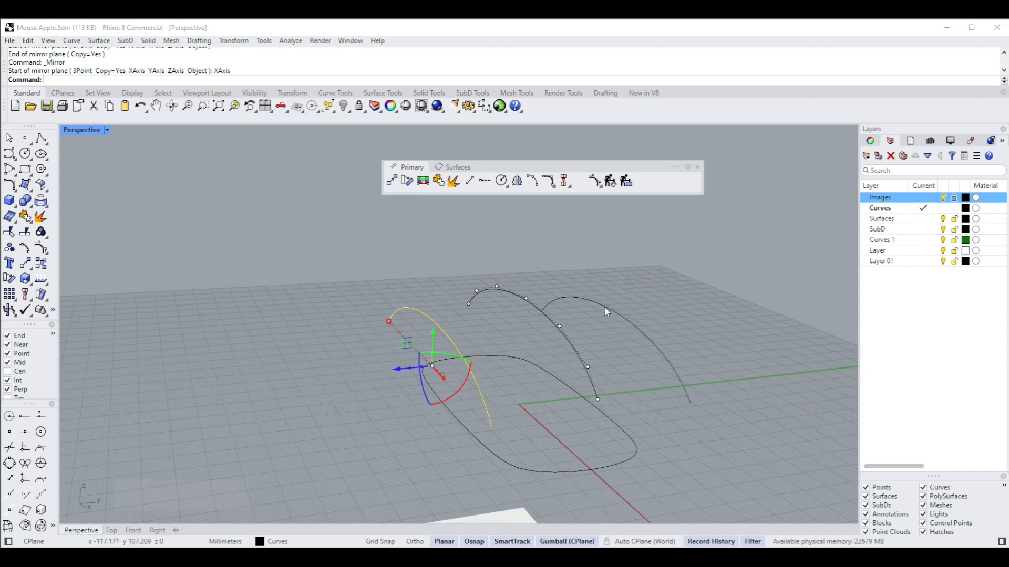
{"action": "right_click_drag", "start_coordinate": [605, 306], "coordinate": [548, 301]}
{"action": "left_click", "coordinate": [655, 296]}
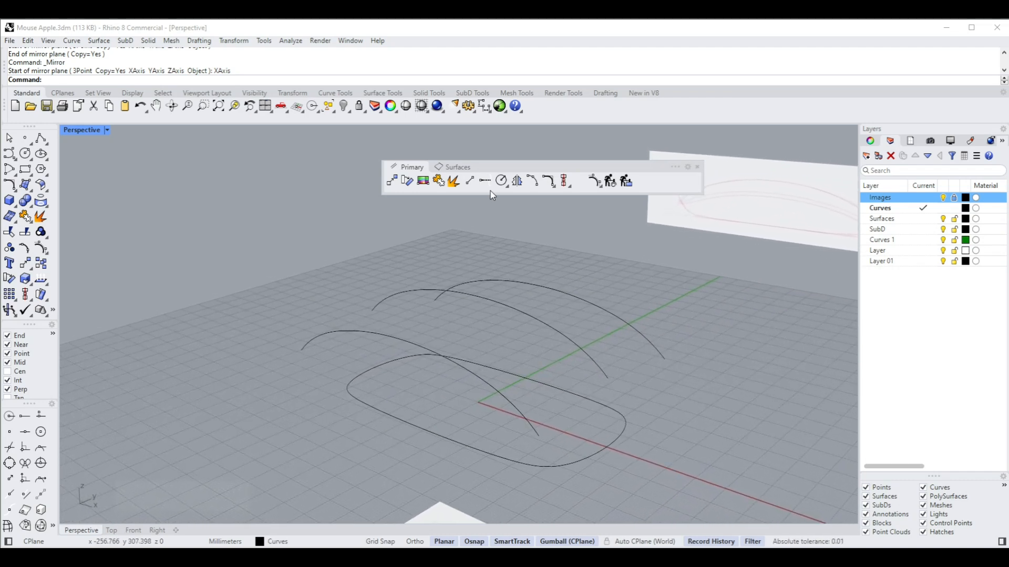
Create a SubD loft through the three arc curves in order, keeping 1 division between shapes and all corner and crease options off
{"action": "left_click", "coordinate": [457, 167]}
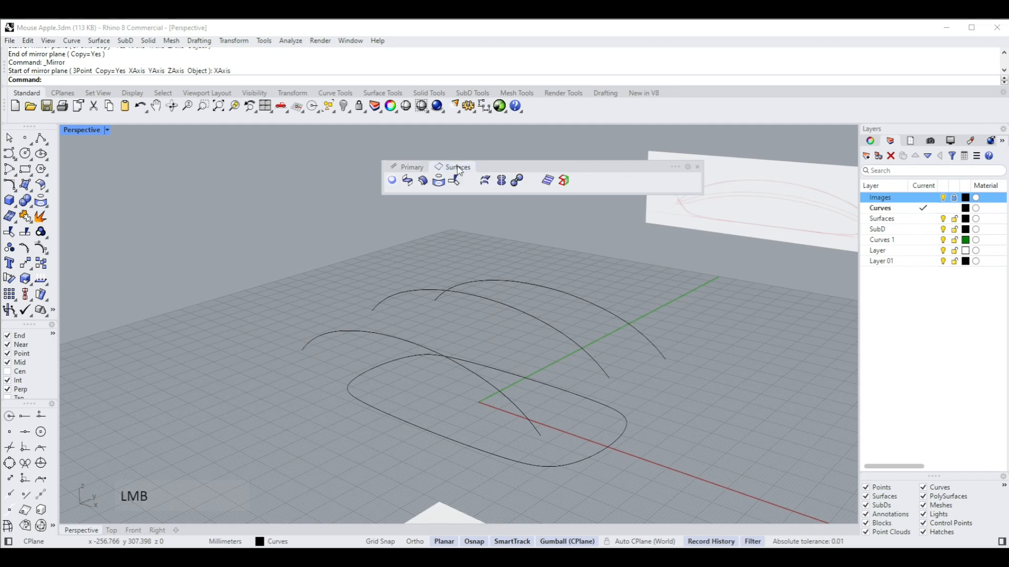
{"action": "left_click", "coordinate": [486, 181]}
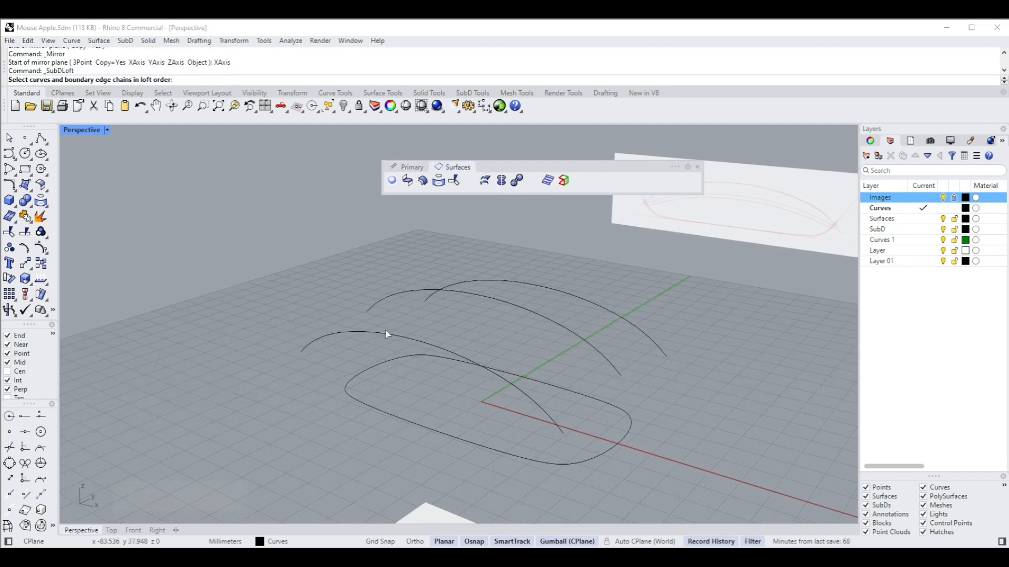
{"action": "left_click", "coordinate": [371, 331]}
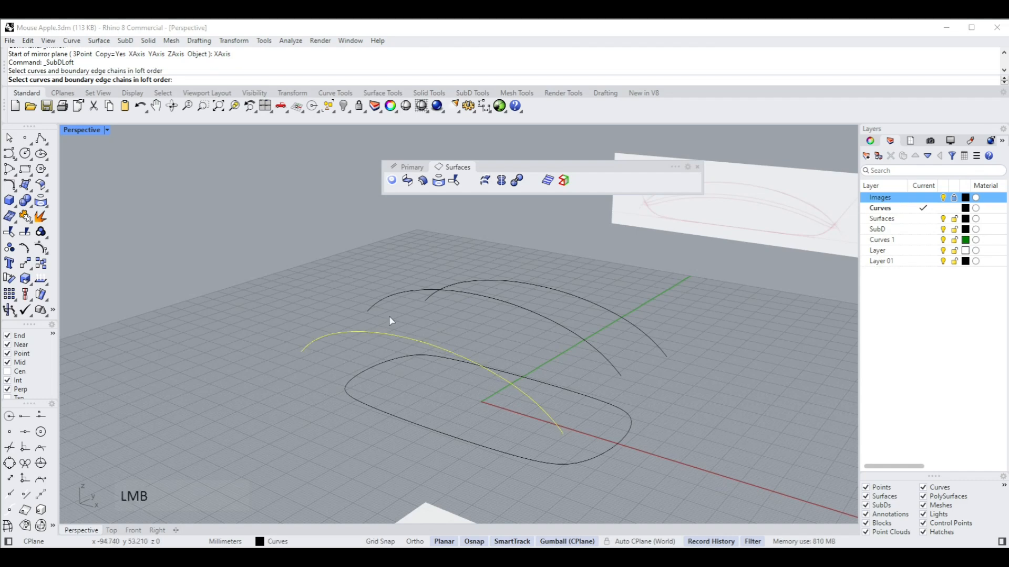
{"action": "left_click", "coordinate": [422, 294]}
{"action": "left_click", "coordinate": [506, 288]}
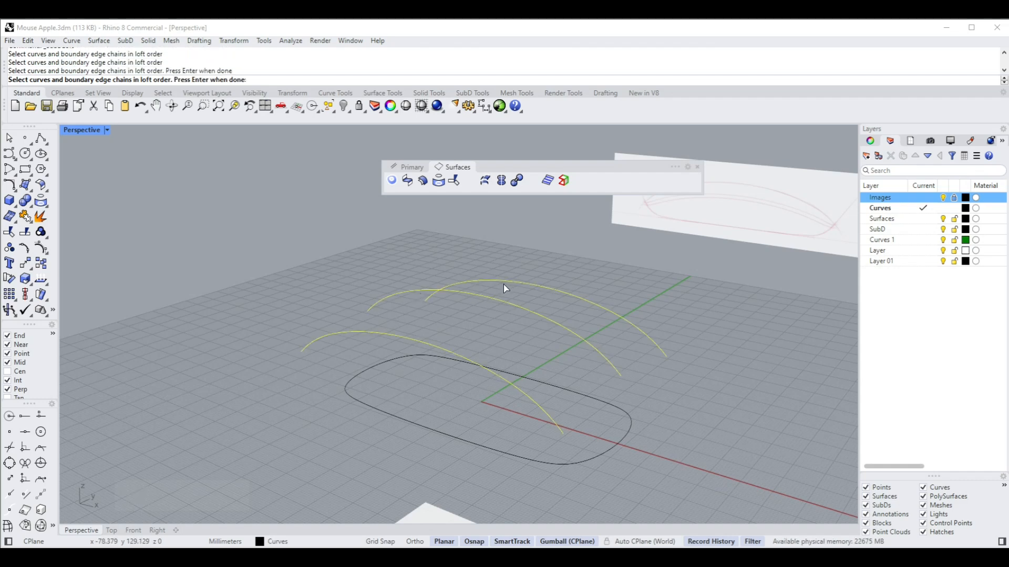
{"action": "right_click", "coordinate": [504, 286]}
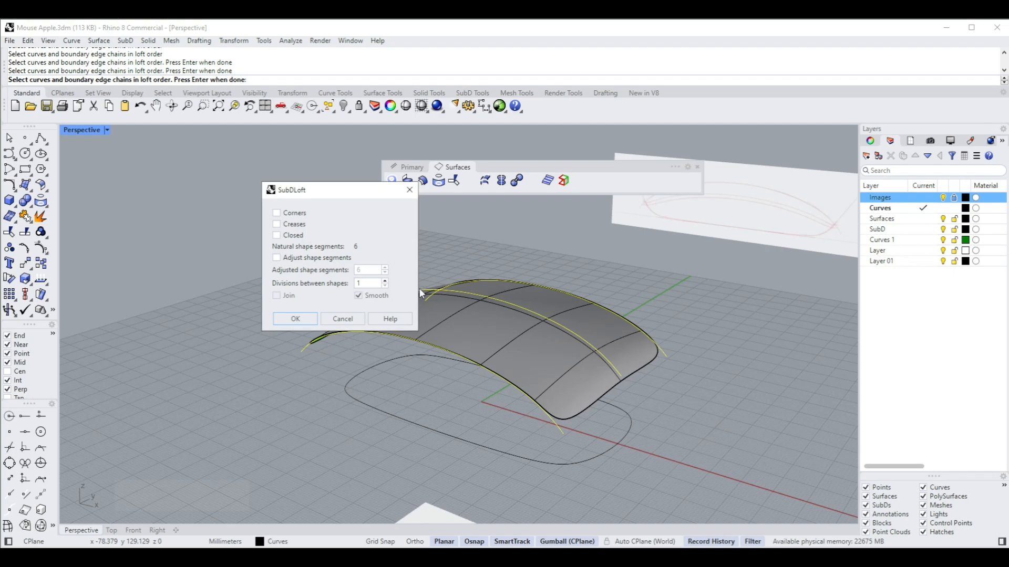
{"action": "left_click", "coordinate": [295, 318]}
Delete the SubD loft surface while keeping the three arcs and the outline curve
{"action": "right_click_drag", "start_coordinate": [536, 300], "coordinate": [608, 298]}
{"action": "left_click", "coordinate": [569, 299]}
{"action": "key", "text": "Delete"}
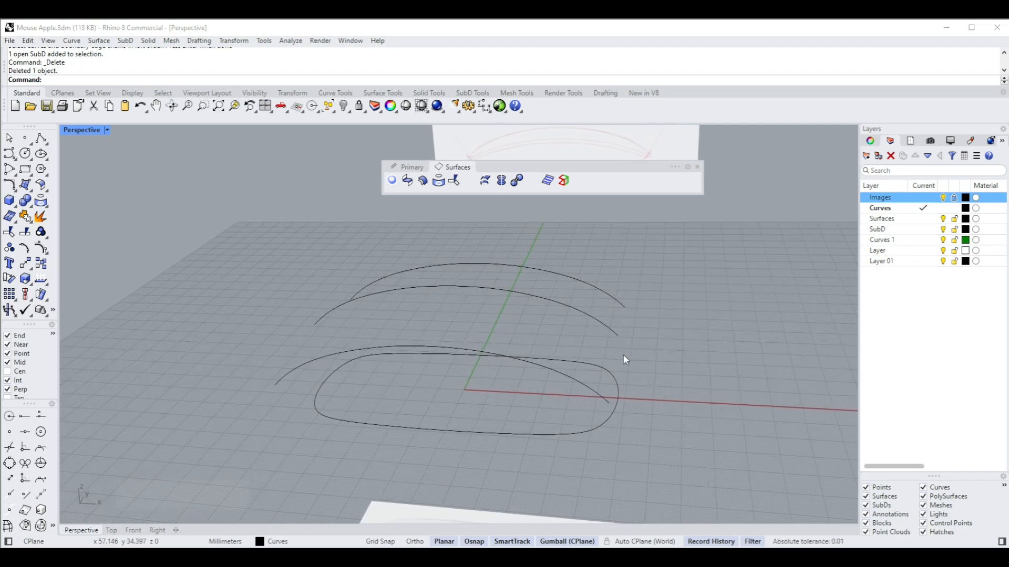
{"action": "left_click", "coordinate": [619, 400]}
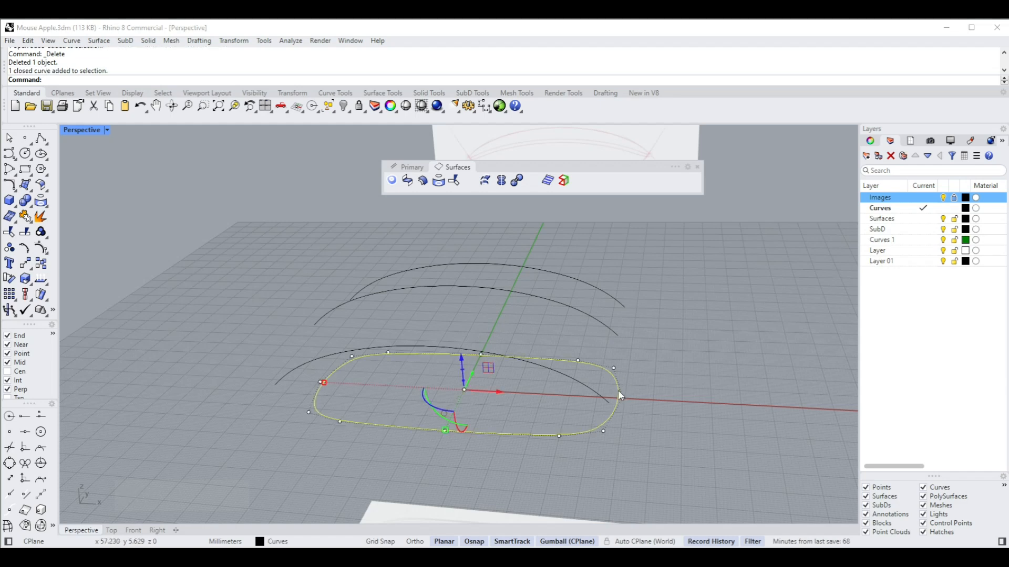
{"action": "left_click", "coordinate": [632, 333]}
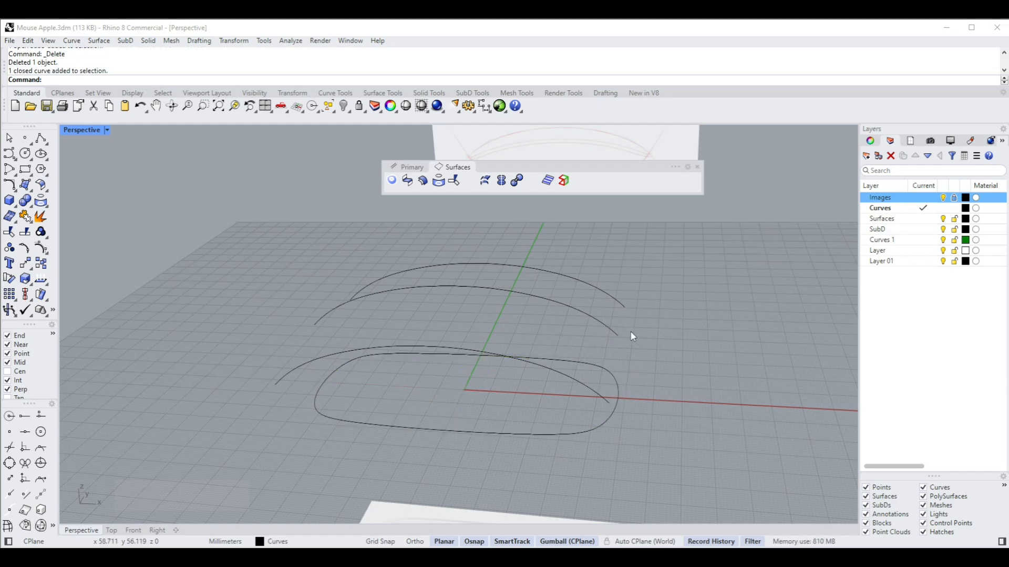
Draw a straight line parallel to the Y axis beyond the negative-X end of the outline, longer than the outline is wide
{"action": "scroll", "coordinate": [633, 336], "scroll_direction": "down", "scroll_amount": 2}
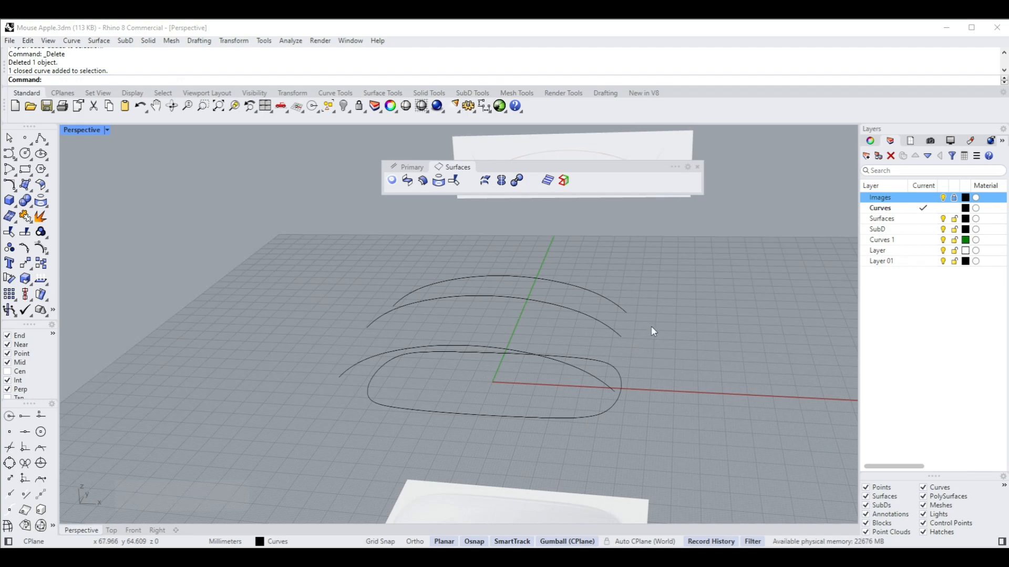
{"action": "right_click_drag", "start_coordinate": [642, 300], "coordinate": [660, 301]}
{"action": "left_click", "coordinate": [405, 167]}
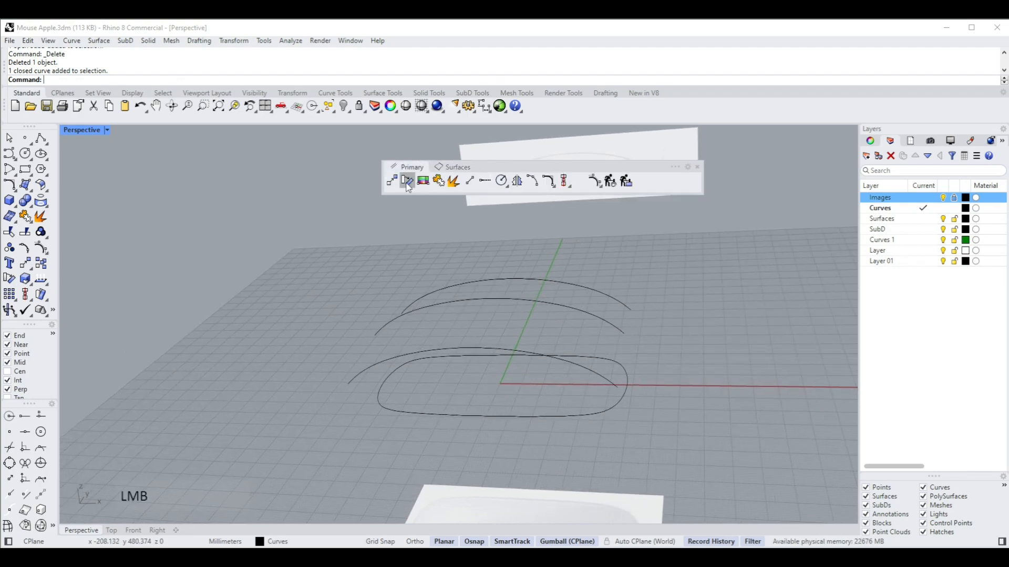
{"action": "left_click", "coordinate": [469, 180]}
{"action": "right_click_drag", "start_coordinate": [357, 284], "coordinate": [298, 210]}
{"action": "left_click", "coordinate": [294, 208]}
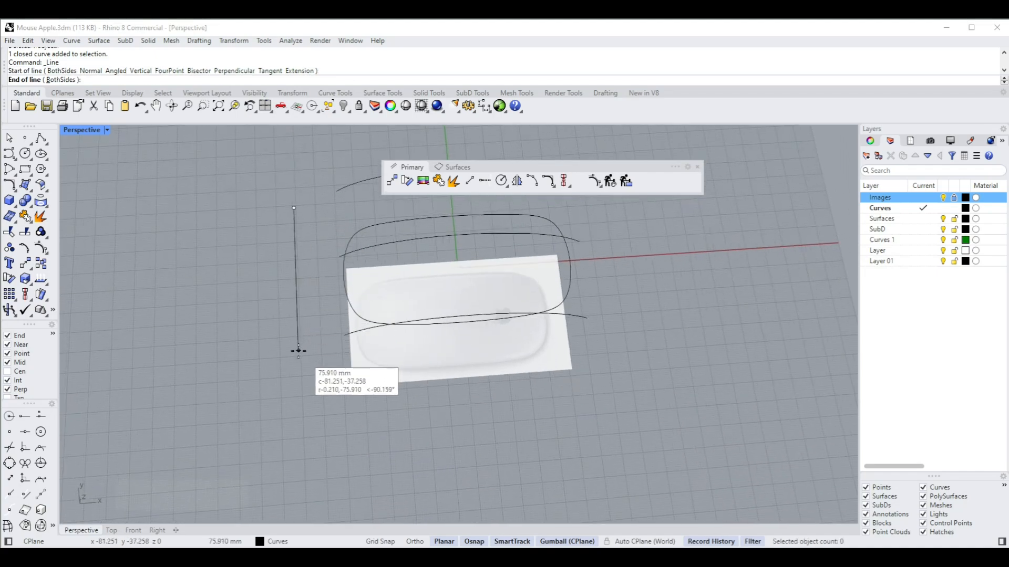
{"action": "left_click", "coordinate": [303, 358], "text": "shift"}
In the Top view, lengthen the straight line past both outer arcs and centre it about the X axis
{"action": "right_click_drag", "start_coordinate": [308, 353], "coordinate": [341, 282]}
{"action": "left_click", "coordinate": [317, 210]}
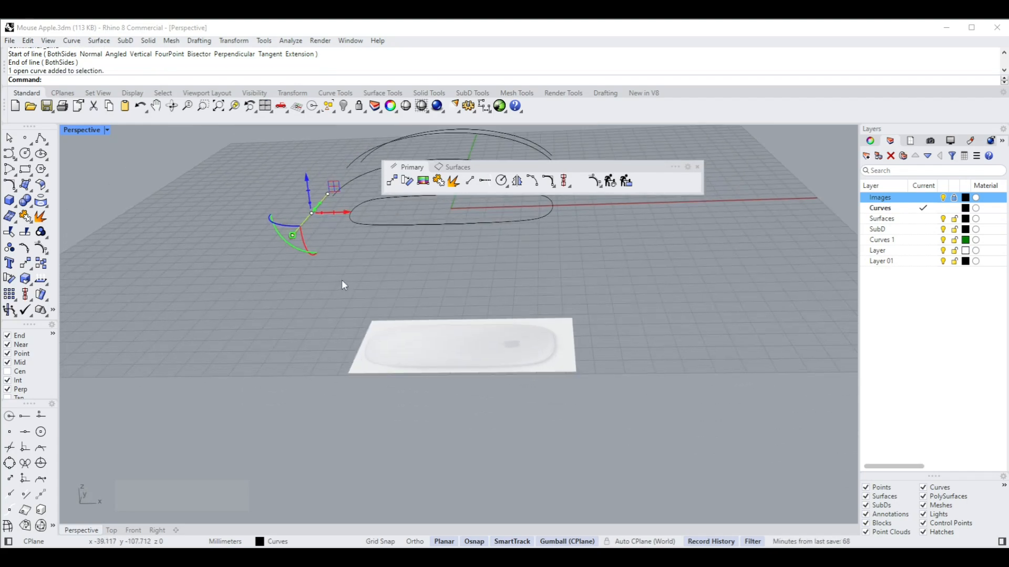
{"action": "type", "text": "t"}
{"action": "right_click", "coordinate": [341, 279]}
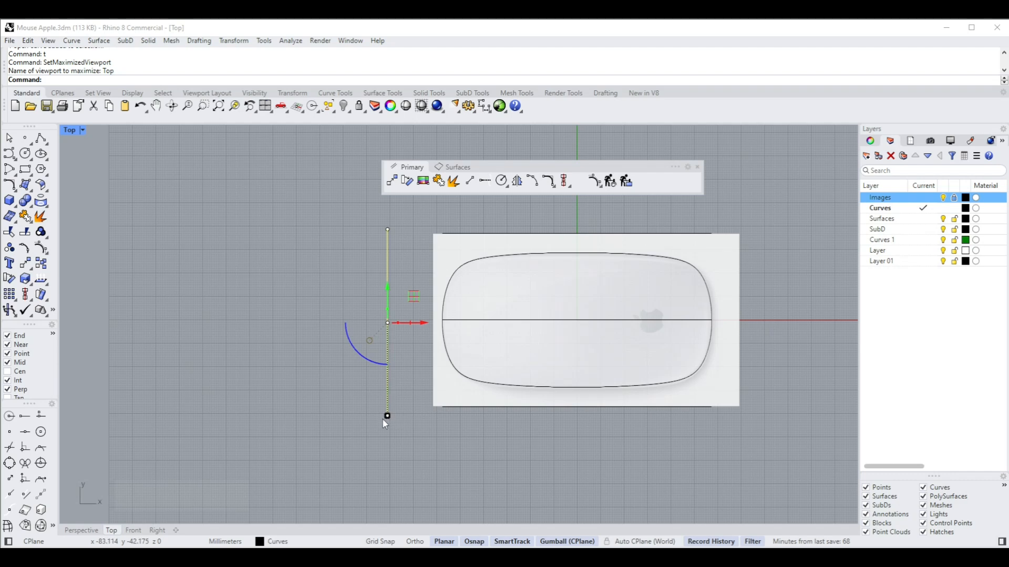
{"action": "left_click_drag", "start_coordinate": [383, 419], "coordinate": [389, 440]}
{"action": "right_click_drag", "start_coordinate": [409, 313], "coordinate": [409, 332]}
{"action": "left_click_drag", "start_coordinate": [384, 304], "coordinate": [389, 301]}
{"action": "scroll", "coordinate": [411, 253], "scroll_direction": "up", "scroll_amount": 1}
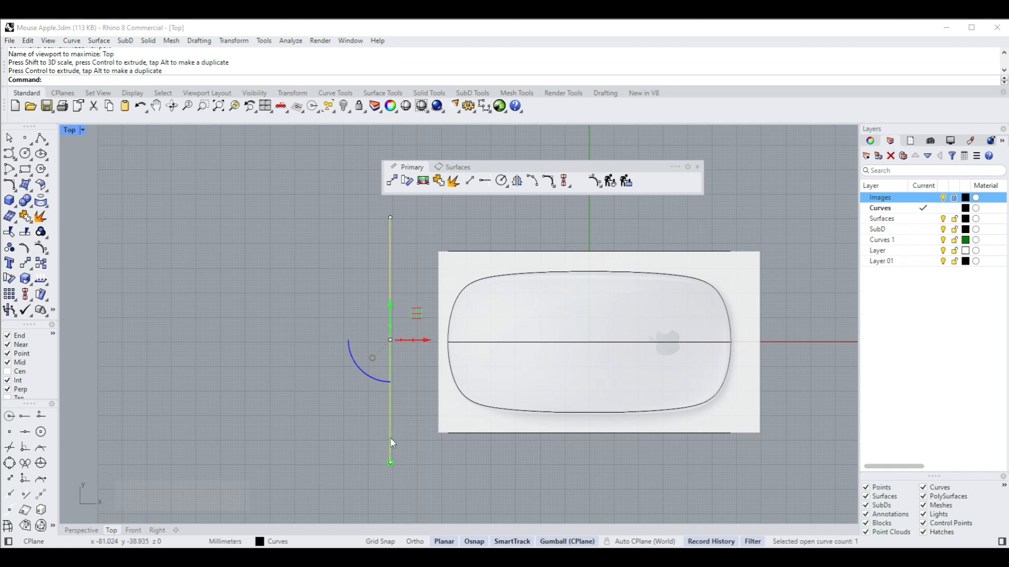
Move the straight line along X closer to the negative-X end of the outline
{"action": "left_click", "coordinate": [464, 254]}
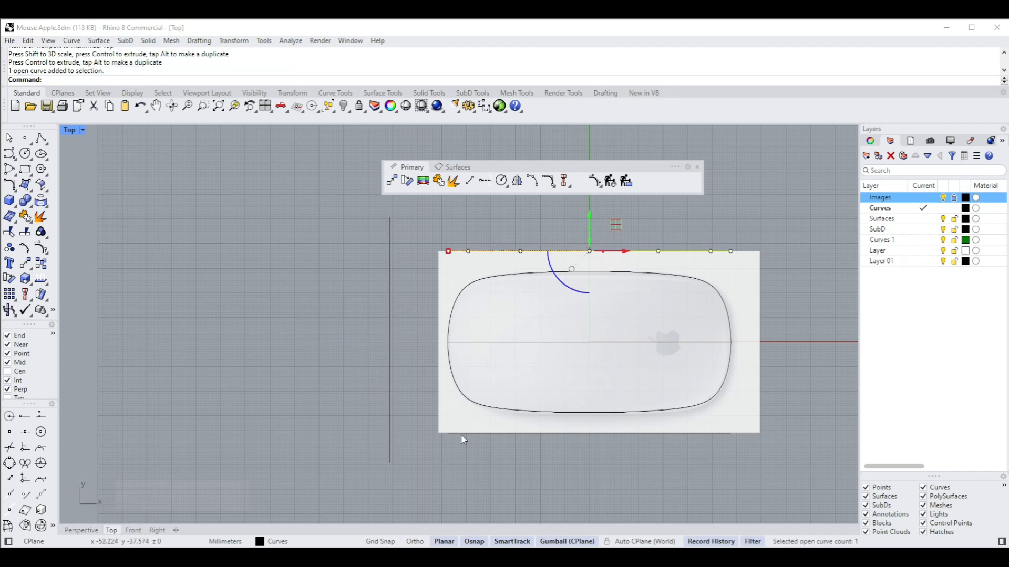
{"action": "left_click", "coordinate": [389, 334]}
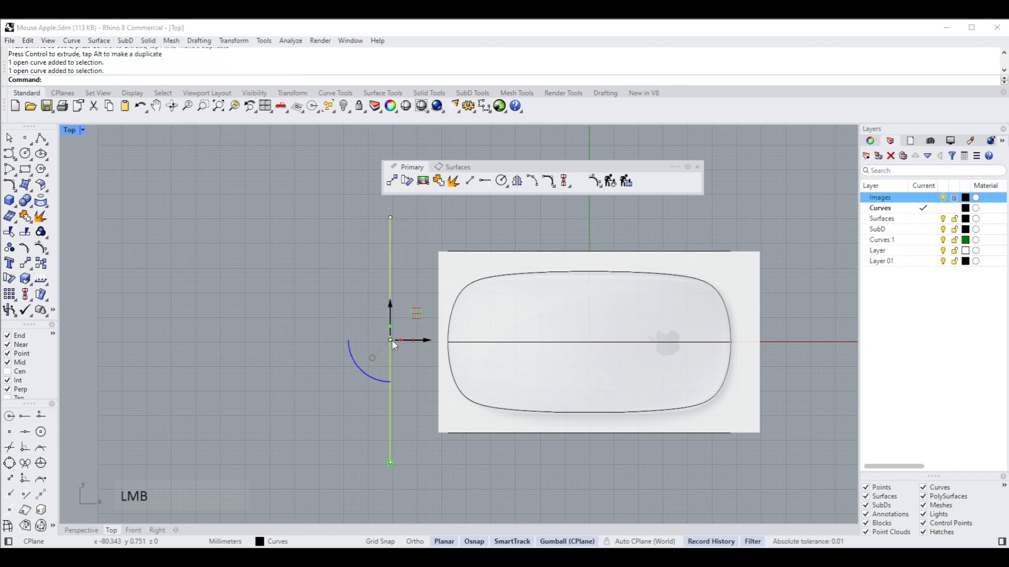
{"action": "left_click_drag", "start_coordinate": [428, 341], "coordinate": [452, 345]}
Mirror a copy of the straight line across the Y axis to the positive-X end of the outline
{"action": "scroll", "coordinate": [440, 307], "scroll_direction": "down", "scroll_amount": 3}
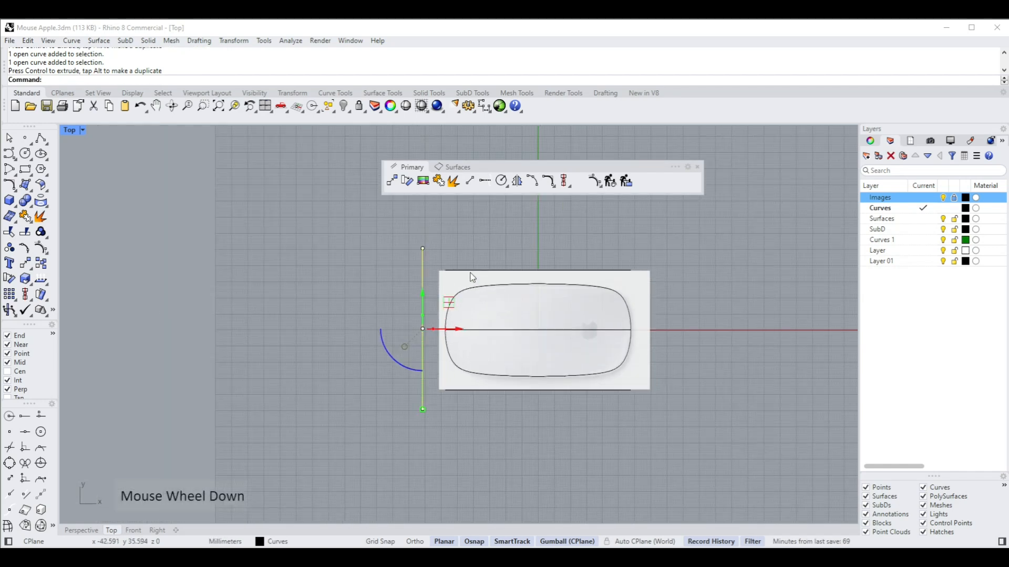
{"action": "left_click", "coordinate": [519, 184]}
{"action": "left_click", "coordinate": [536, 213]}
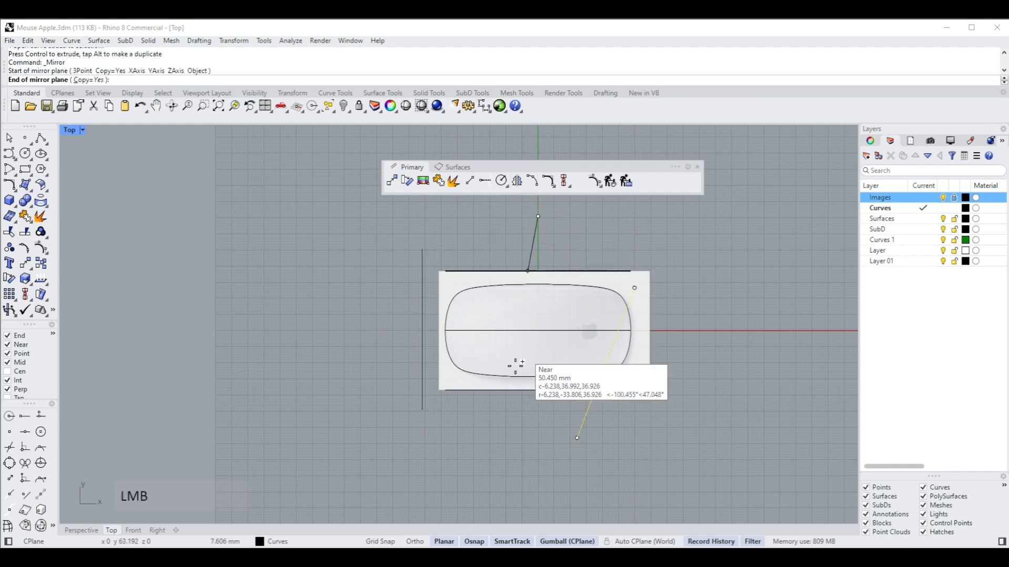
{"action": "left_click", "coordinate": [535, 450]}
{"action": "left_click", "coordinate": [720, 259]}
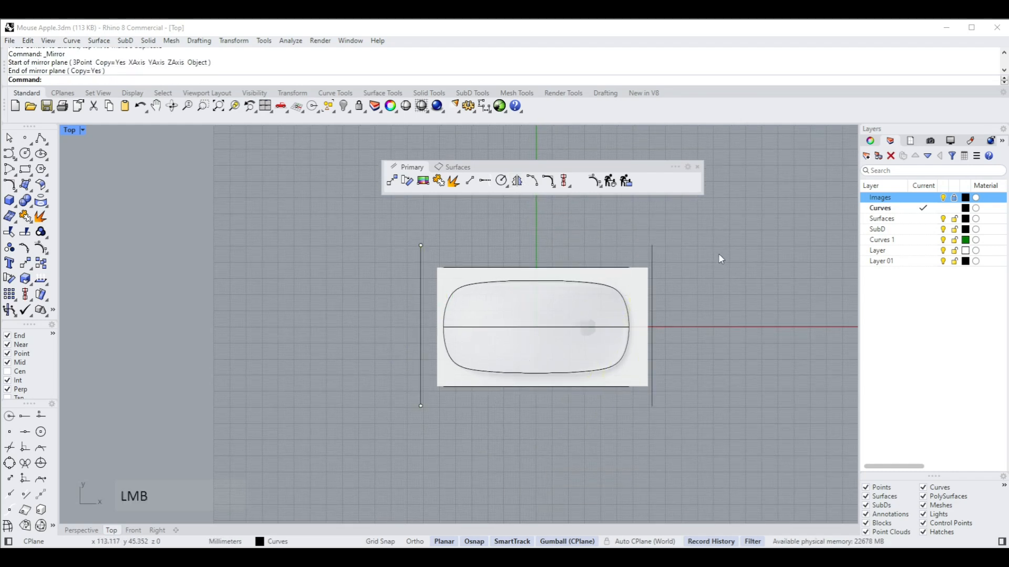
In the Perspective view, extrude both straight lines vertically to both sides, forming two upright planes taller than the arcs
{"action": "type", "text": "z"}
{"action": "right_click", "coordinate": [691, 269]}
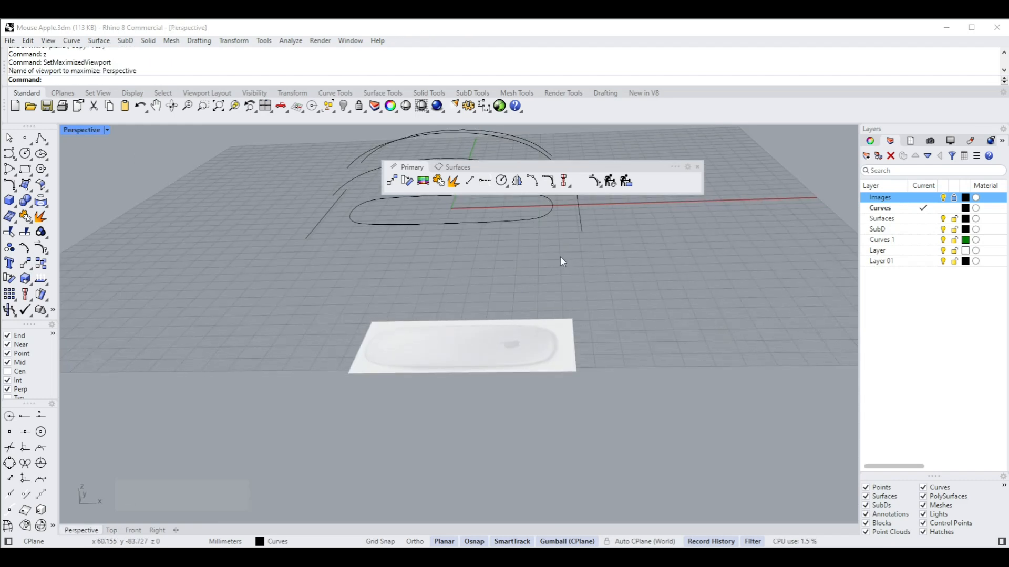
{"action": "right_click_drag", "start_coordinate": [560, 257], "coordinate": [638, 274]}
{"action": "left_click", "coordinate": [645, 279]}
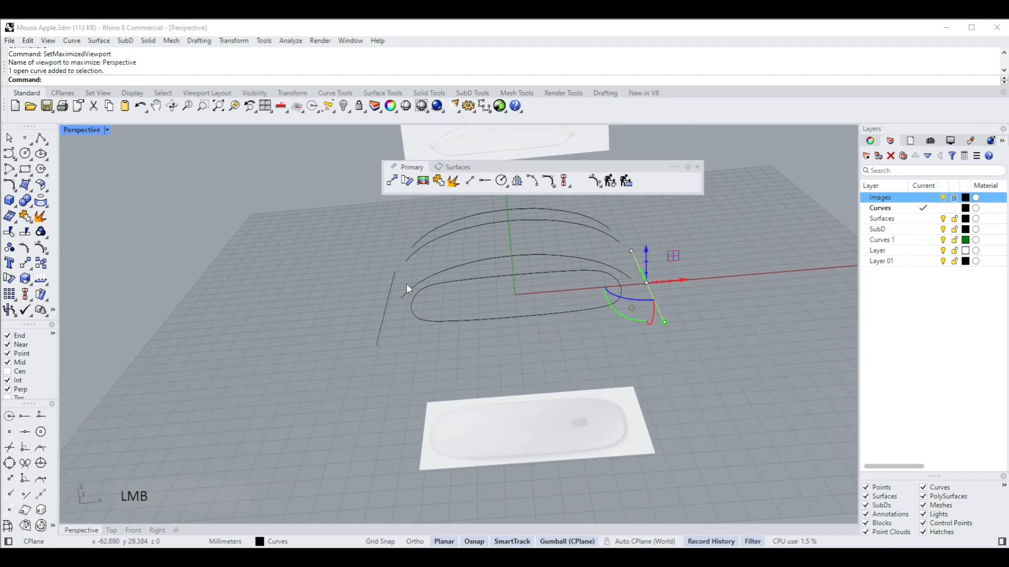
{"action": "left_click", "coordinate": [389, 293], "text": "shift"}
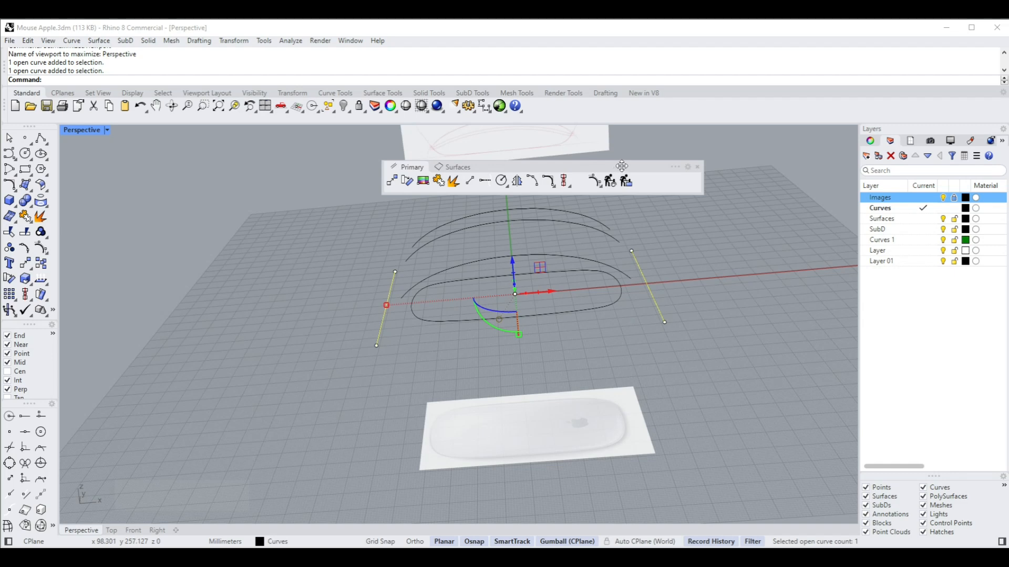
{"action": "left_click_drag", "start_coordinate": [622, 167], "coordinate": [748, 147]}
{"action": "right_click_drag", "start_coordinate": [680, 216], "coordinate": [512, 318]}
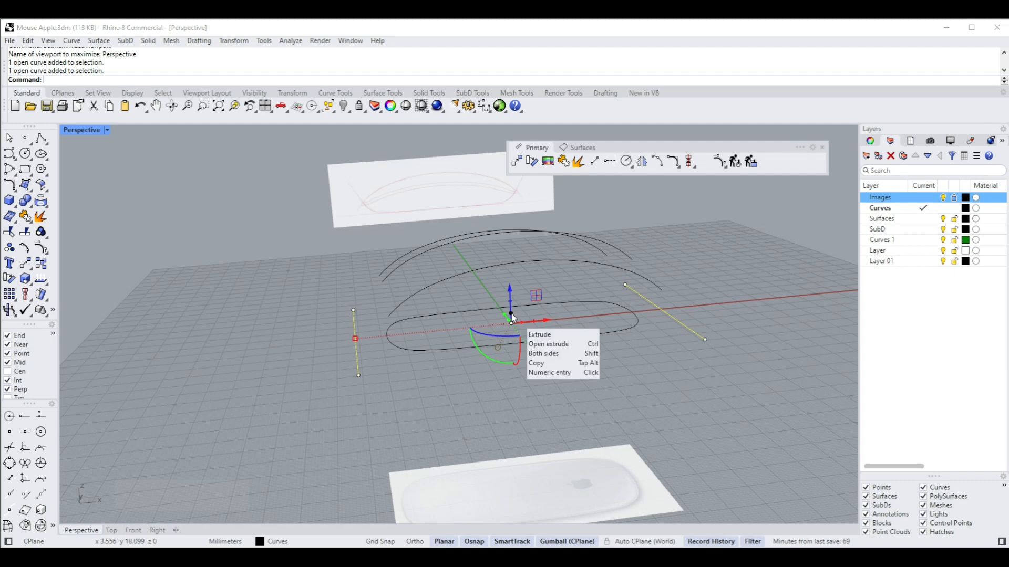
{"action": "left_click_drag", "start_coordinate": [512, 318], "coordinate": [534, 265]}
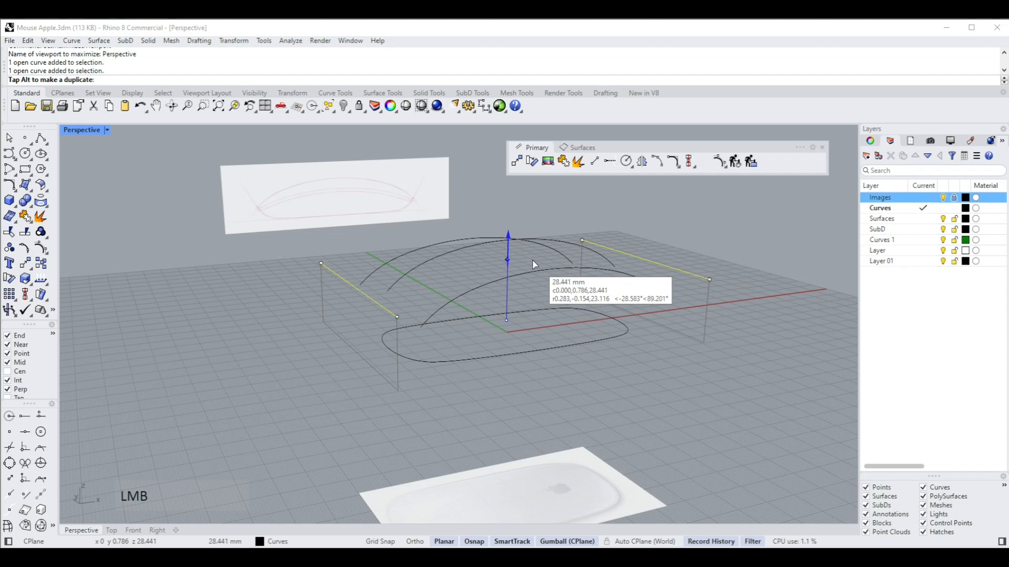
{"action": "left_click_drag", "start_coordinate": [534, 264], "coordinate": [535, 250], "text": "shift"}
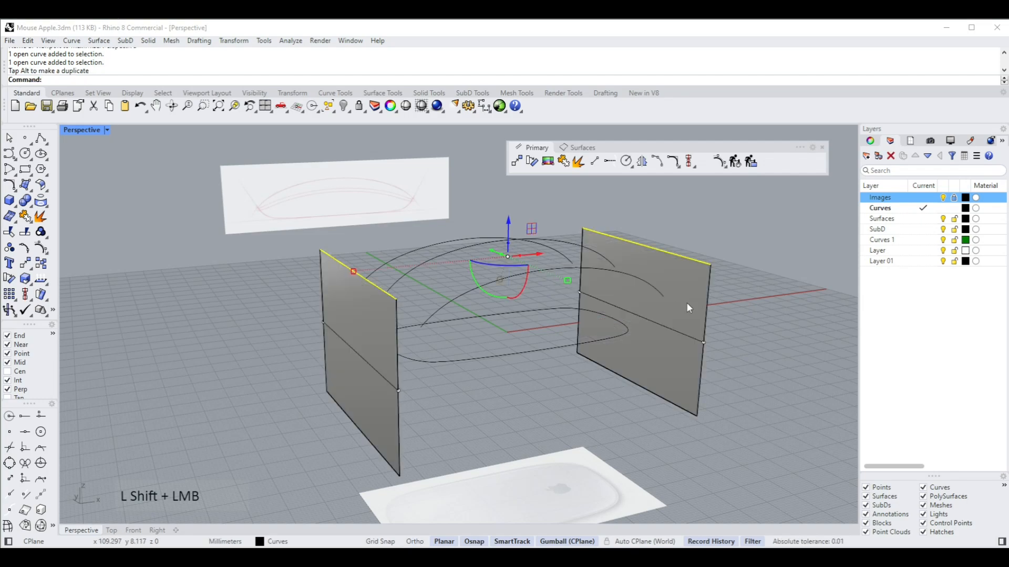
{"action": "left_click", "coordinate": [755, 306]}
Try to extend the near outer arc with Natural type, using the two upright planes as boundaries
{"action": "mouse_move", "coordinate": [756, 306]}
{"action": "right_mouse_down"}
{"action": "mouse_move", "coordinate": [709, 282]}
{"action": "mouse_move", "coordinate": [638, 273]}
{"action": "mouse_move", "coordinate": [648, 279]}
{"action": "mouse_move", "coordinate": [659, 186]}
{"action": "right_mouse_up"}
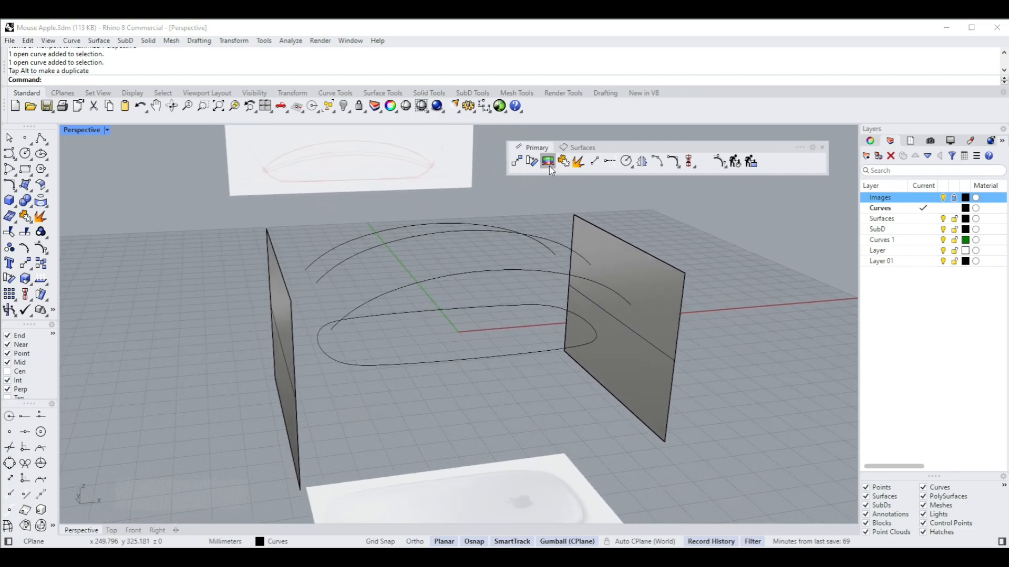
{"action": "left_click", "coordinate": [611, 164]}
{"action": "right_click_drag", "start_coordinate": [590, 225], "coordinate": [635, 257]}
{"action": "left_click", "coordinate": [279, 267]}
{"action": "left_click", "coordinate": [625, 278]}
{"action": "right_click", "coordinate": [663, 283]}
{"action": "right_click", "coordinate": [659, 288]}
{"action": "right_click", "coordinate": [661, 269]}
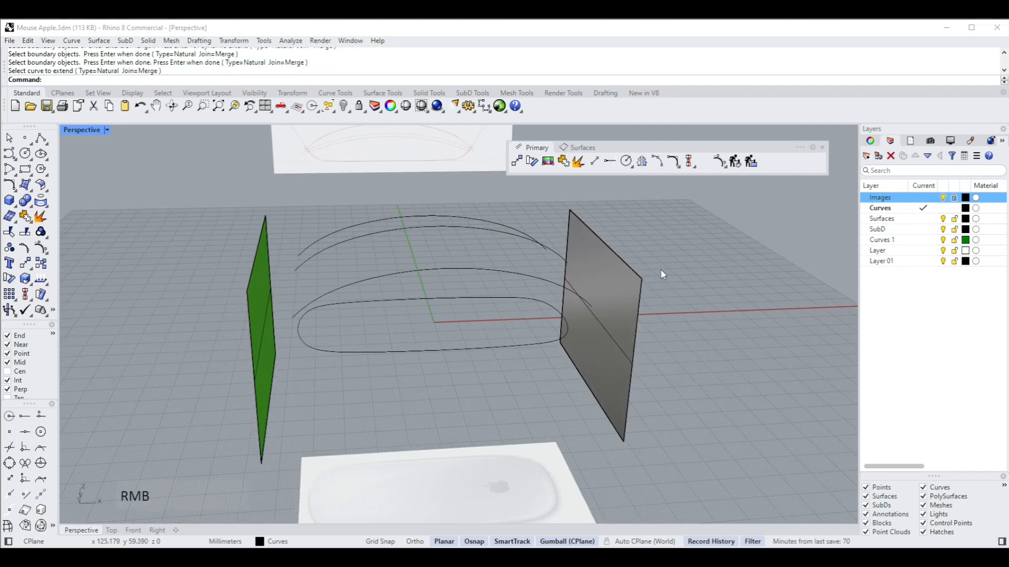
{"action": "left_click", "coordinate": [577, 275]}
{"action": "left_click", "coordinate": [253, 288]}
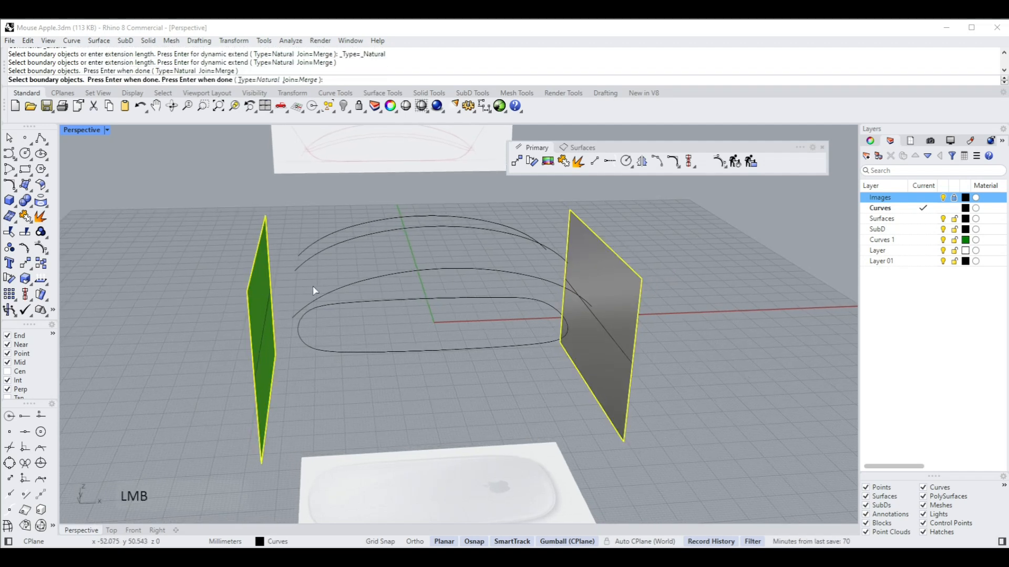
{"action": "right_click", "coordinate": [304, 284]}
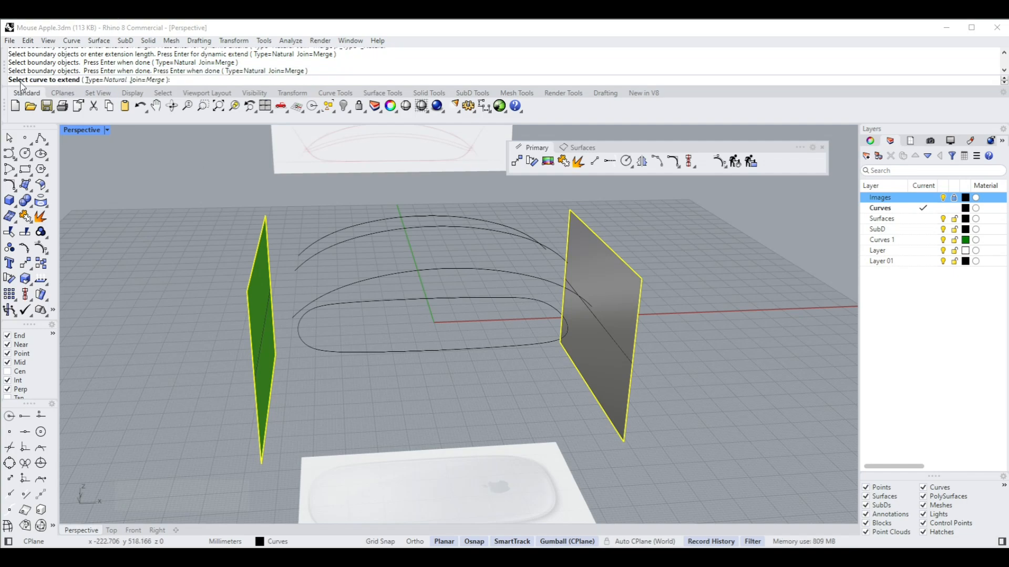
{"action": "right_click_drag", "start_coordinate": [273, 268], "coordinate": [297, 287]}
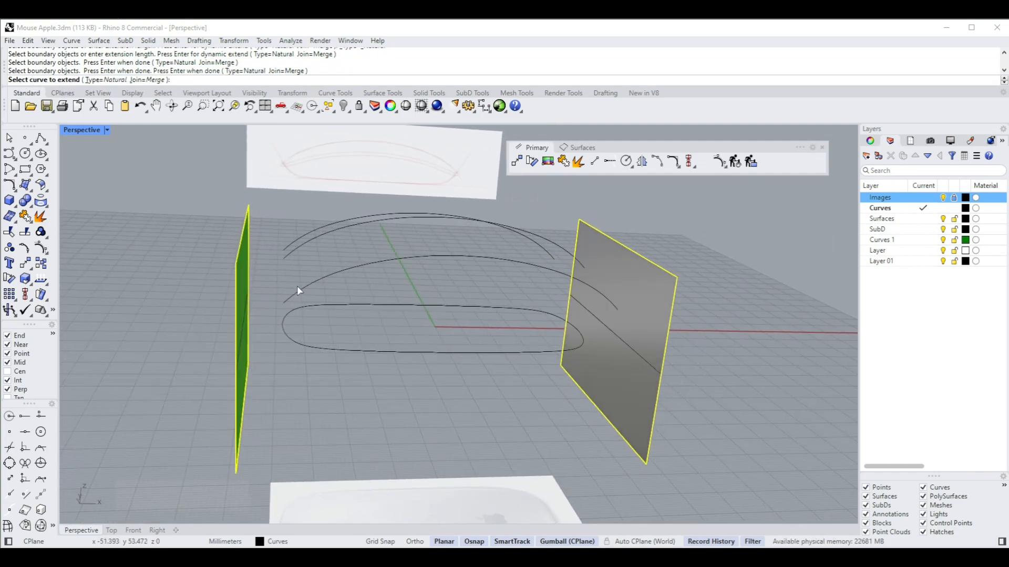
{"action": "left_click", "coordinate": [297, 292]}
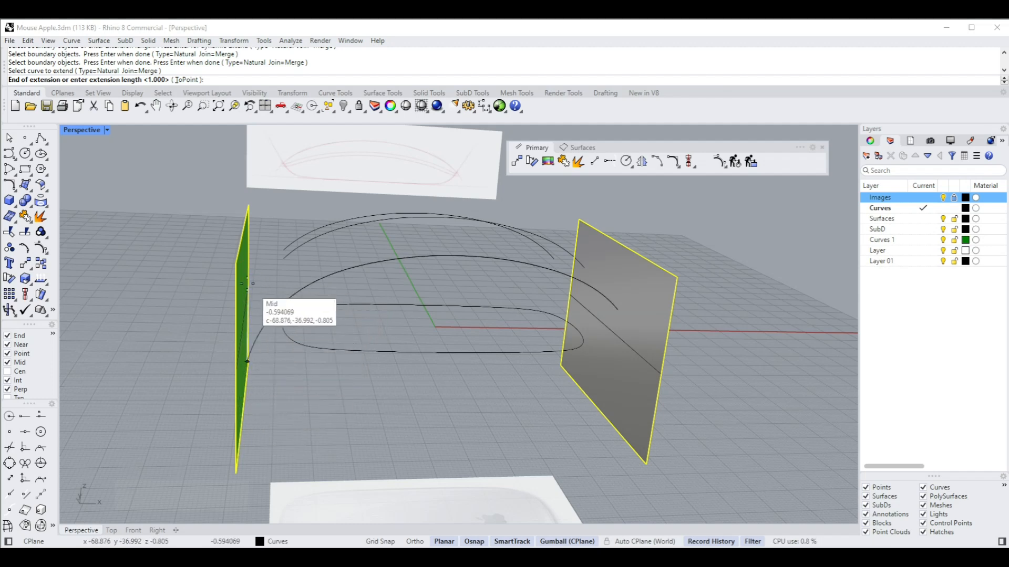
{"action": "left_click", "coordinate": [286, 290]}
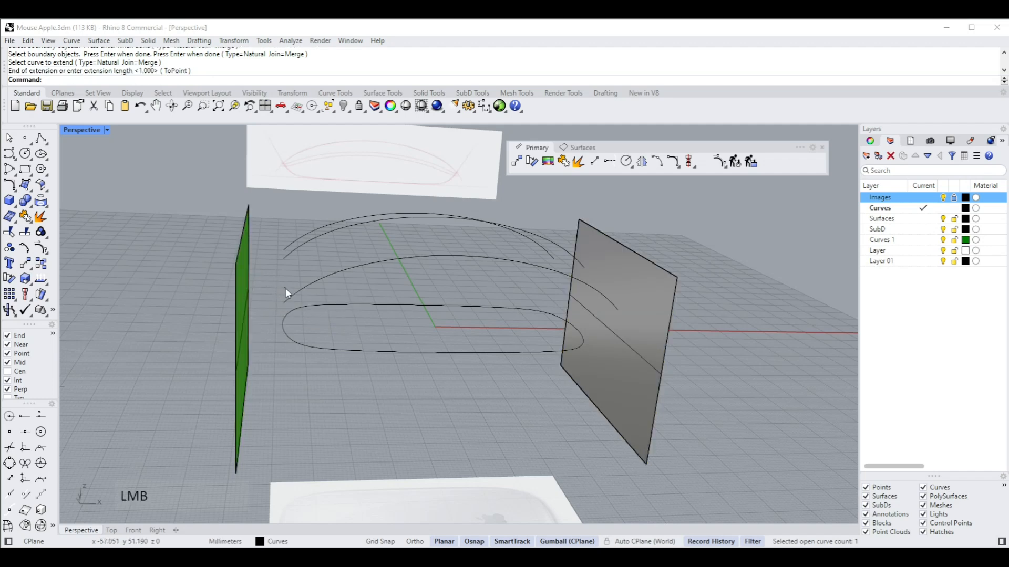
Scale the pair of upright planes inward along X so they stand closer to the arc ends
{"action": "left_click", "coordinate": [244, 286]}
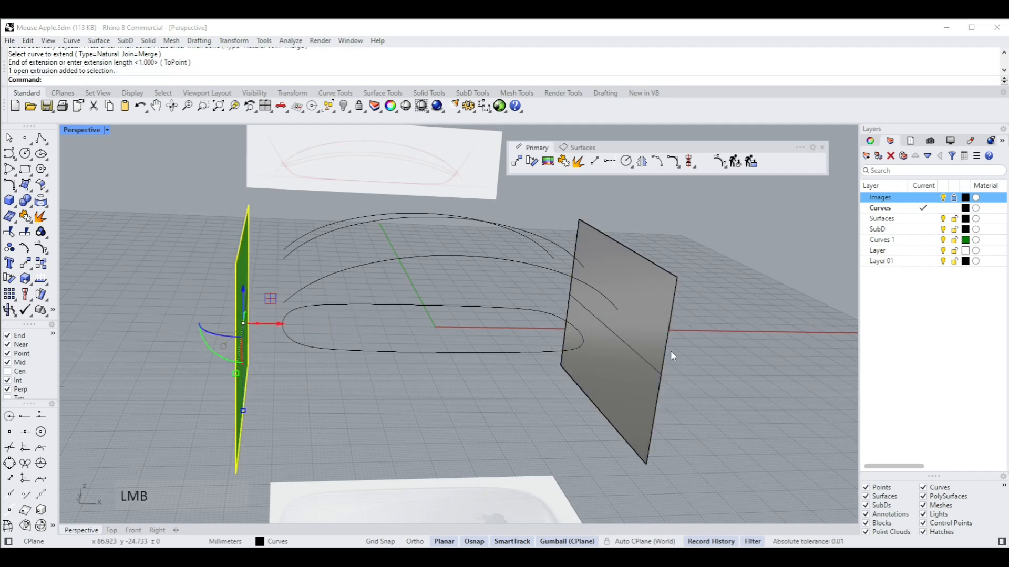
{"action": "left_click", "coordinate": [647, 333], "text": "shift"}
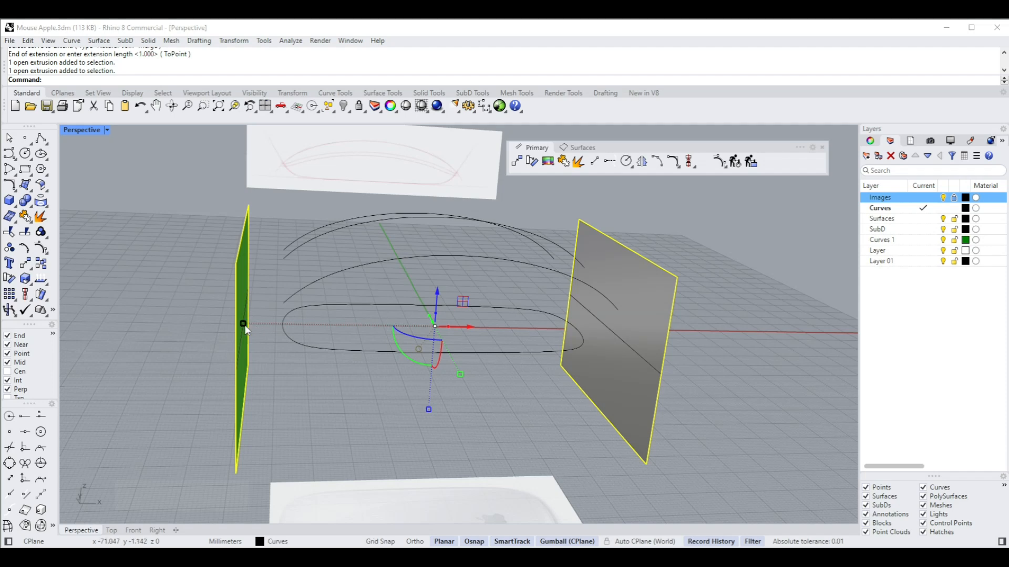
{"action": "left_click_drag", "start_coordinate": [244, 326], "coordinate": [261, 328]}
{"action": "key", "text": "Escape"}
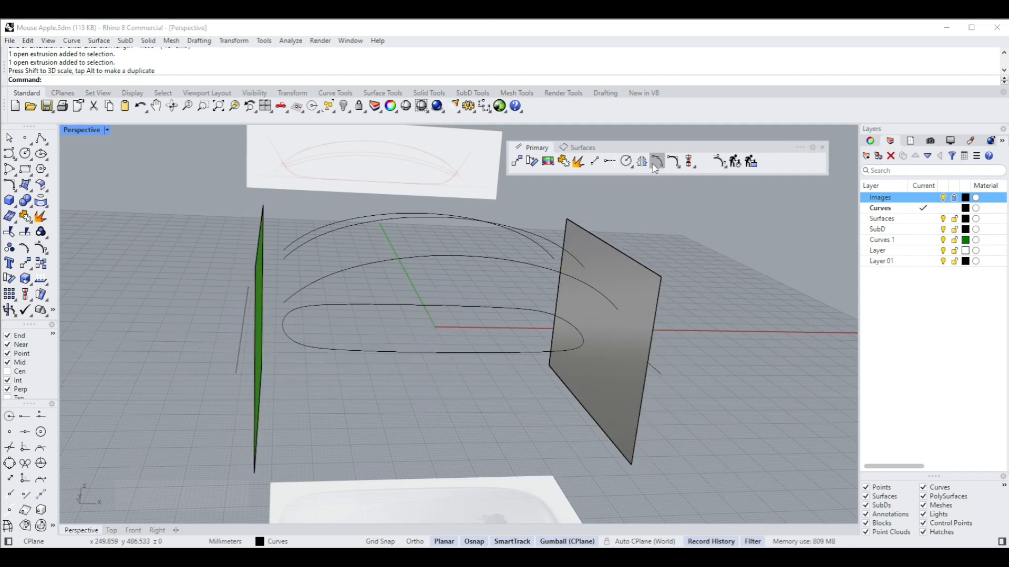
Extend the negative-X ends of the three arcs with Natural type, using both upright planes as boundaries
{"action": "left_click", "coordinate": [610, 162]}
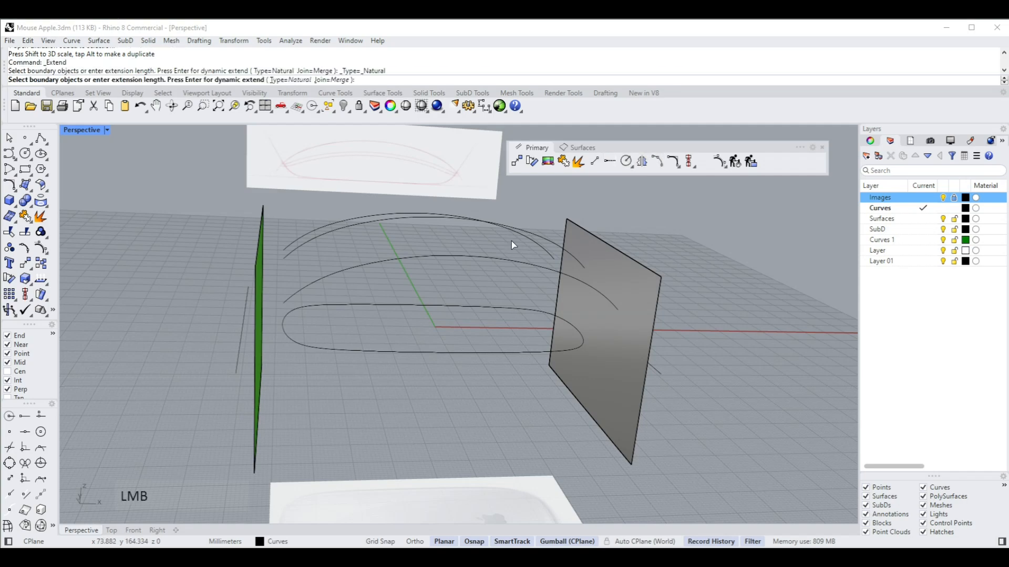
{"action": "left_click", "coordinate": [261, 275]}
{"action": "right_click_drag", "start_coordinate": [323, 289], "coordinate": [660, 281]}
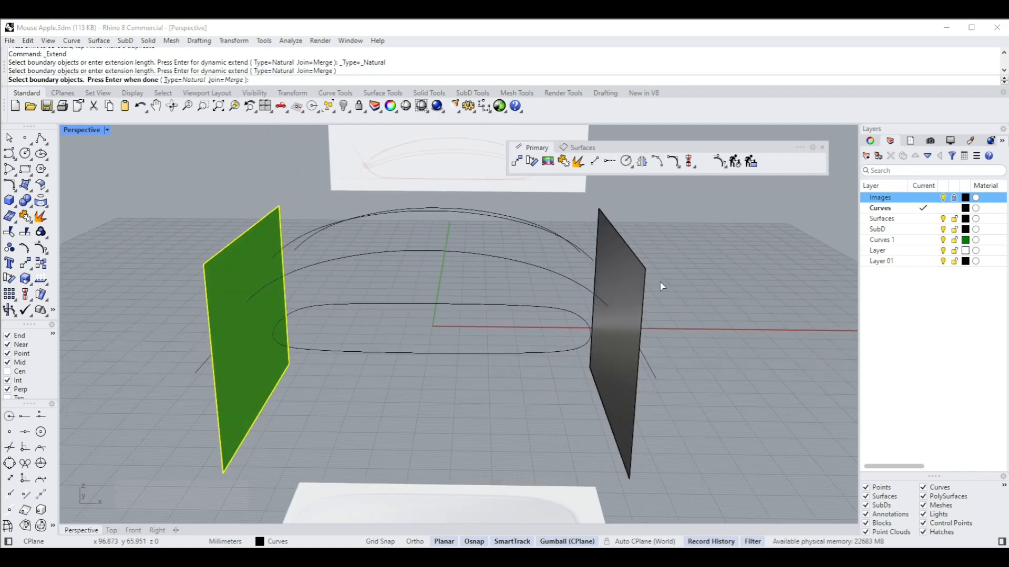
{"action": "left_click", "coordinate": [620, 282]}
{"action": "right_click", "coordinate": [701, 269]}
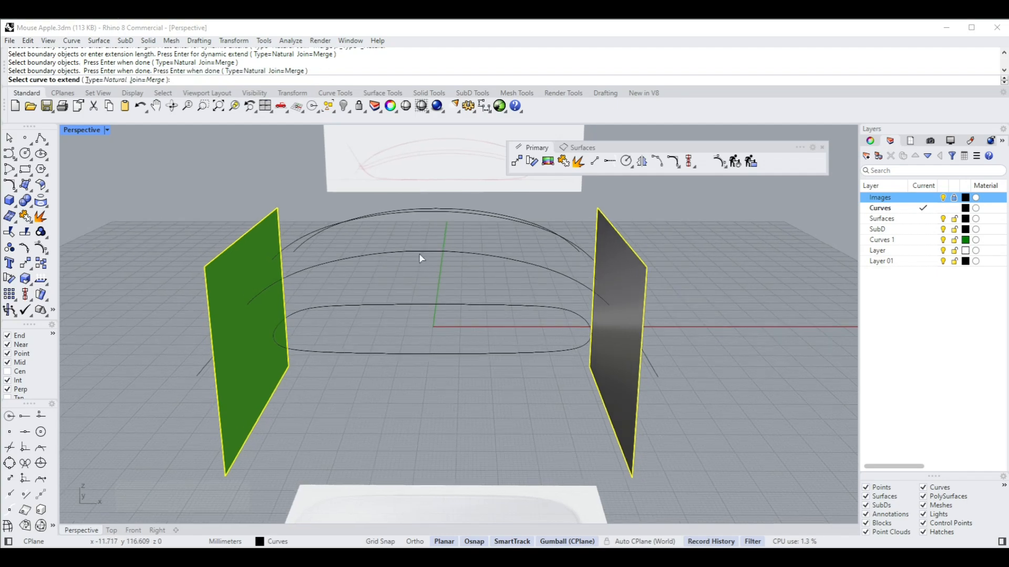
{"action": "right_click_drag", "start_coordinate": [418, 254], "coordinate": [300, 303]}
{"action": "left_click", "coordinate": [296, 305]}
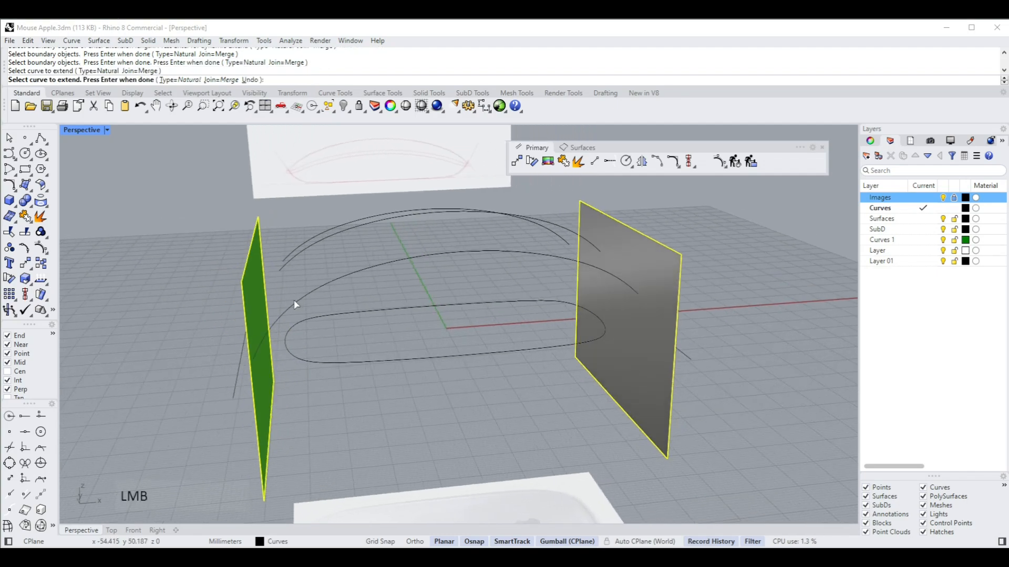
{"action": "left_click", "coordinate": [297, 264]}
{"action": "left_click", "coordinate": [290, 258]}
Extend the positive-X ends of the arcs to the opposite boundary plane and finish the extension
{"action": "right_click_drag", "start_coordinate": [290, 258], "coordinate": [603, 314]}
{"action": "left_click", "coordinate": [551, 286]}
{"action": "left_click", "coordinate": [514, 252]}
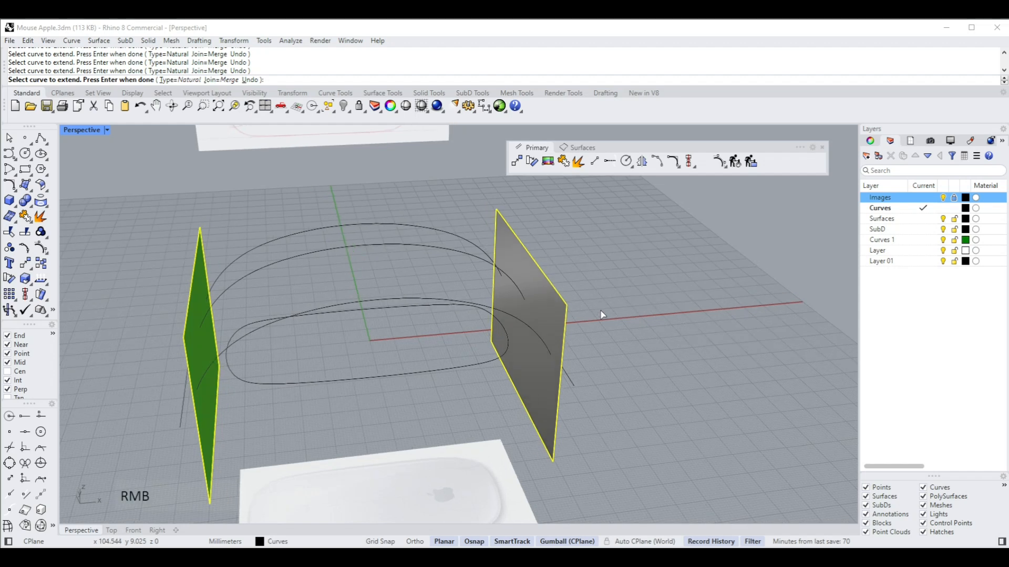
{"action": "key", "text": "Escape"}
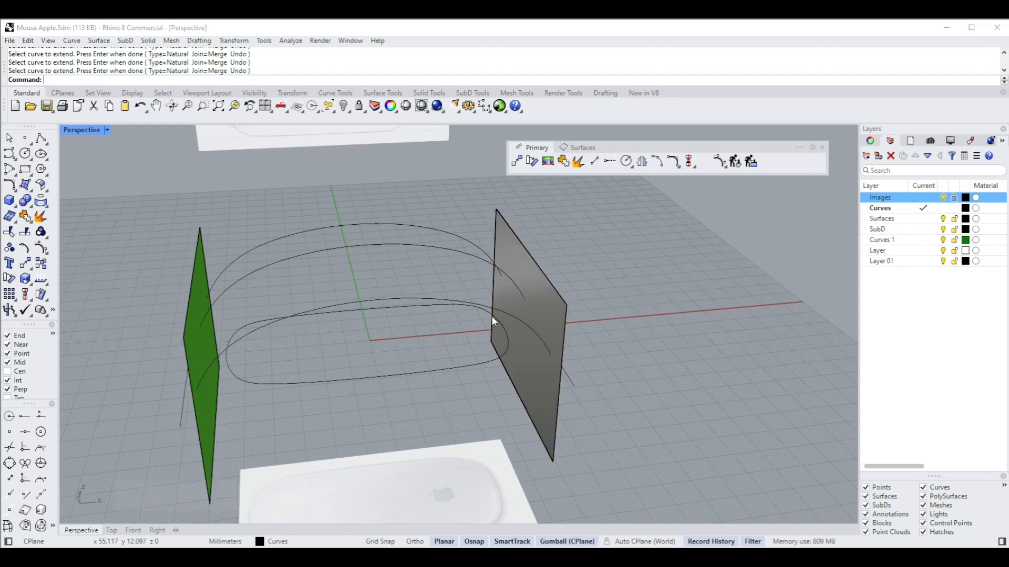
Delete the two upright planes and the two straight lines, keeping the extended arcs and the outline
{"action": "left_click", "coordinate": [538, 290]}
{"action": "left_click", "coordinate": [204, 349], "text": "shift"}
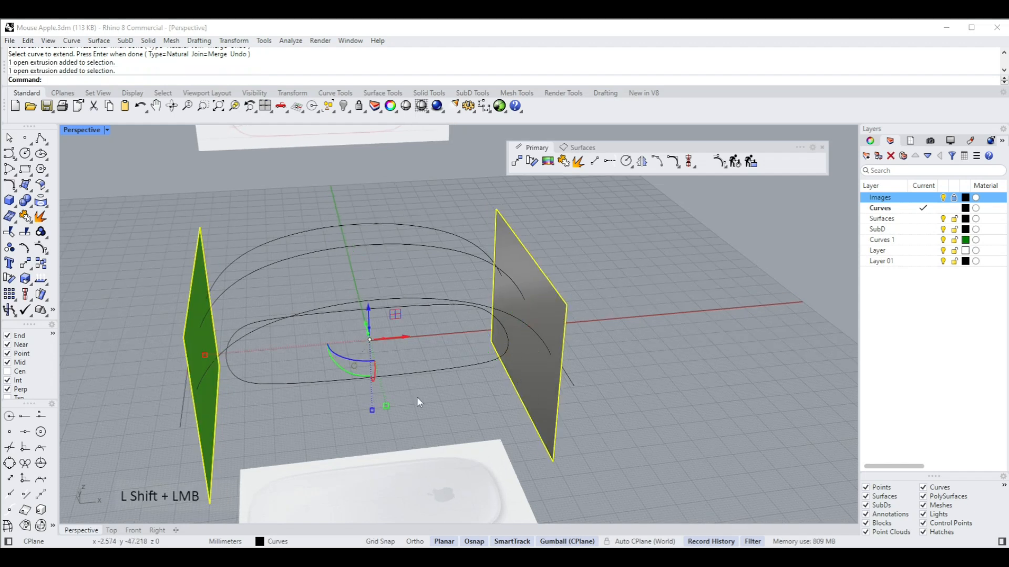
{"action": "left_click", "coordinate": [570, 376], "text": "shift"}
{"action": "left_click", "coordinate": [188, 404], "text": "shift"}
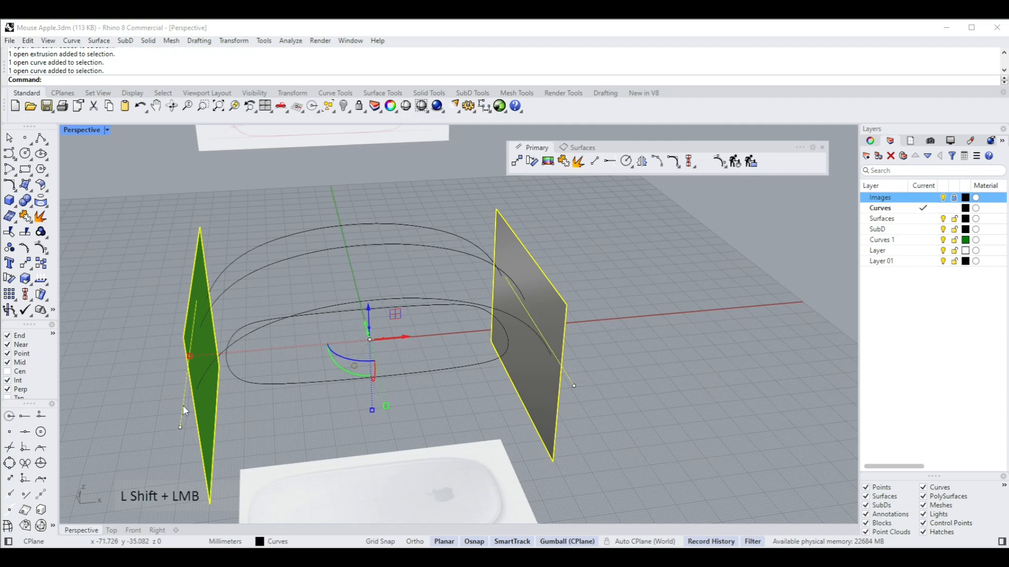
{"action": "key", "text": "Delete"}
Start a SubD loft through the three extended arcs, picking them in order across the mouse's width, and inspect its preview
{"action": "right_click_drag", "start_coordinate": [522, 351], "coordinate": [608, 281]}
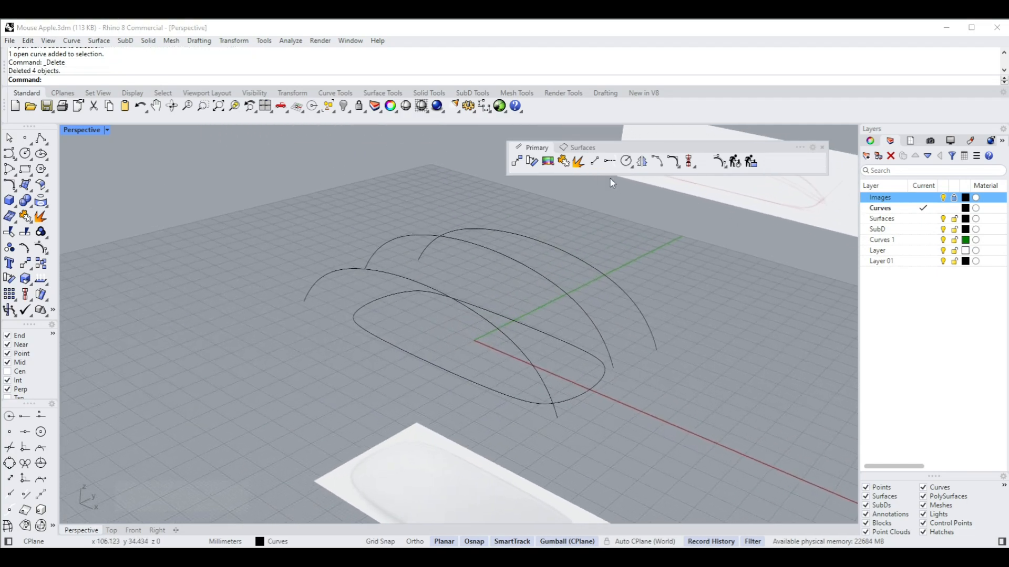
{"action": "left_click", "coordinate": [588, 150]}
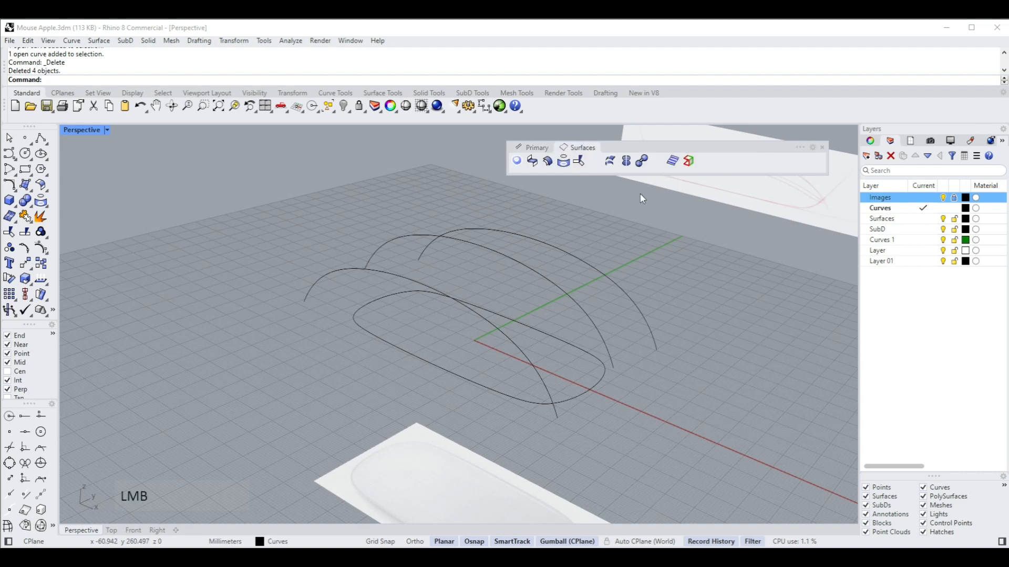
{"action": "left_click", "coordinate": [611, 162]}
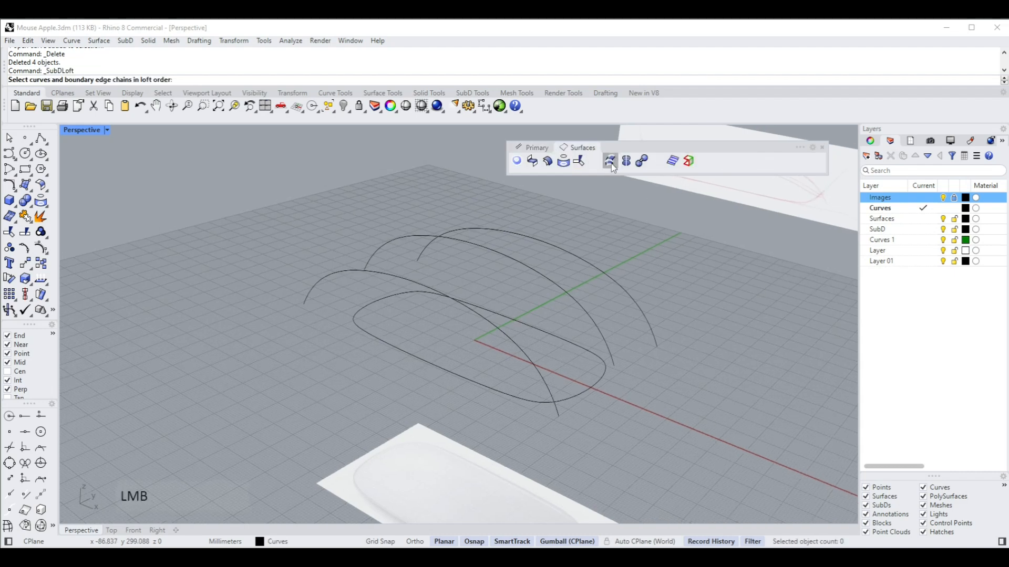
{"action": "left_click", "coordinate": [368, 270]}
{"action": "left_click", "coordinate": [389, 239]}
{"action": "left_click", "coordinate": [472, 228]}
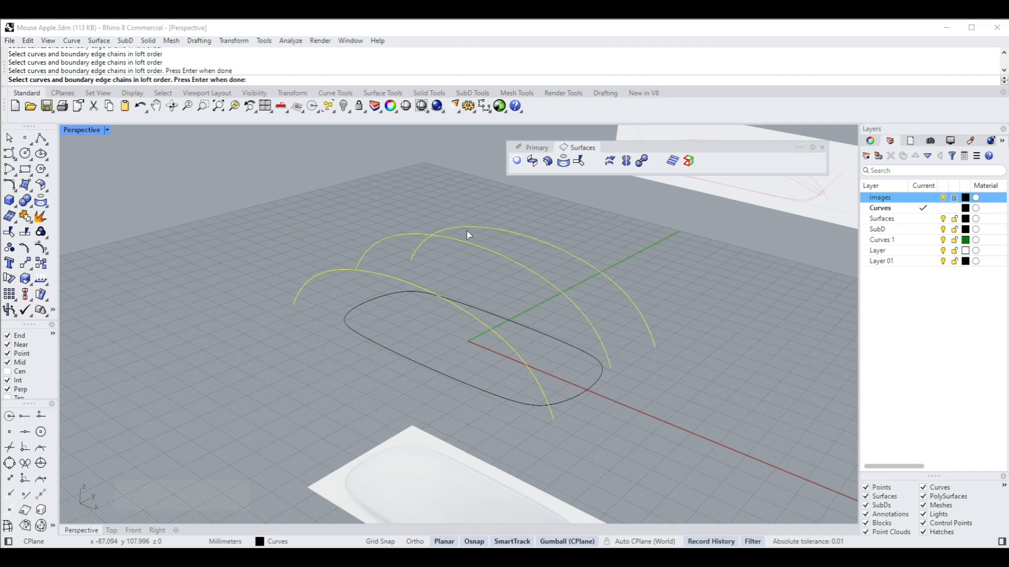
{"action": "right_click", "coordinate": [466, 231]}
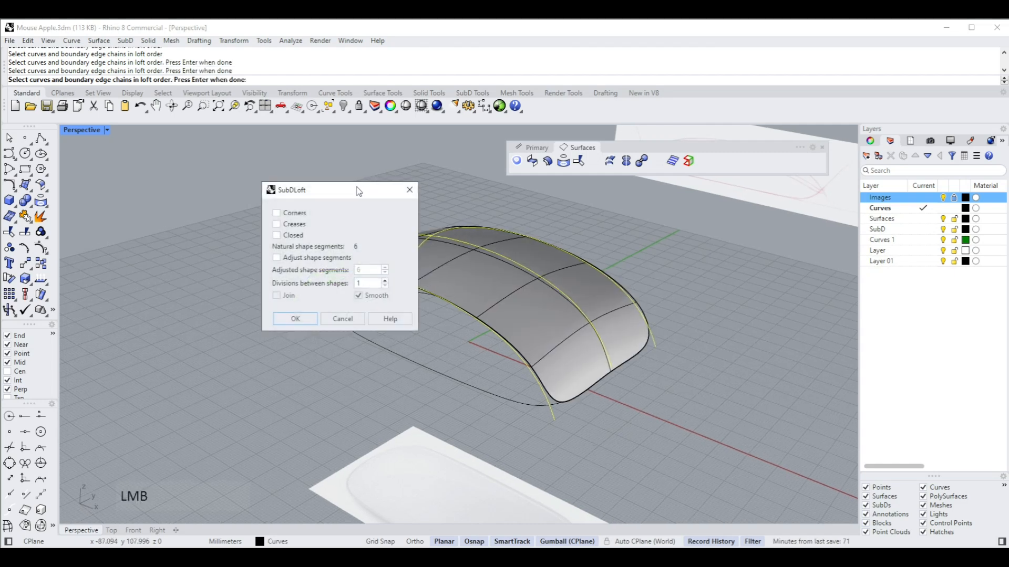
{"action": "left_click_drag", "start_coordinate": [360, 185], "coordinate": [268, 181]}
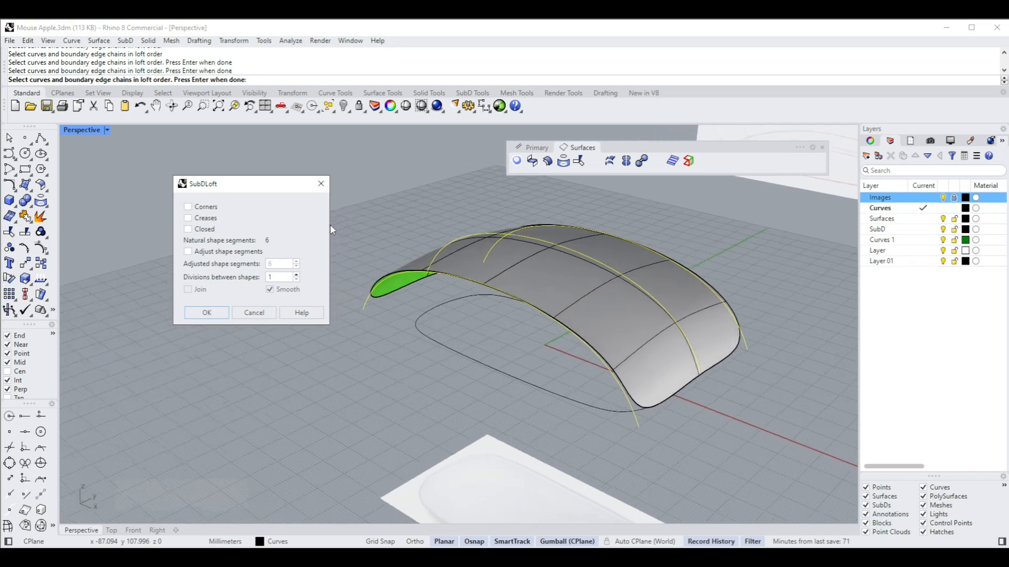
{"action": "right_click_drag", "start_coordinate": [370, 212], "coordinate": [571, 336]}
{"action": "right_click_drag", "start_coordinate": [522, 244], "coordinate": [691, 353]}
{"action": "right_click_drag", "start_coordinate": [681, 388], "coordinate": [647, 350]}
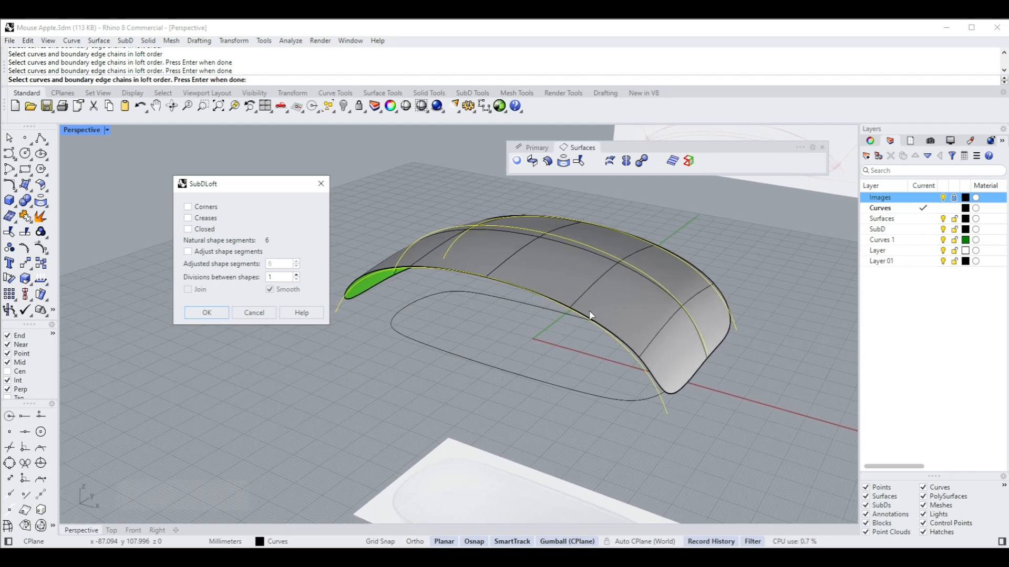
{"action": "right_click_drag", "start_coordinate": [589, 315], "coordinate": [487, 319]}
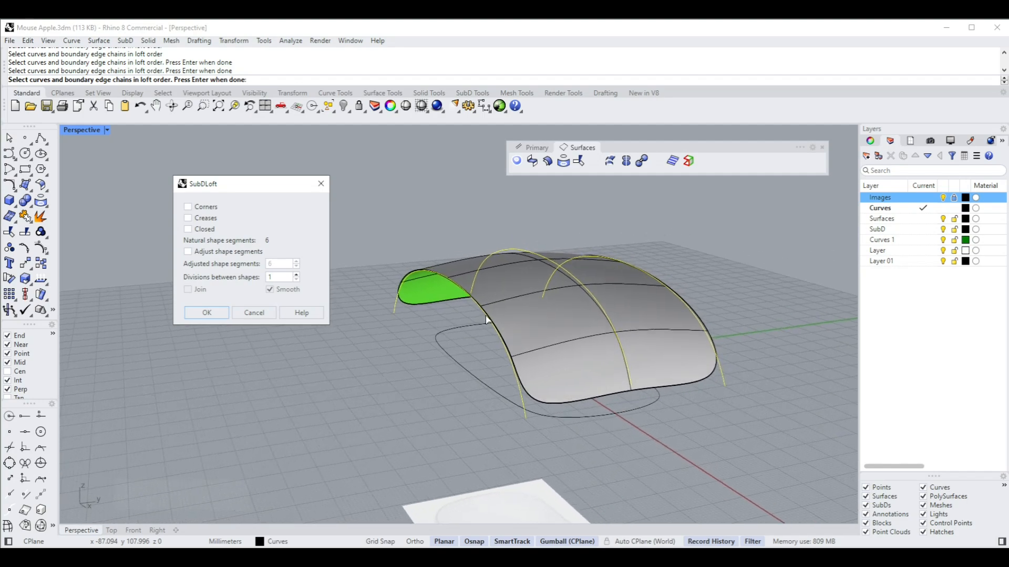
Turn on Corners for the SubD loft and set the divisions between shapes to 3
{"action": "left_click", "coordinate": [188, 208]}
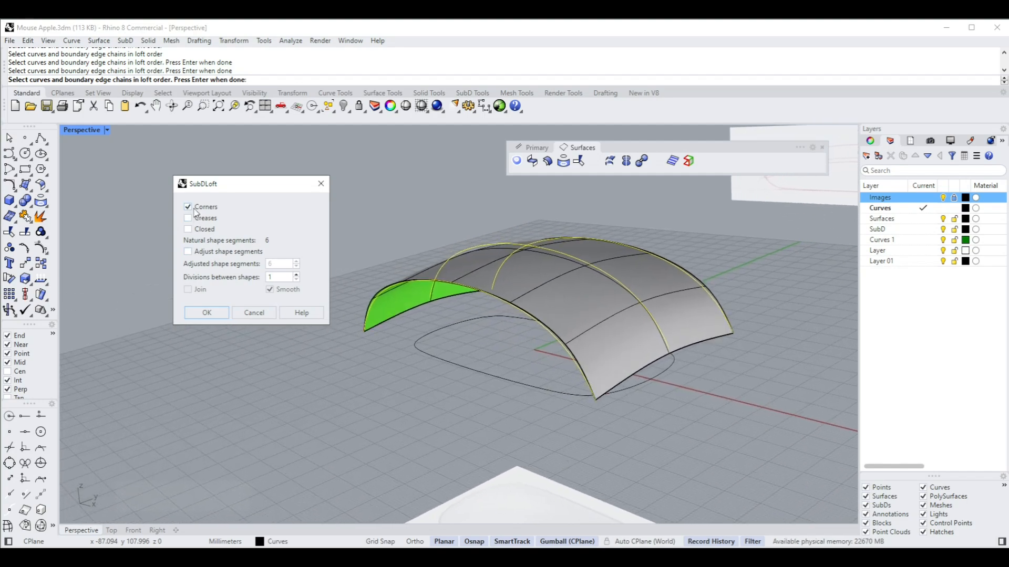
{"action": "right_click_drag", "start_coordinate": [632, 391], "coordinate": [621, 379]}
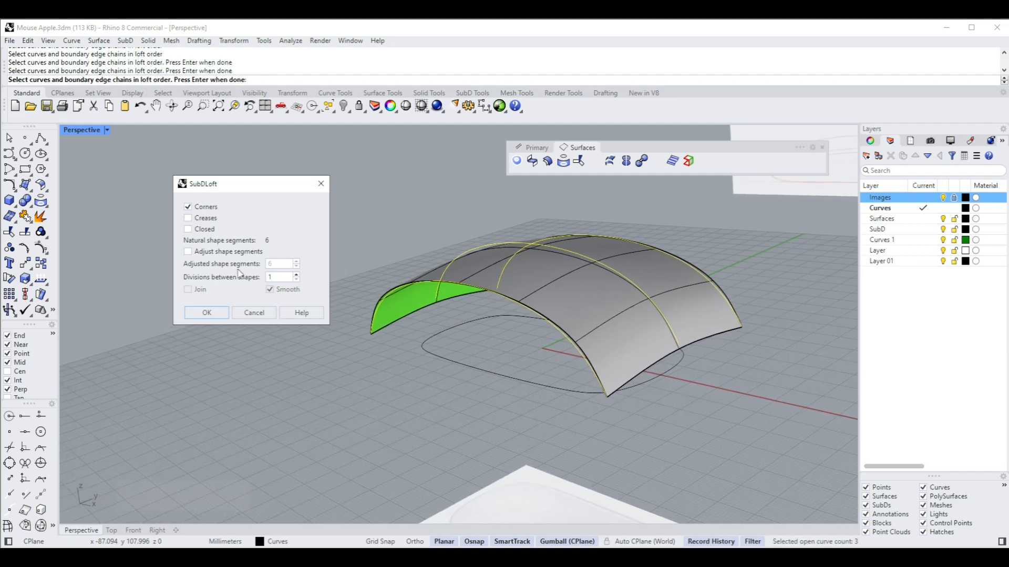
{"action": "left_click", "coordinate": [297, 275]}
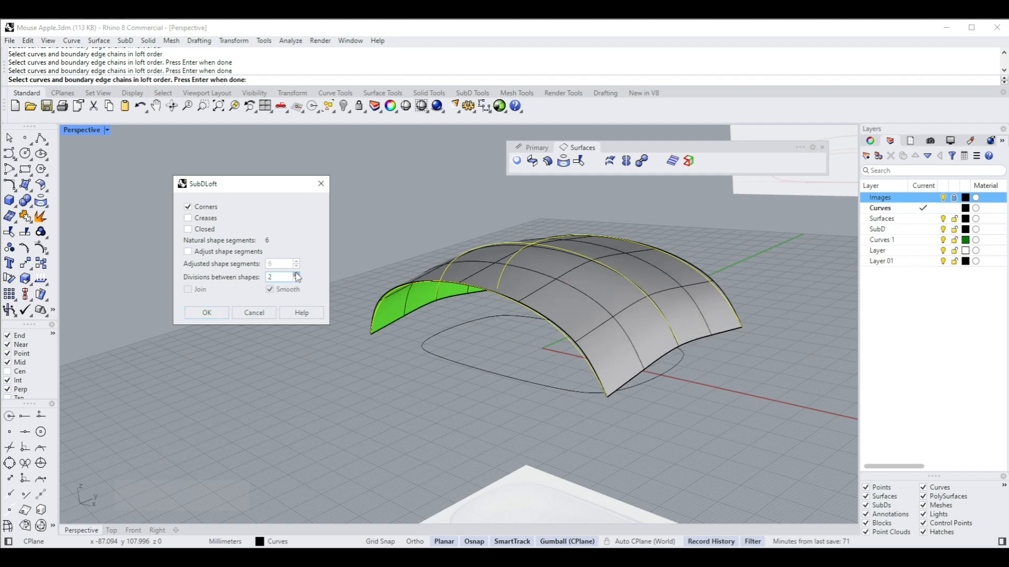
{"action": "left_click", "coordinate": [297, 274]}
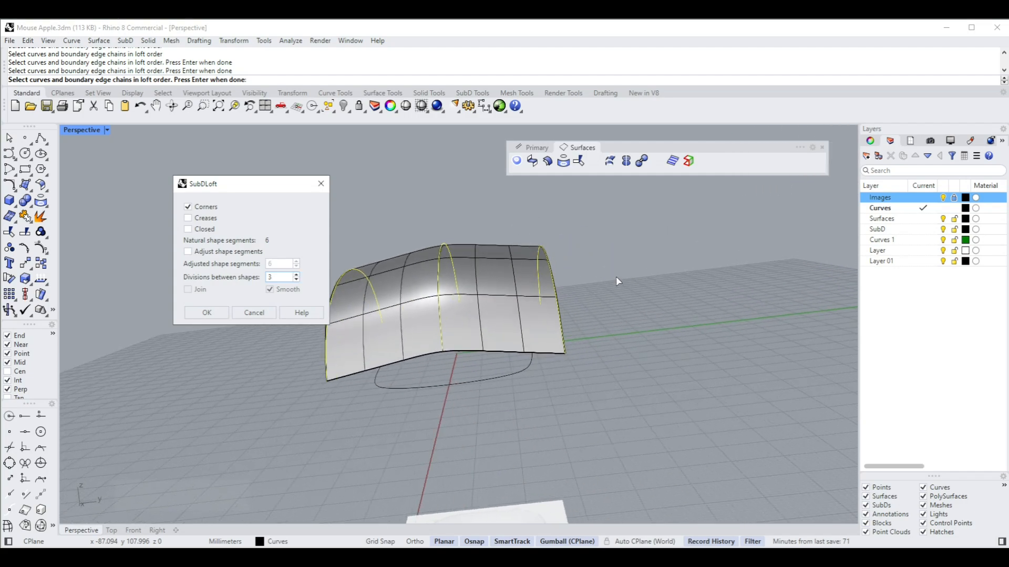
{"action": "right_click_drag", "start_coordinate": [618, 282], "coordinate": [388, 274]}
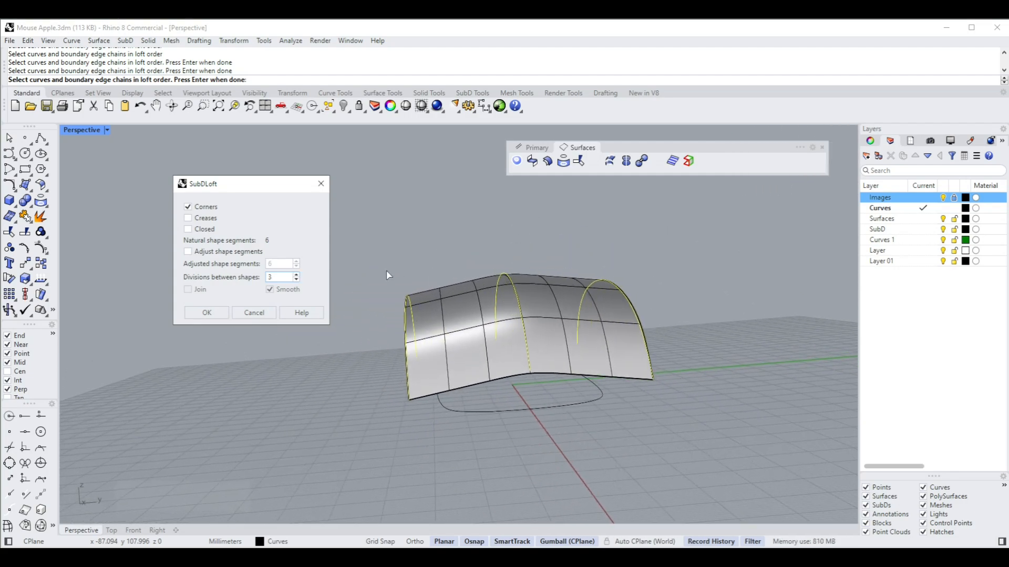
Enable adjusted shape segments, try a value of 7, and accept the SubD loft
{"action": "left_click", "coordinate": [188, 252]}
{"action": "right_click_drag", "start_coordinate": [531, 326], "coordinate": [445, 276]}
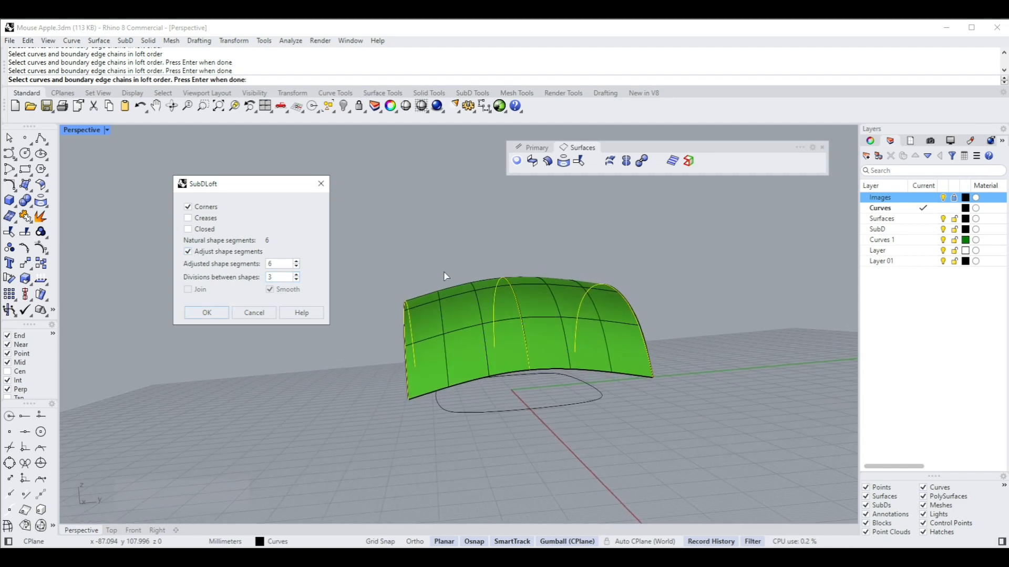
{"action": "left_click", "coordinate": [296, 262]}
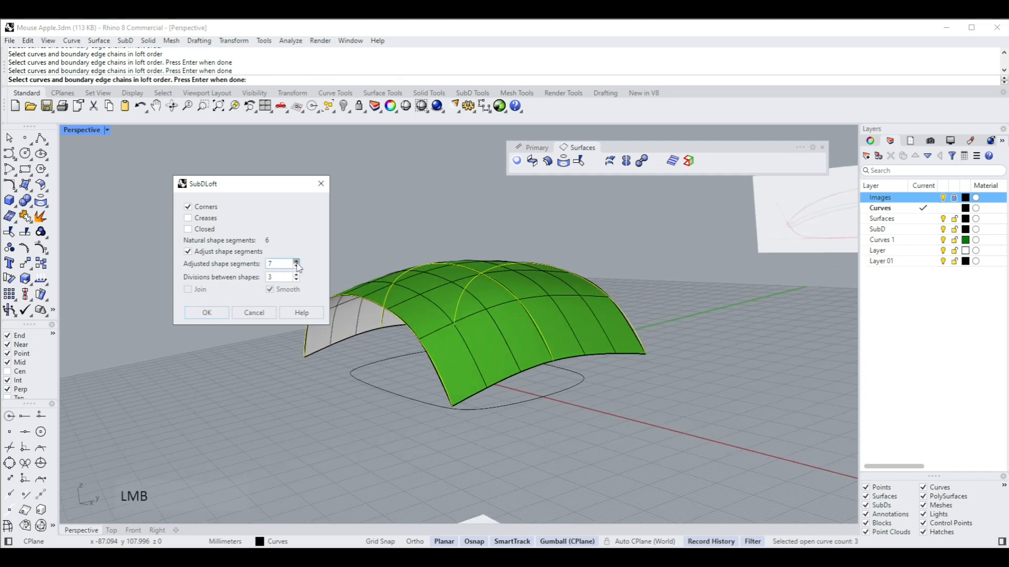
{"action": "right_click_drag", "start_coordinate": [355, 268], "coordinate": [447, 266]}
{"action": "left_click", "coordinate": [209, 314]}
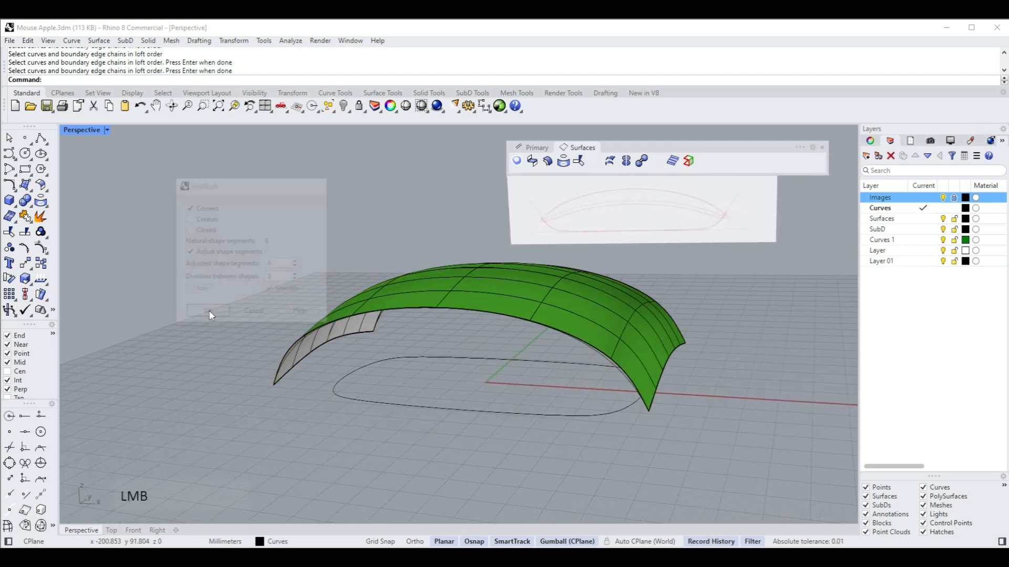
Display the normal directions of the lofted SubD surface with Dir and inspect which way they point
{"action": "right_click_drag", "start_coordinate": [433, 246], "coordinate": [440, 255]}
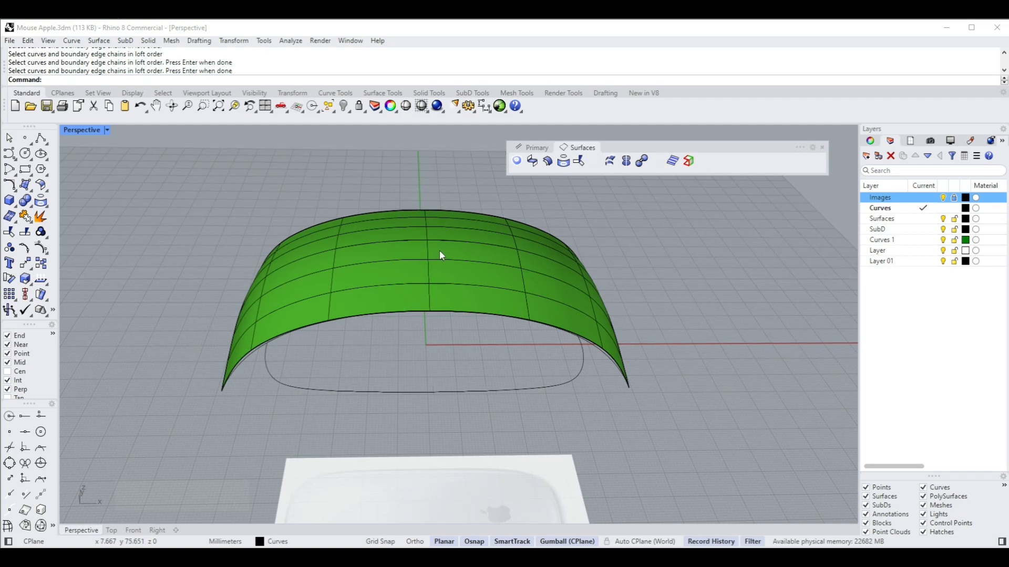
{"action": "right_click_drag", "start_coordinate": [516, 261], "coordinate": [436, 257]}
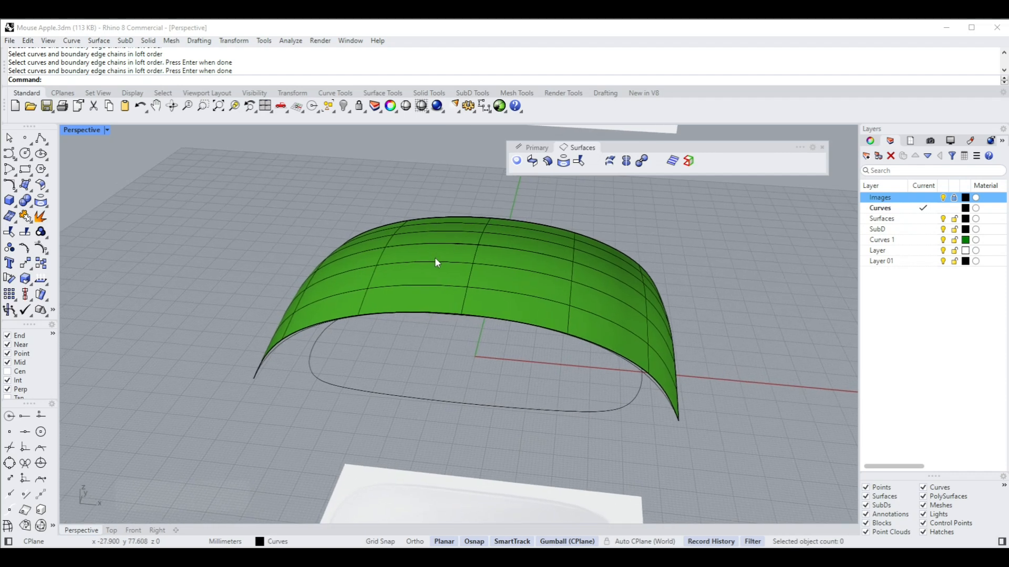
{"action": "left_click", "coordinate": [52, 81]}
{"action": "type", "text": "dir"}
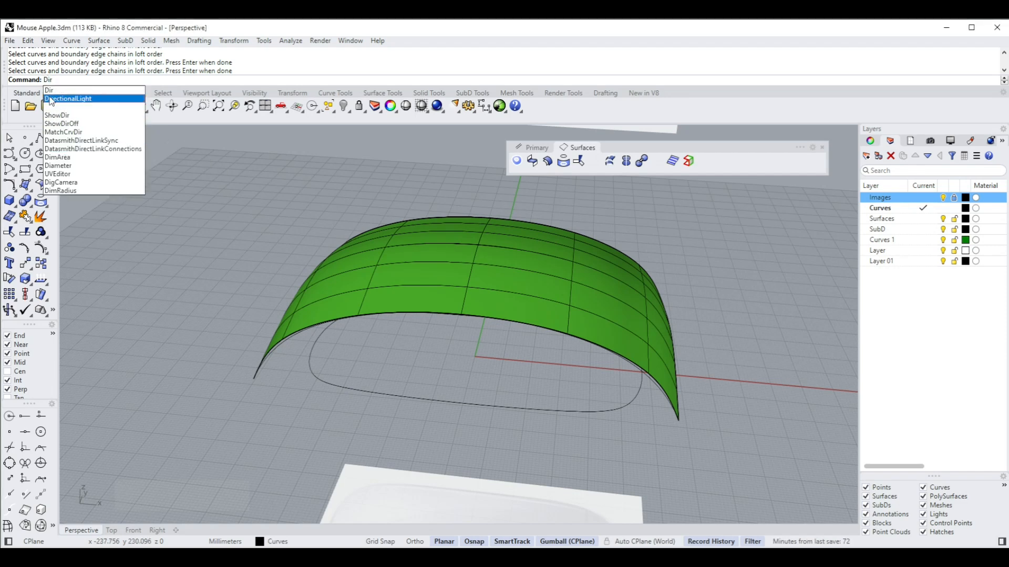
{"action": "left_click", "coordinate": [48, 90]}
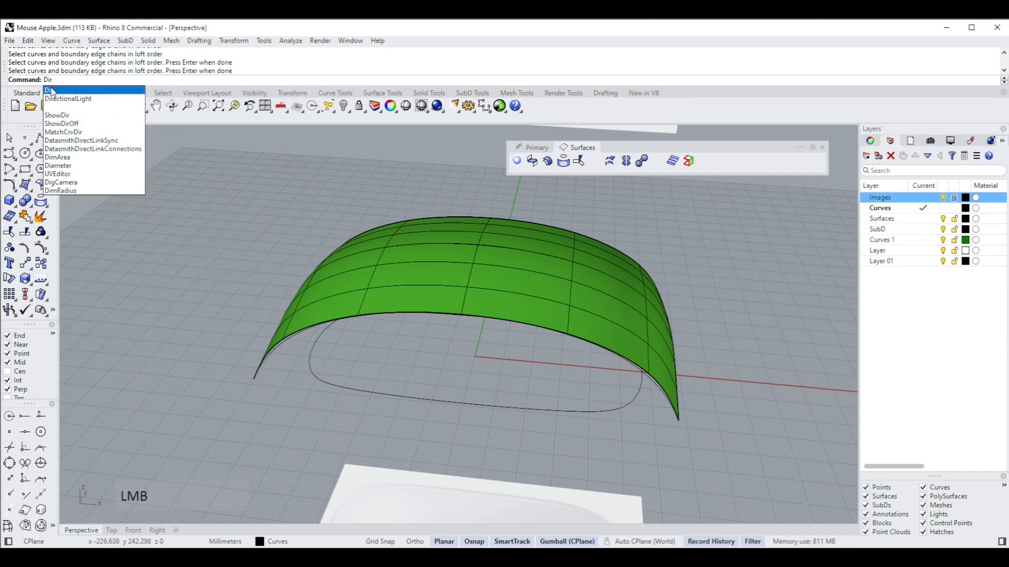
{"action": "key", "text": "Return"}
{"action": "left_click", "coordinate": [444, 262]}
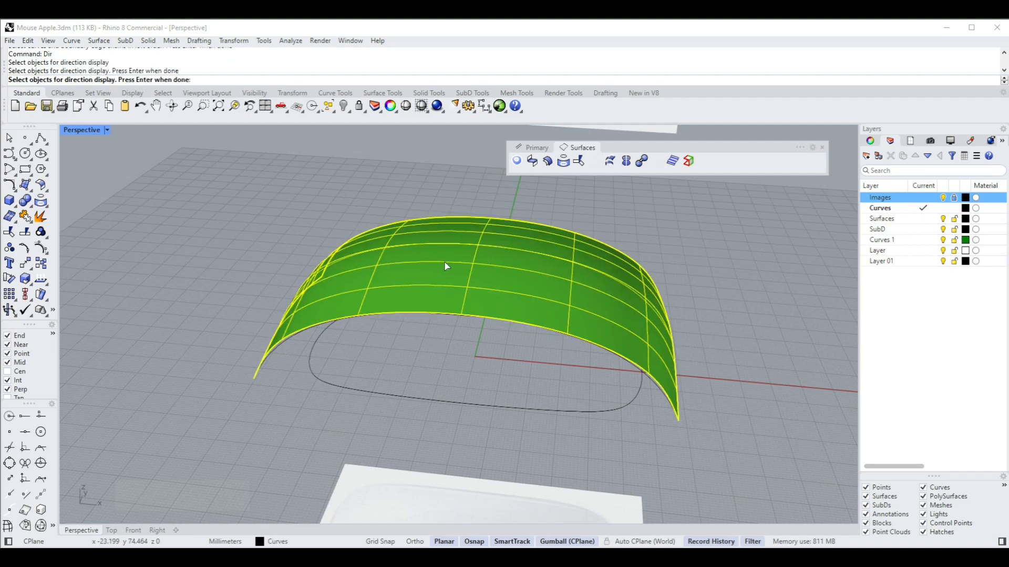
{"action": "right_click", "coordinate": [443, 261]}
{"action": "right_click_drag", "start_coordinate": [443, 264], "coordinate": [458, 282]}
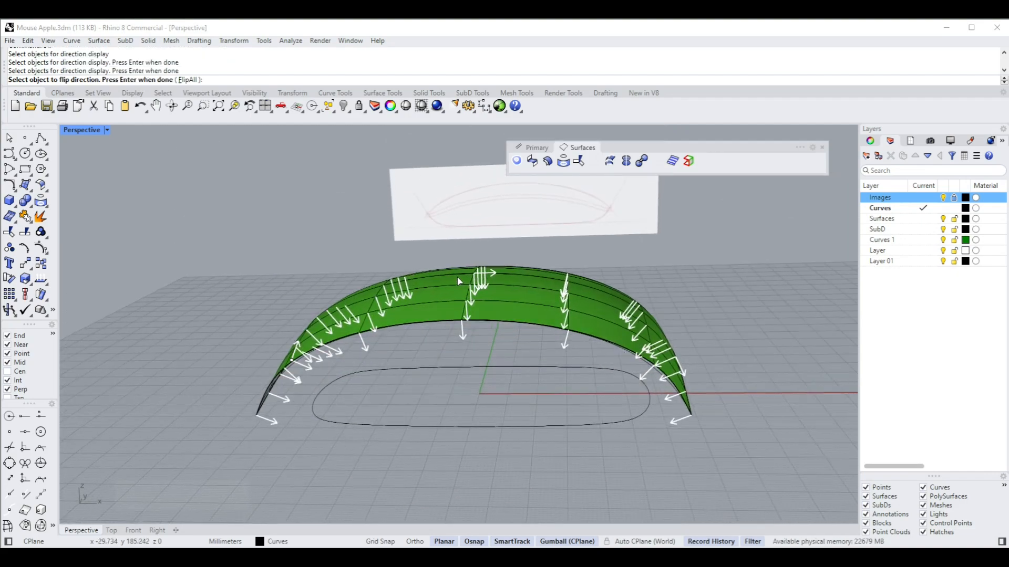
{"action": "right_click_drag", "start_coordinate": [442, 377], "coordinate": [718, 265]}
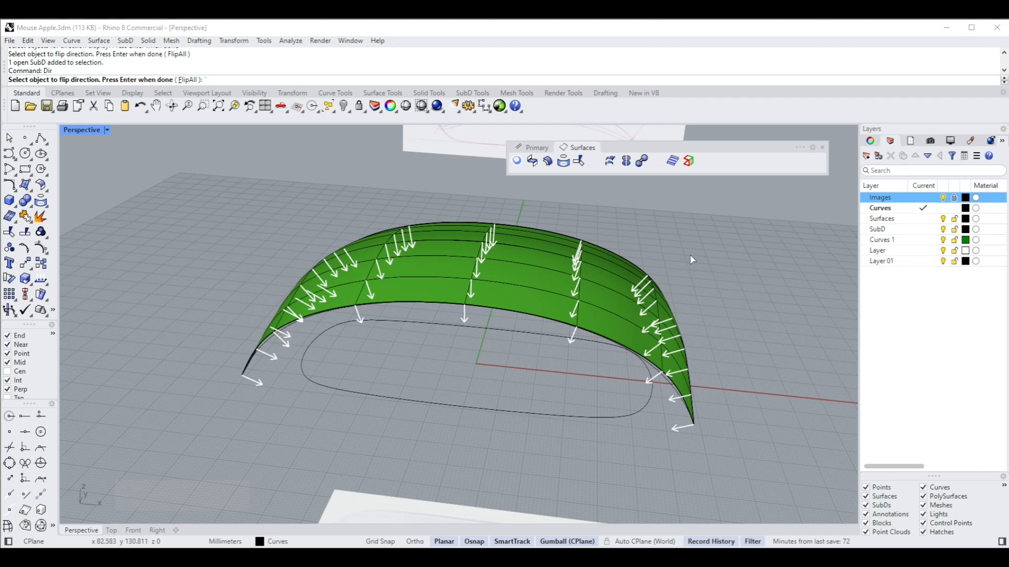
{"action": "key", "text": "Escape"}
Flip the normal direction of the lofted SubD surface with the Flip command
{"action": "left_click", "coordinate": [631, 275]}
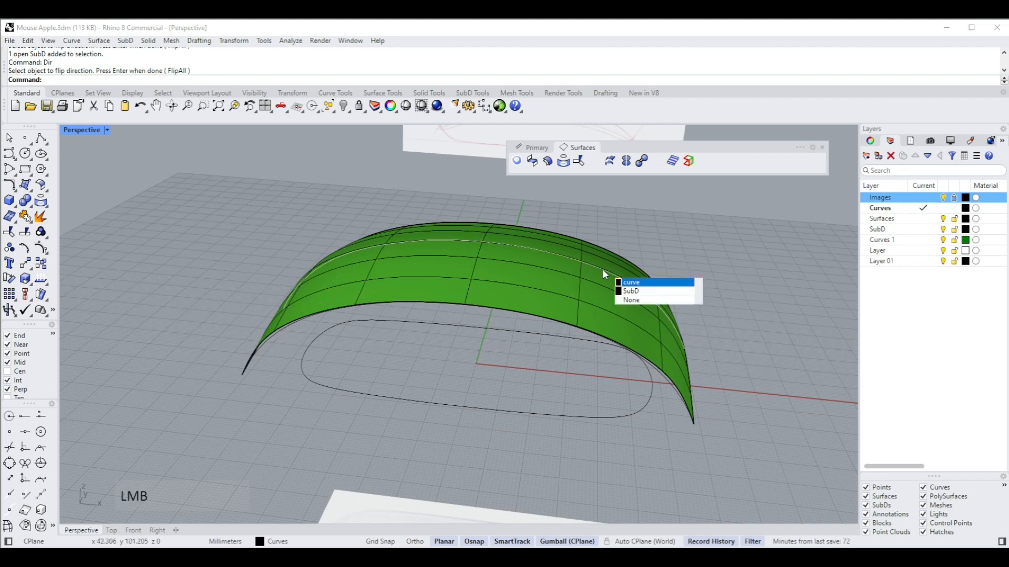
{"action": "left_click", "coordinate": [636, 292]}
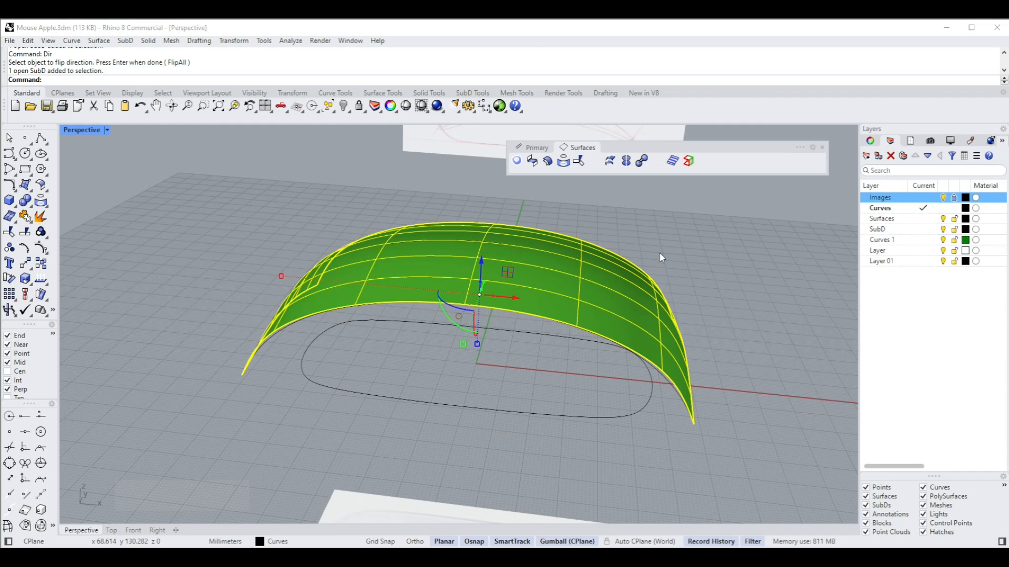
{"action": "type", "text": "Flip"}
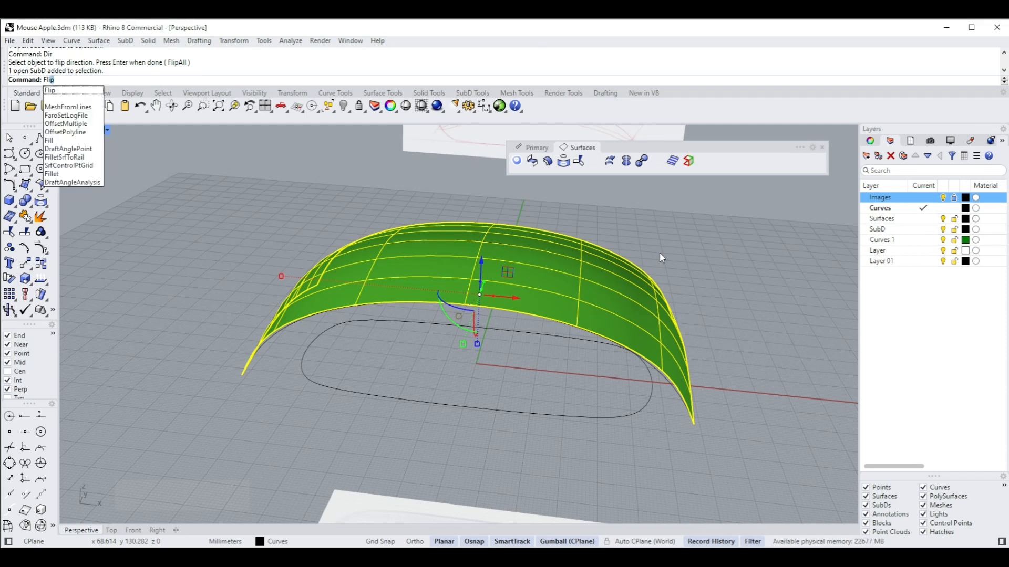
{"action": "key", "text": "Return"}
{"action": "right_click_drag", "start_coordinate": [660, 257], "coordinate": [450, 297]}
{"action": "left_click", "coordinate": [734, 263]}
{"action": "right_click_drag", "start_coordinate": [546, 292], "coordinate": [504, 228]}
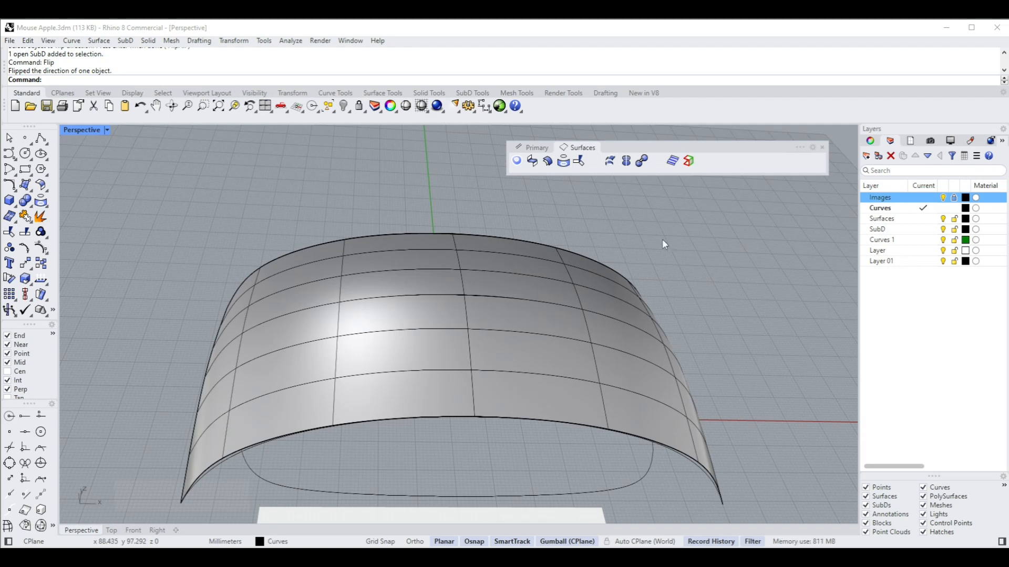
Try raising one SubD edge and then one vertex on top of the surface, undoing each move
{"action": "left_click", "coordinate": [498, 270], "text": "ctrl+shift"}
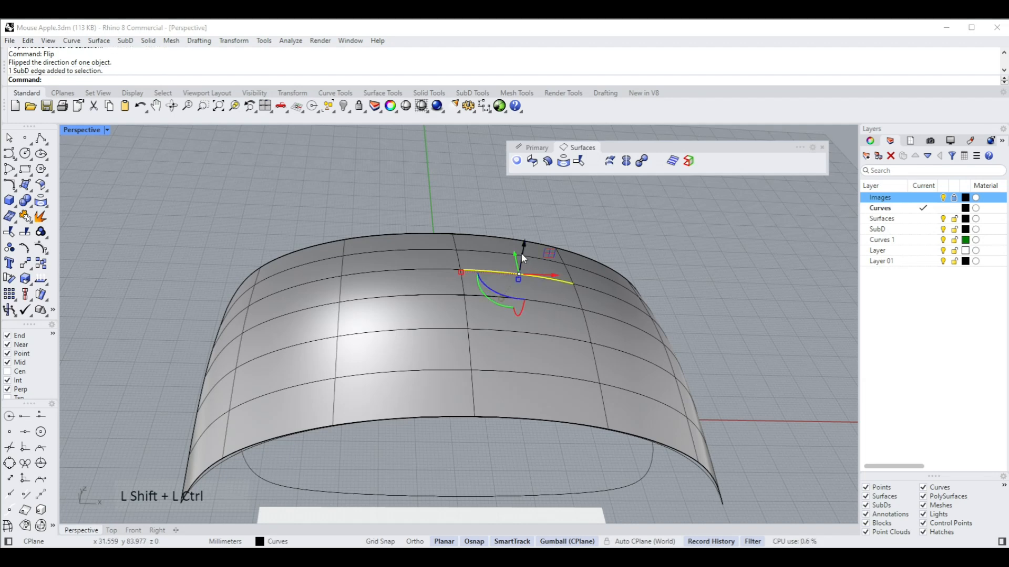
{"action": "left_click_drag", "start_coordinate": [526, 247], "coordinate": [534, 226]}
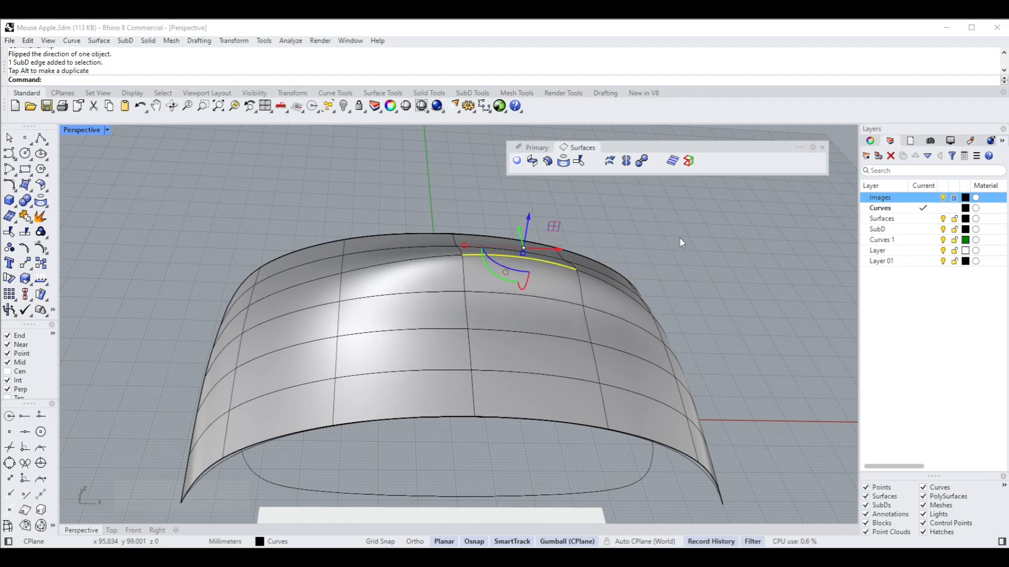
{"action": "key", "text": "ctrl+z"}
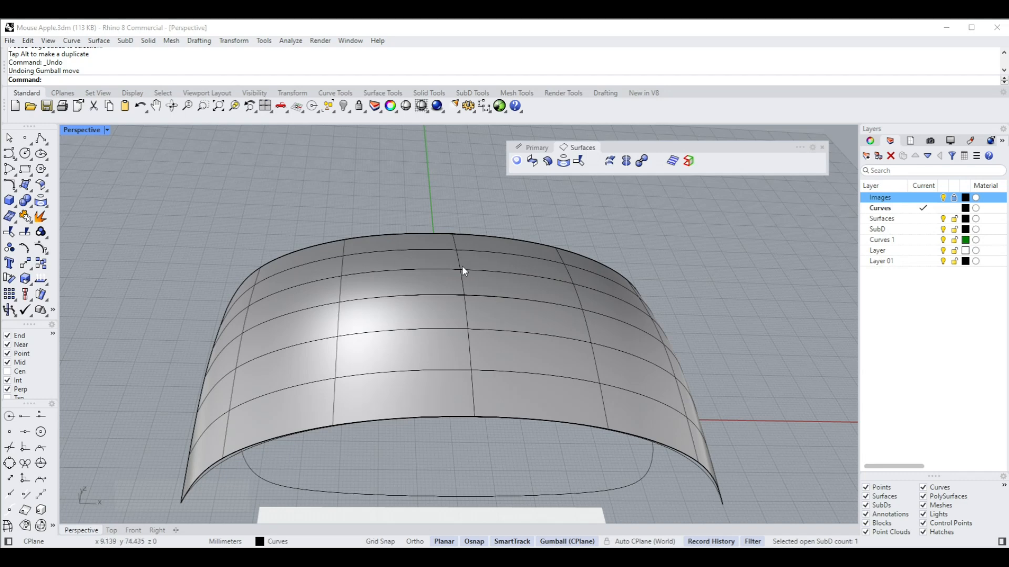
{"action": "left_click", "coordinate": [460, 269], "text": "ctrl+shift"}
{"action": "left_click_drag", "start_coordinate": [468, 248], "coordinate": [464, 240]}
{"action": "key", "text": "ctrl+z"}
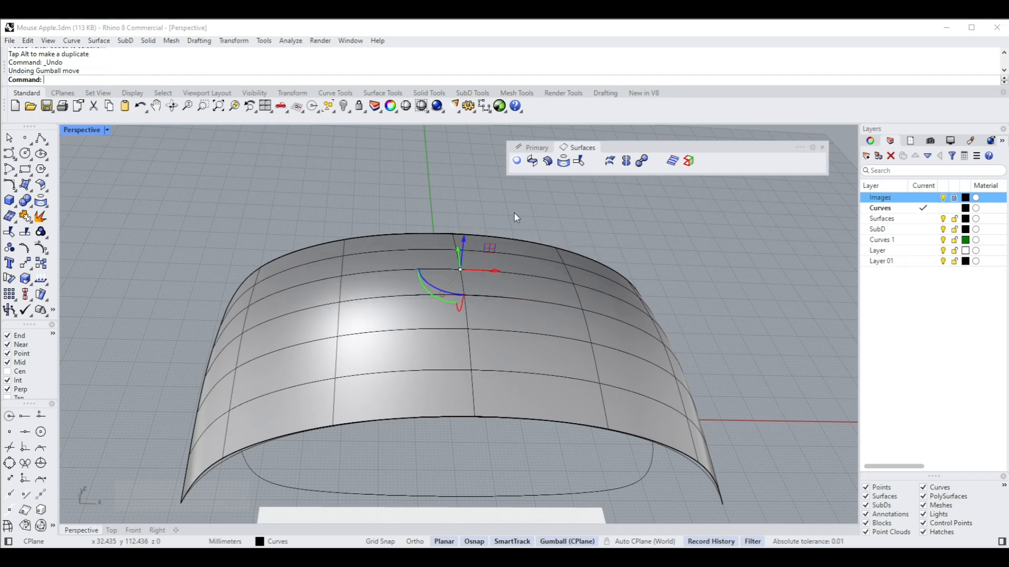
Try raising two SubD vertices and one face of the top surface together, and undo the move
{"action": "left_click", "coordinate": [468, 329], "text": "ctrl+shift"}
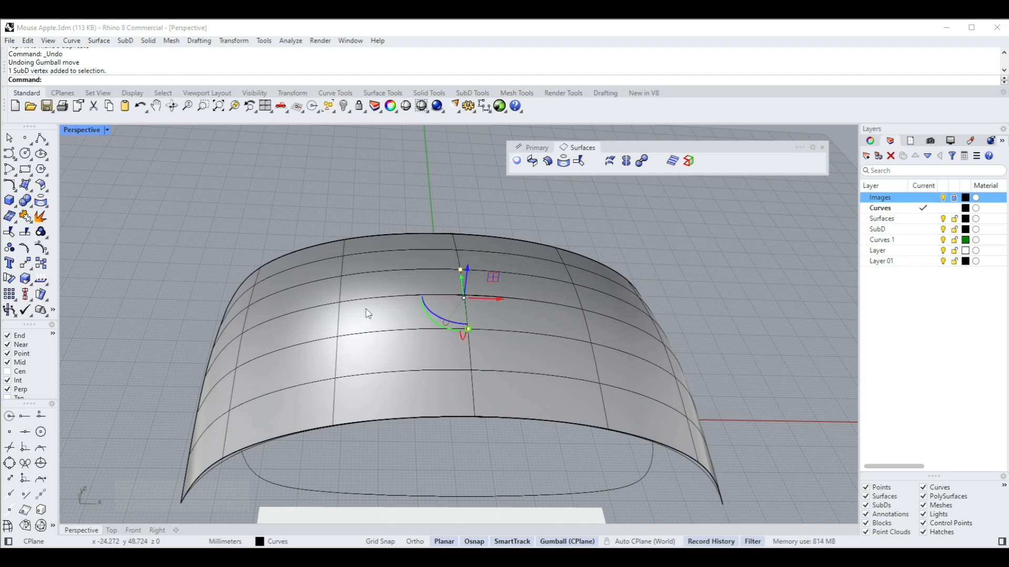
{"action": "left_click", "coordinate": [292, 326], "text": "ctrl+shift"}
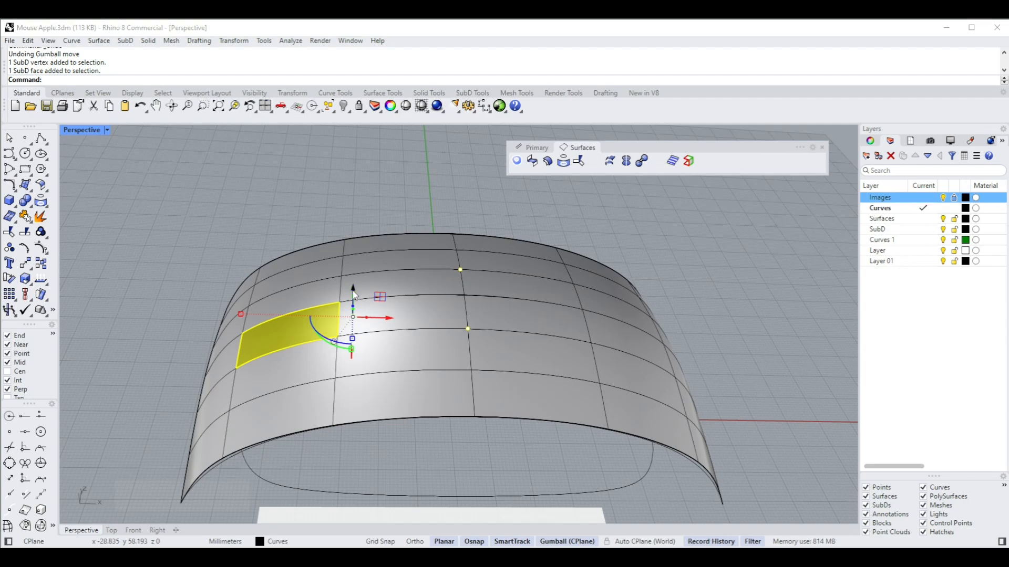
{"action": "left_click_drag", "start_coordinate": [353, 292], "coordinate": [351, 246]}
{"action": "right_click_drag", "start_coordinate": [653, 244], "coordinate": [578, 311]}
{"action": "key", "text": "ctrl+z"}
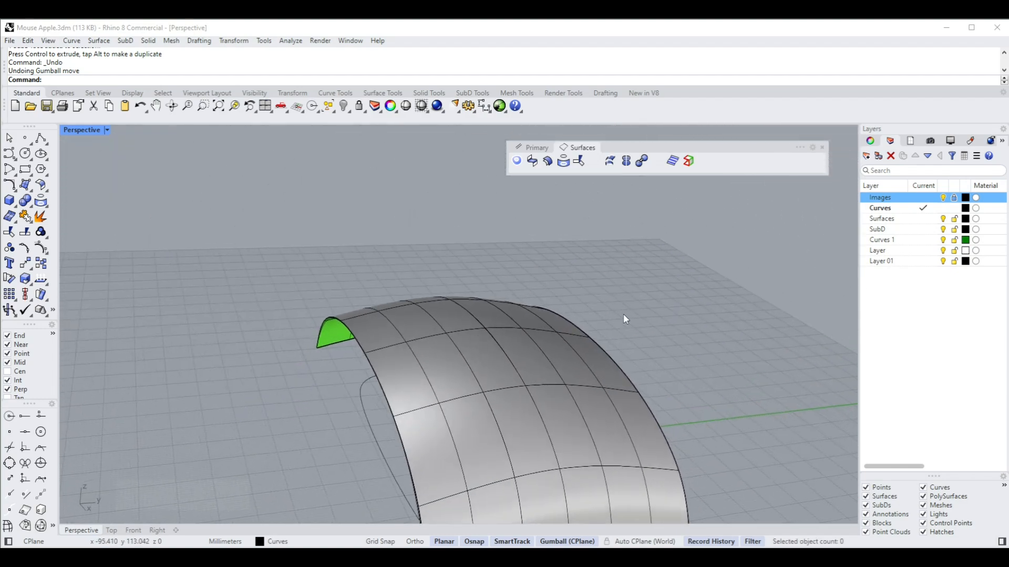
{"action": "scroll", "coordinate": [625, 313], "scroll_direction": "down", "scroll_amount": 3}
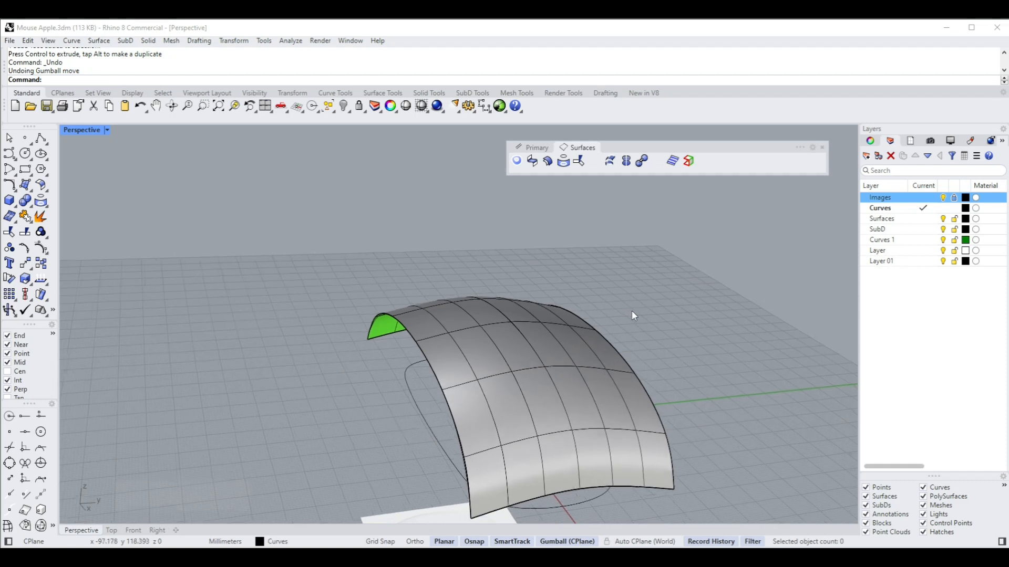
Try raising two SubD vertices near the crest of the top surface together, and undo the move
{"action": "right_click_drag", "start_coordinate": [632, 311], "coordinate": [460, 304]}
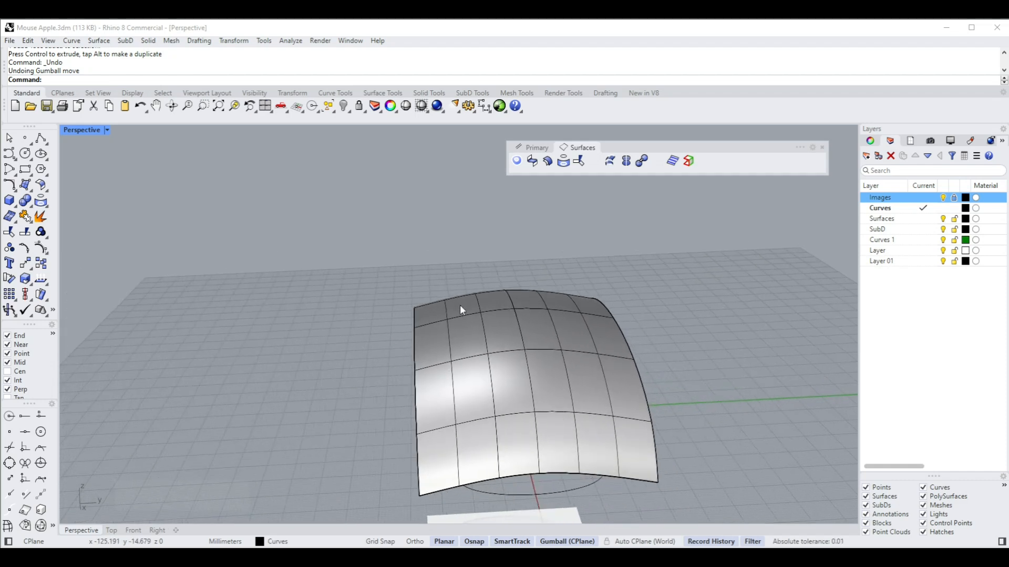
{"action": "scroll", "coordinate": [481, 314], "scroll_direction": "up", "scroll_amount": 2}
{"action": "left_click", "coordinate": [483, 317], "text": "ctrl+shift"}
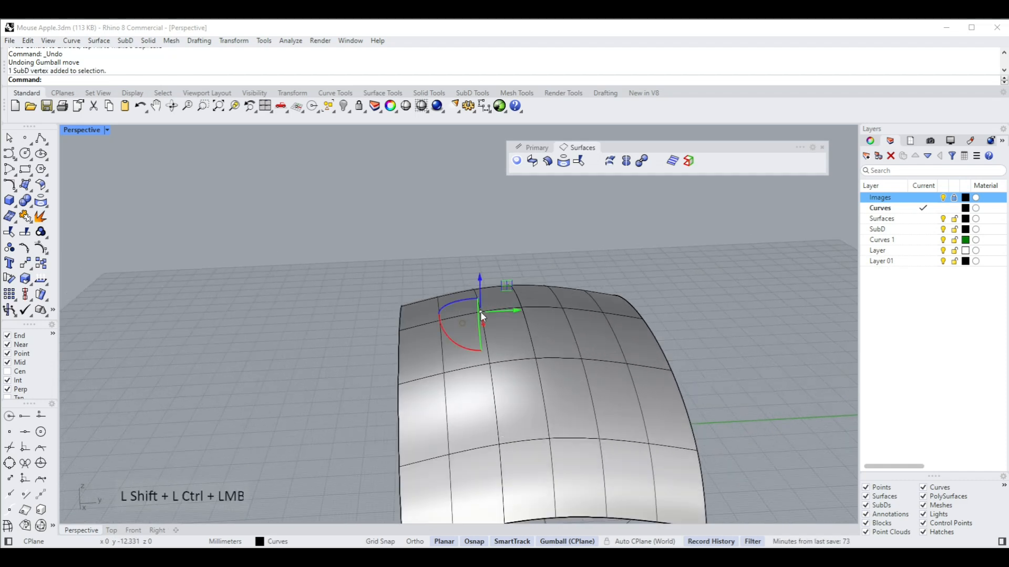
{"action": "left_click", "coordinate": [561, 308], "text": "ctrl+shift"}
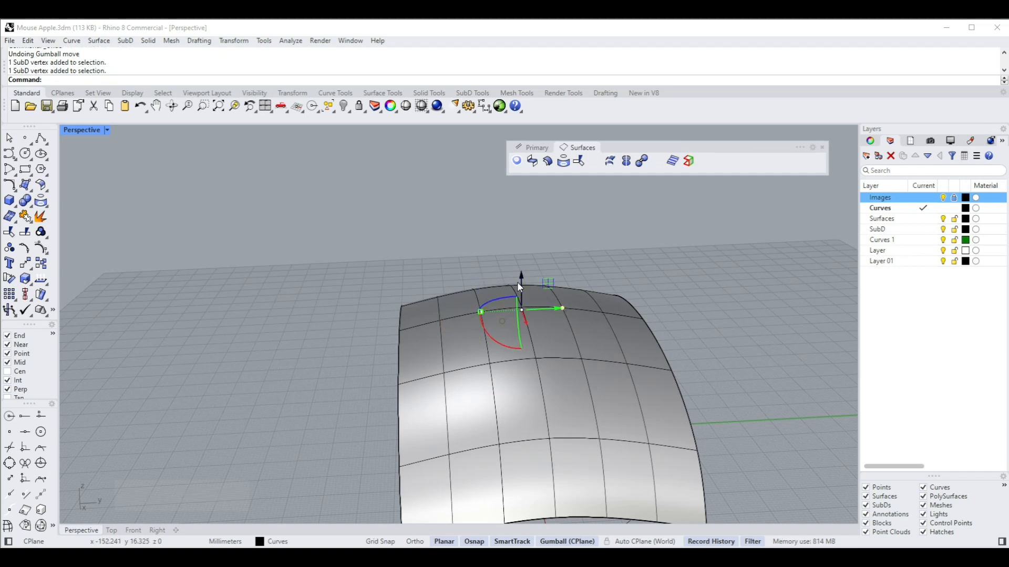
{"action": "left_click_drag", "start_coordinate": [517, 283], "coordinate": [518, 276]}
{"action": "right_click_drag", "start_coordinate": [605, 310], "coordinate": [591, 281]}
{"action": "scroll", "coordinate": [606, 297], "scroll_direction": "up", "scroll_amount": 3}
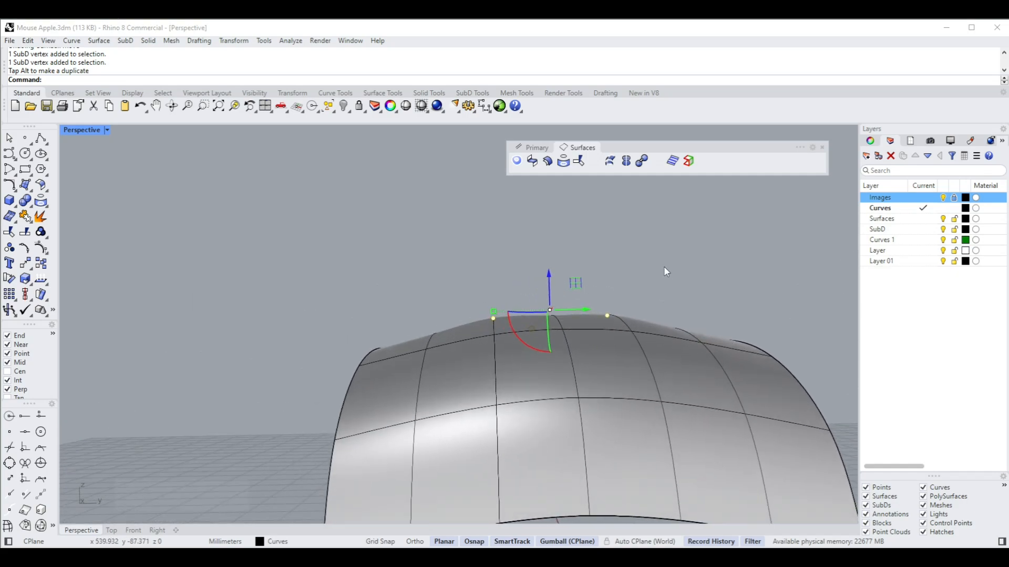
{"action": "key", "text": "ctrl+z"}
{"action": "scroll", "coordinate": [659, 265], "scroll_direction": "down", "scroll_amount": 3}
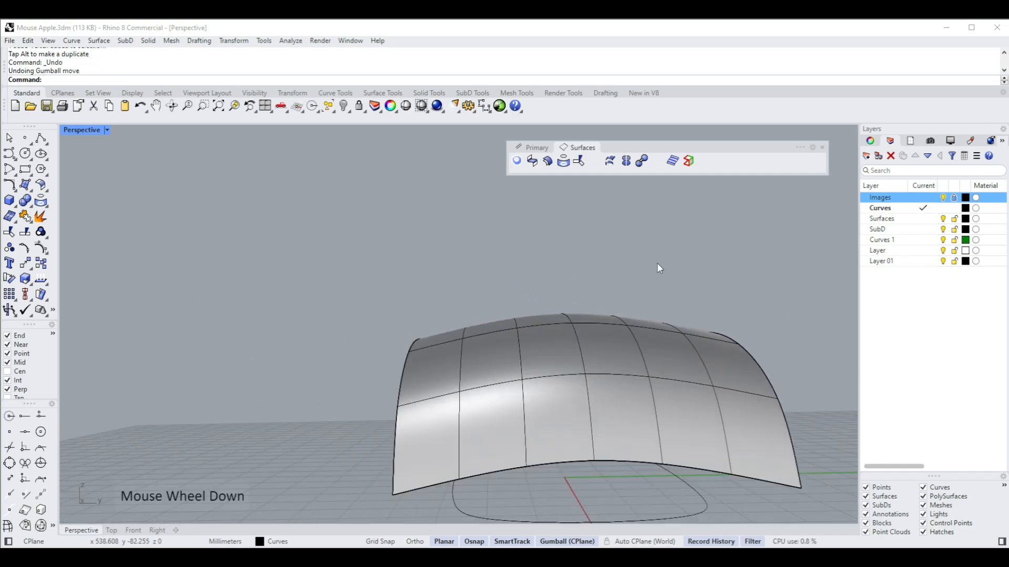
In the Right view, draw an arc between the two ends of the surface's crest and through its midpoint on the vertical axis
{"action": "type", "text": "f"}
{"action": "right_click", "coordinate": [609, 274]}
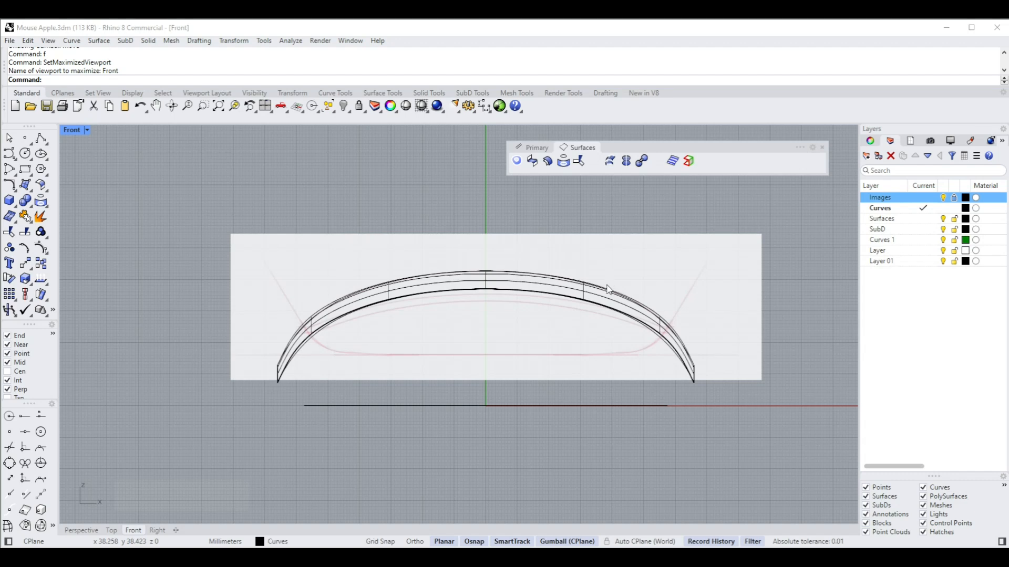
{"action": "type", "text": "r"}
{"action": "right_click", "coordinate": [607, 287]}
{"action": "scroll", "coordinate": [589, 316], "scroll_direction": "down", "scroll_amount": 2}
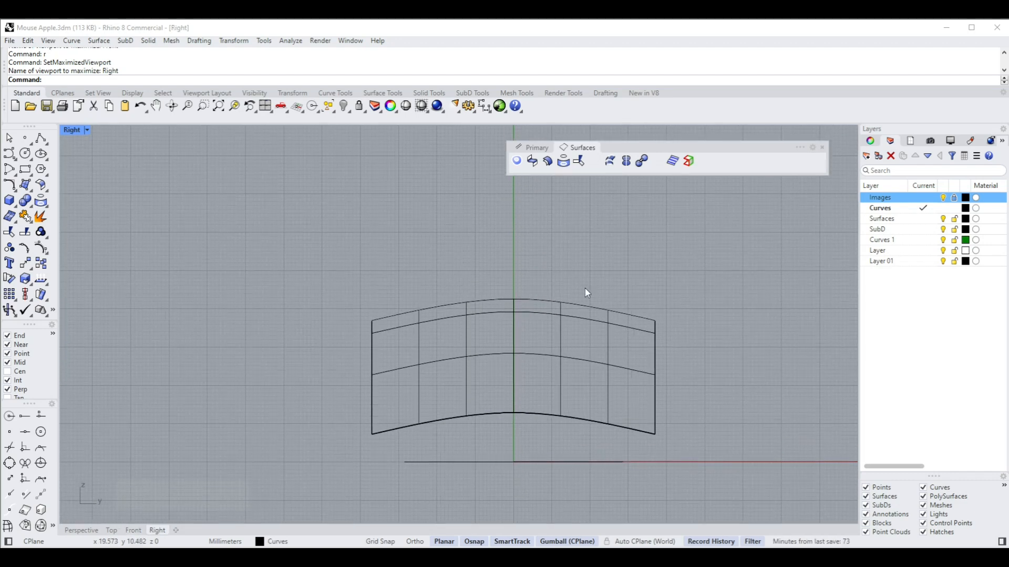
{"action": "left_click", "coordinate": [531, 149]}
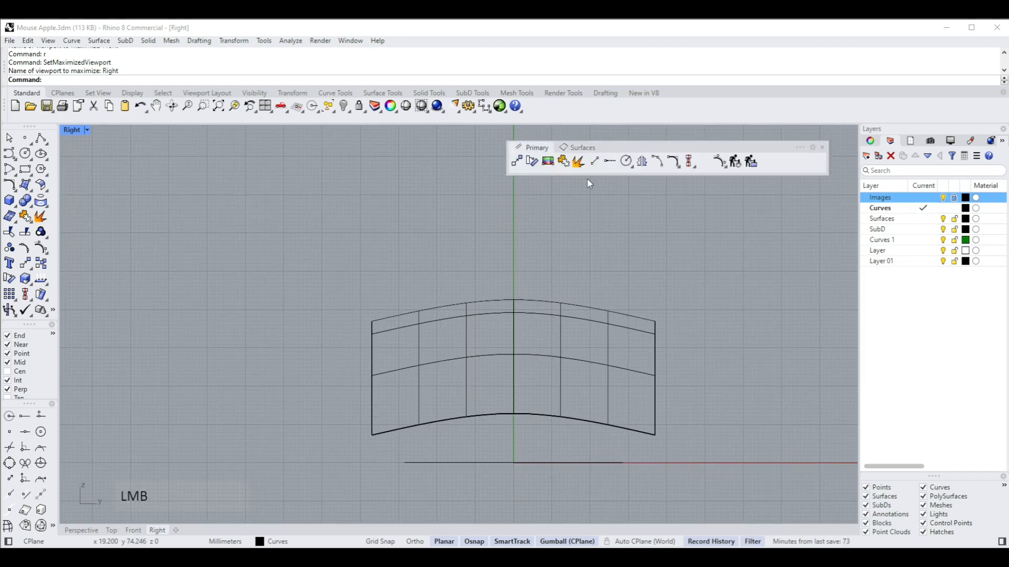
{"action": "left_click", "coordinate": [660, 162]}
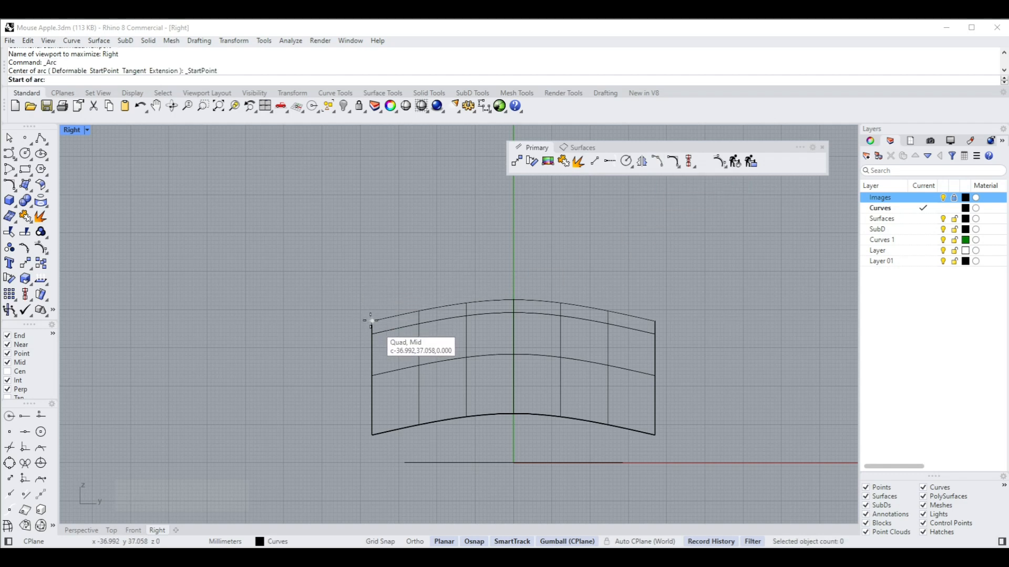
{"action": "left_click", "coordinate": [372, 321]}
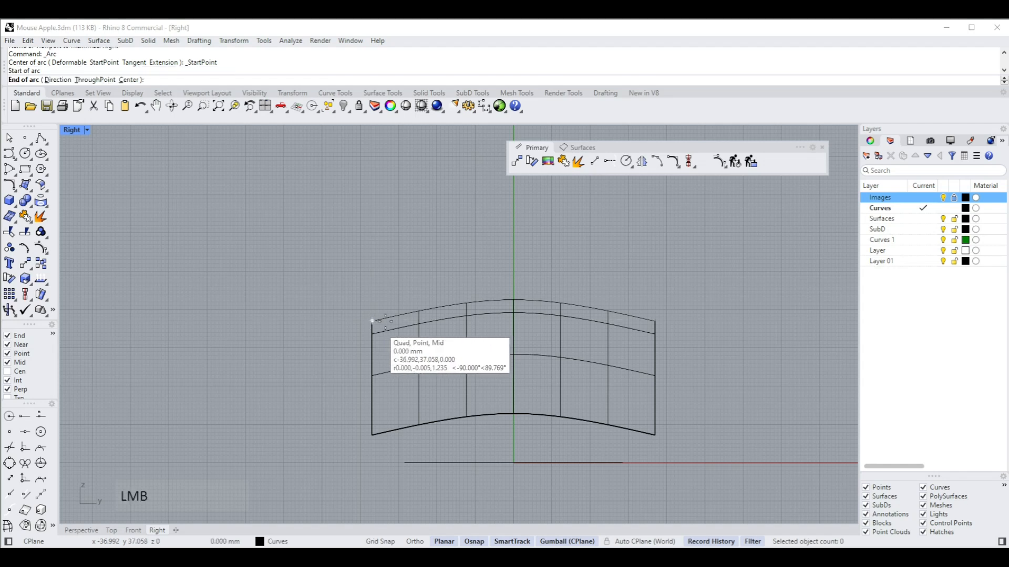
{"action": "left_click", "coordinate": [655, 323]}
{"action": "scroll", "coordinate": [523, 297], "scroll_direction": "up", "scroll_amount": 3}
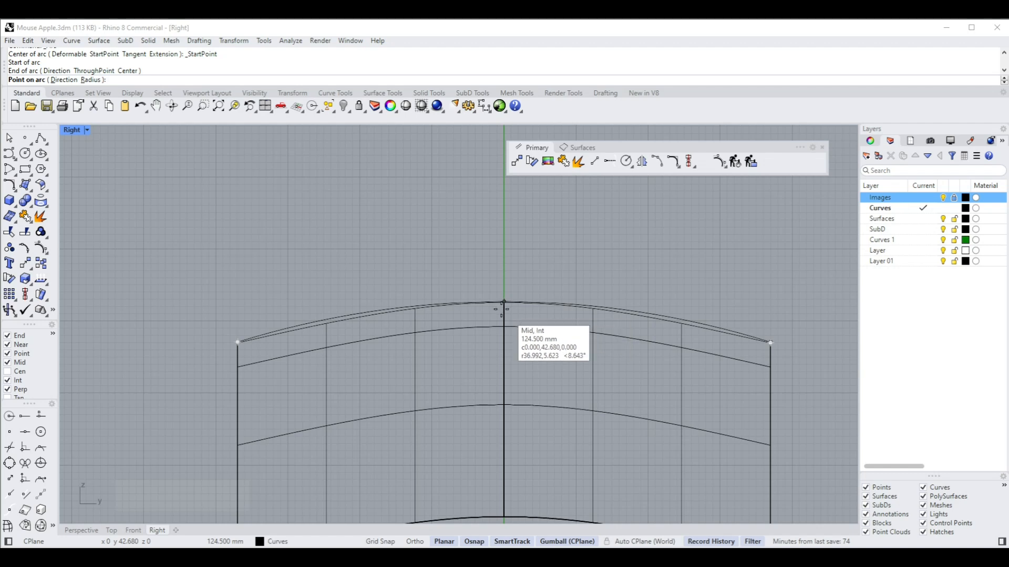
{"action": "left_click", "coordinate": [503, 302]}
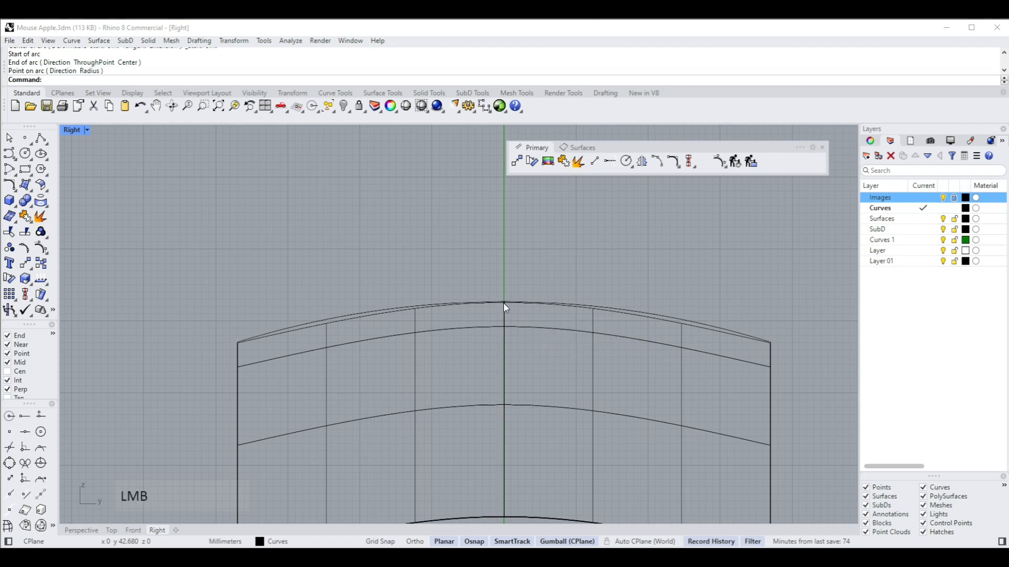
{"action": "left_click", "coordinate": [366, 316]}
{"action": "scroll", "coordinate": [571, 264], "scroll_direction": "down", "scroll_amount": 1}
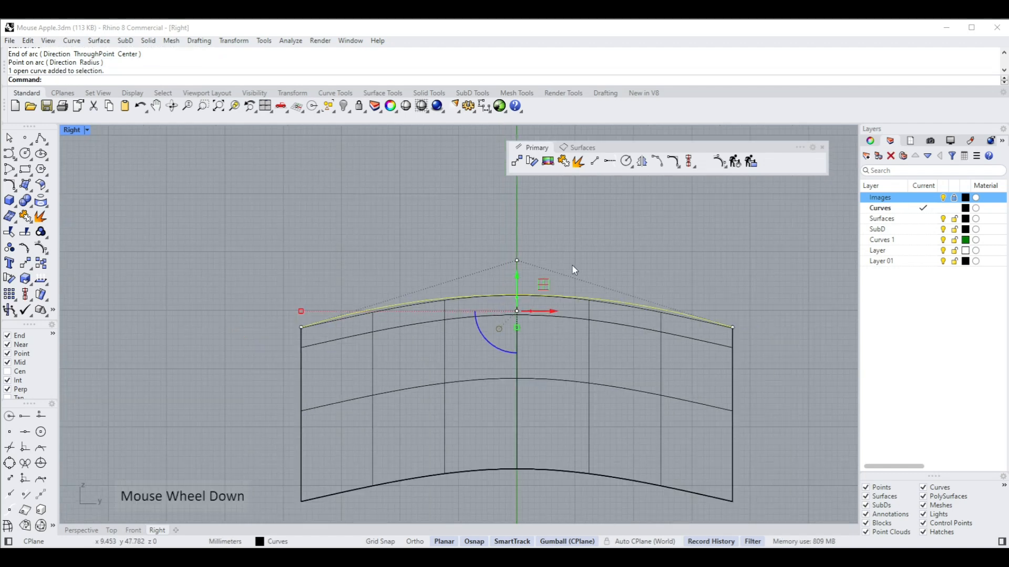
In the Perspective view, align the SubD edge loop along the crest to the new arc with Align ToCurve
{"action": "type", "text": "z"}
{"action": "right_click", "coordinate": [585, 248]}
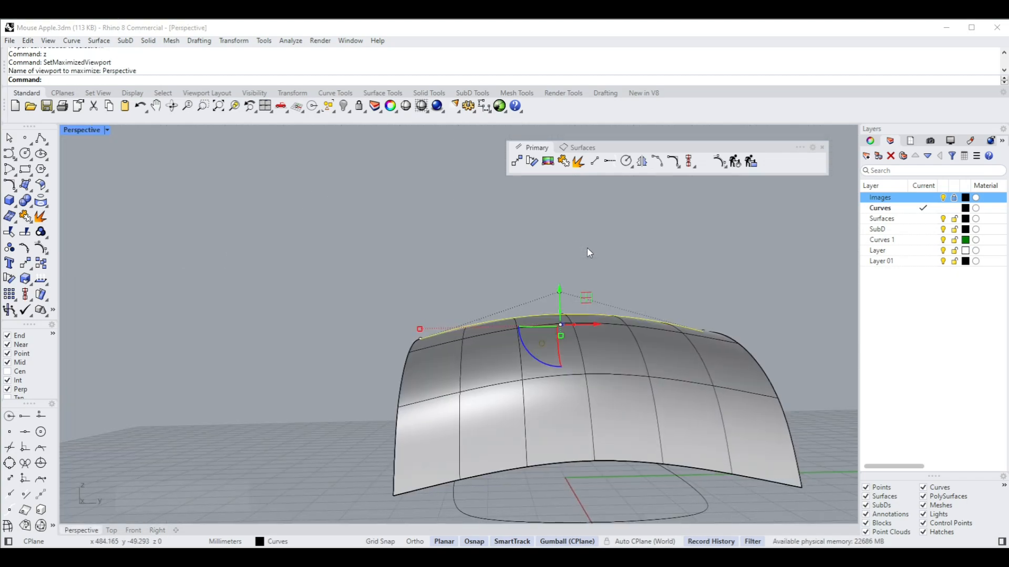
{"action": "right_click_drag", "start_coordinate": [587, 247], "coordinate": [567, 177]}
{"action": "left_click", "coordinate": [604, 236]}
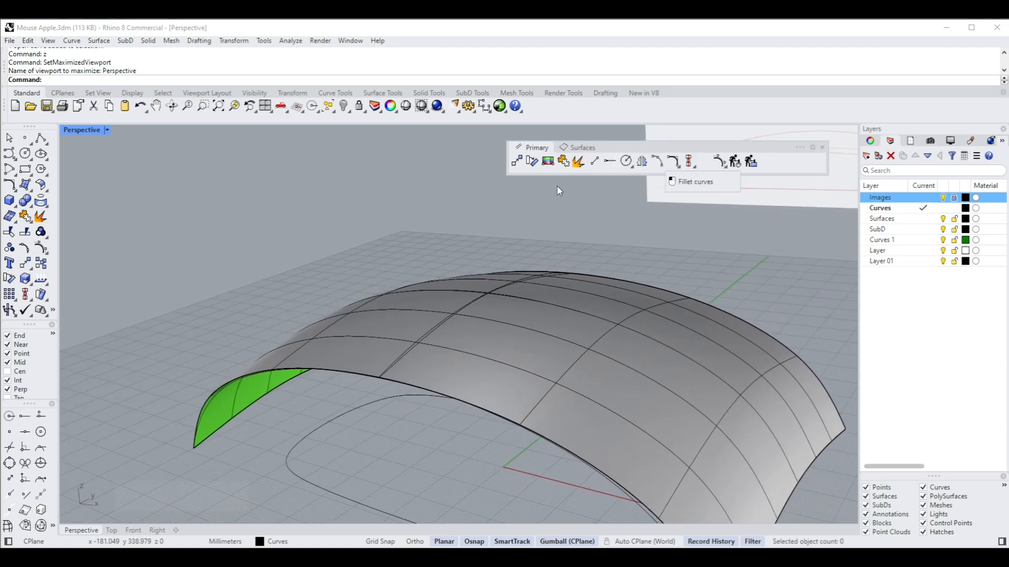
{"action": "left_click", "coordinate": [417, 283]}
{"action": "scroll", "coordinate": [417, 359], "scroll_direction": "up", "scroll_amount": 2}
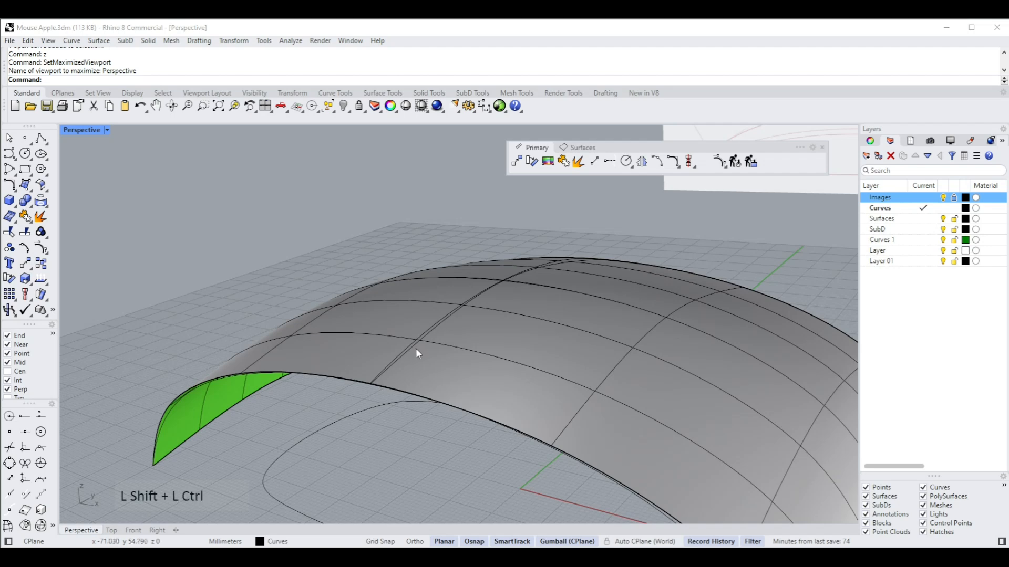
{"action": "double_click", "coordinate": [415, 348], "text": "ctrl+shift"}
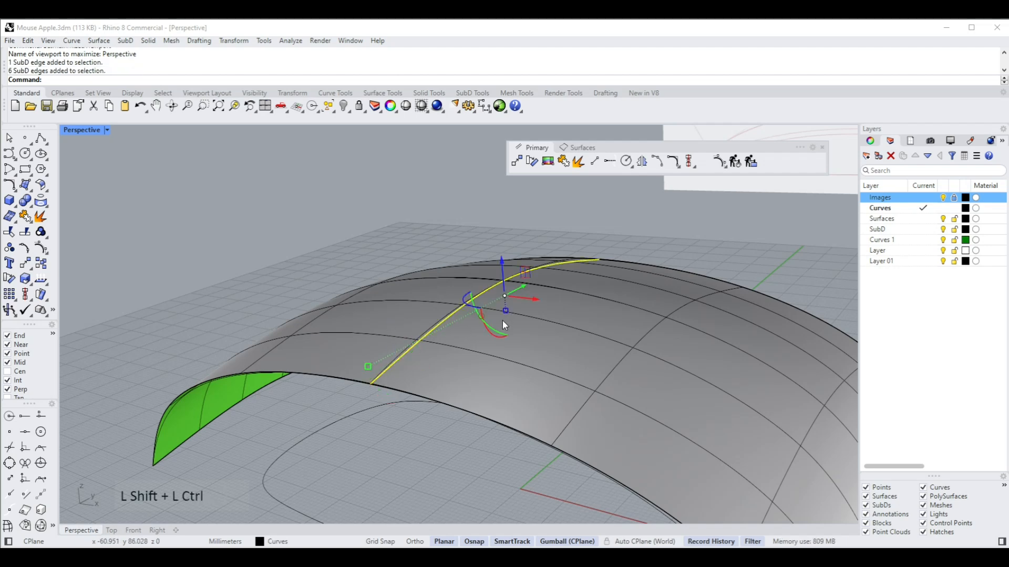
{"action": "right_click_drag", "start_coordinate": [520, 311], "coordinate": [527, 298]}
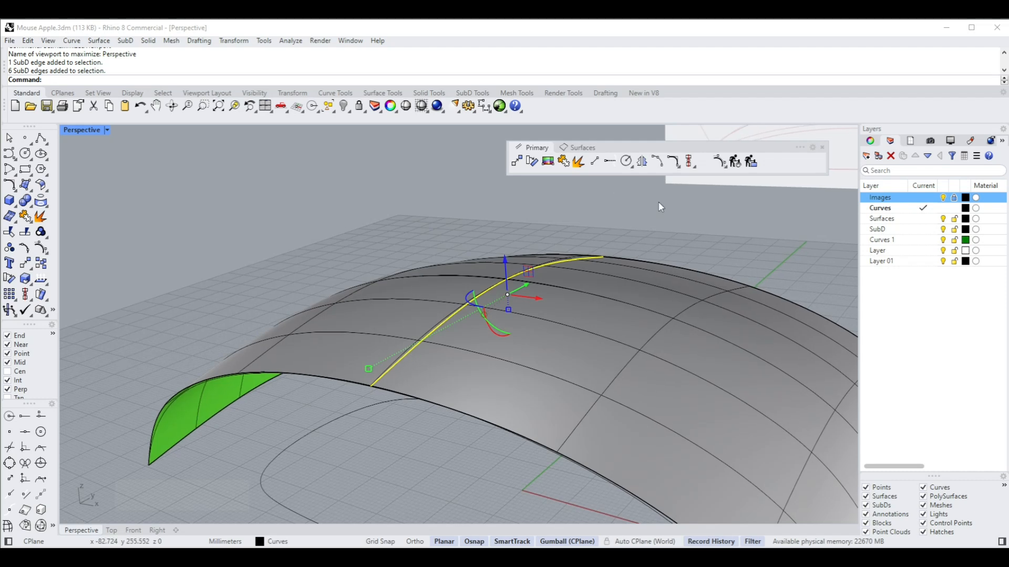
{"action": "left_click", "coordinate": [690, 161]}
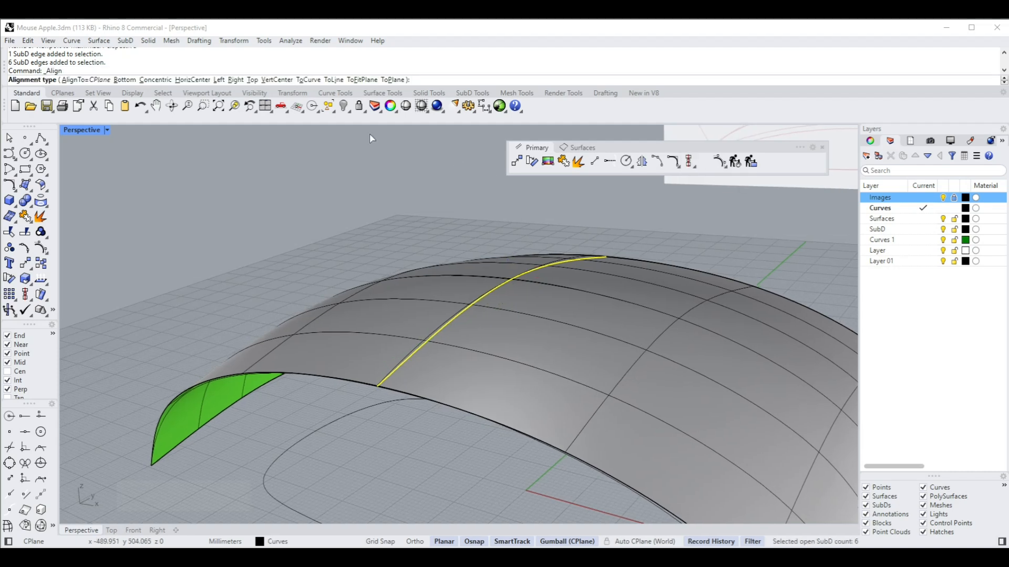
{"action": "left_click", "coordinate": [307, 82]}
{"action": "right_click_drag", "start_coordinate": [416, 351], "coordinate": [417, 339]}
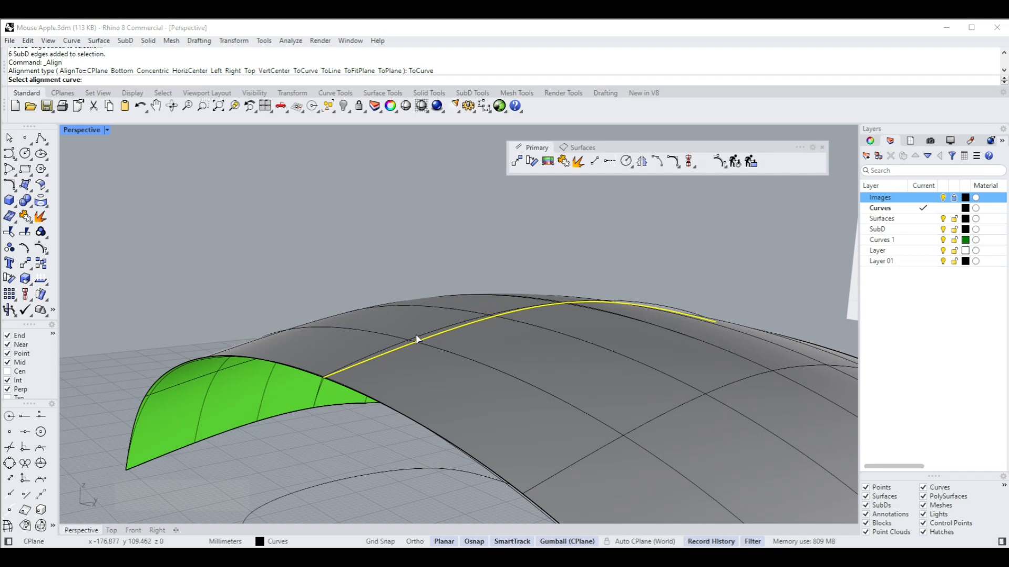
{"action": "left_click", "coordinate": [417, 341]}
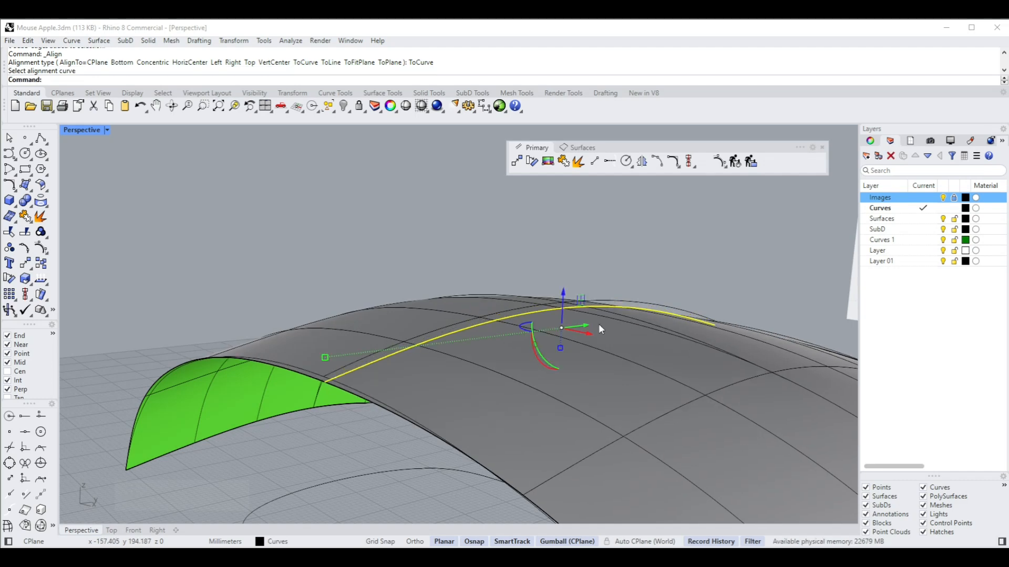
Raise the aligned crest edge loop slightly so that it matches the arc, and deselect it
{"action": "right_click_drag", "start_coordinate": [598, 323], "coordinate": [579, 294]}
{"action": "left_click_drag", "start_coordinate": [574, 295], "coordinate": [583, 285]}
{"action": "left_click", "coordinate": [687, 263]}
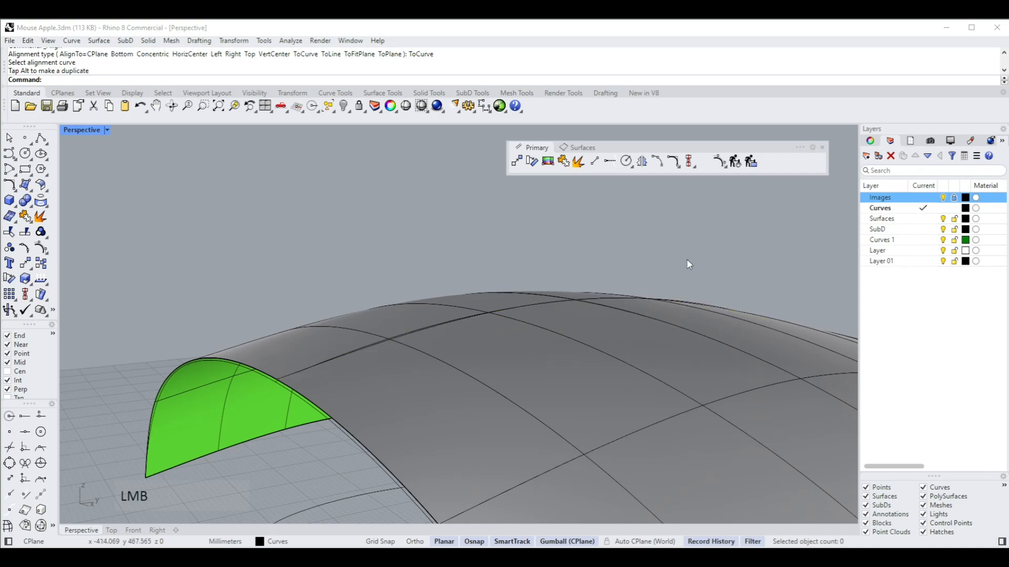
Draw an arc over the lower cross edge loop near the reference image, from one side edge to the other through its middle vertex
{"action": "scroll", "coordinate": [657, 256], "scroll_direction": "down", "scroll_amount": 4}
{"action": "right_click_drag", "start_coordinate": [688, 262], "coordinate": [281, 318]}
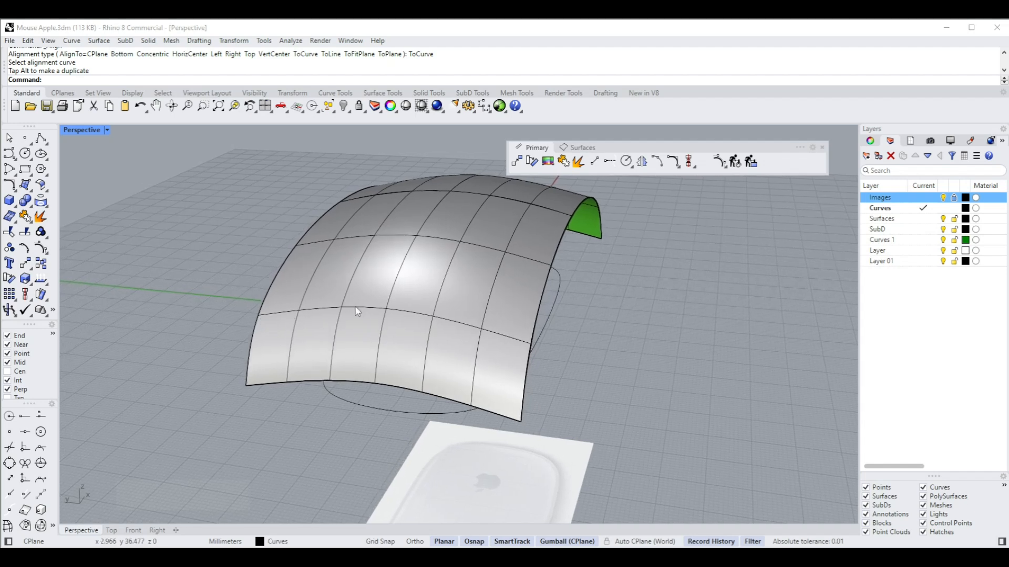
{"action": "double_click", "coordinate": [516, 340], "text": "ctrl+shift"}
{"action": "left_click", "coordinate": [583, 327]}
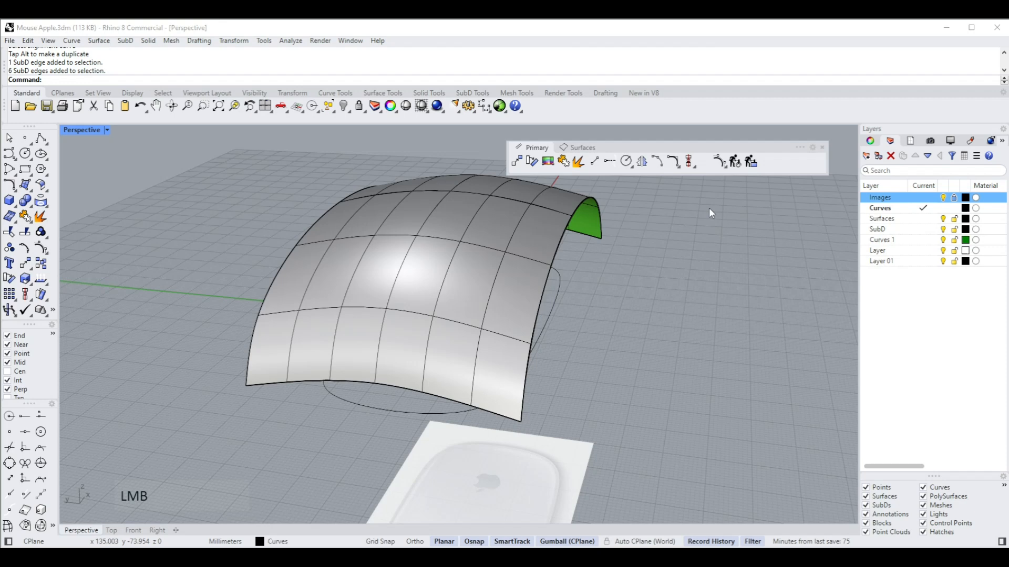
{"action": "left_click", "coordinate": [659, 164]}
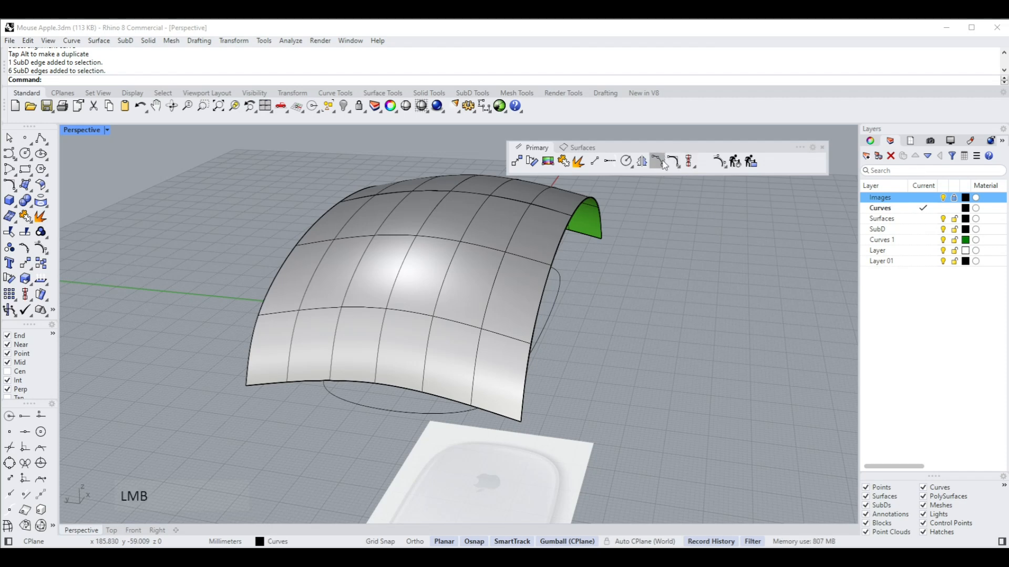
{"action": "left_click", "coordinate": [259, 311]}
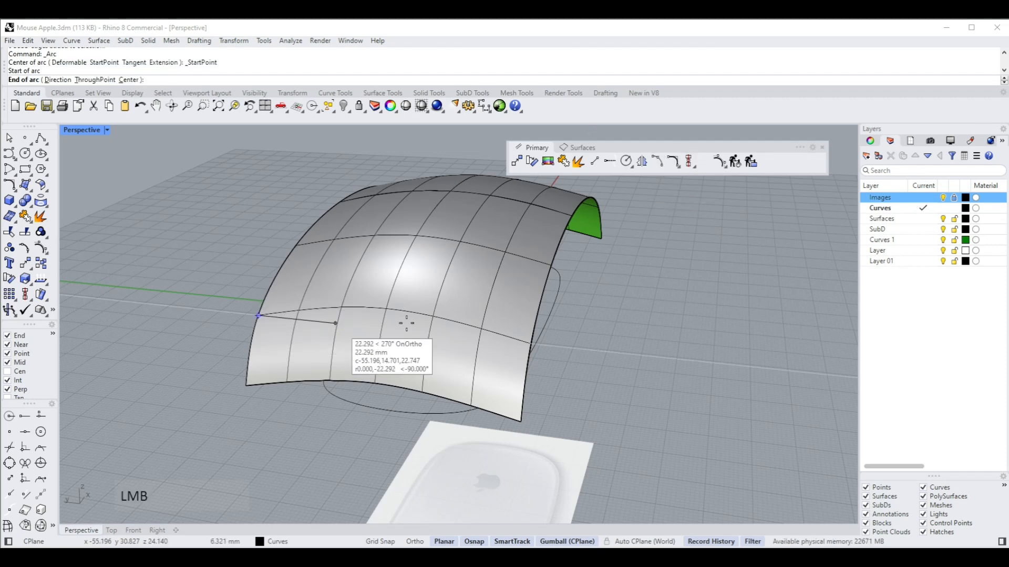
{"action": "left_click", "coordinate": [532, 345]}
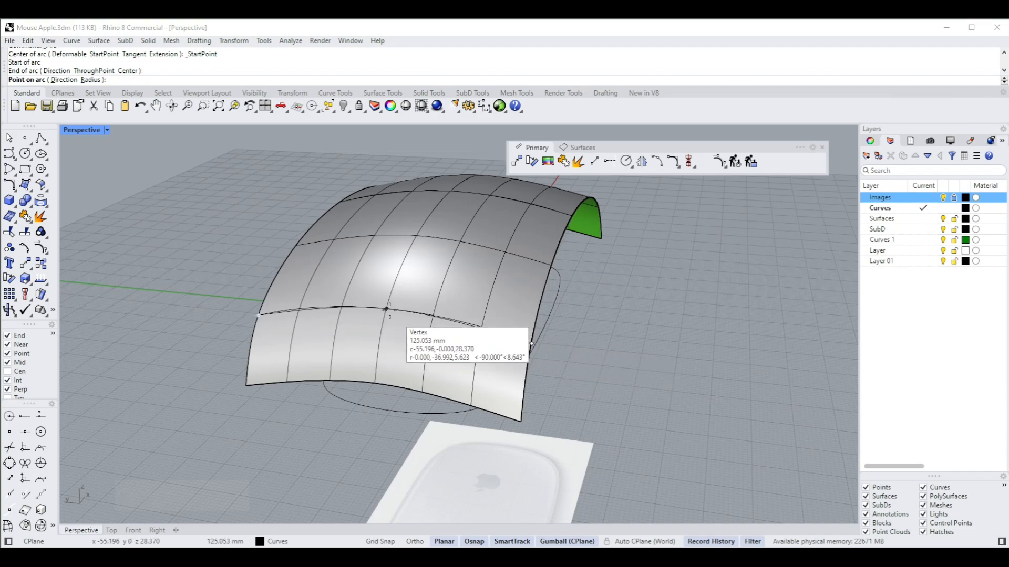
{"action": "left_click", "coordinate": [389, 310]}
Align the lower cross edge loop of six SubD edges to its new arc with Align ToCurve
{"action": "scroll", "coordinate": [635, 339], "scroll_direction": "up", "scroll_amount": 4}
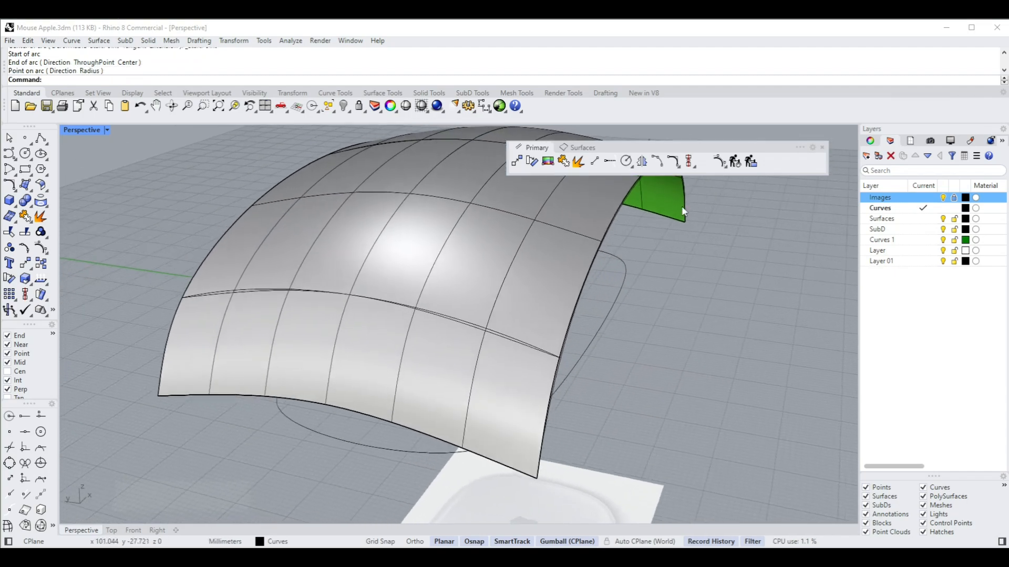
{"action": "scroll", "coordinate": [528, 336], "scroll_direction": "up", "scroll_amount": 3}
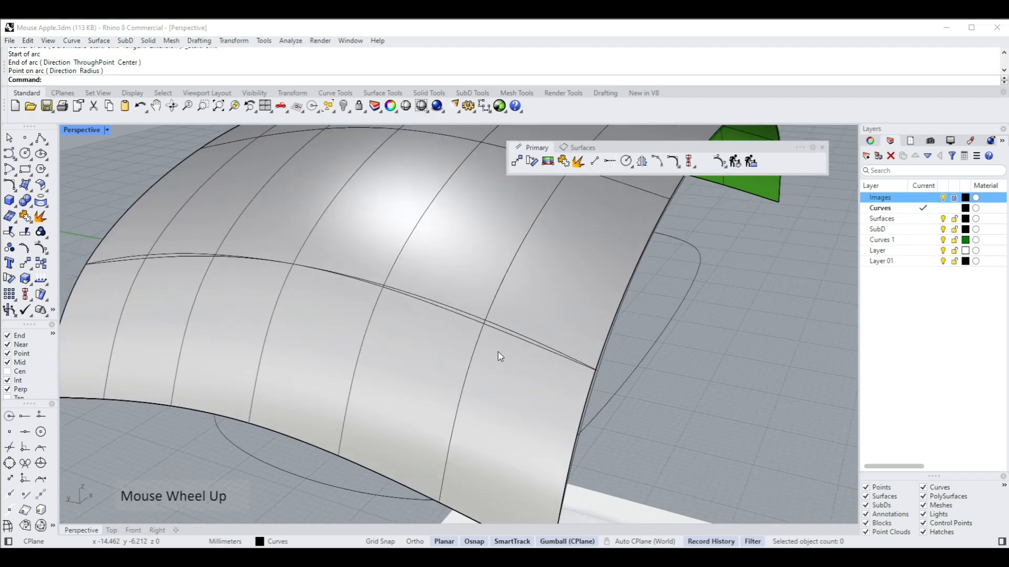
{"action": "left_click", "coordinate": [520, 344], "text": "ctrl+shift"}
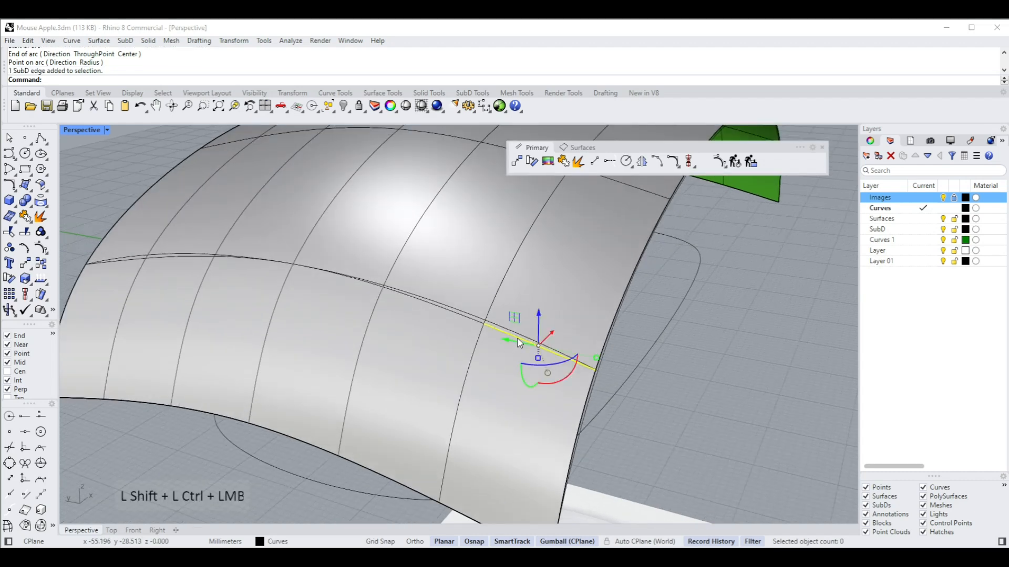
{"action": "double_click", "coordinate": [520, 344], "text": "ctrl+shift"}
{"action": "left_click", "coordinate": [689, 163]}
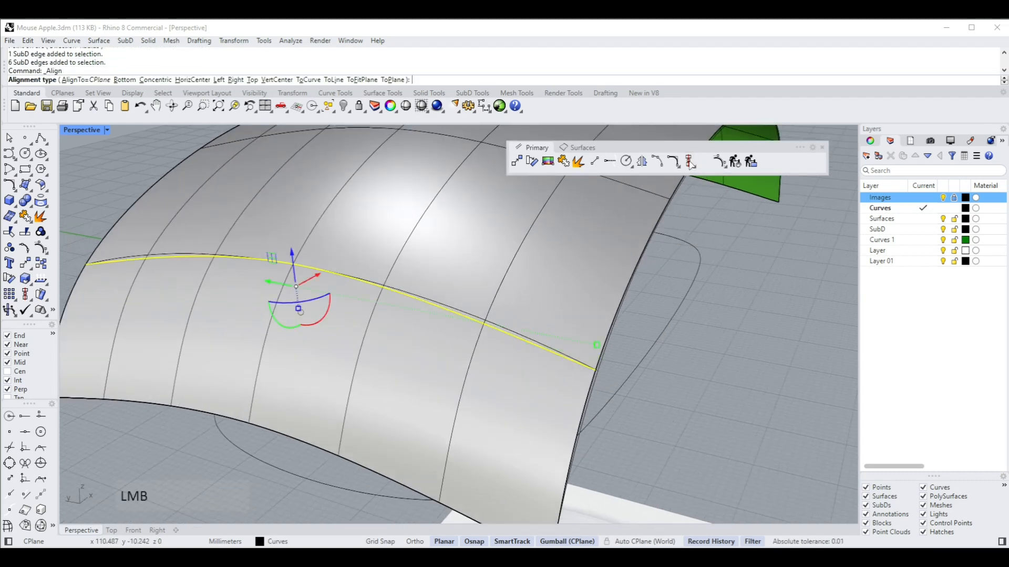
{"action": "left_click", "coordinate": [308, 80]}
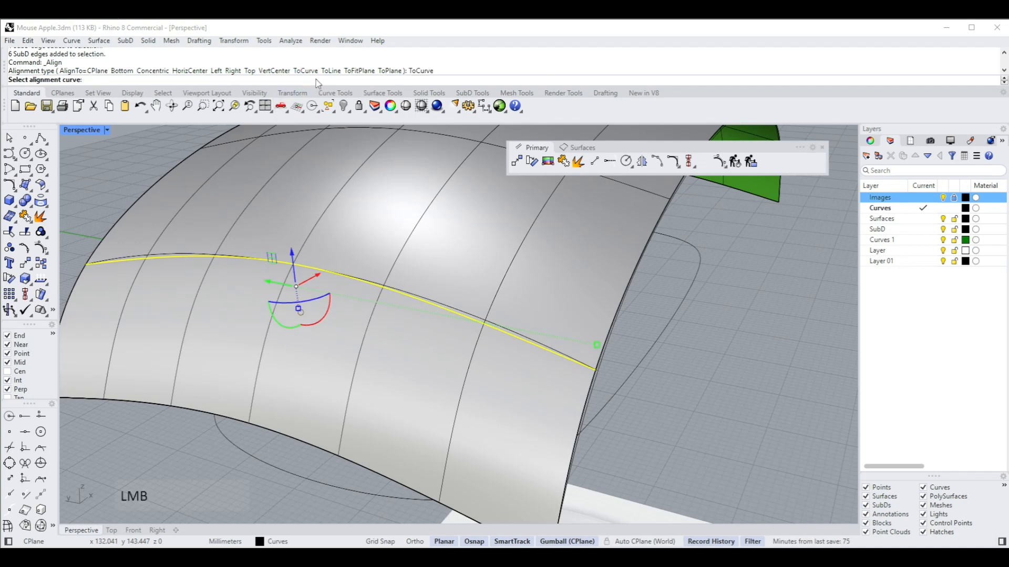
{"action": "left_click", "coordinate": [461, 313]}
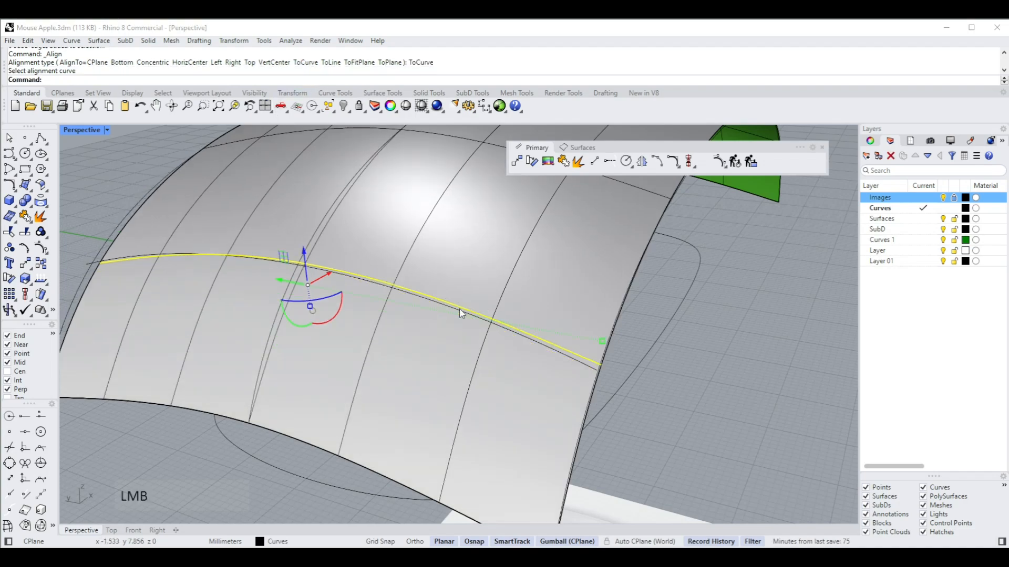
Raise the aligned lower cross edge loop slightly towards its arc and check the surface's curvature from the side
{"action": "right_click_drag", "start_coordinate": [453, 312], "coordinate": [366, 285]}
{"action": "left_click_drag", "start_coordinate": [350, 297], "coordinate": [351, 288]}
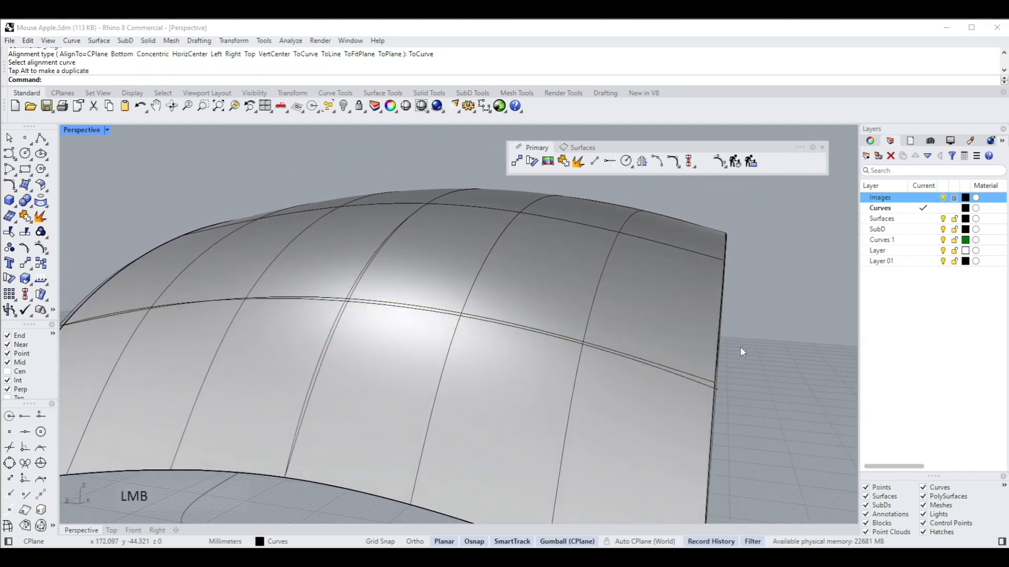
{"action": "right_click_drag", "start_coordinate": [740, 346], "coordinate": [509, 275]}
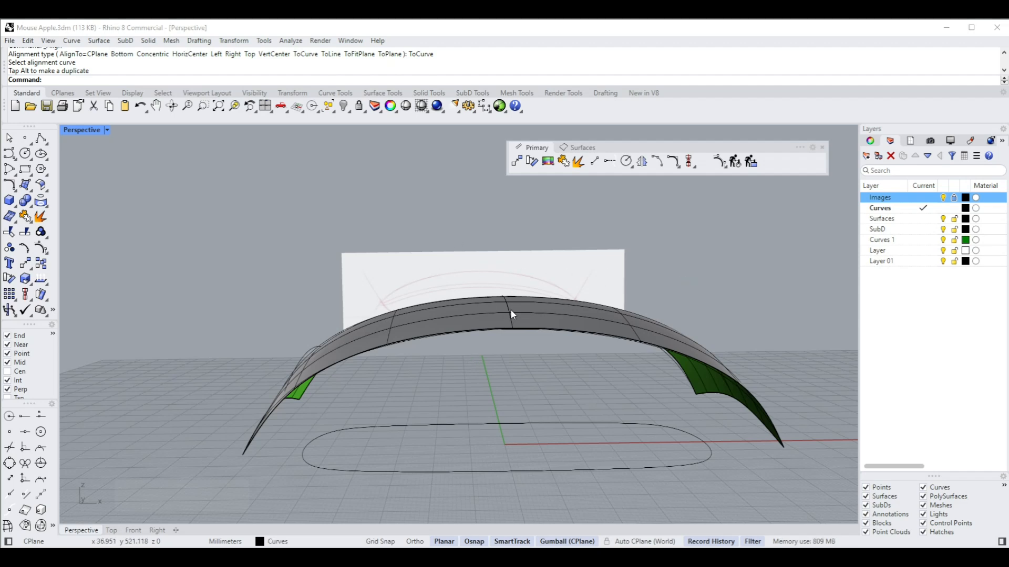
Delete the two leftover alignment arcs lying over the SubD top surface
{"action": "right_click_drag", "start_coordinate": [506, 310], "coordinate": [261, 387]}
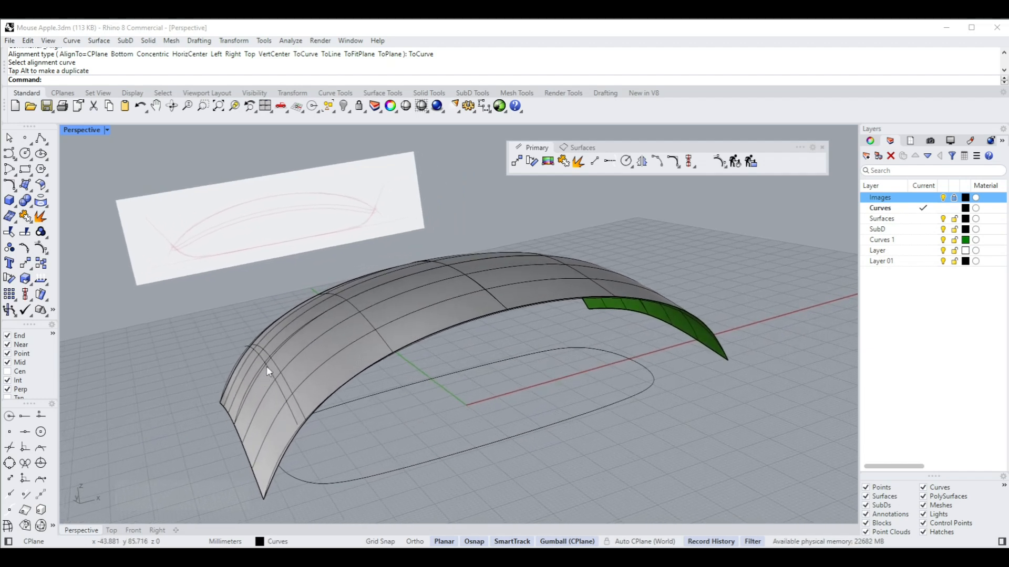
{"action": "left_click", "coordinate": [267, 367]}
{"action": "key", "text": "Delete"}
{"action": "right_click_drag", "start_coordinate": [481, 291], "coordinate": [528, 298]}
{"action": "left_click", "coordinate": [460, 273]}
{"action": "key", "text": "Delete"}
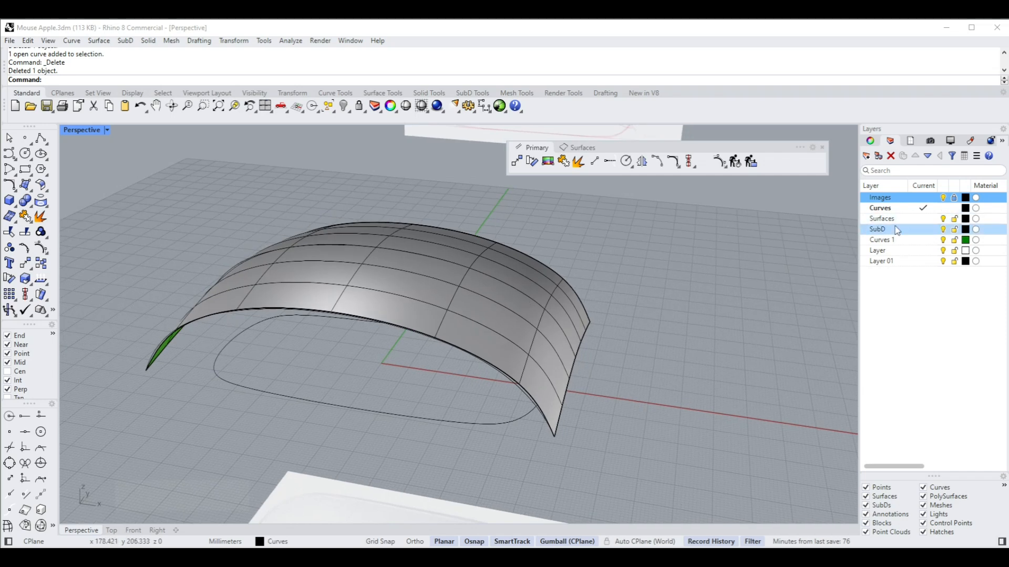
Move the SubD top surface to the SubD layer and deselect it
{"action": "left_click", "coordinate": [450, 285]}
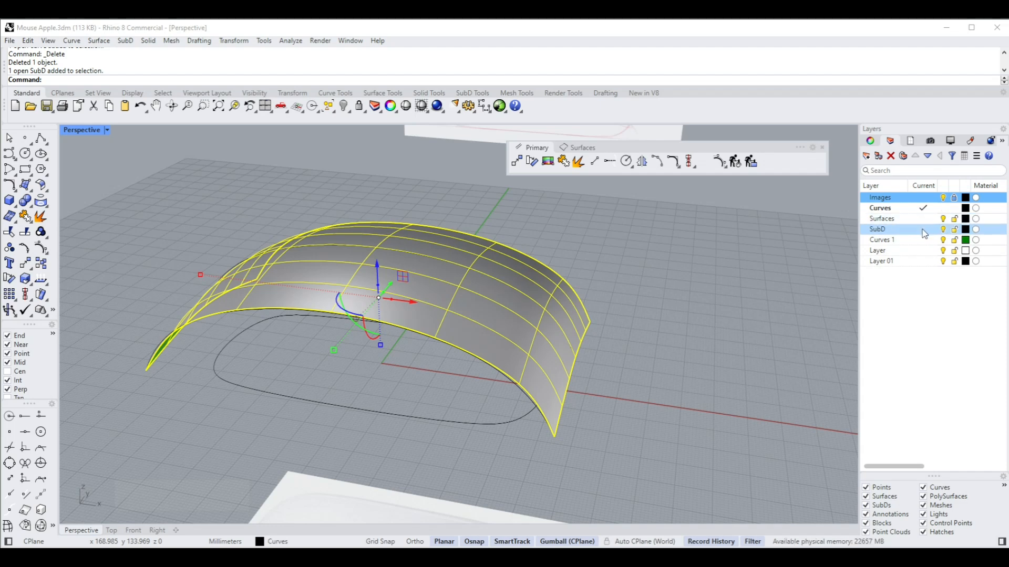
{"action": "right_click_drag", "start_coordinate": [492, 279], "coordinate": [448, 299]}
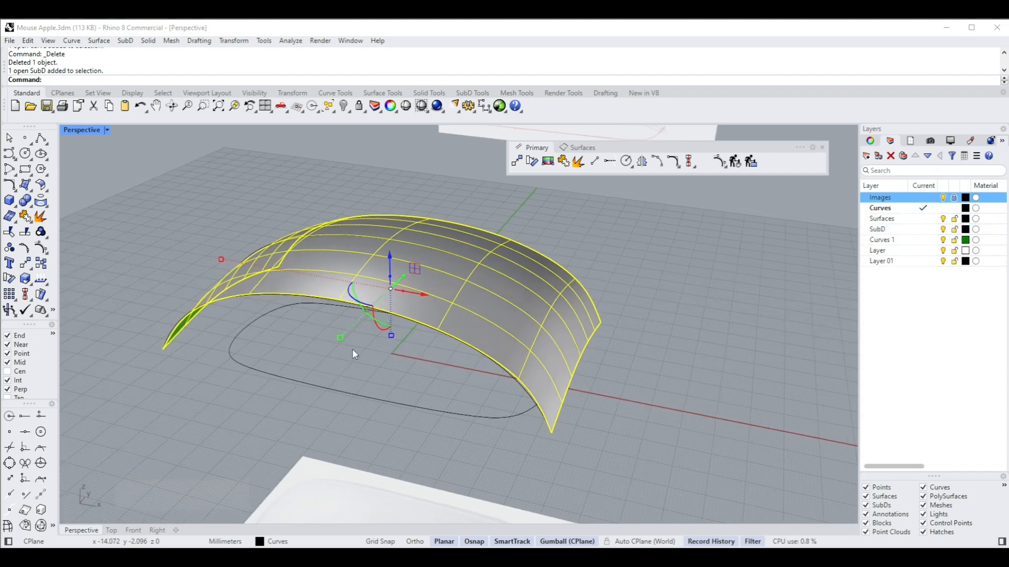
{"action": "right_click_drag", "start_coordinate": [374, 294], "coordinate": [376, 291]}
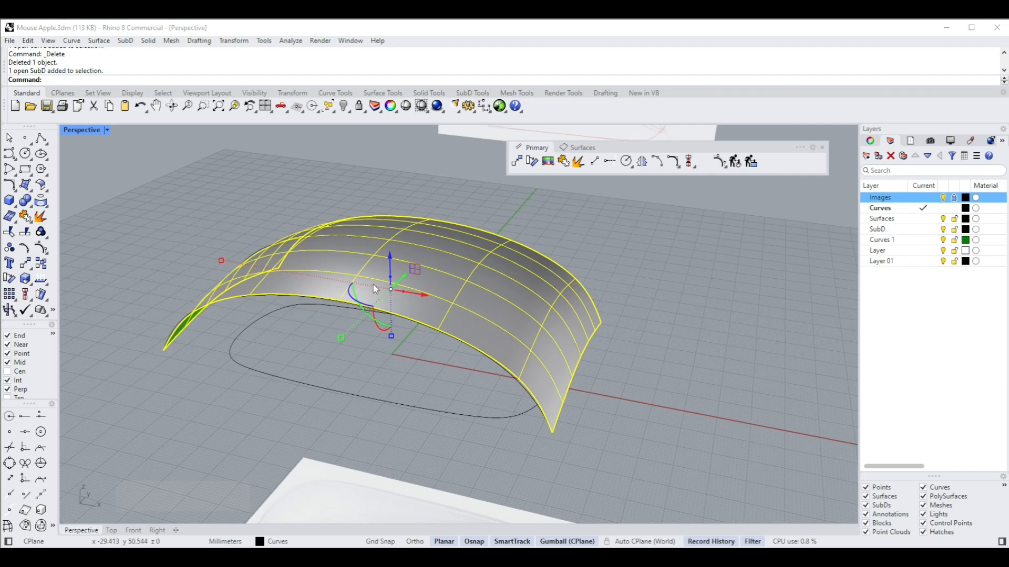
{"action": "left_click", "coordinate": [278, 544]}
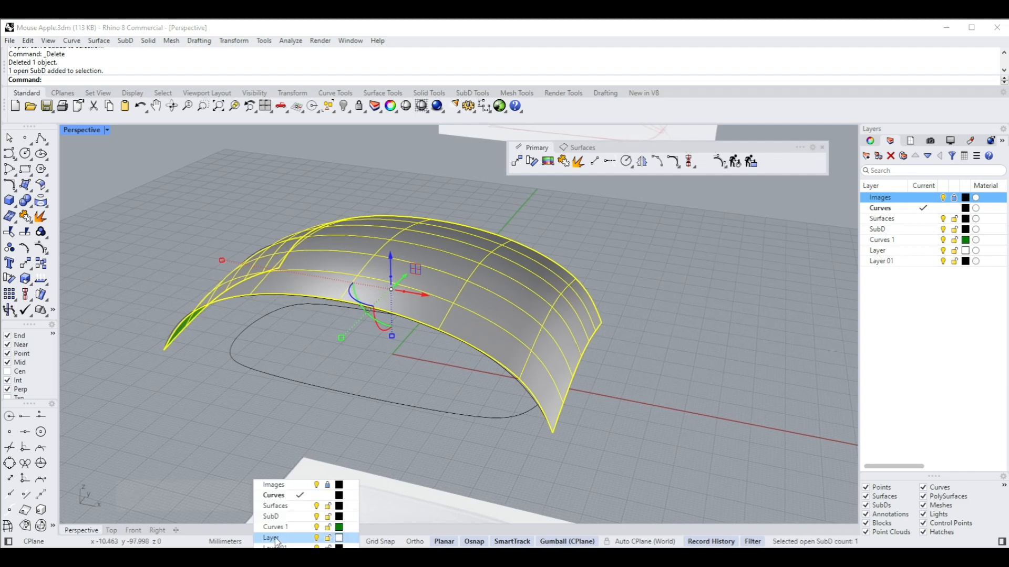
{"action": "right_click", "coordinate": [279, 521]}
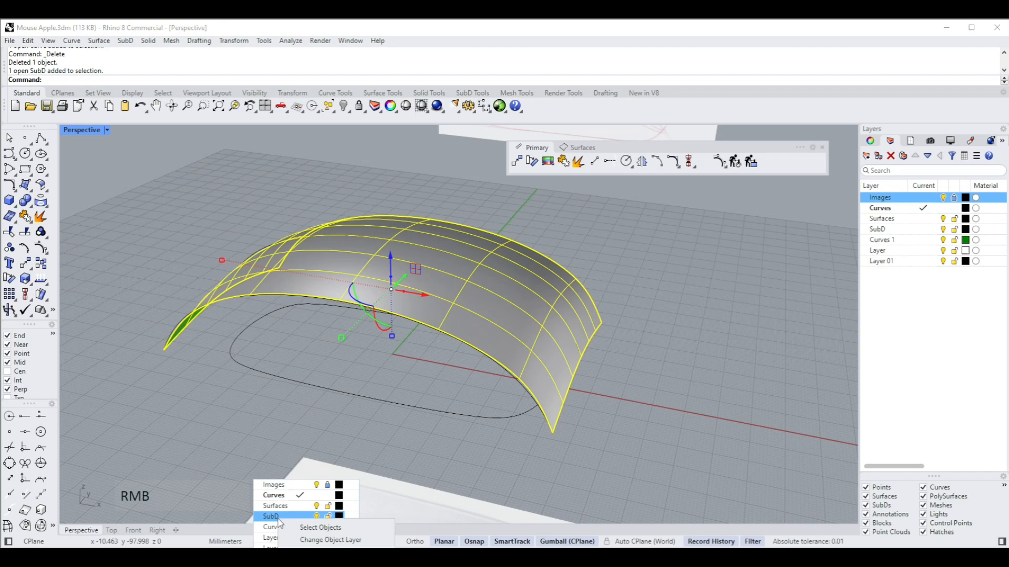
{"action": "left_click", "coordinate": [337, 537]}
{"action": "left_click", "coordinate": [361, 461]}
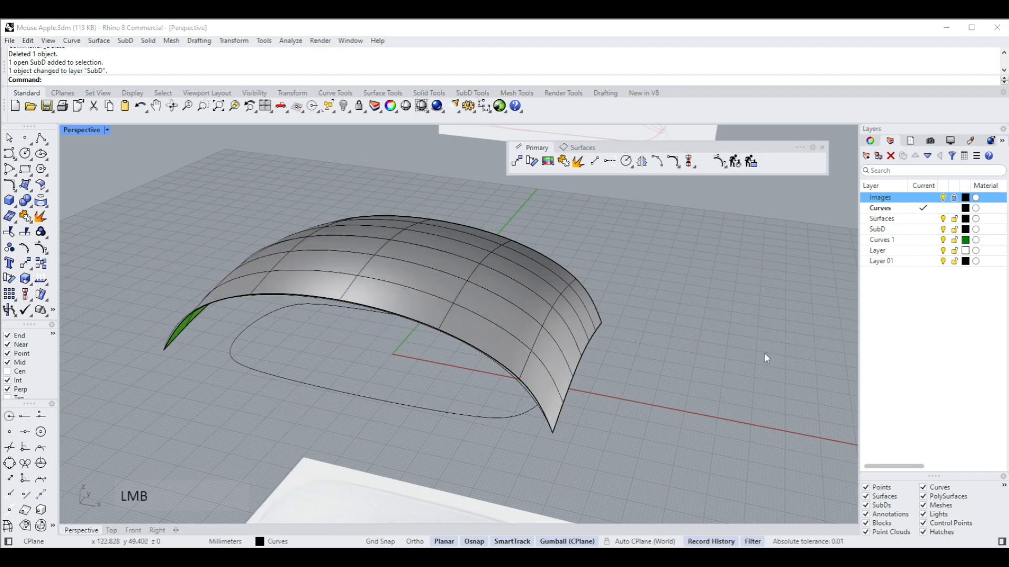
Make SubD the current layer and hide the Curves layer to view the top surface alone
{"action": "left_click", "coordinate": [923, 230]}
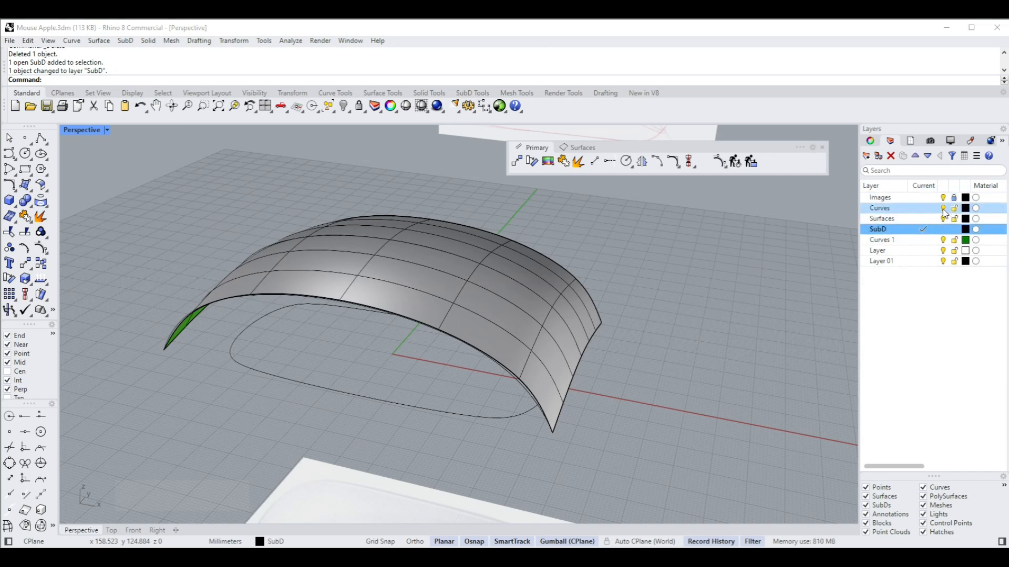
{"action": "left_click", "coordinate": [943, 210]}
{"action": "scroll", "coordinate": [620, 287], "scroll_direction": "down", "scroll_amount": 2}
{"action": "left_click", "coordinate": [611, 289]}
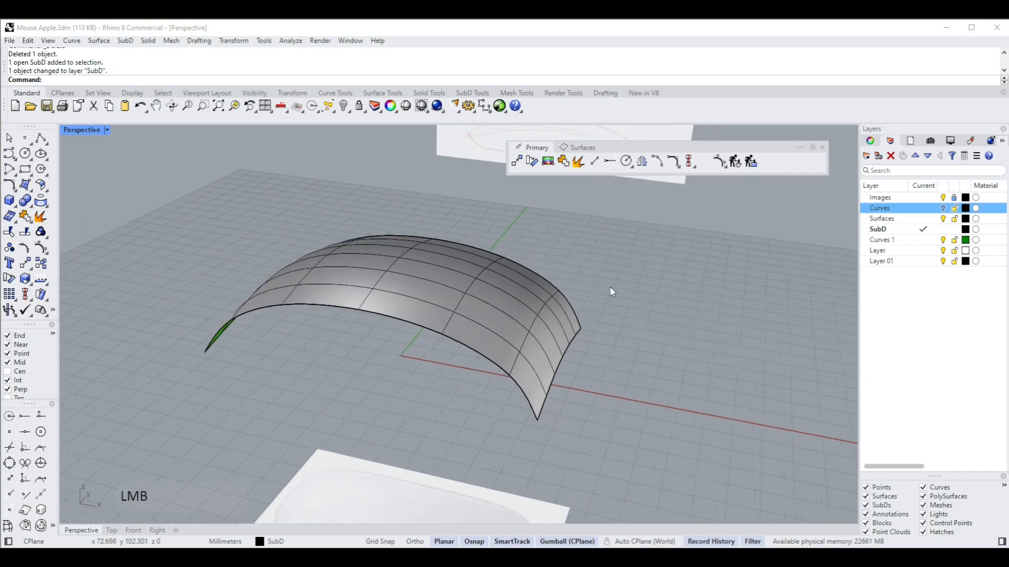
{"action": "right_click_drag", "start_coordinate": [612, 292], "coordinate": [511, 252]}
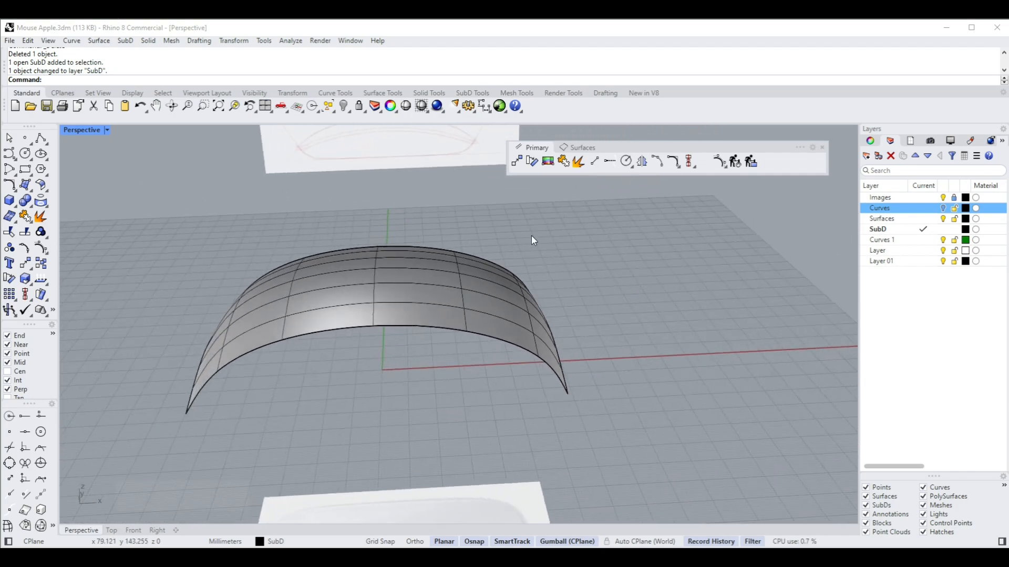
Show the Curves layer again, toggle its lock on and off, and check that the closed base outline can be selected
{"action": "left_click", "coordinate": [944, 209]}
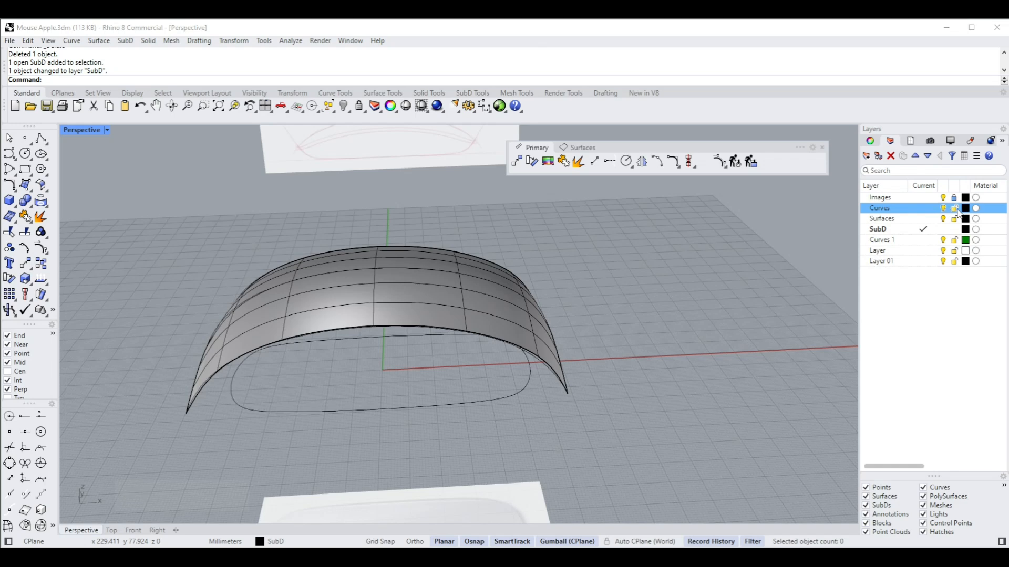
{"action": "left_click", "coordinate": [955, 209]}
{"action": "left_click", "coordinate": [463, 402]}
{"action": "left_click", "coordinate": [955, 209]}
{"action": "left_click", "coordinate": [463, 405]}
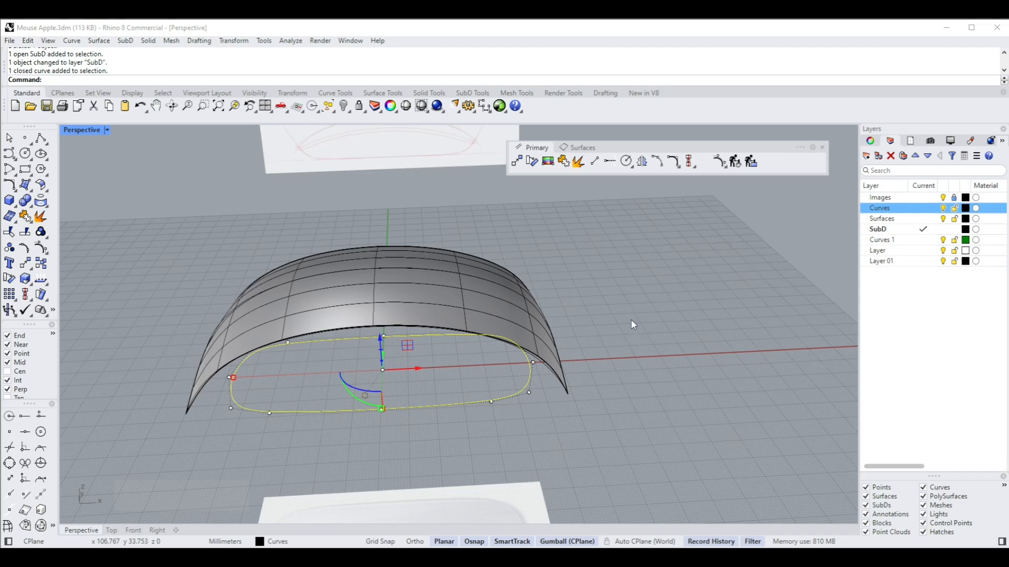
{"action": "left_click", "coordinate": [569, 294]}
{"action": "right_click_drag", "start_coordinate": [570, 294], "coordinate": [507, 353]}
{"action": "right_click_drag", "start_coordinate": [389, 269], "coordinate": [539, 282]}
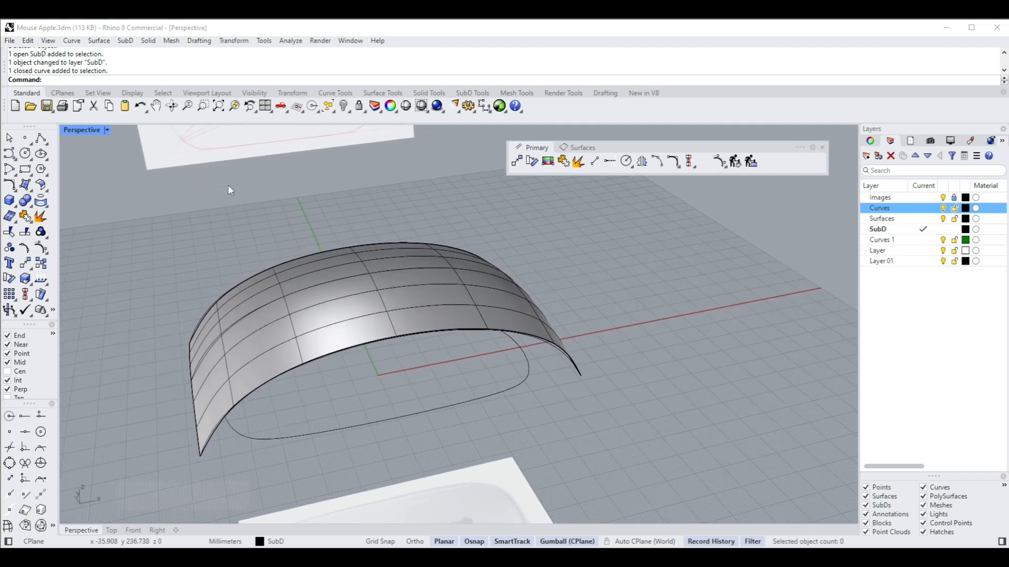
{"action": "right_click_drag", "start_coordinate": [228, 185], "coordinate": [120, 218]}
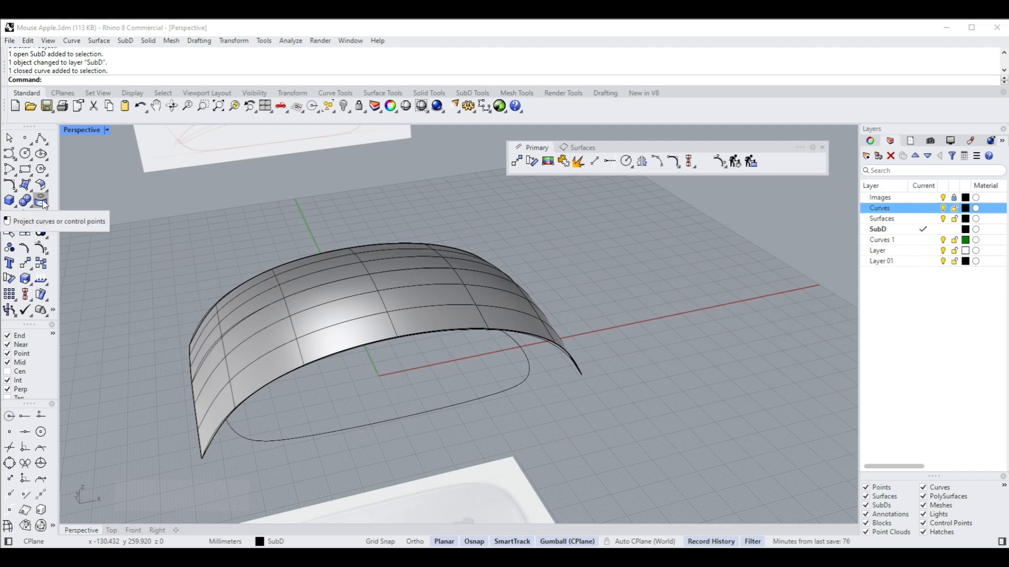
Copy the Project curves command into the floating Primary toolbar and reposition that toolbar over the viewport
{"action": "left_click_drag", "start_coordinate": [664, 149], "coordinate": [401, 164]}
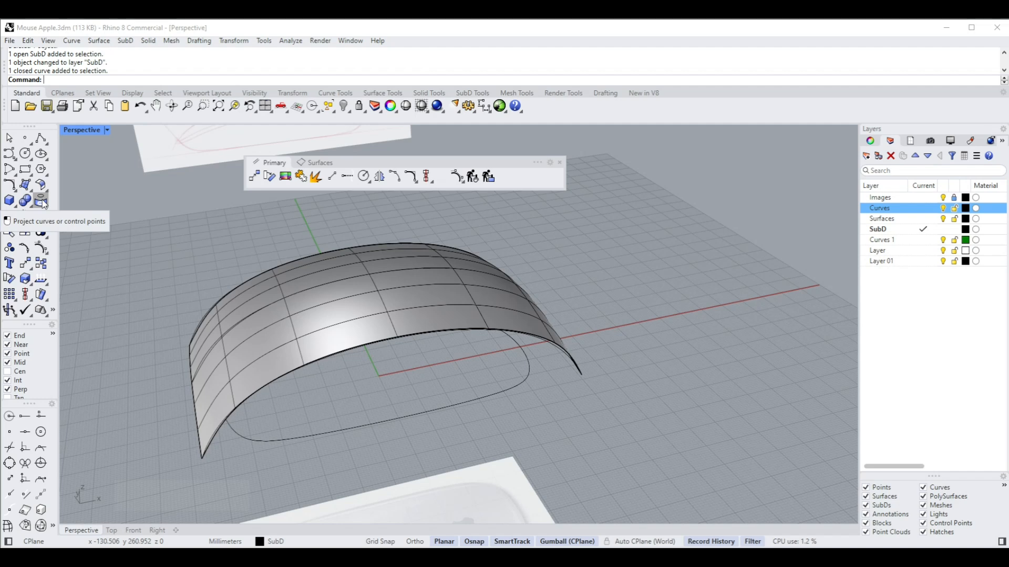
{"action": "key", "text": "ctrl"}
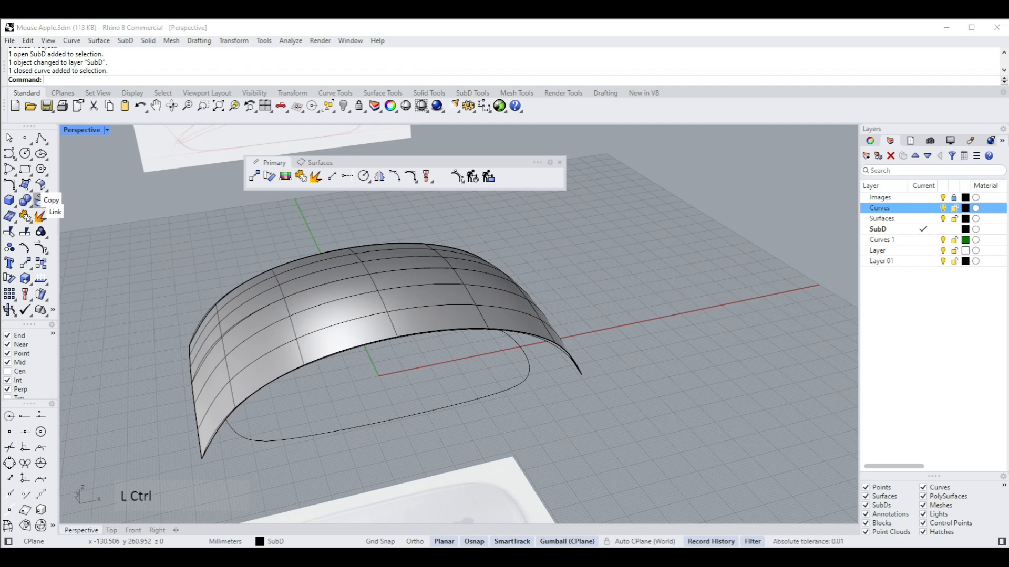
{"action": "left_click_drag", "start_coordinate": [39, 199], "coordinate": [444, 184], "text": "ctrl"}
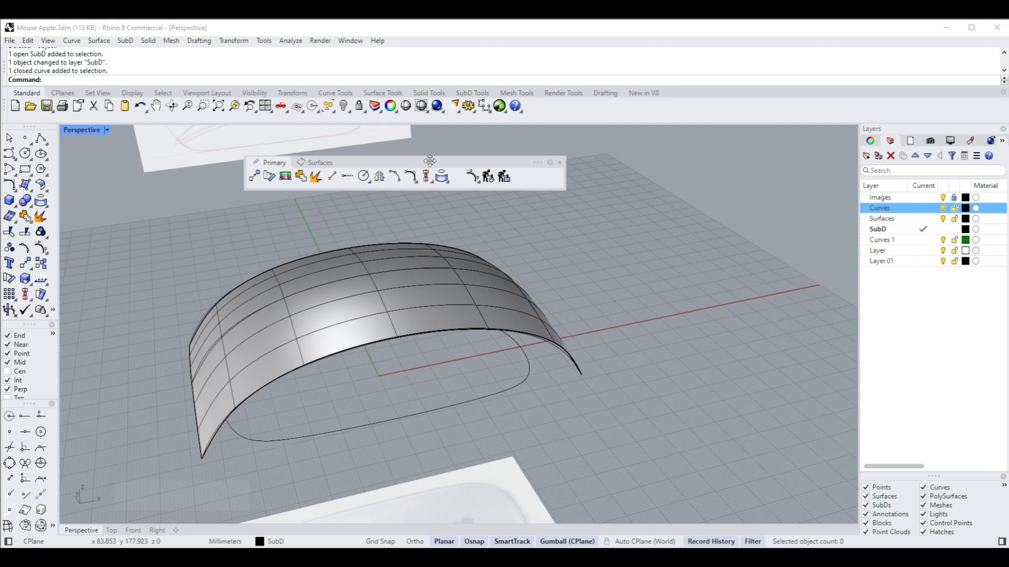
{"action": "left_click_drag", "start_coordinate": [430, 160], "coordinate": [430, 161]}
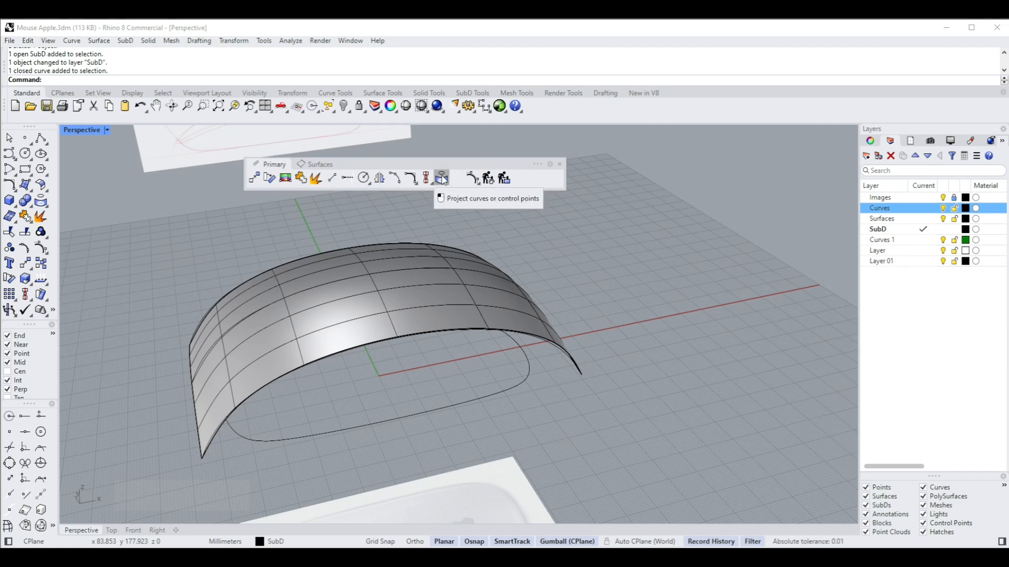
{"action": "left_click", "coordinate": [444, 179]}
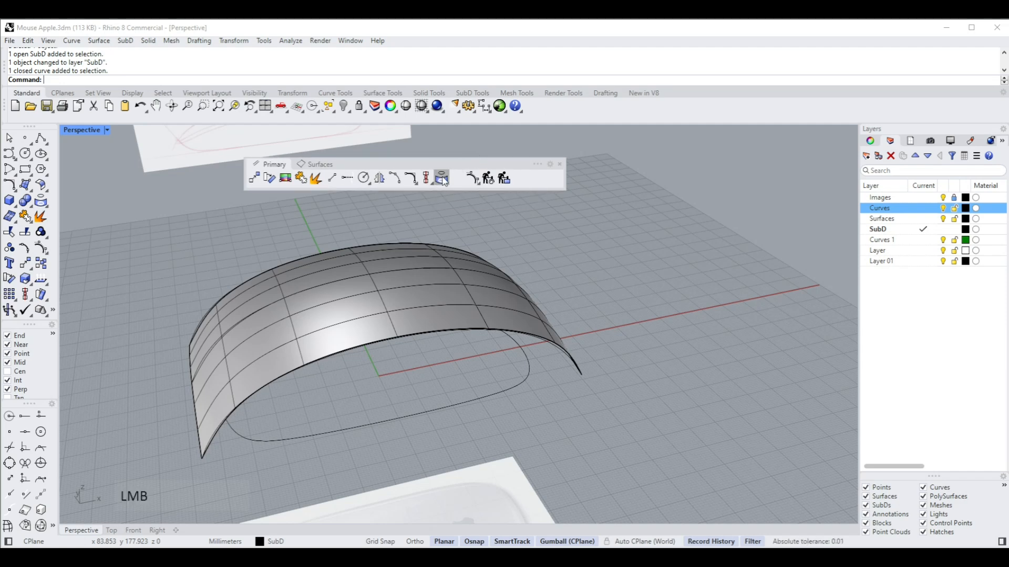
{"action": "left_click", "coordinate": [520, 356]}
{"action": "left_click", "coordinate": [453, 272]}
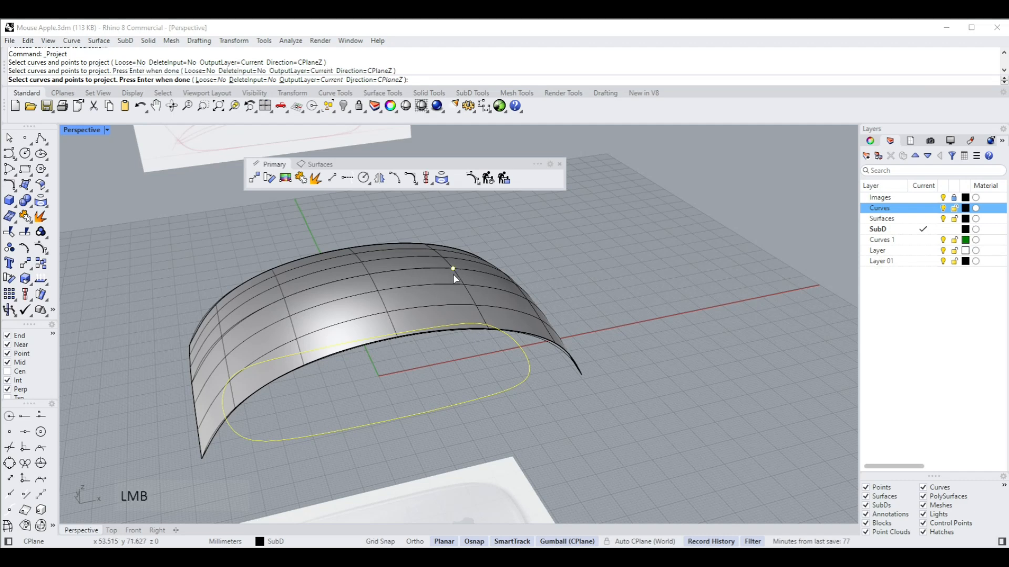
{"action": "left_click", "coordinate": [453, 279]}
{"action": "key", "text": "Escape"}
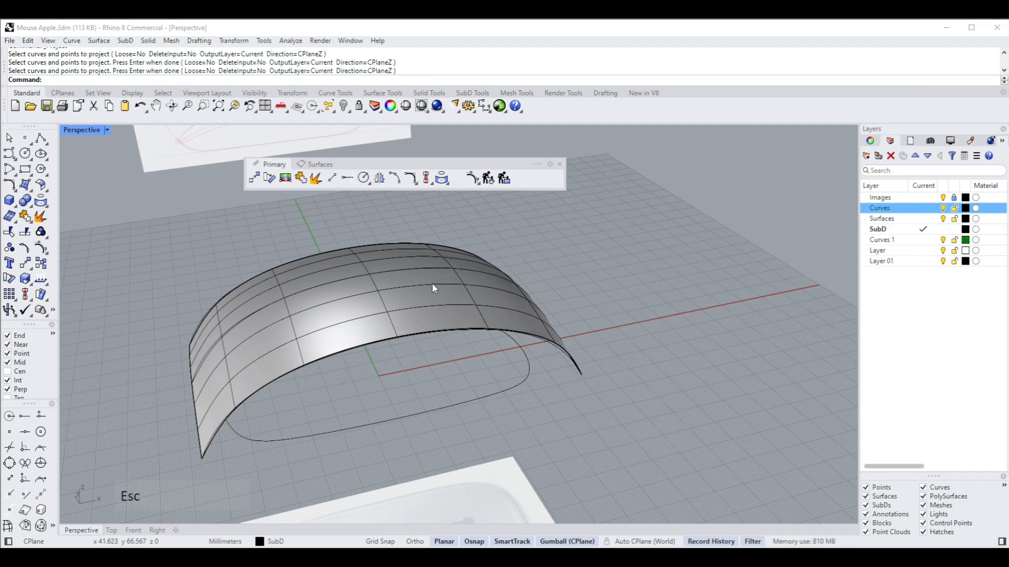
Project the closed base outline onto the SubD top surface with Loose=No and inspect the projected curve's control points
{"action": "left_click", "coordinate": [465, 184]}
{"action": "left_click", "coordinate": [528, 361]}
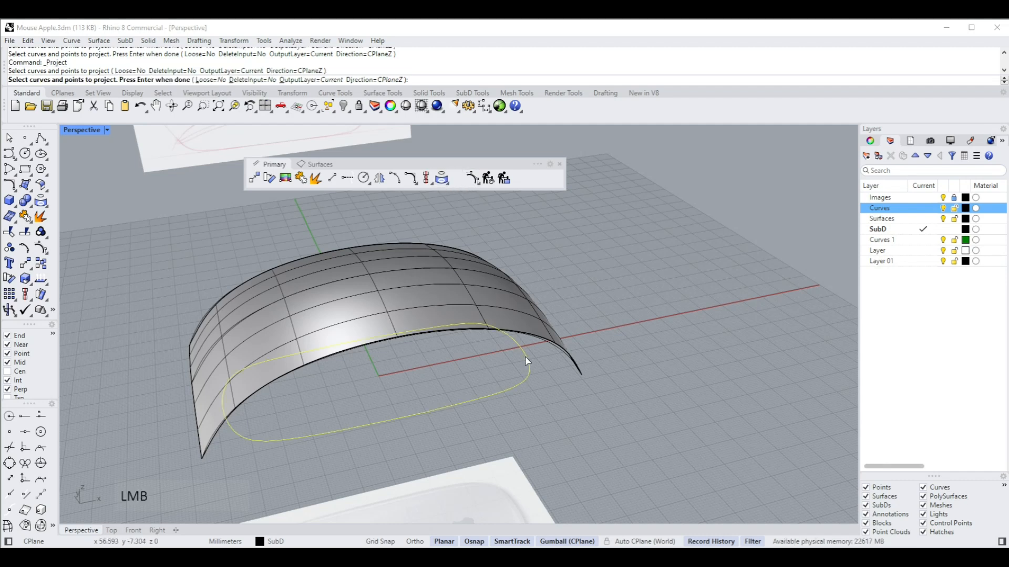
{"action": "right_click", "coordinate": [546, 384]}
{"action": "left_click", "coordinate": [442, 290]}
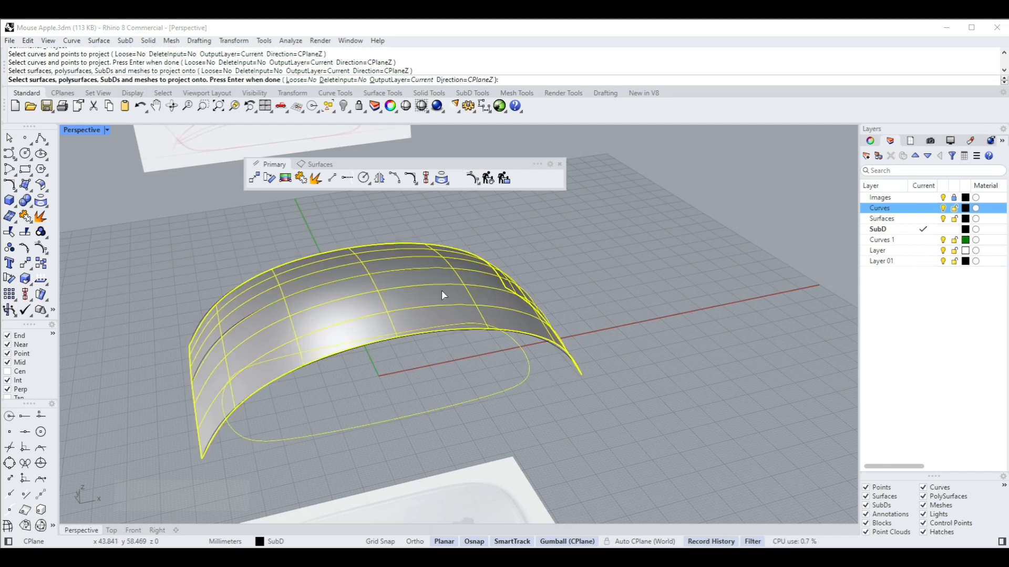
{"action": "right_click", "coordinate": [442, 290]}
{"action": "left_click", "coordinate": [577, 284]}
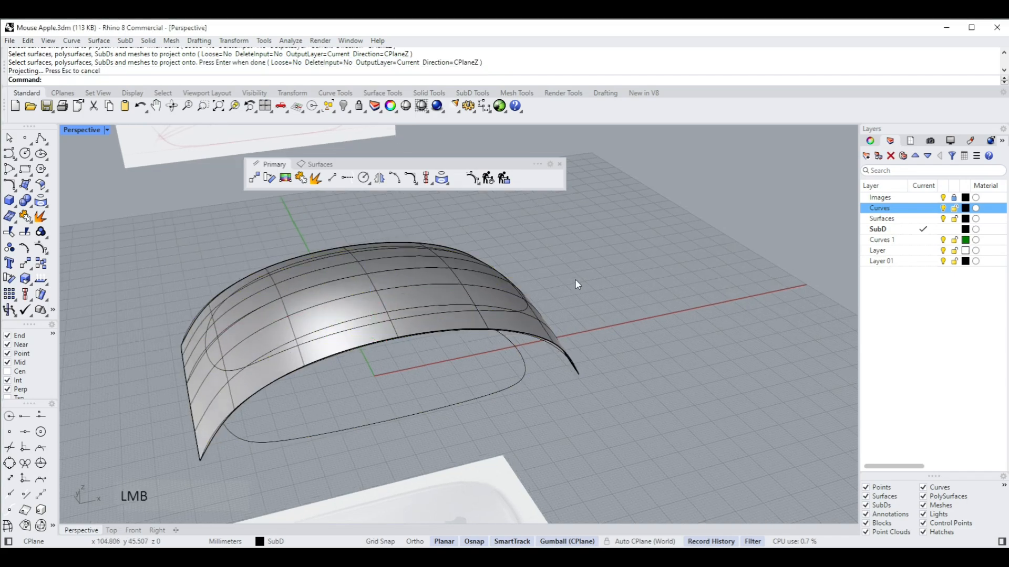
{"action": "right_click_drag", "start_coordinate": [578, 284], "coordinate": [496, 307]}
{"action": "left_click", "coordinate": [422, 317]}
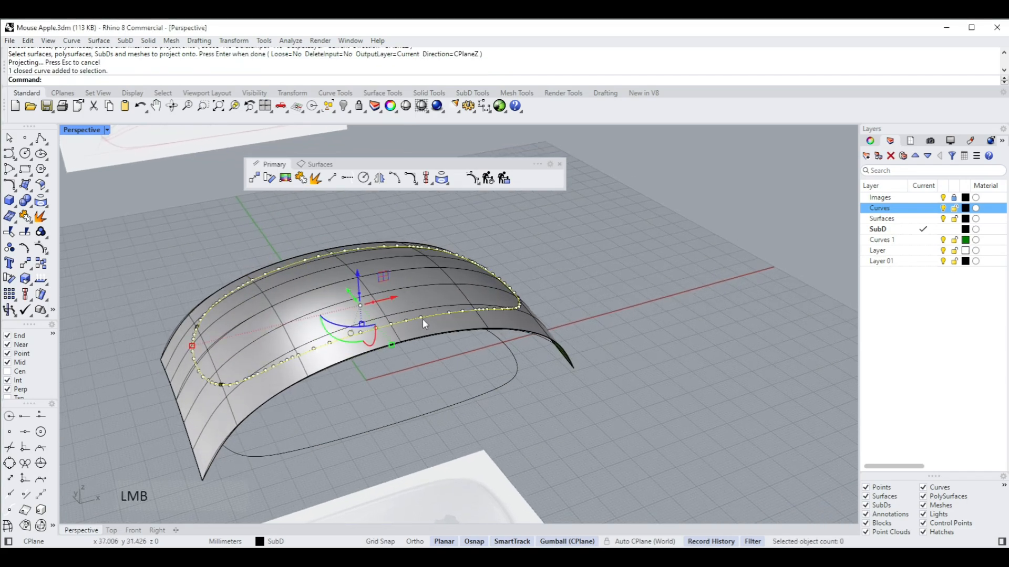
{"action": "right_click_drag", "start_coordinate": [423, 319], "coordinate": [566, 270]}
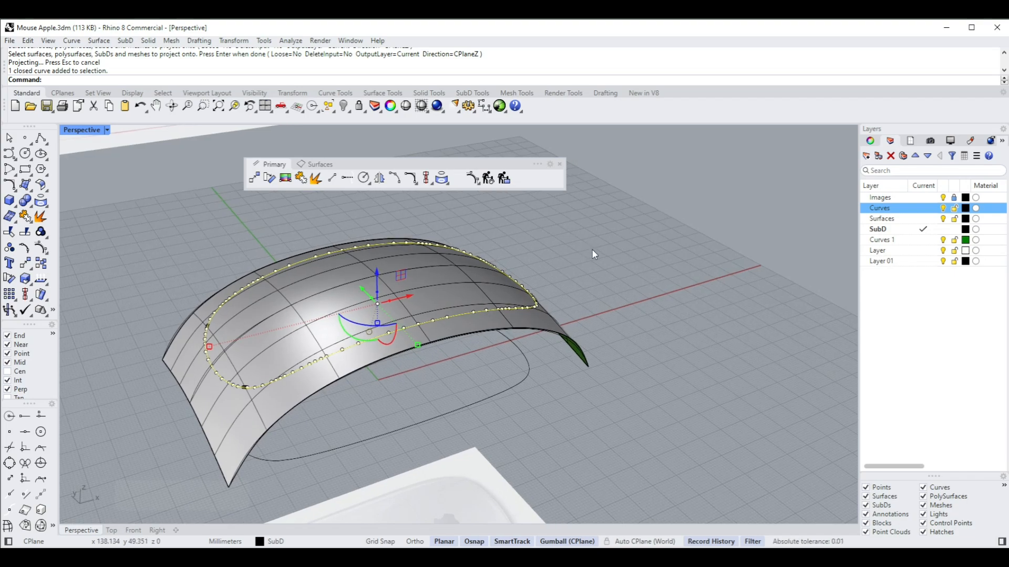
Delete the projected curve and inspect the base outline's control points for comparison
{"action": "key", "text": "Delete"}
{"action": "right_click_drag", "start_coordinate": [594, 254], "coordinate": [632, 284]}
{"action": "left_click", "coordinate": [556, 359]}
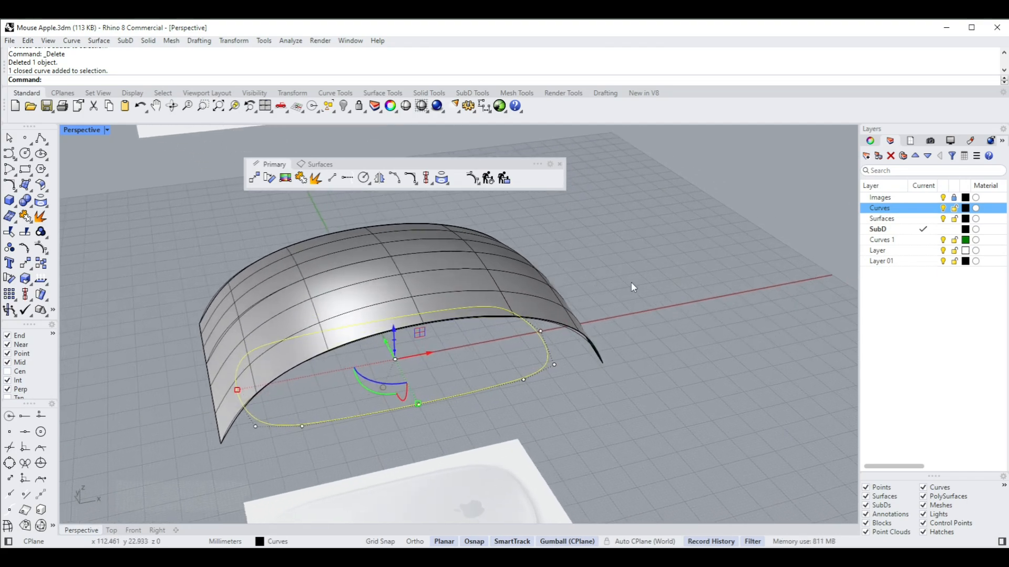
{"action": "left_click", "coordinate": [632, 283]}
Project the closed base outline onto the SubD top surface along CPlaneZ with Loose=Yes
{"action": "left_click", "coordinate": [444, 179]}
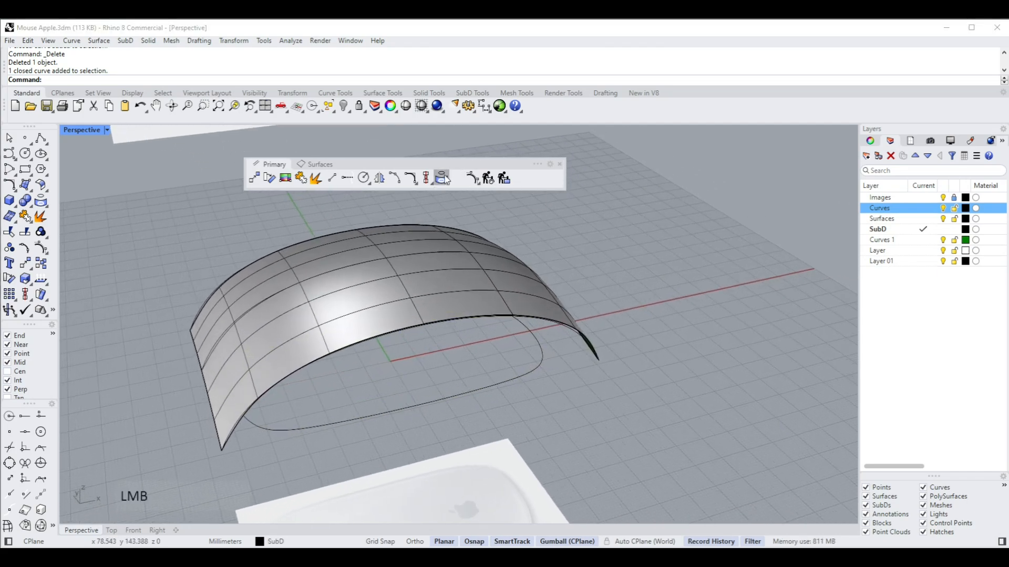
{"action": "left_click", "coordinate": [542, 351]}
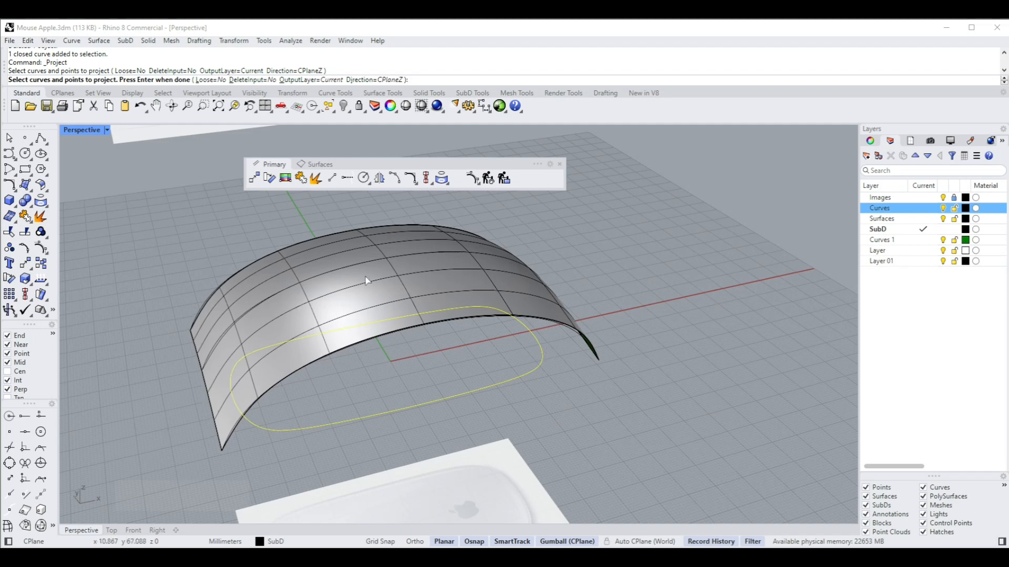
{"action": "right_click_drag", "start_coordinate": [367, 280], "coordinate": [371, 280]}
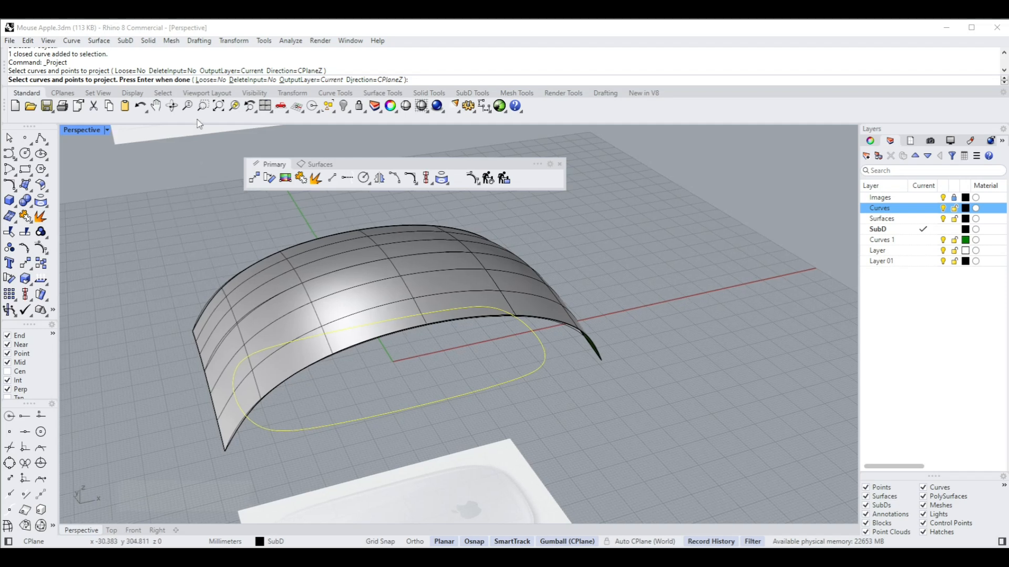
{"action": "left_click", "coordinate": [208, 82]}
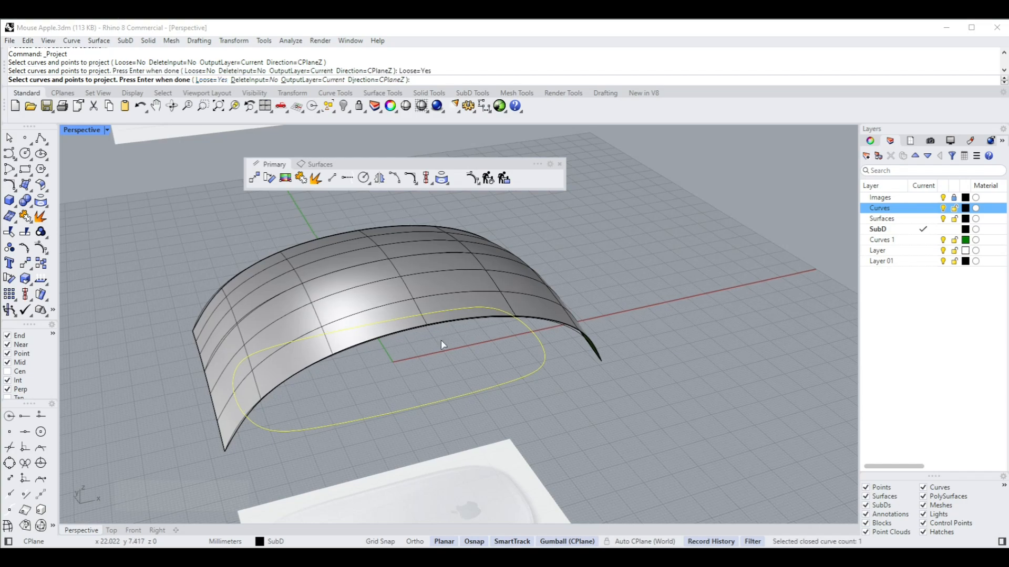
{"action": "right_click_drag", "start_coordinate": [552, 392], "coordinate": [591, 387]}
{"action": "right_click", "coordinate": [591, 388]}
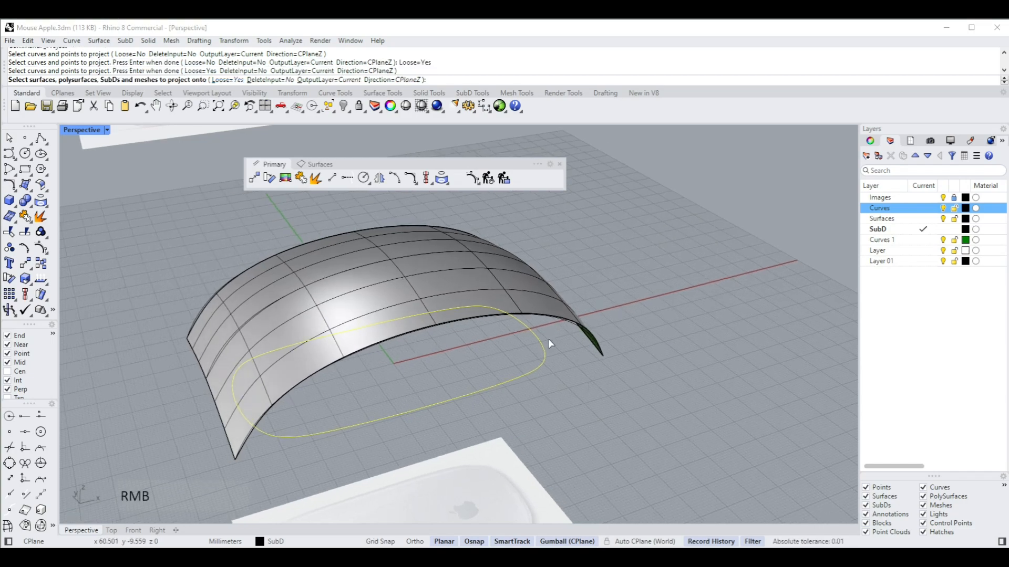
{"action": "left_click", "coordinate": [462, 262]}
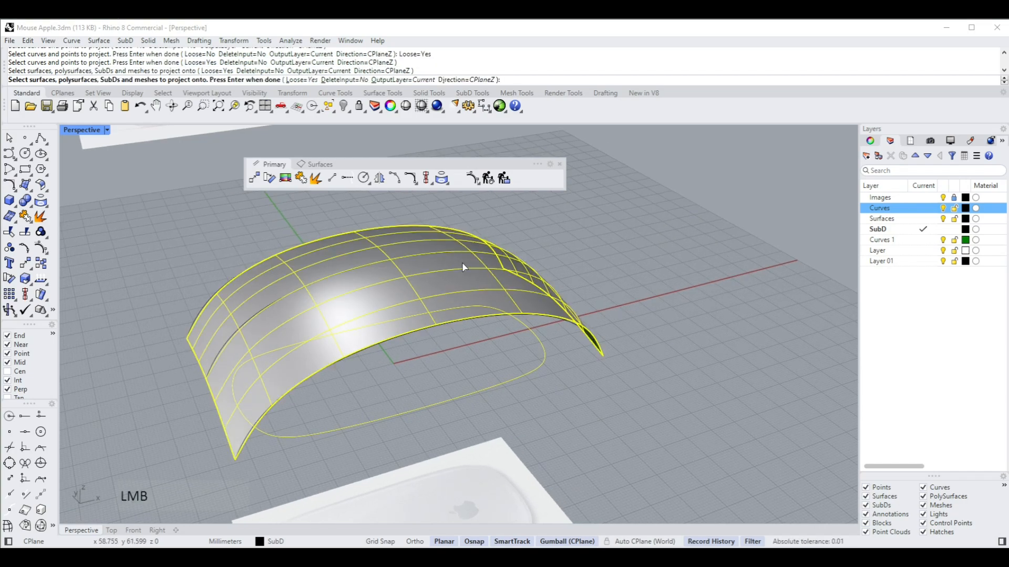
{"action": "right_click", "coordinate": [604, 256]}
{"action": "right_click_drag", "start_coordinate": [605, 256], "coordinate": [564, 251]}
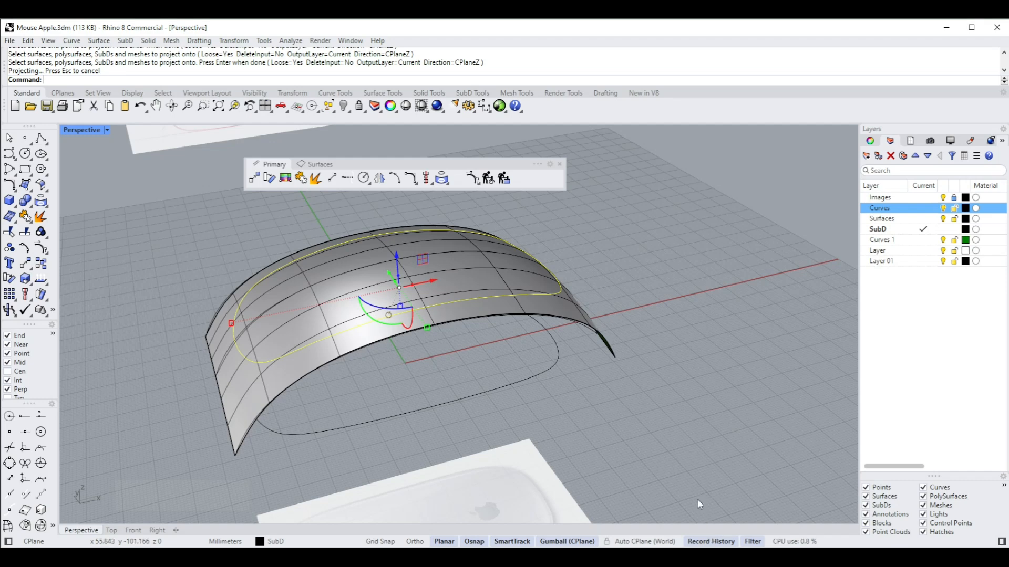
Turn on the broken-history warning in the history recording settings and clear the curve selection
{"action": "right_click", "coordinate": [707, 544]}
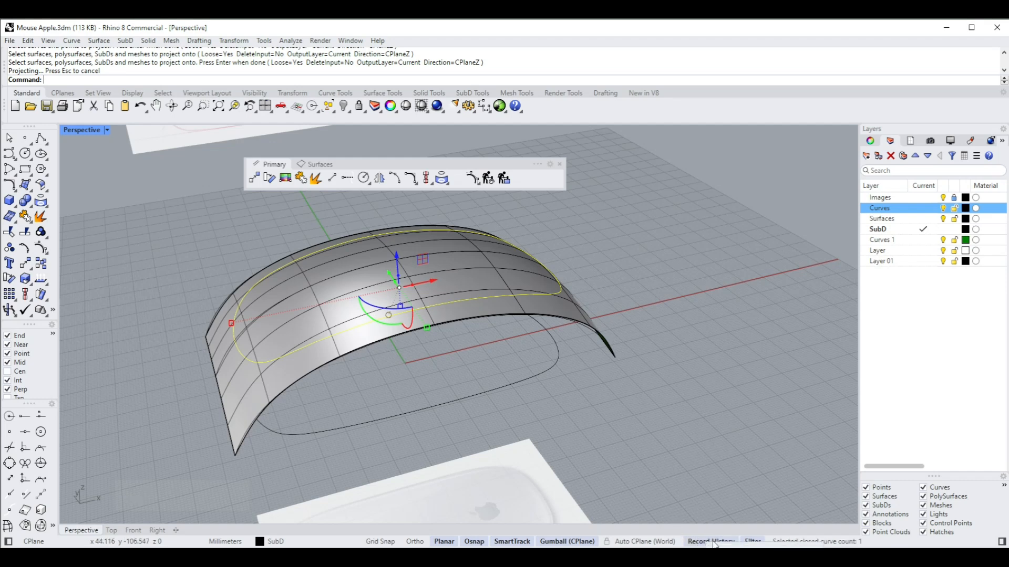
{"action": "left_click", "coordinate": [724, 492]}
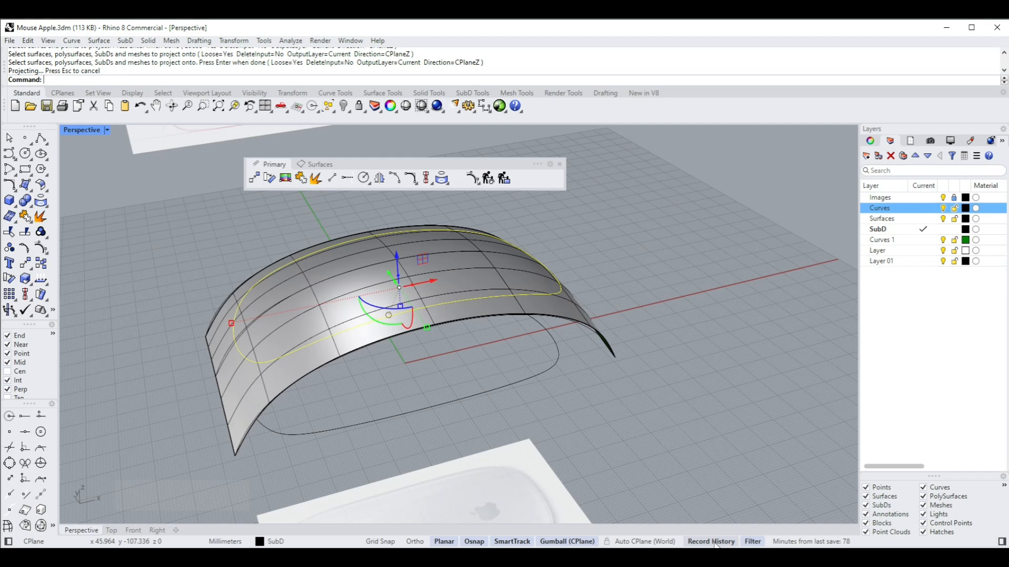
{"action": "right_click", "coordinate": [718, 544]}
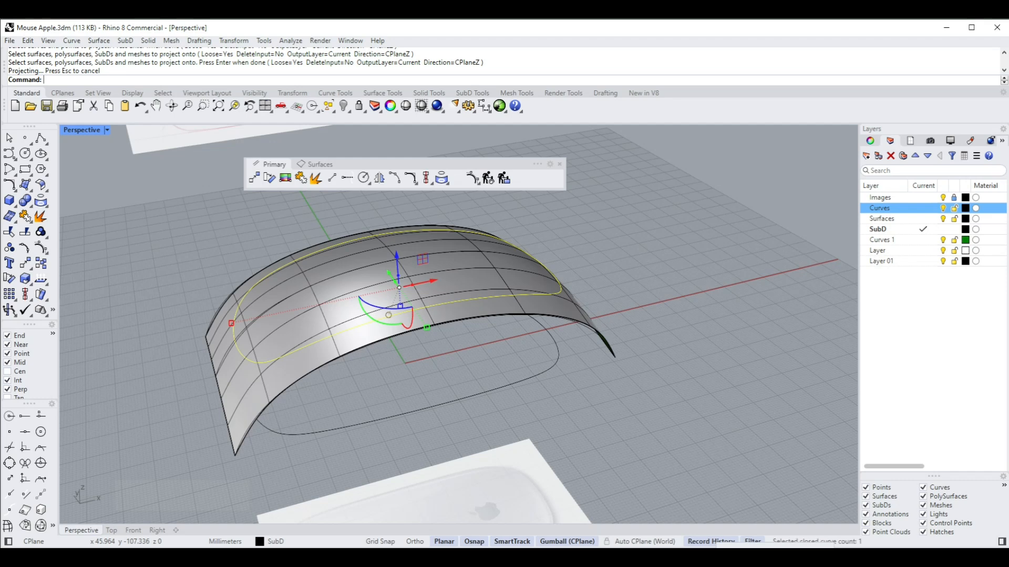
{"action": "left_click", "coordinate": [711, 542]}
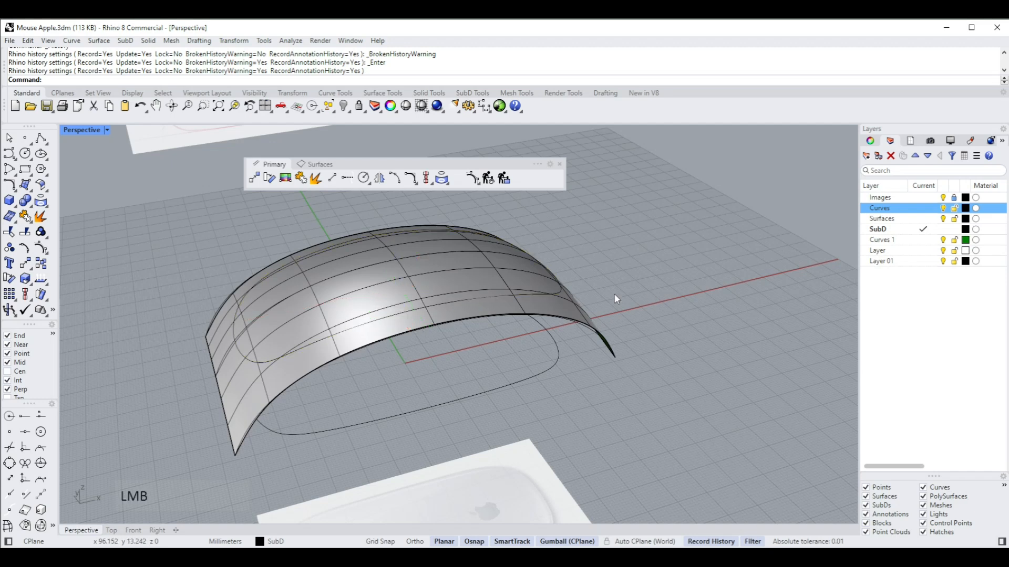
Give the projected outline curve on the SubD surface a custom green display color, #3C9328
{"action": "left_click", "coordinate": [523, 296]}
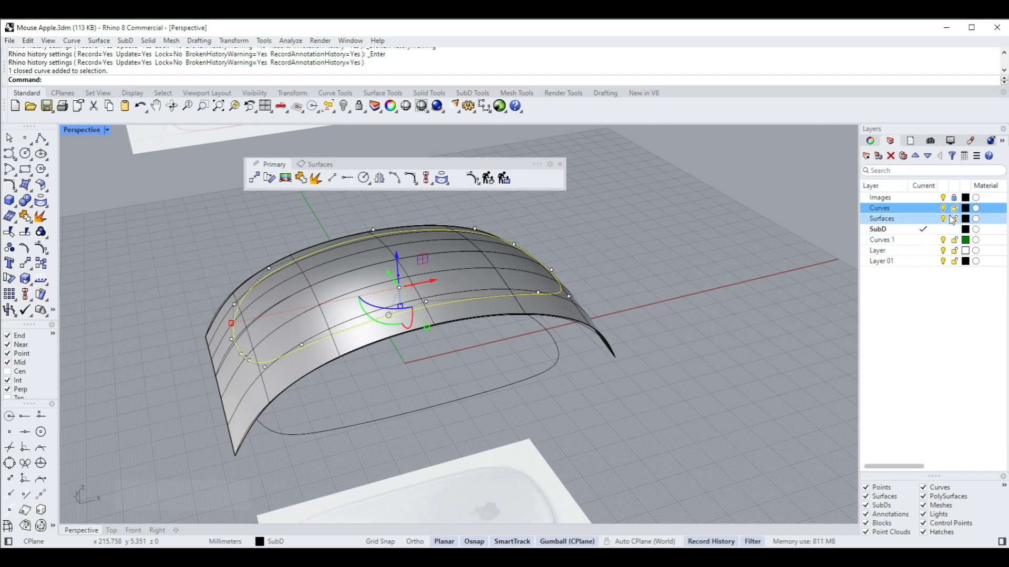
{"action": "left_click", "coordinate": [871, 141]}
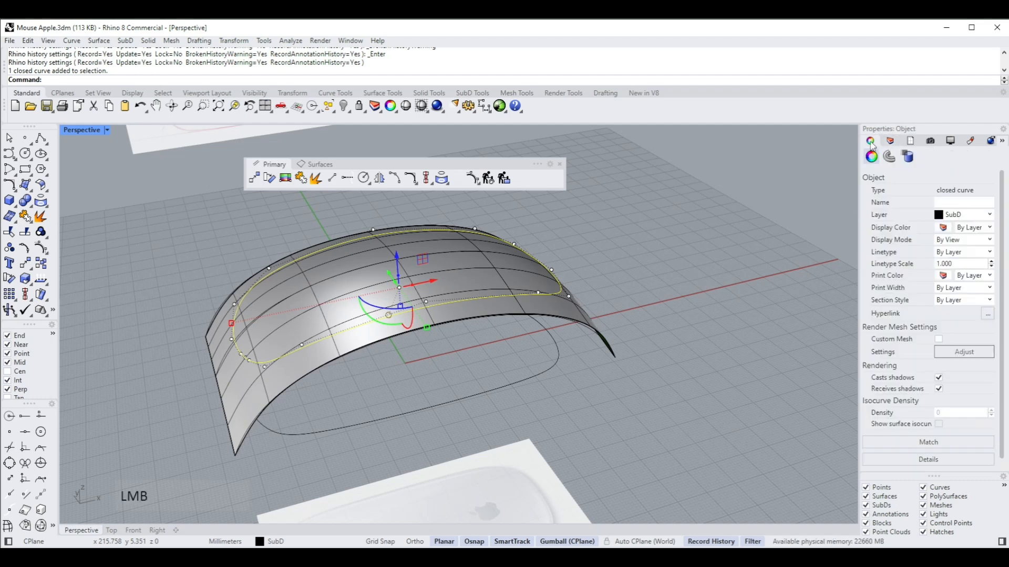
{"action": "left_click", "coordinate": [943, 231]}
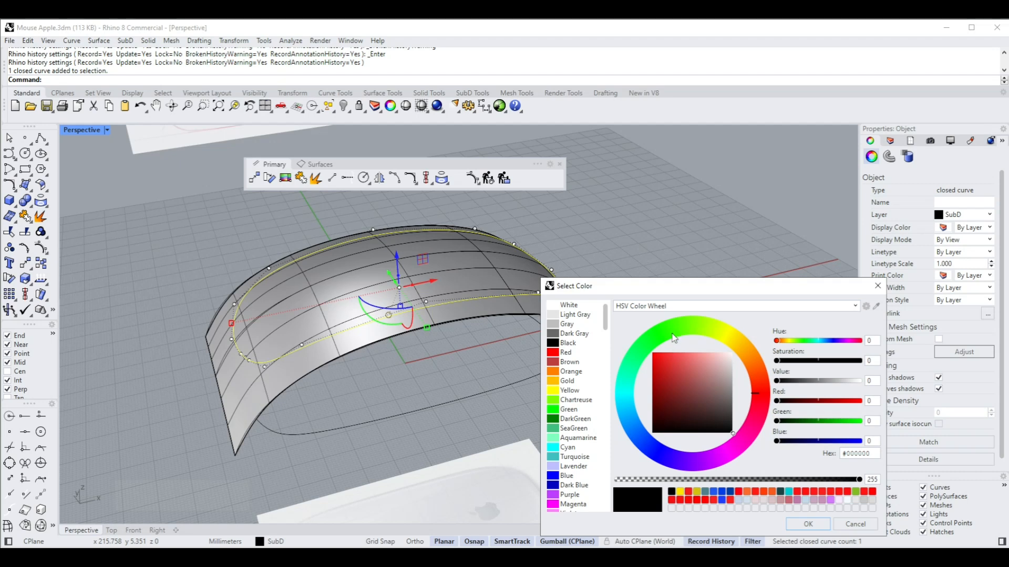
{"action": "left_click", "coordinate": [674, 337]}
{"action": "left_click_drag", "start_coordinate": [654, 352], "coordinate": [673, 386]}
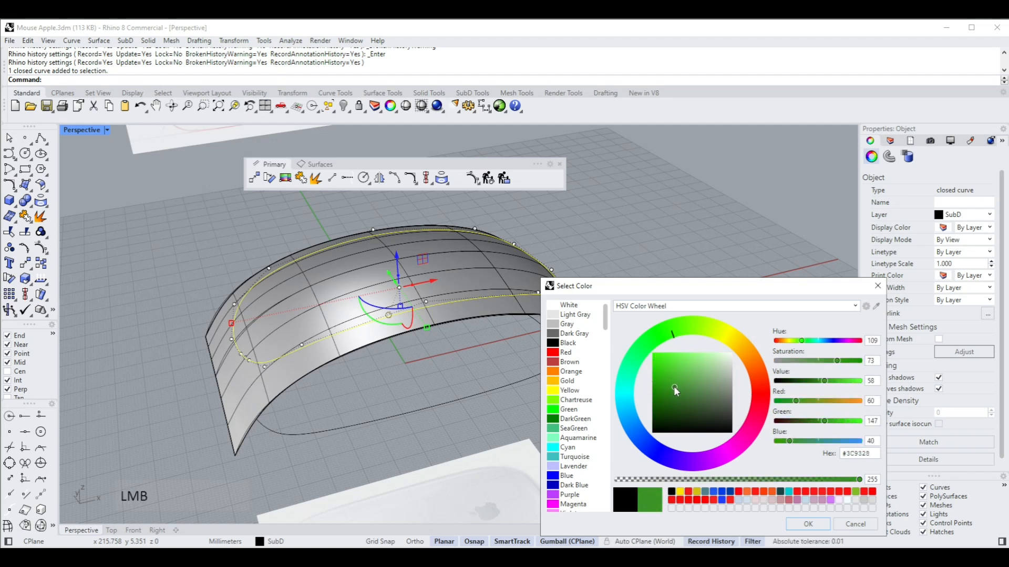
{"action": "left_click", "coordinate": [808, 524]}
{"action": "key", "text": "Escape"}
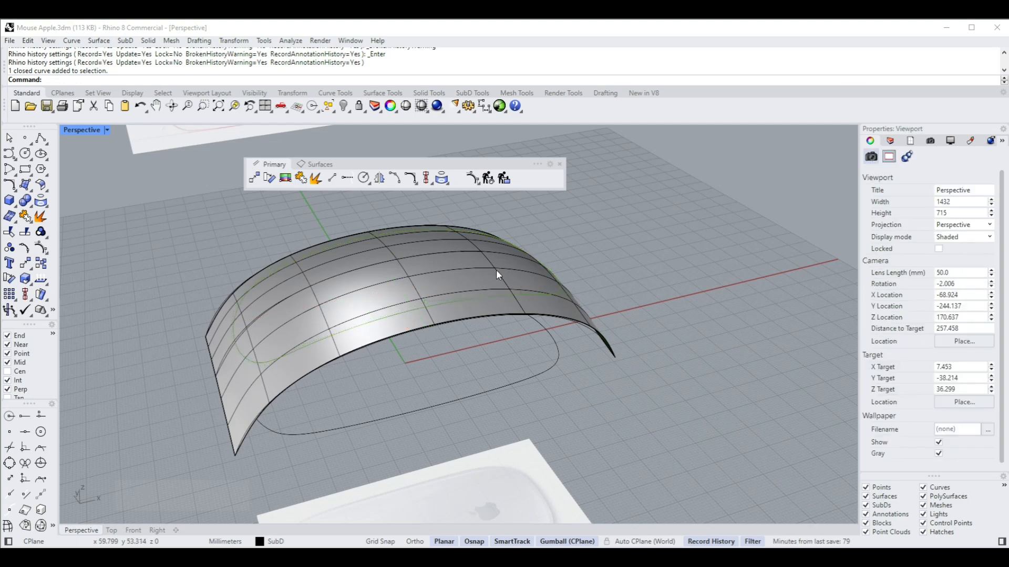
Maximize the Front view and examine the green projected curve and its control points against the side-profile reference sketch
{"action": "type", "text": "f"}
{"action": "right_click", "coordinate": [642, 274]}
{"action": "scroll", "coordinate": [342, 315], "scroll_direction": "up", "scroll_amount": 2}
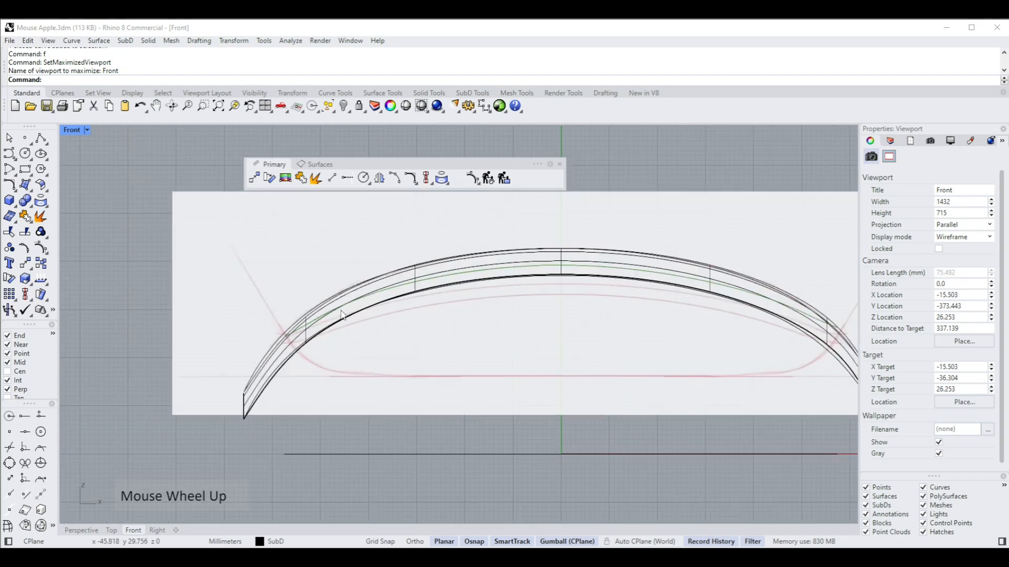
{"action": "scroll", "coordinate": [342, 316], "scroll_direction": "up", "scroll_amount": 3}
{"action": "left_click", "coordinate": [472, 272]}
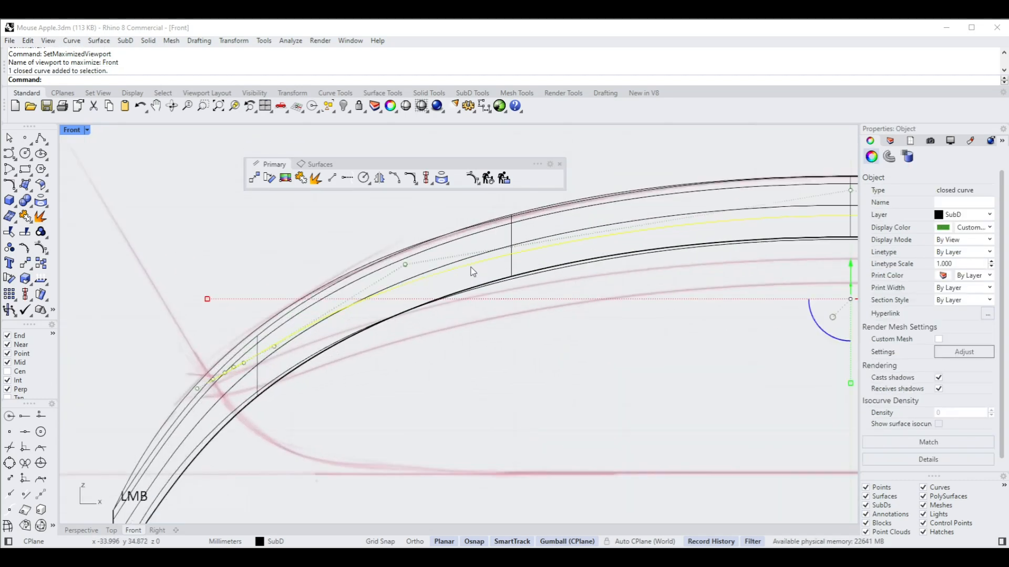
{"action": "left_click", "coordinate": [418, 367]}
{"action": "scroll", "coordinate": [451, 356], "scroll_direction": "down", "scroll_amount": 2}
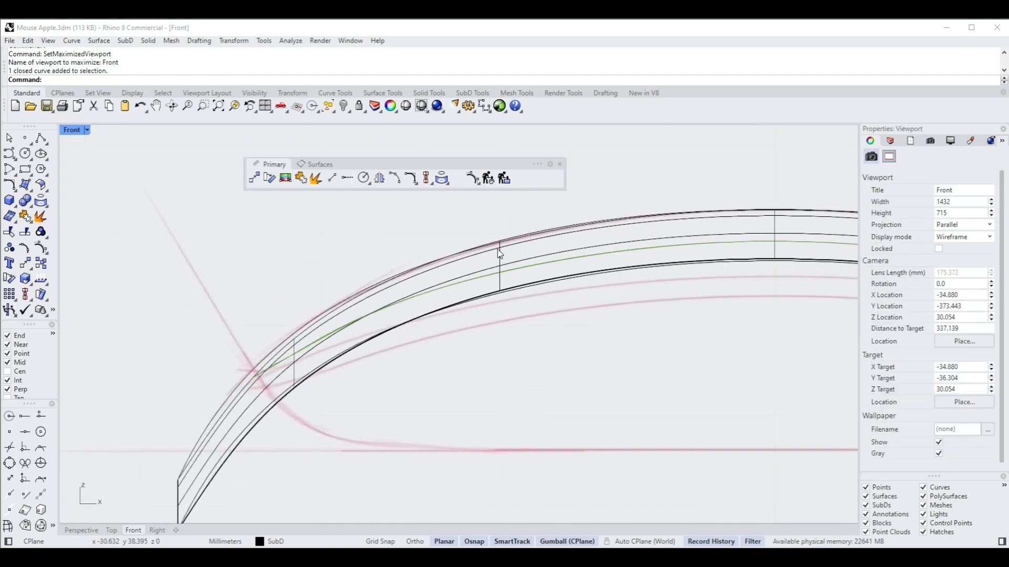
{"action": "right_click_drag", "start_coordinate": [486, 217], "coordinate": [501, 231]}
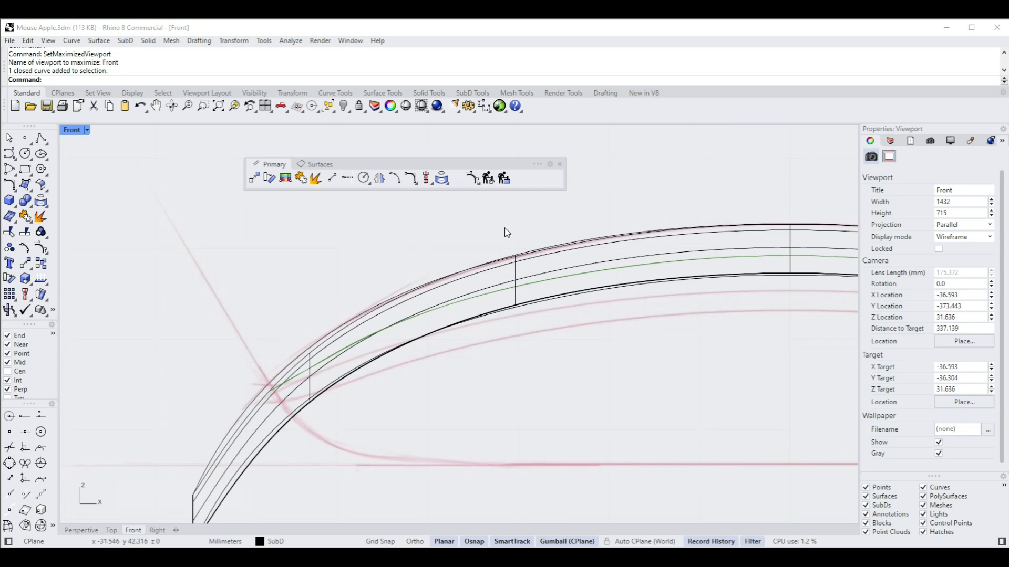
Try lowering the SubD cross edges between the centre and the end to test the projected curve's history, and undo the moves
{"action": "left_click_drag", "start_coordinate": [500, 229], "coordinate": [537, 362], "text": "ctrl+shift"}
{"action": "scroll", "coordinate": [520, 258], "scroll_direction": "up", "scroll_amount": 1}
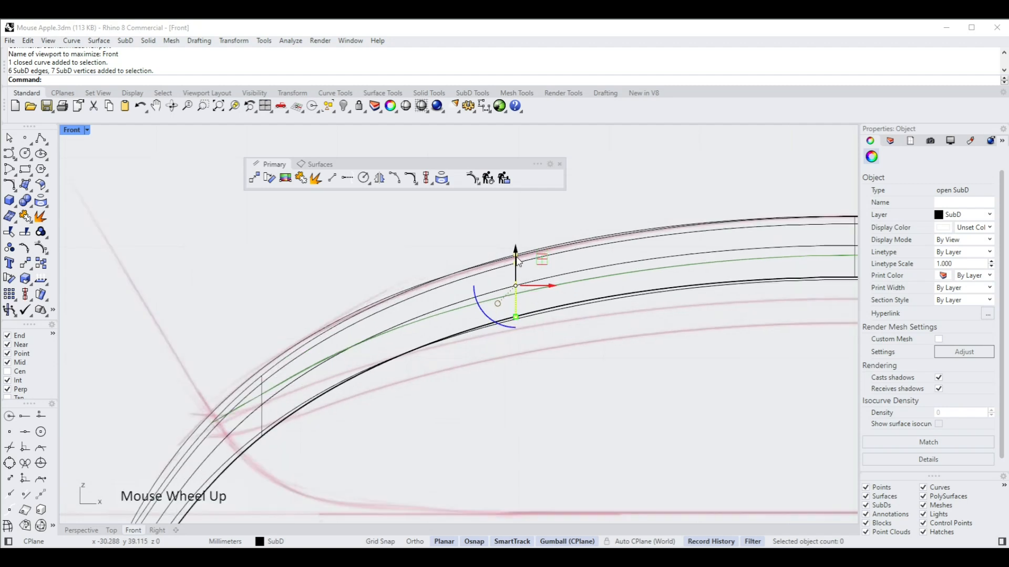
{"action": "scroll", "coordinate": [519, 265], "scroll_direction": "down", "scroll_amount": 1}
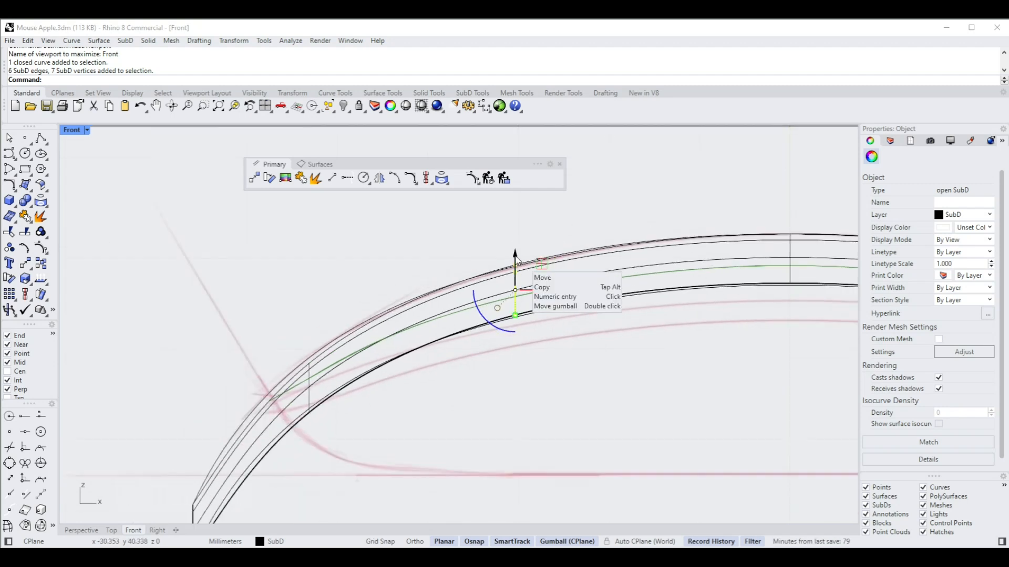
{"action": "left_click_drag", "start_coordinate": [515, 258], "coordinate": [519, 317]}
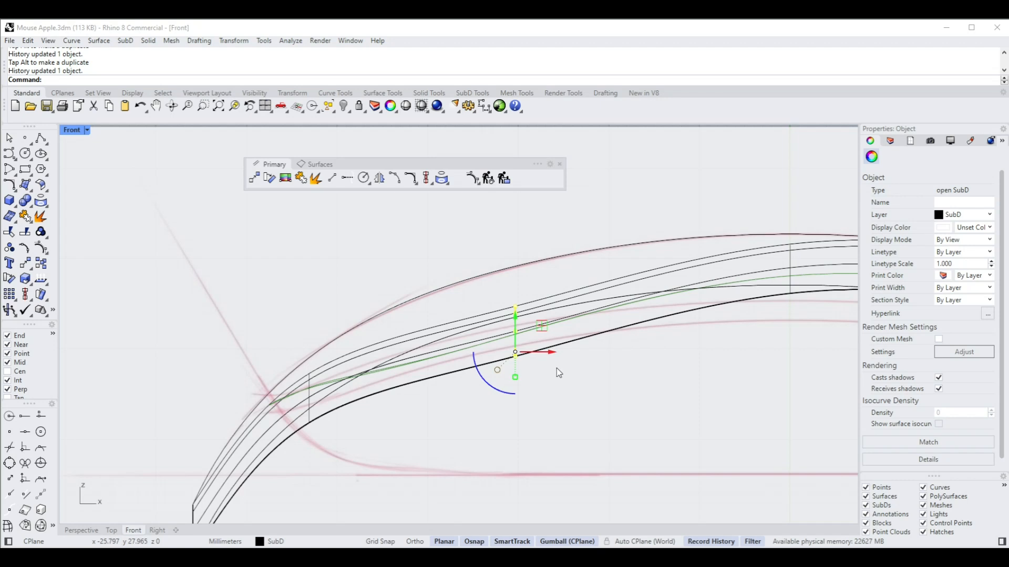
{"action": "key", "text": "ctrl+z"}
{"action": "key", "text": "ctrl+z"}
{"action": "left_click", "coordinate": [582, 236]}
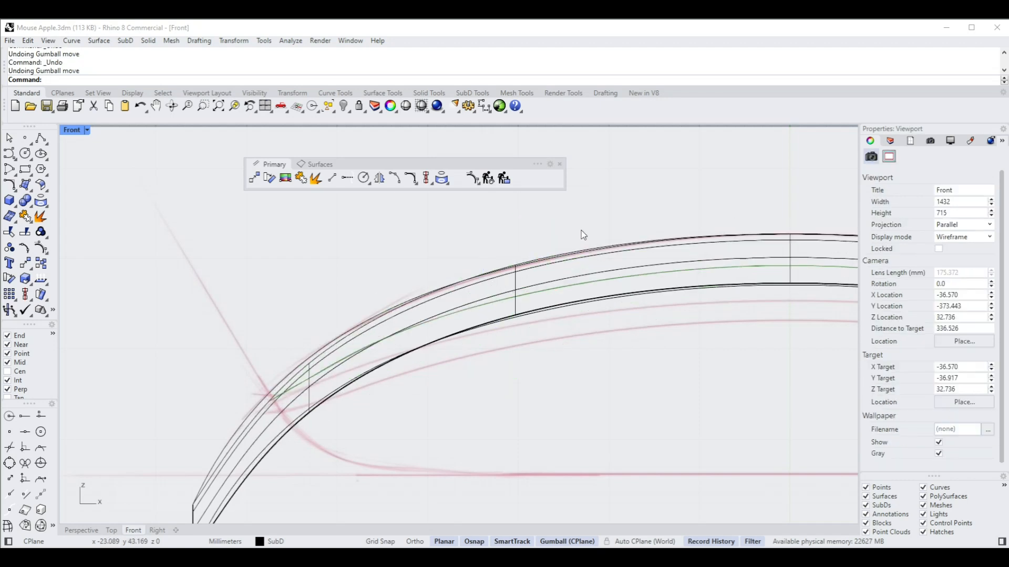